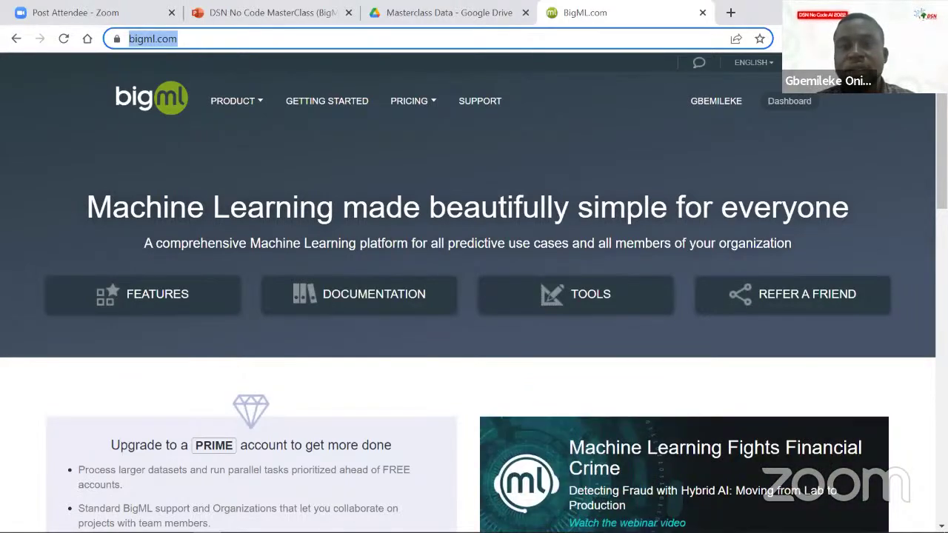
- Sign out of the current BigML account
key(super+Down)
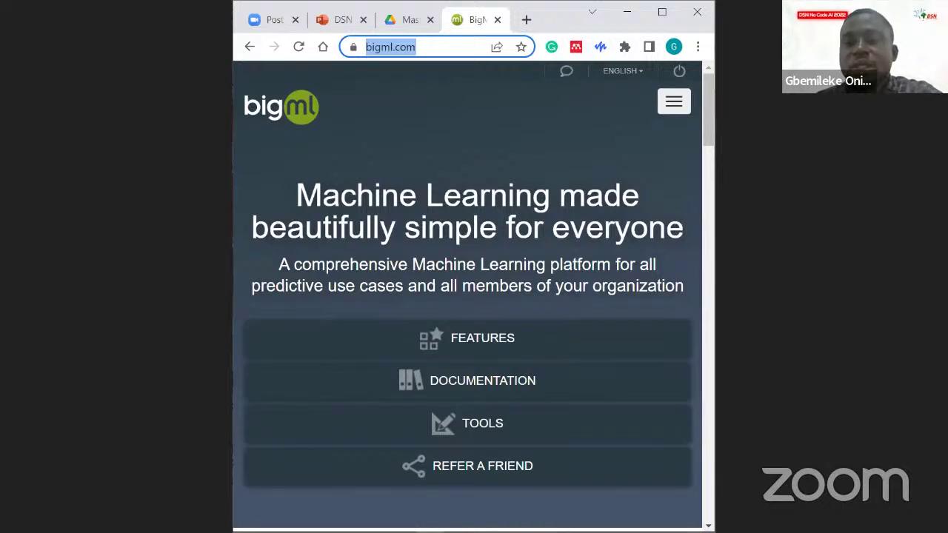
key(super+Up)
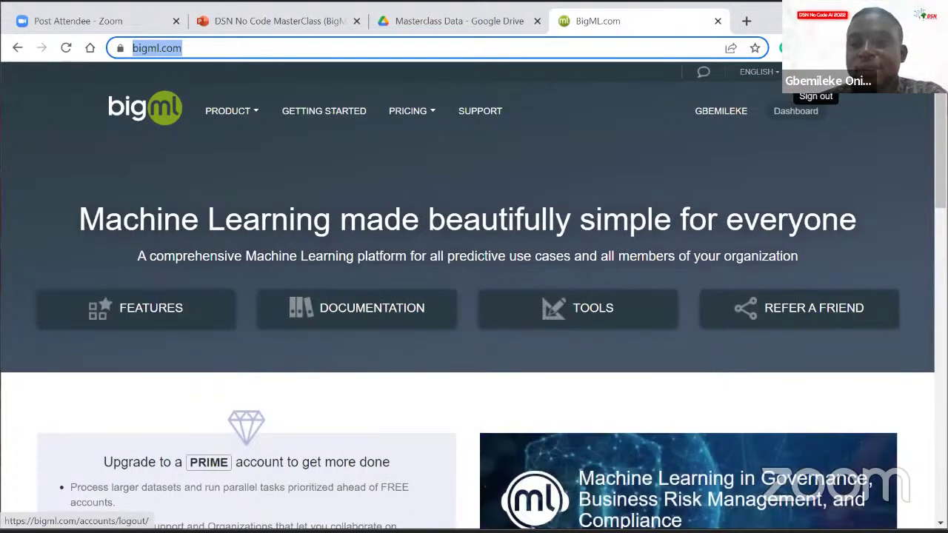
click(756, 72)
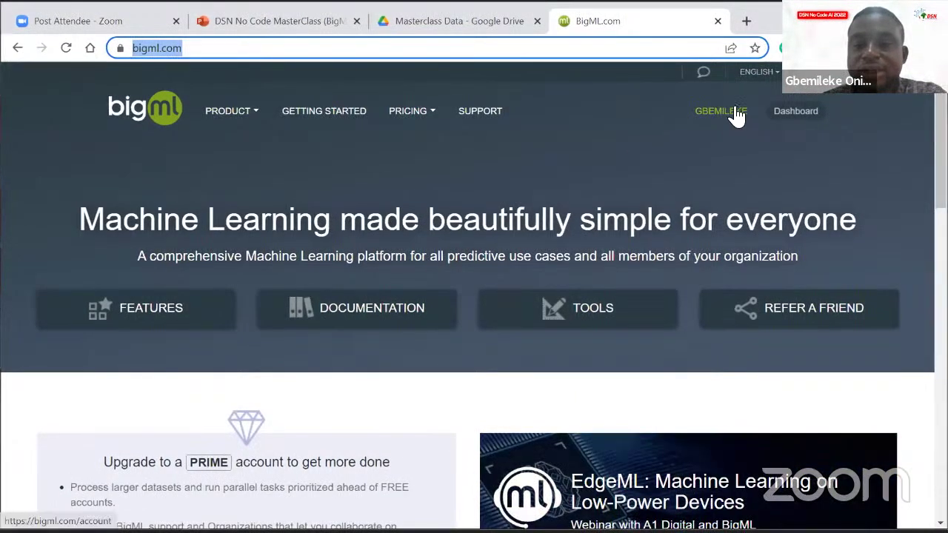
key(Return)
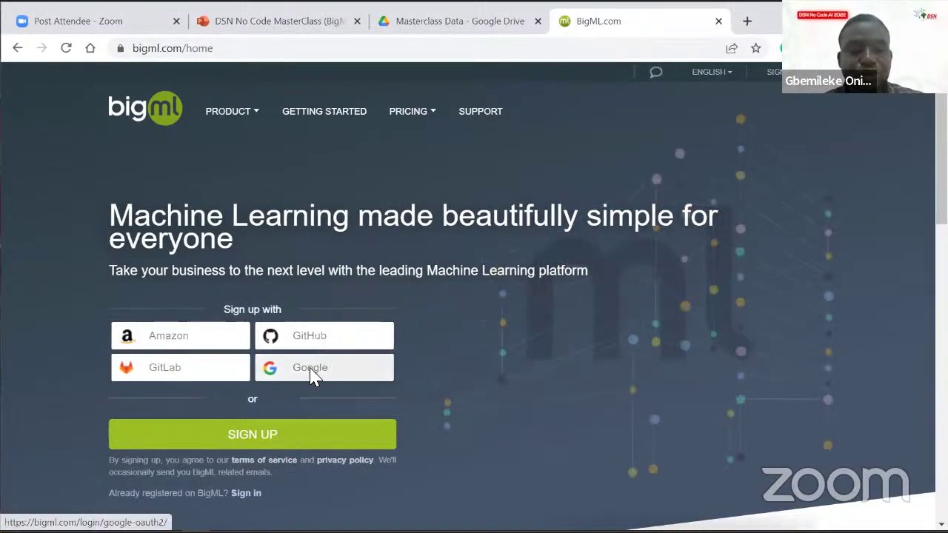
- Sign in to BigML with Google, choosing the foundation's organization account
scroll(311, 374, down, 1)
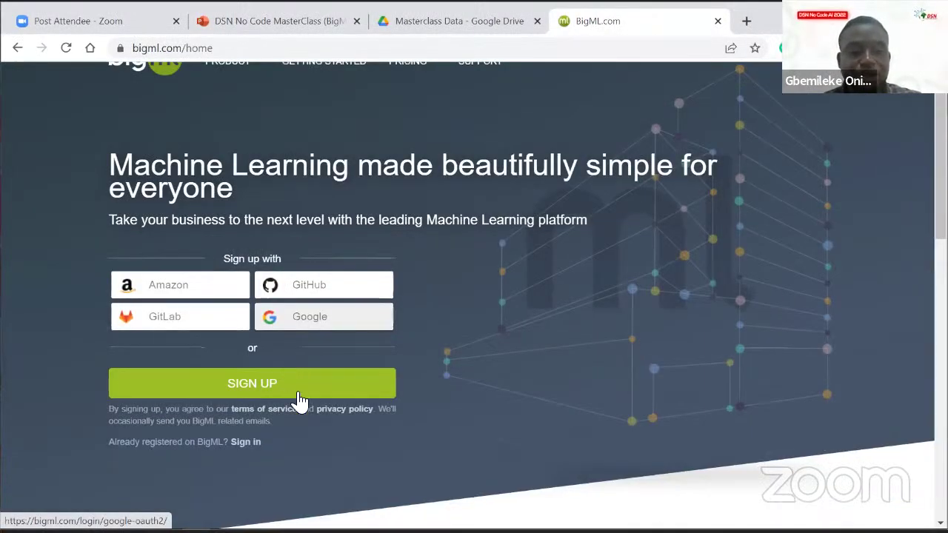
scroll(300, 397, down, 2)
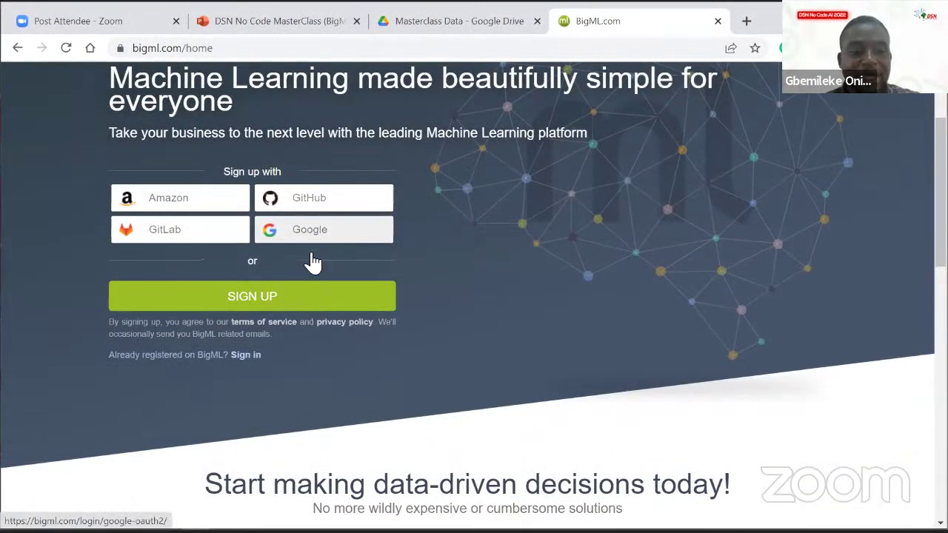
scroll(290, 332, down, 4)
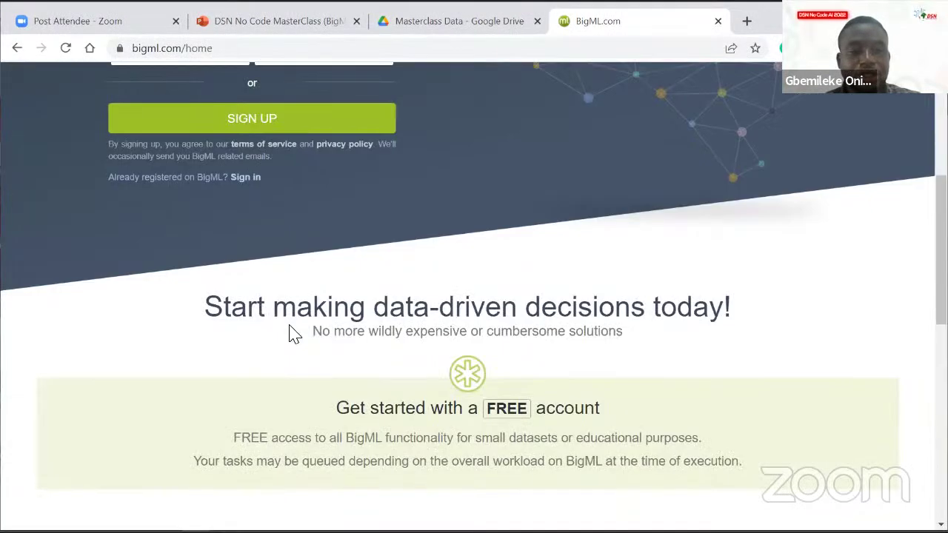
scroll(291, 333, up, 4)
scroll(247, 330, up, 2)
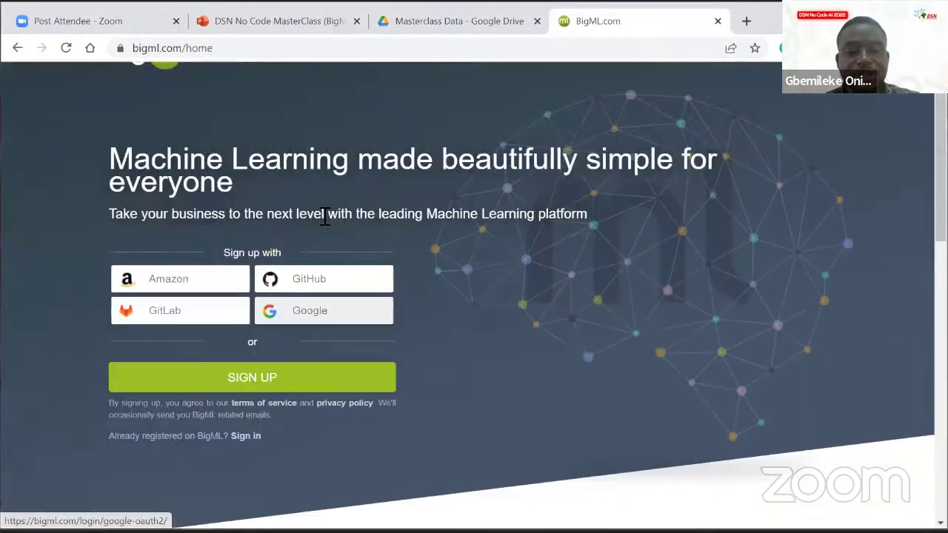
click(327, 324)
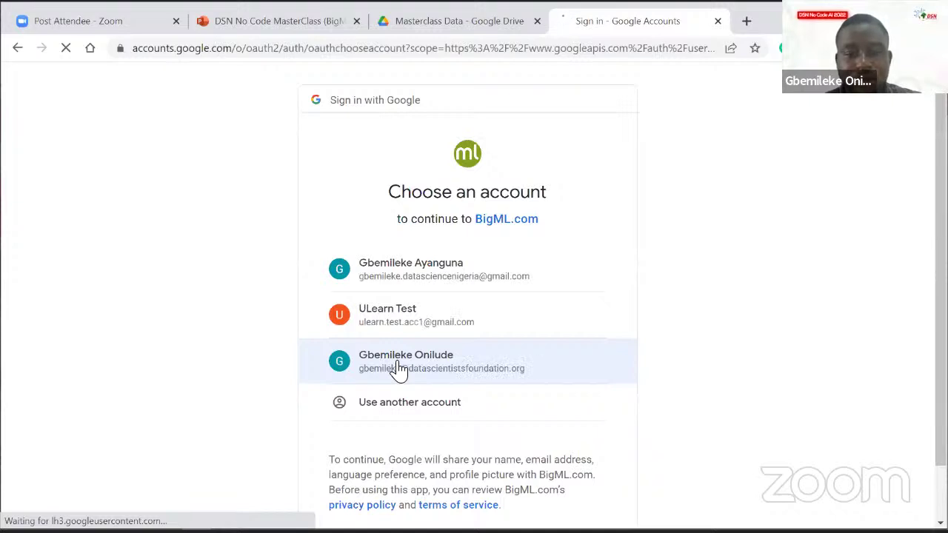
click(396, 368)
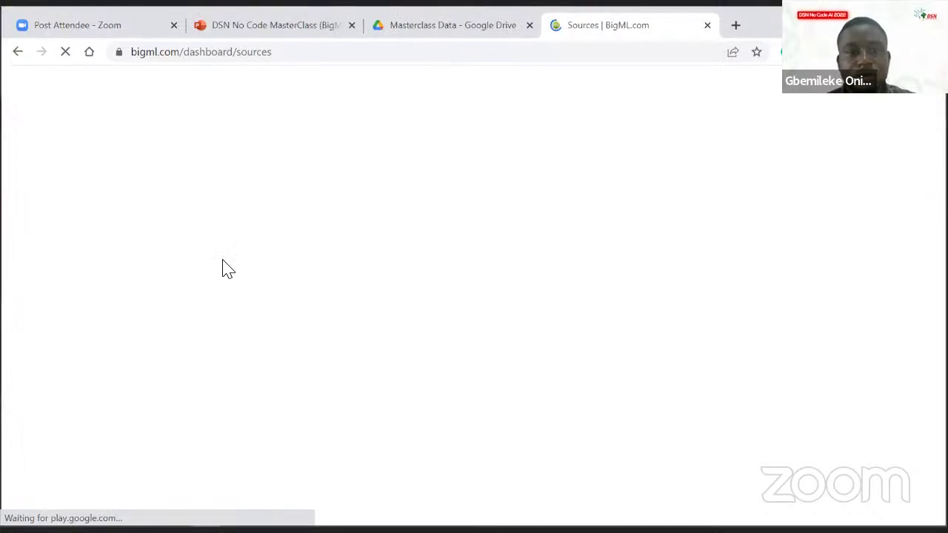
- Try to reload the bigml.com/dashboard/sources page
click(295, 52)
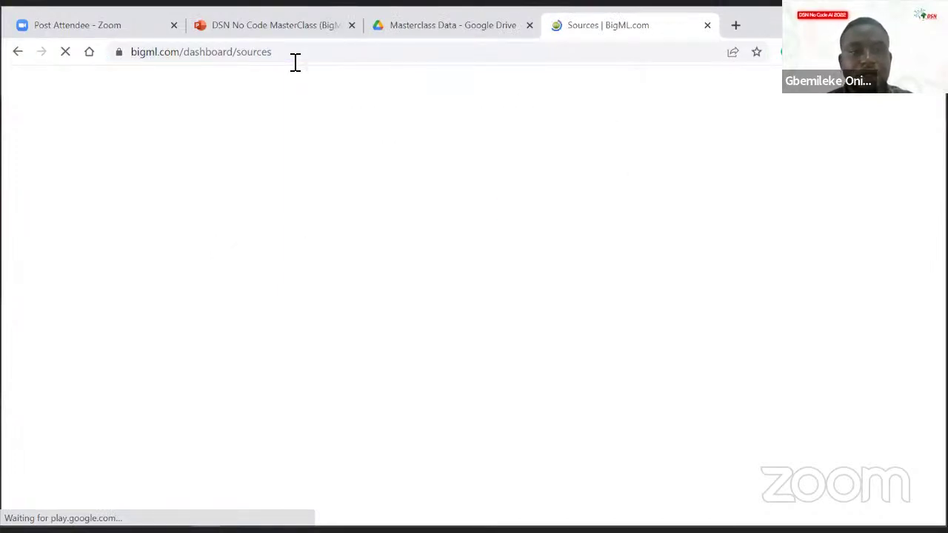
click(301, 59)
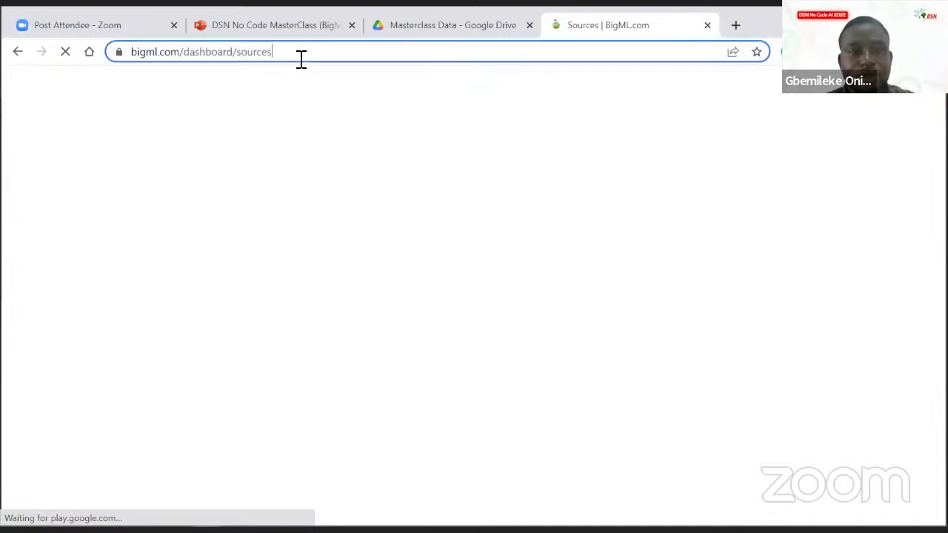
key(ctrl+a)
key(Return)
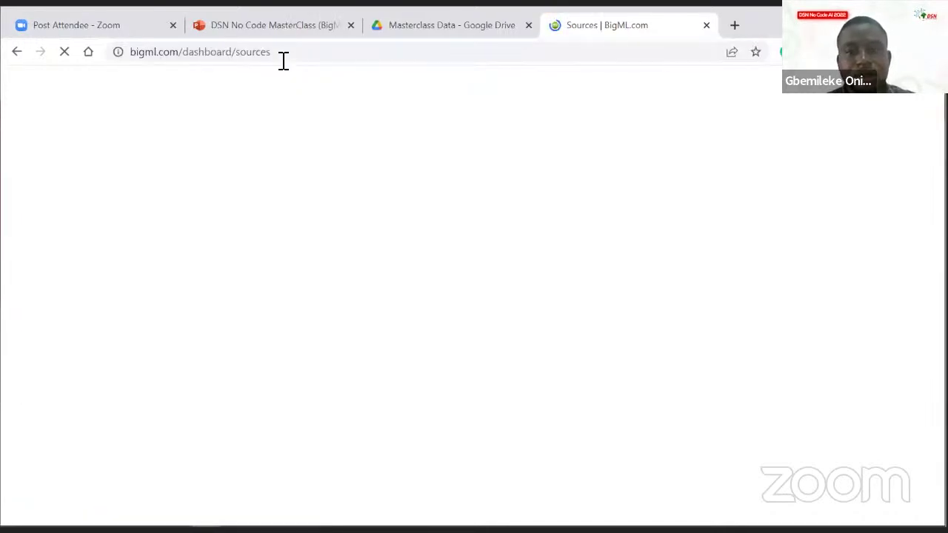
click(292, 61)
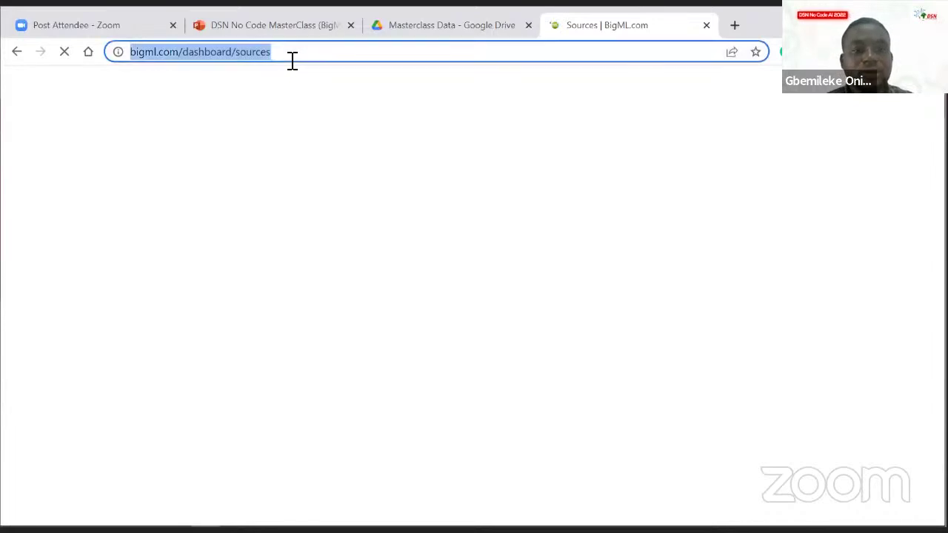
click(292, 61)
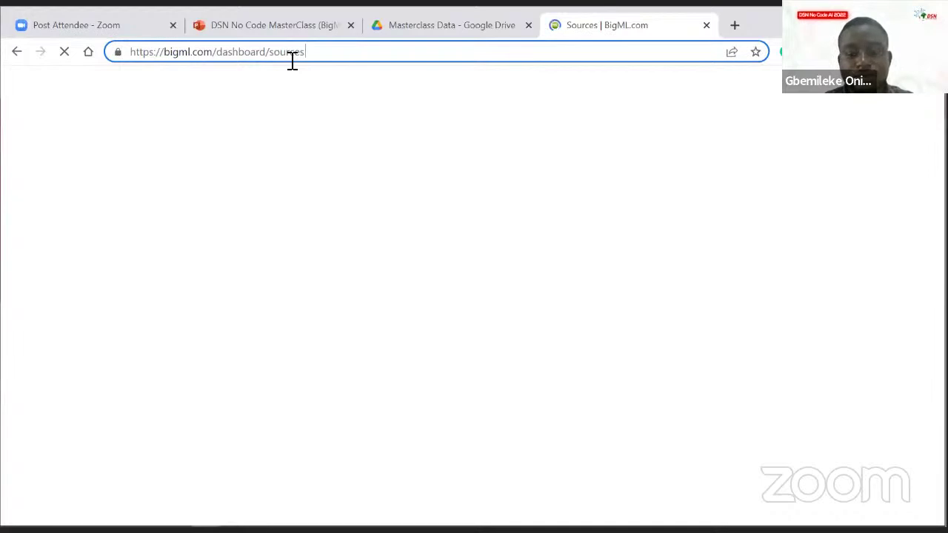
key(BackSpace)
key(BackSpace)
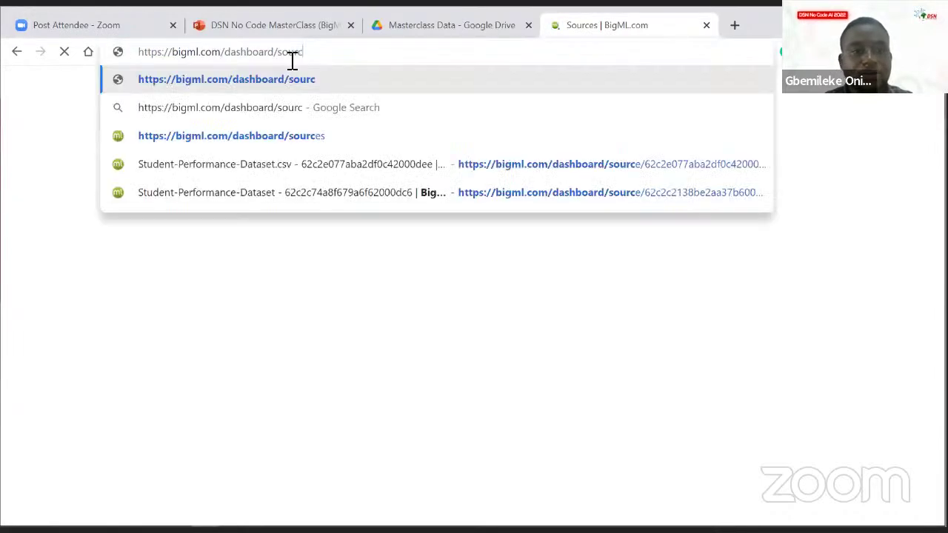
key(BackSpace)
key(BackSpace)
key(BackSpace)
key(BackSpace)
key(BackSpace)
key(BackSpace)
key(BackSpace)
key(BackSpace)
key(BackSpace)
key(BackSpace)
key(BackSpace)
key(BackSpace)
key(BackSpace)
key(BackSpace)
key(BackSpace)
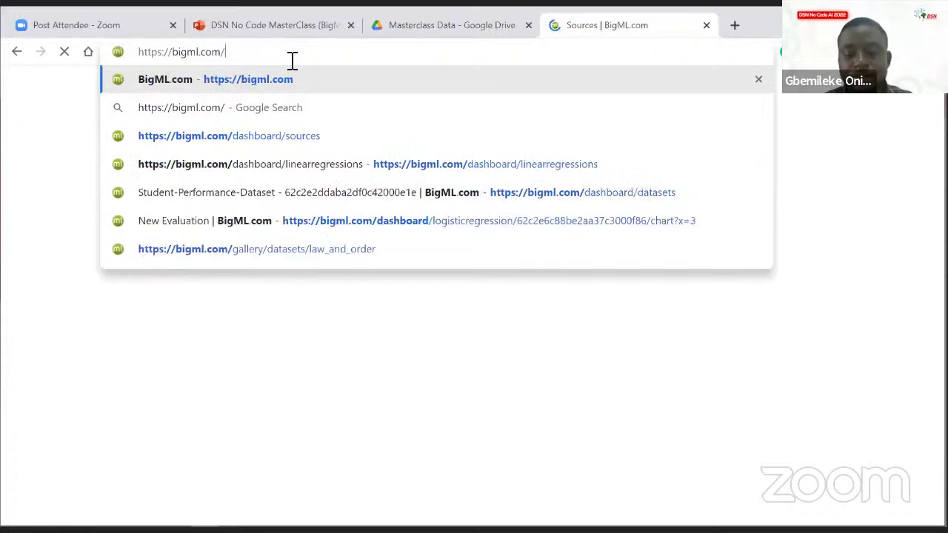
key(Return)
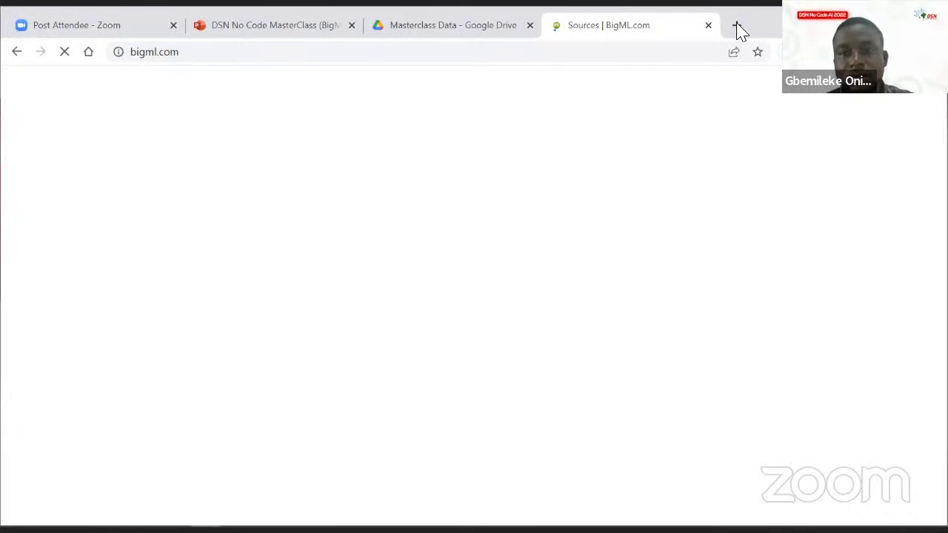
- Load bigml.com in a new browser tab
drag(740, 31, 743, 63)
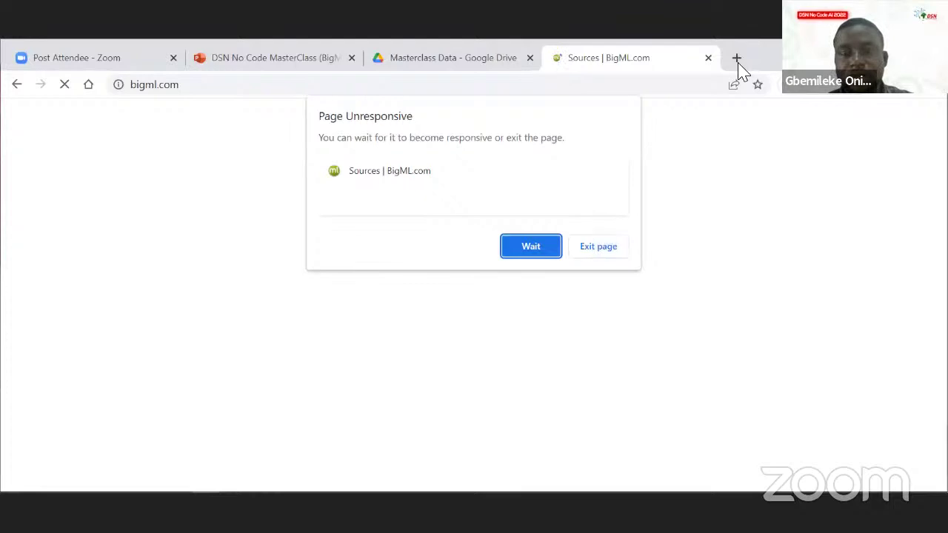
key(ctrl+t)
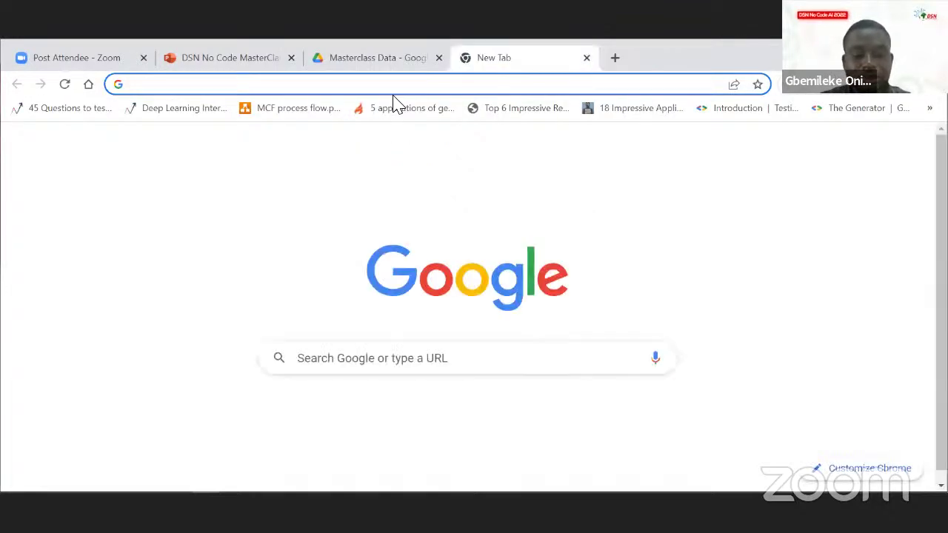
text(big,)
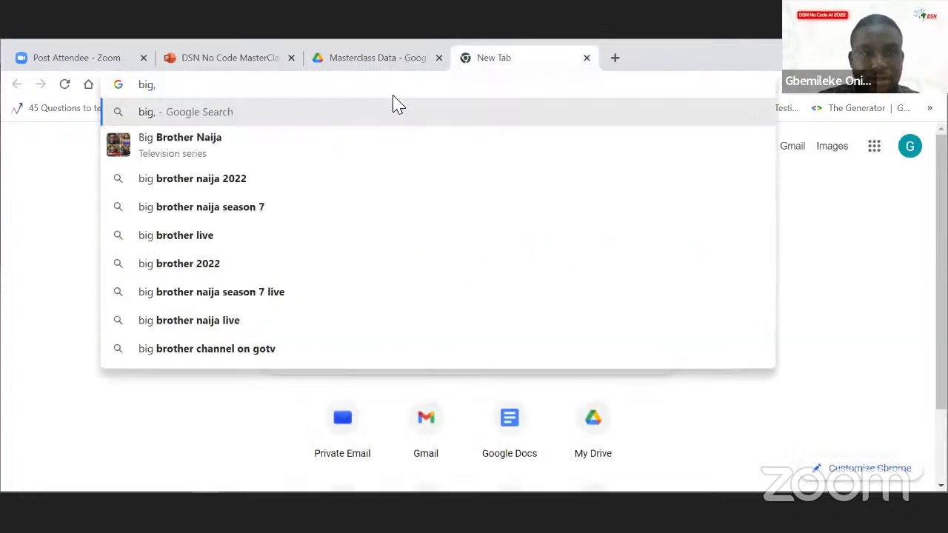
key(BackSpace)
text(ml)
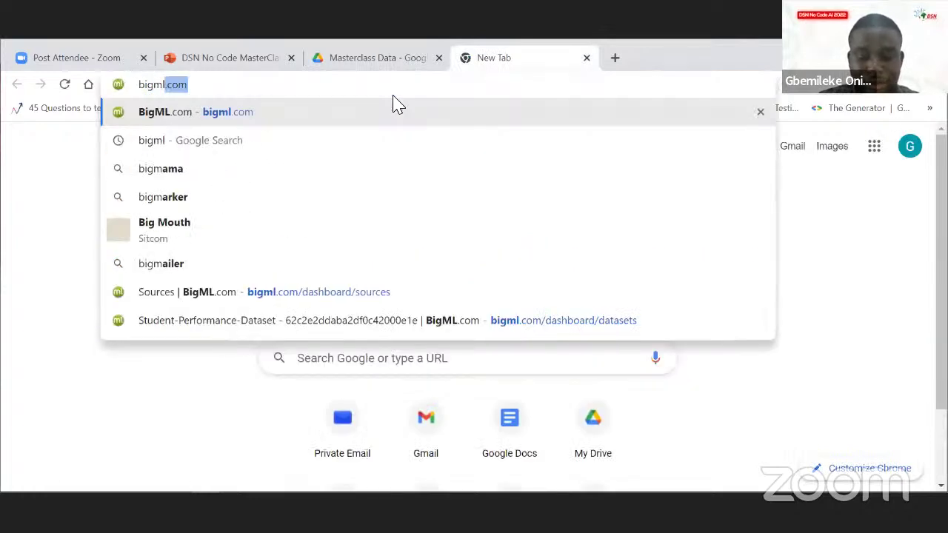
text(.com)
key(Return)
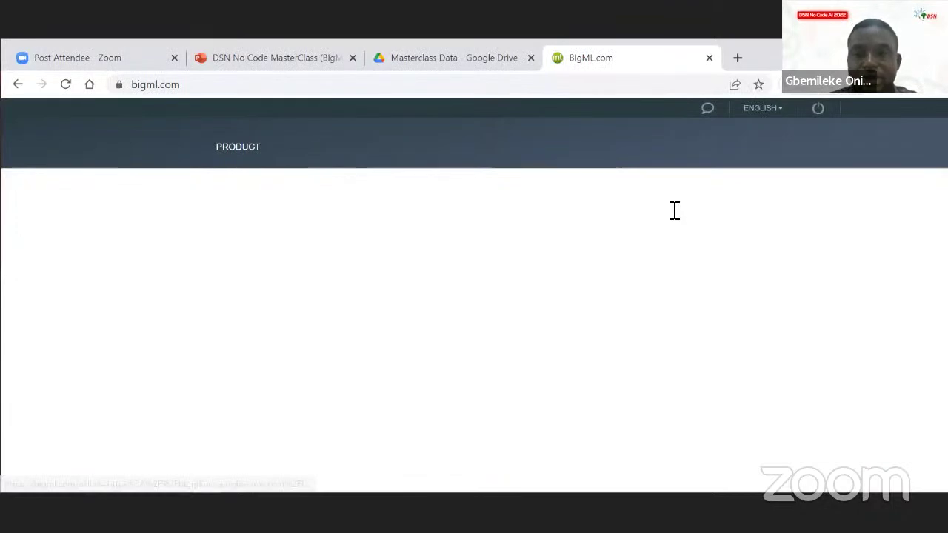
- Go from the BigML home page to the account's dashboard
scroll(614, 276, down, 1)
scroll(614, 277, up, 1)
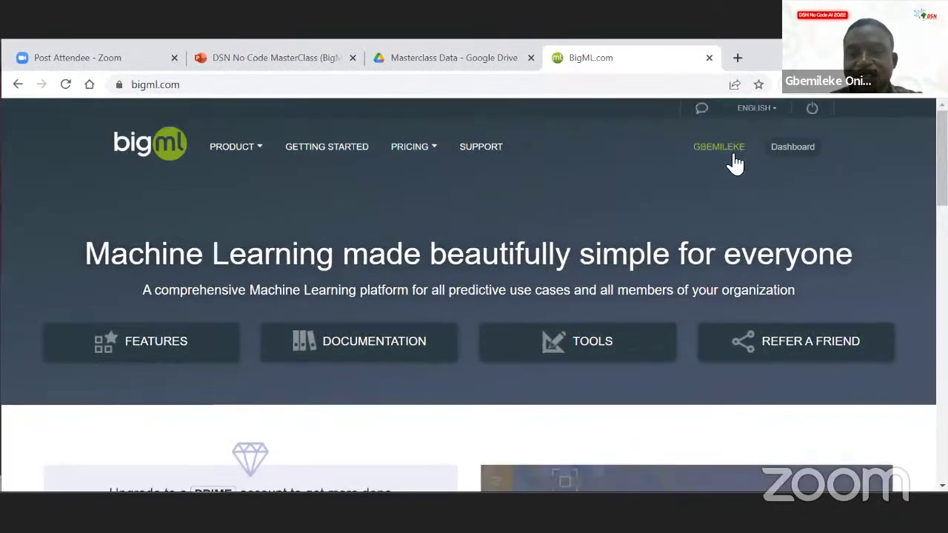
click(776, 162)
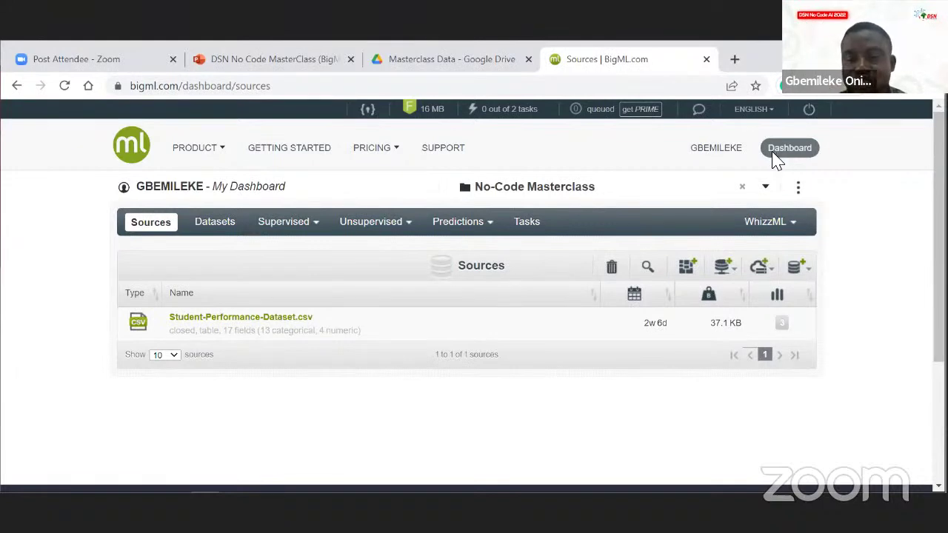
- Upload the local file Student-Performance-Dataset as a new source in the No-Code Masterclass project
click(805, 269)
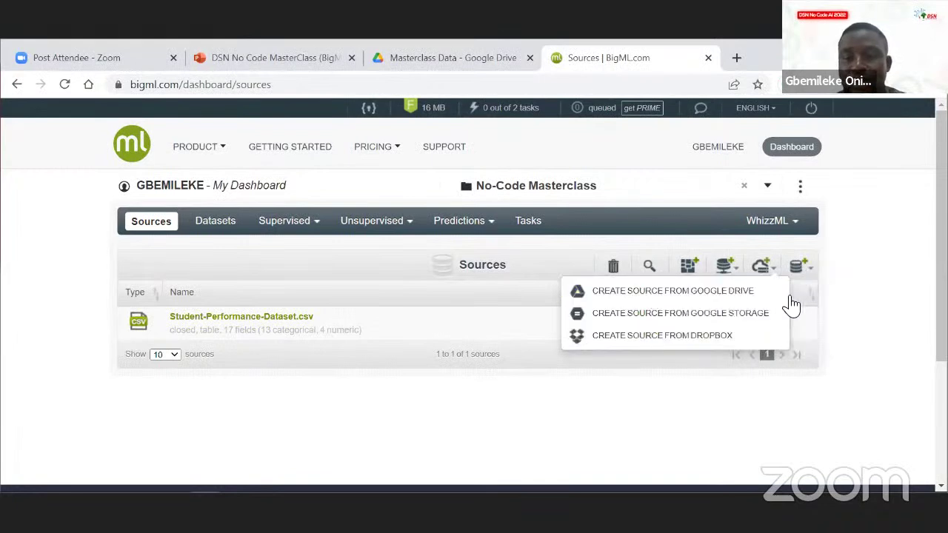
mouse_move(791, 303)
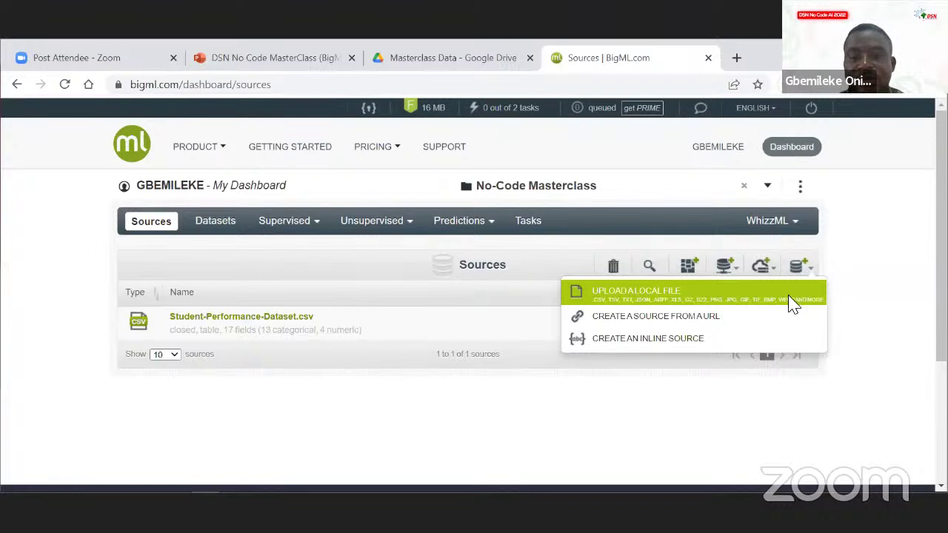
click(790, 303)
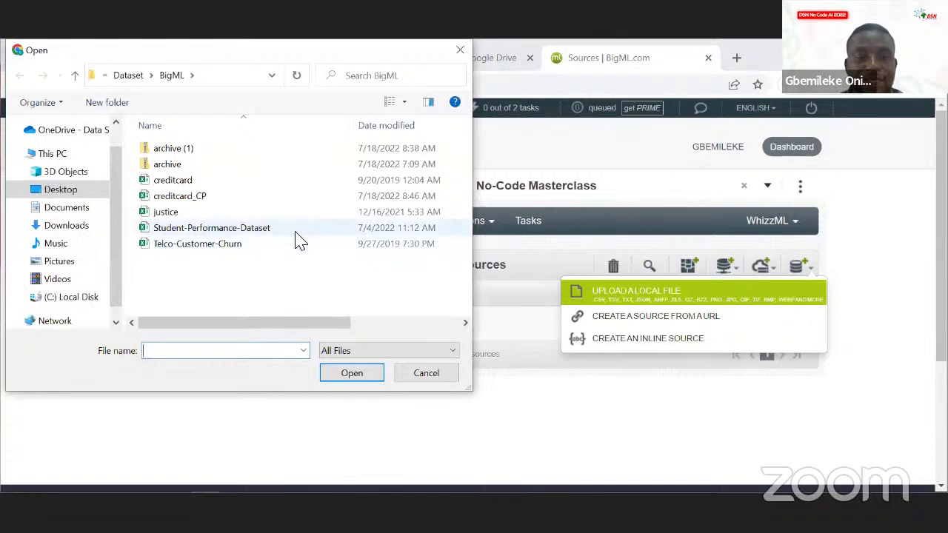
click(211, 227)
click(352, 374)
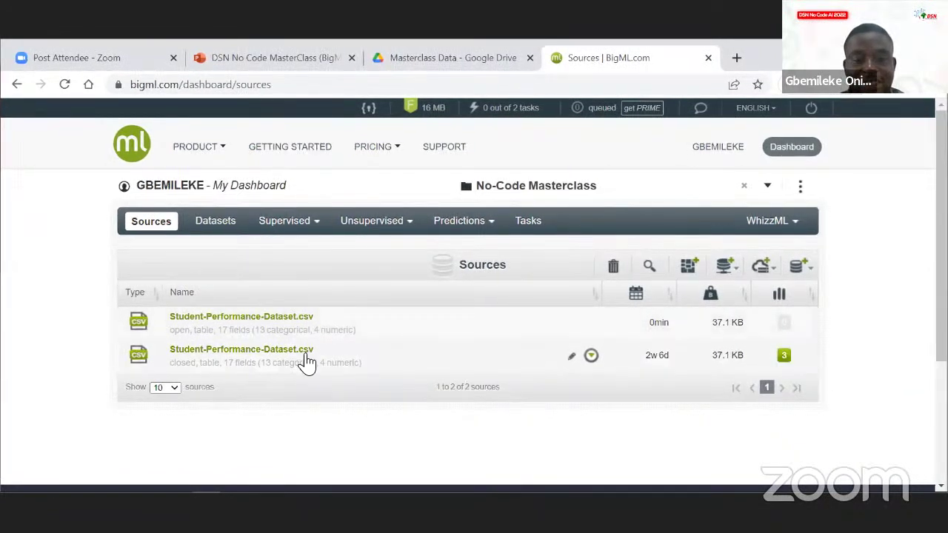
- Open the older, closed Student-Performance-Dataset.csv source and examine its field names, types and sample instances
click(251, 350)
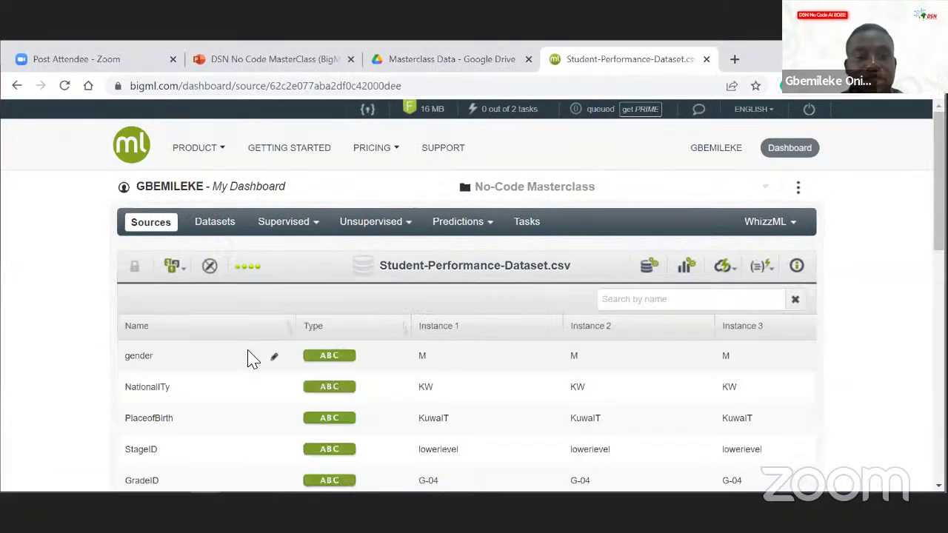
scroll(251, 358, down, 4)
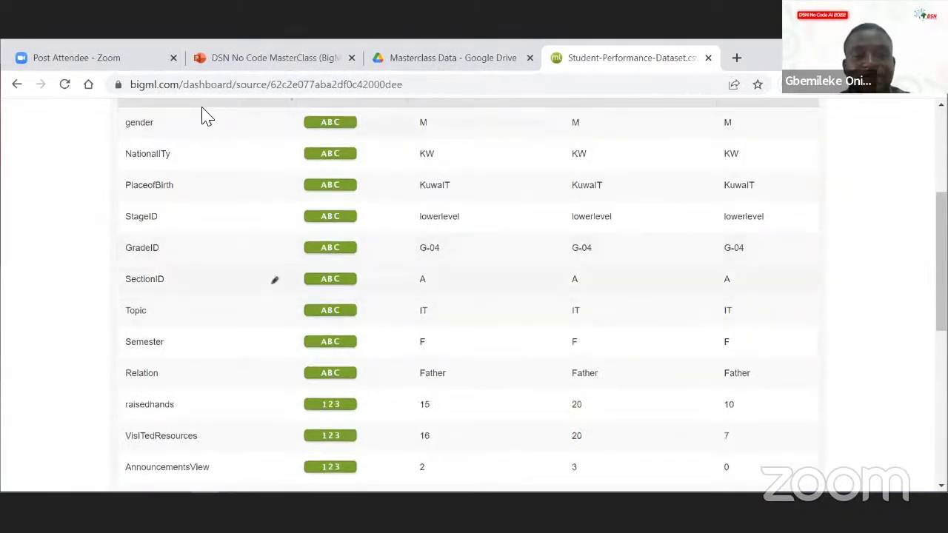
scroll(206, 115, up, 1)
scroll(189, 392, down, 1)
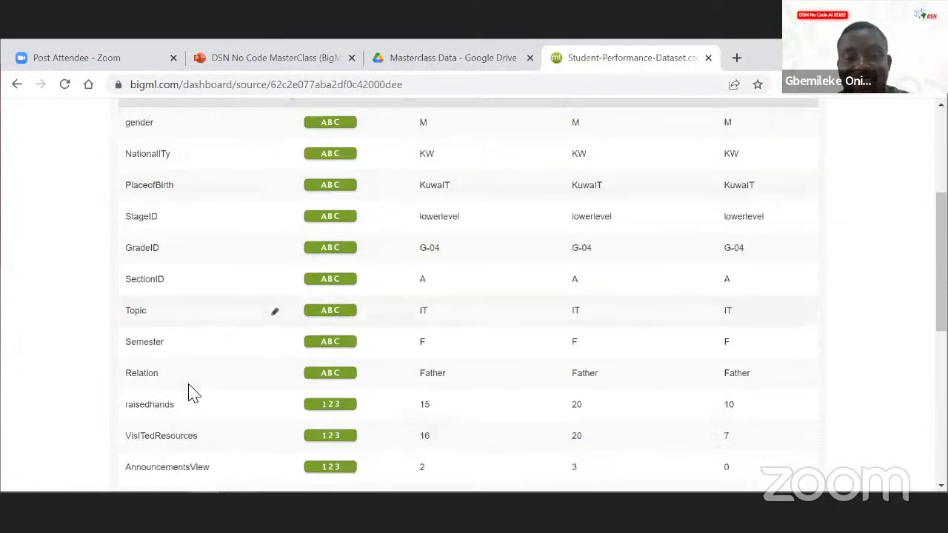
scroll(189, 392, down, 4)
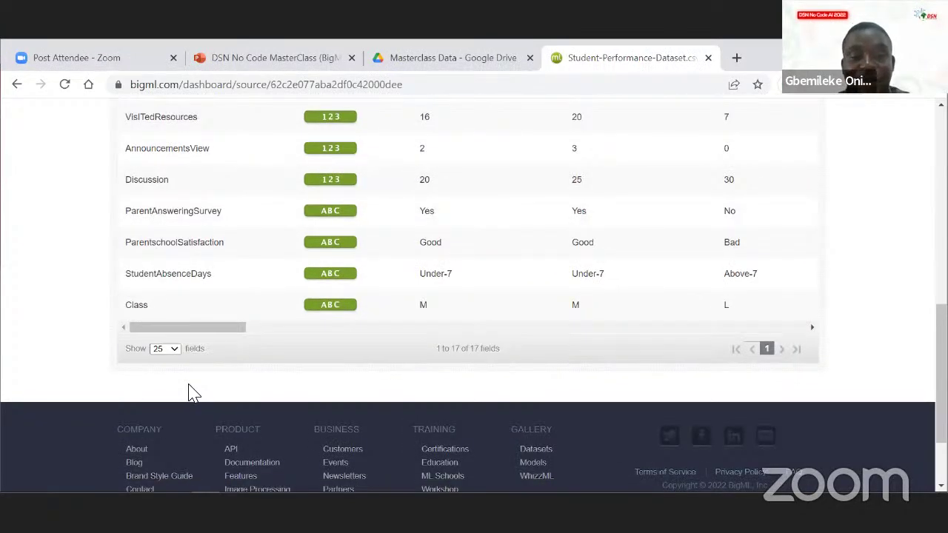
scroll(189, 393, up, 6)
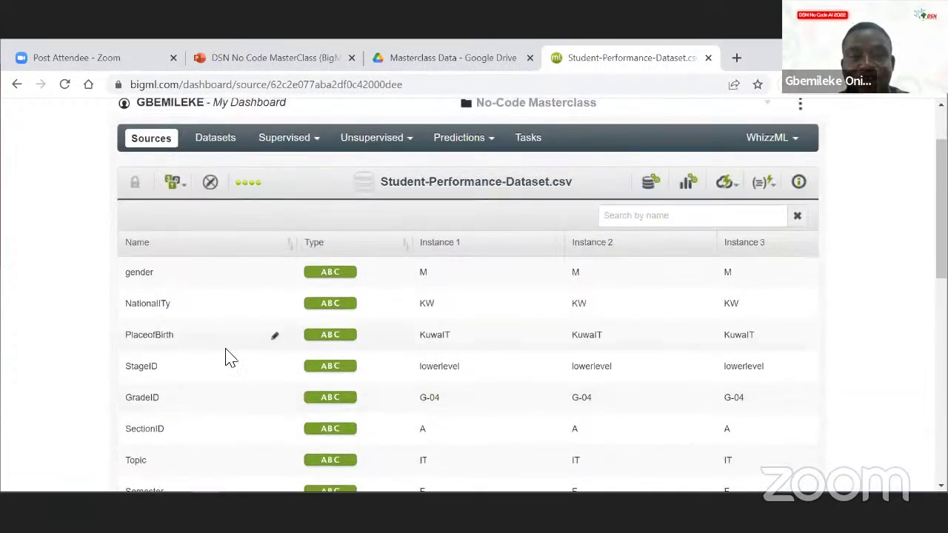
- Preview Student_performace.csv from the Masterclass Data folder in Google Drive, and return to the Student-Performance-Dataset.csv source in BigML
click(459, 67)
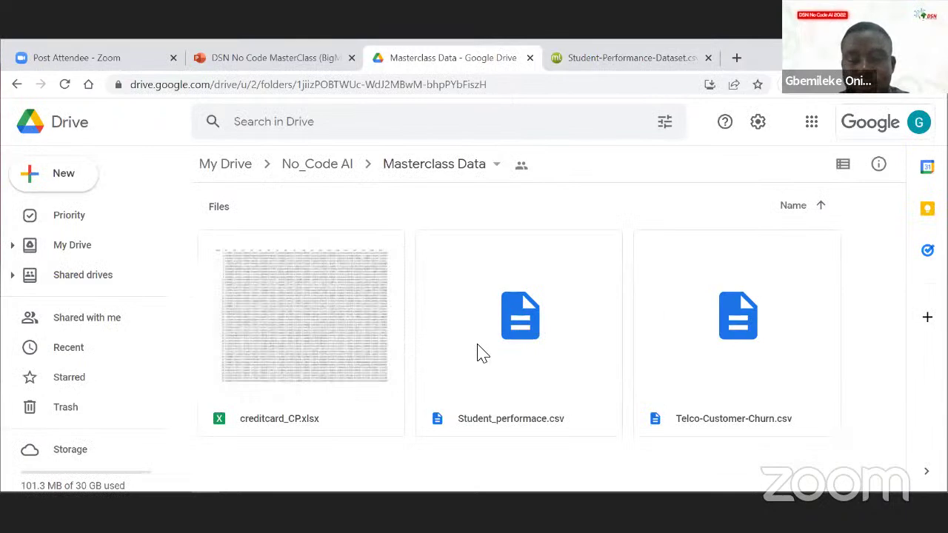
click(516, 329)
double_click(516, 328)
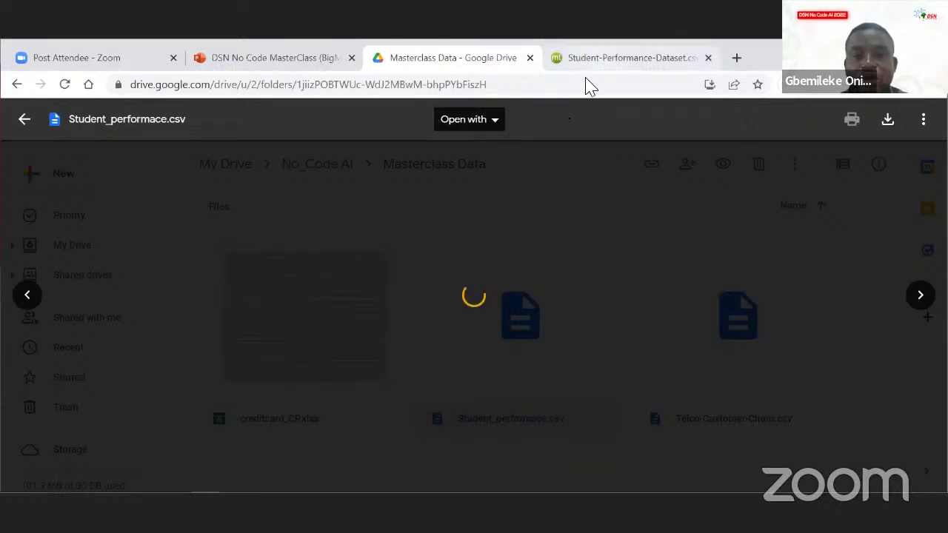
key(ctrl+Tab)
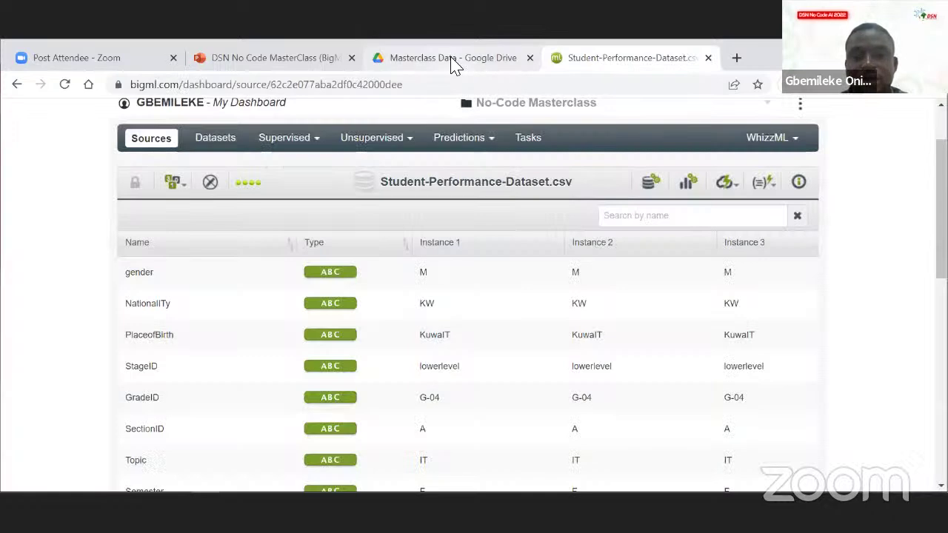
key(ctrl+shift+Tab)
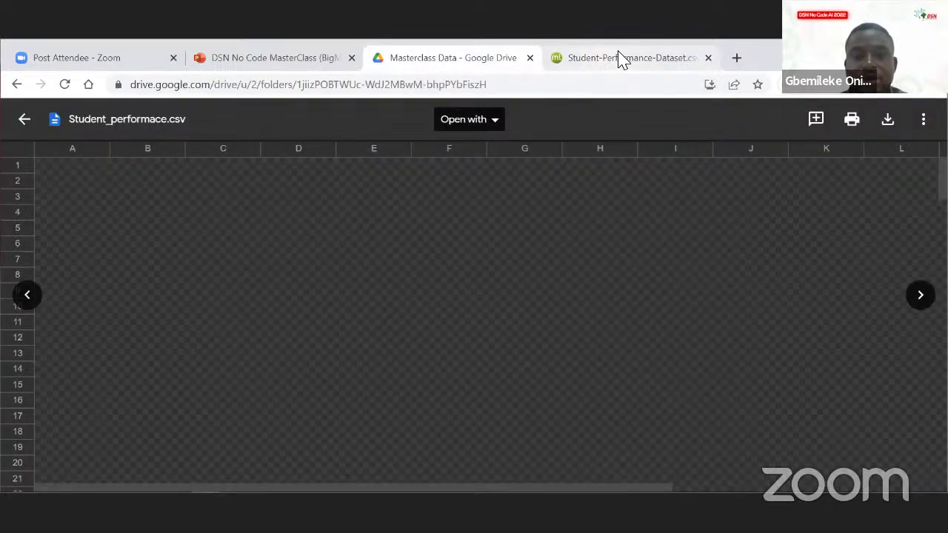
click(620, 60)
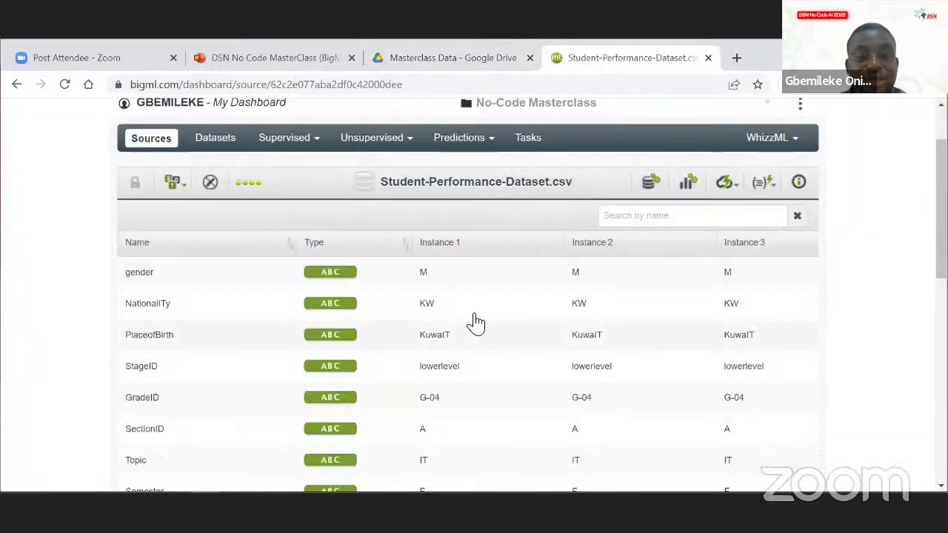
- Examine all field names, data types and sample instances of the Student-Performance-Dataset.csv source, from gender through Class
scroll(360, 438, down, 1)
scroll(144, 203, down, 2)
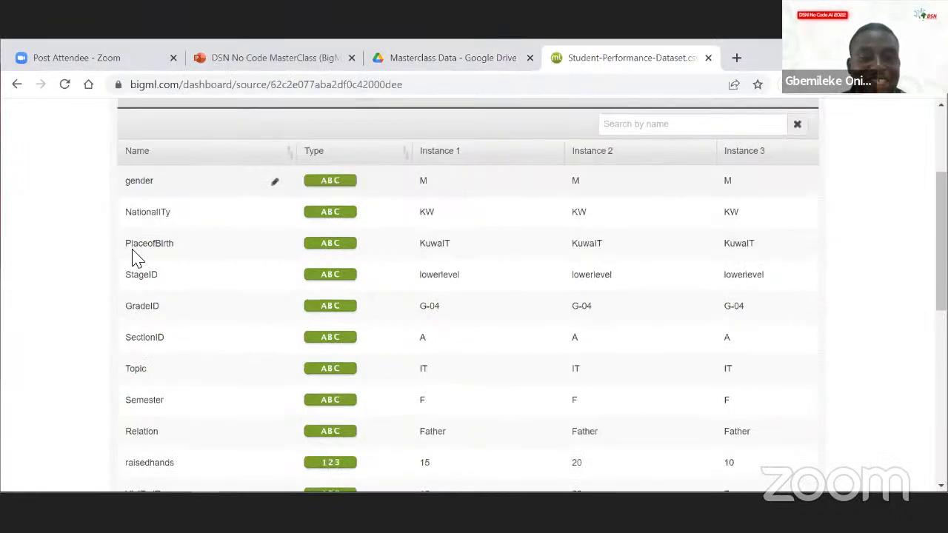
scroll(140, 185, down, 1)
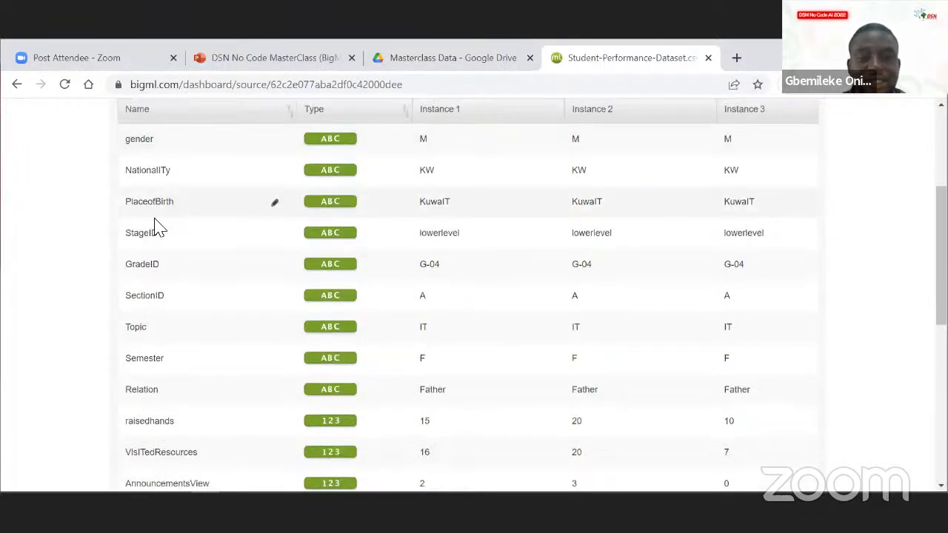
scroll(141, 329, down, 2)
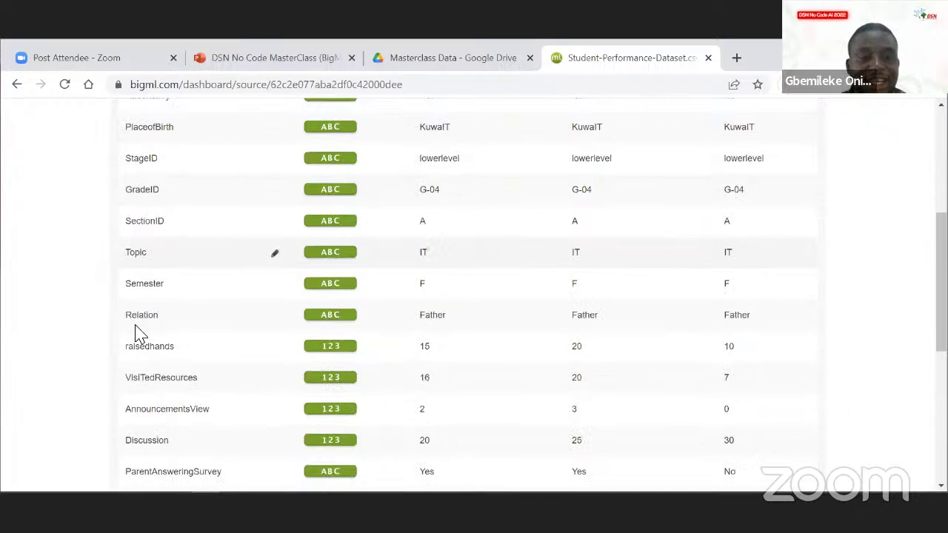
scroll(165, 381, down, 2)
scroll(165, 381, down, 4)
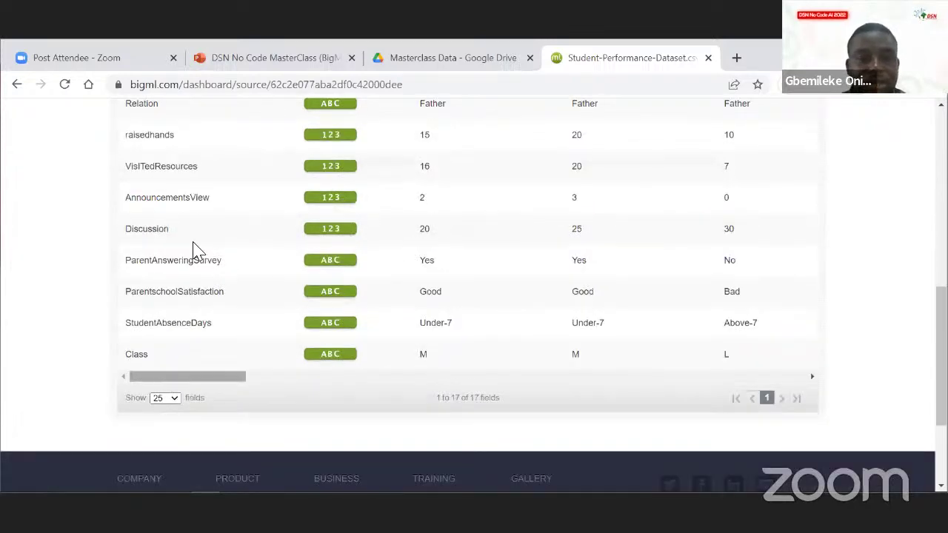
scroll(195, 250, down, 4)
scroll(195, 250, up, 6)
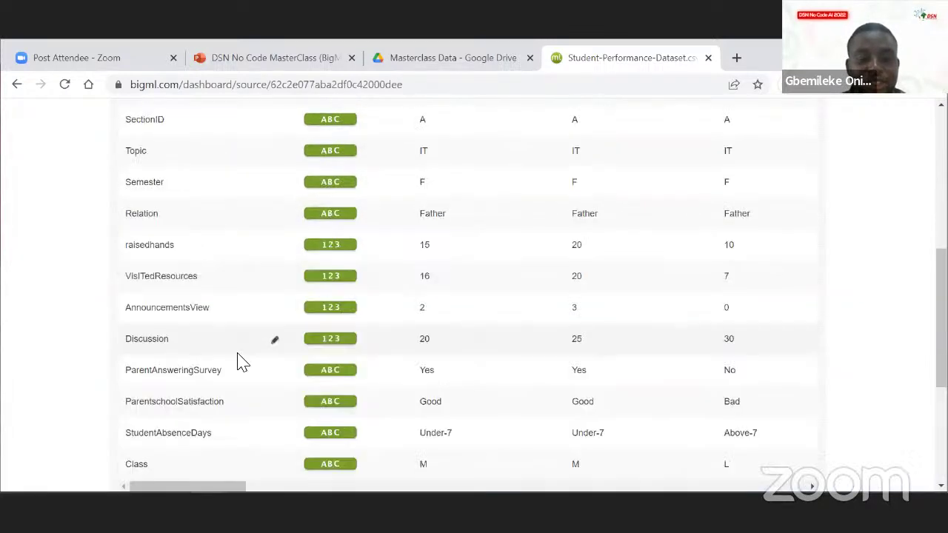
scroll(239, 360, down, 2)
scroll(280, 355, up, 1)
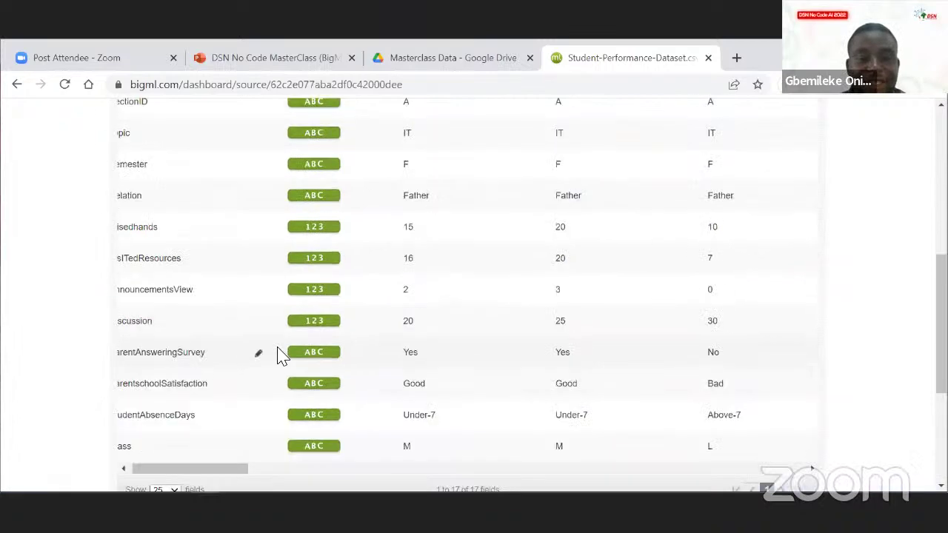
scroll(280, 356, up, 3)
scroll(280, 355, up, 1)
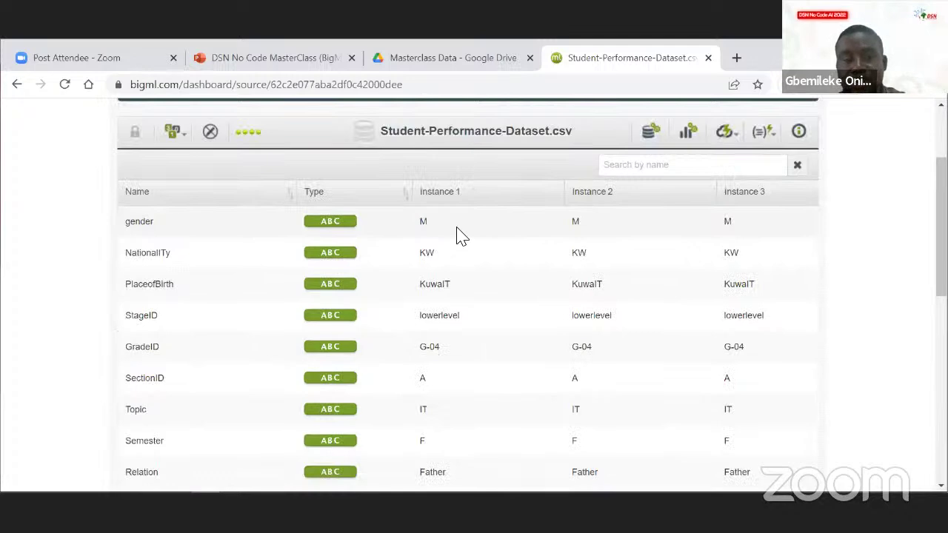
scroll(456, 235, up, 2)
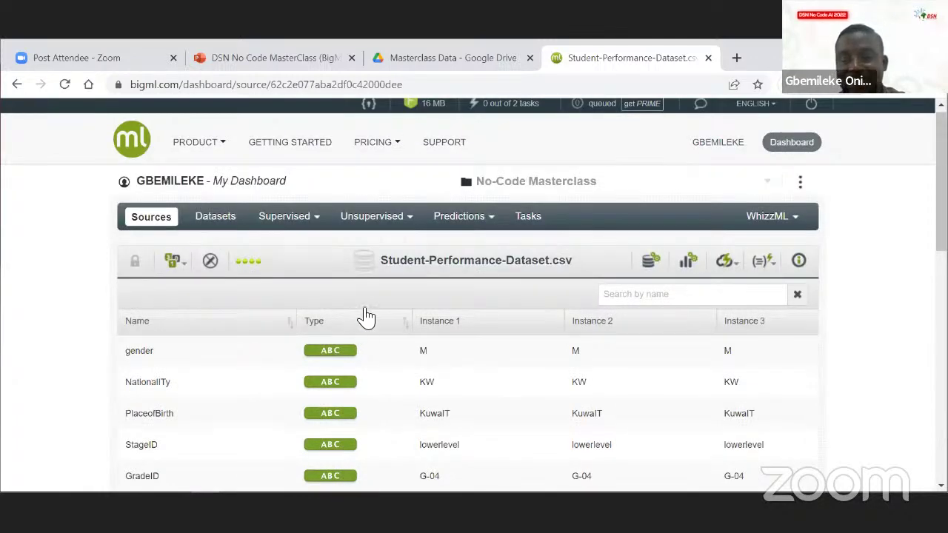
scroll(365, 317, down, 2)
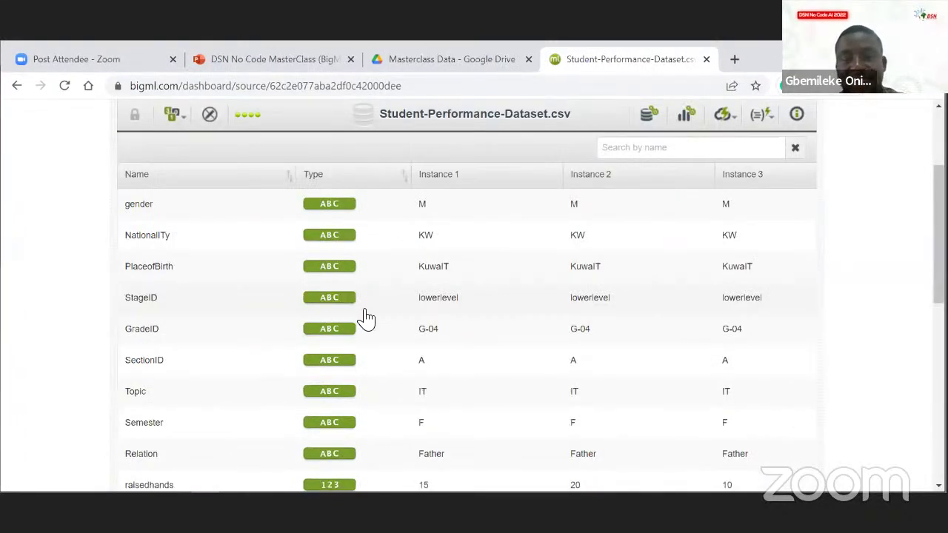
scroll(692, 297, up, 2)
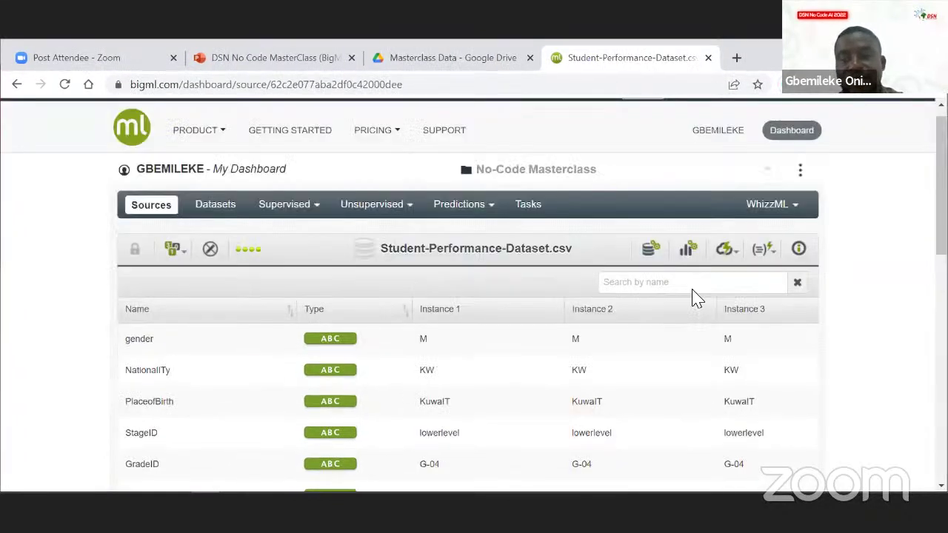
click(688, 249)
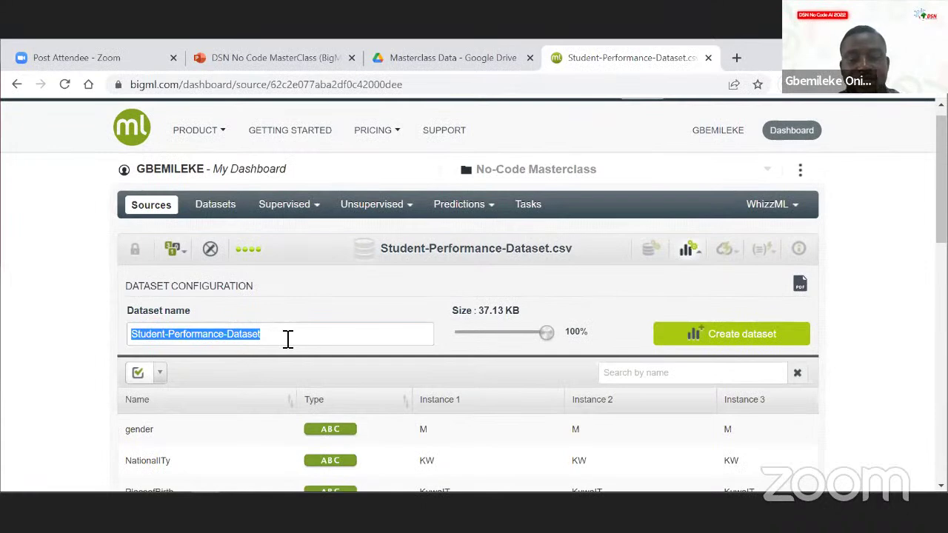
click(287, 338)
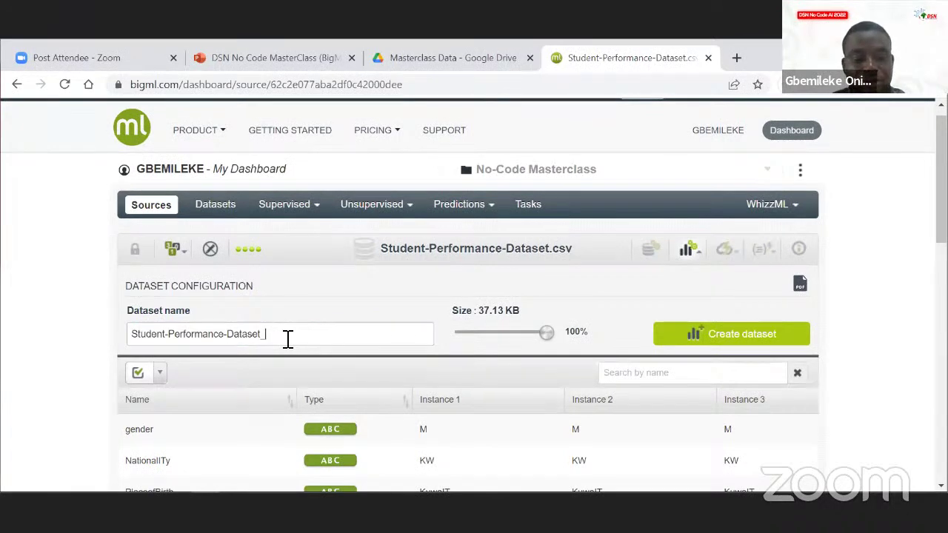
text(v2)
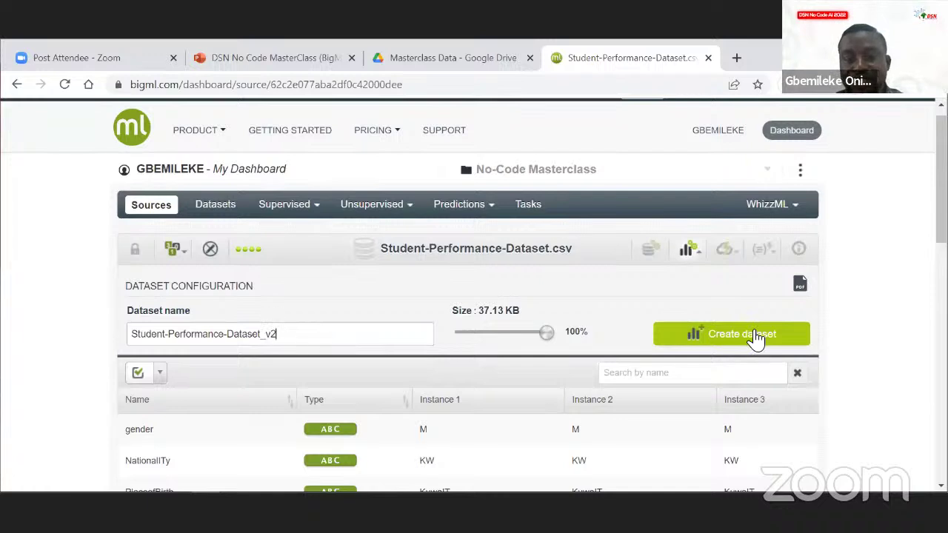
click(688, 253)
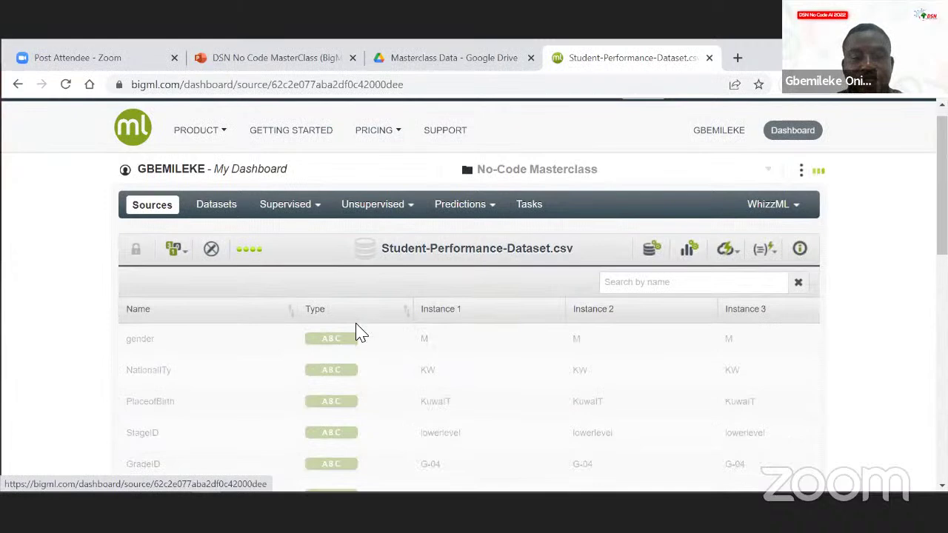
- Attempt to edit the GradeID field of the closed source and clone the source to get an updatable copy
scroll(360, 333, down, 2)
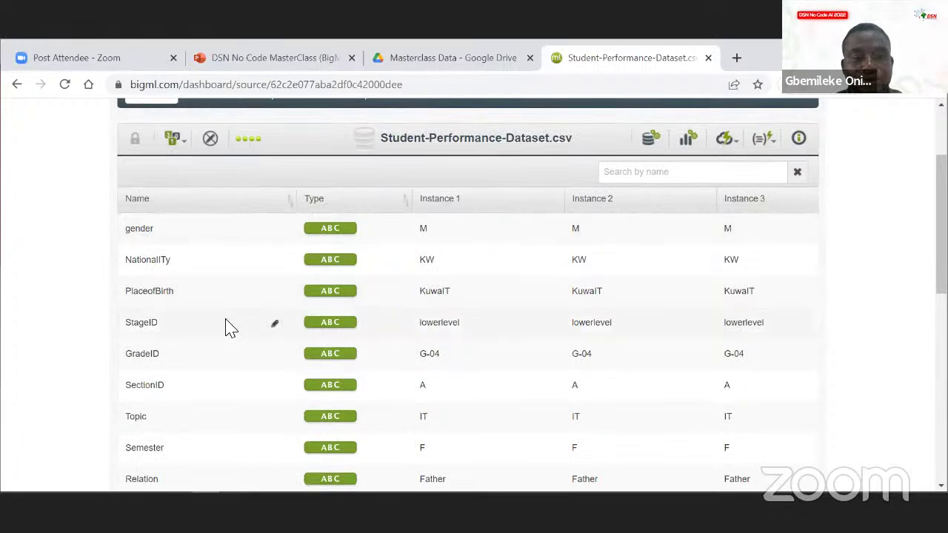
scroll(245, 318, down, 1)
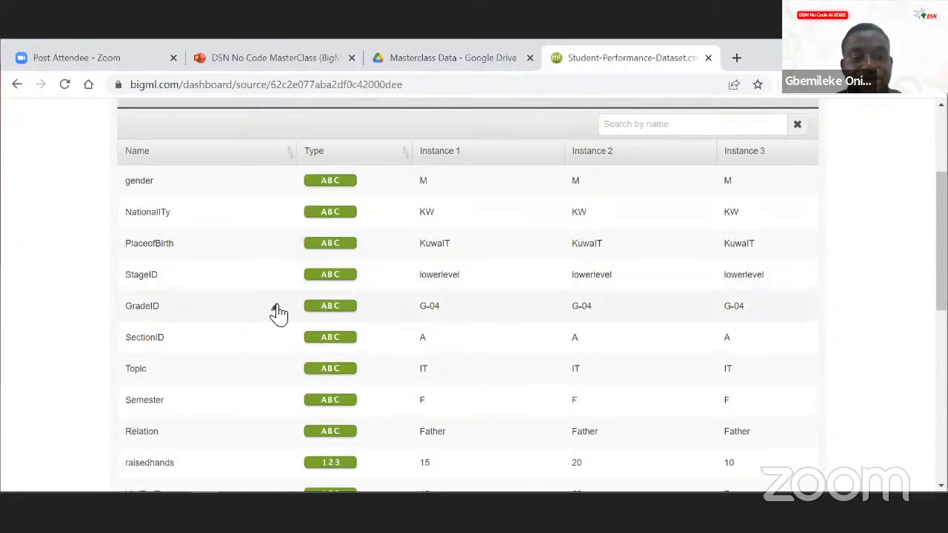
click(273, 305)
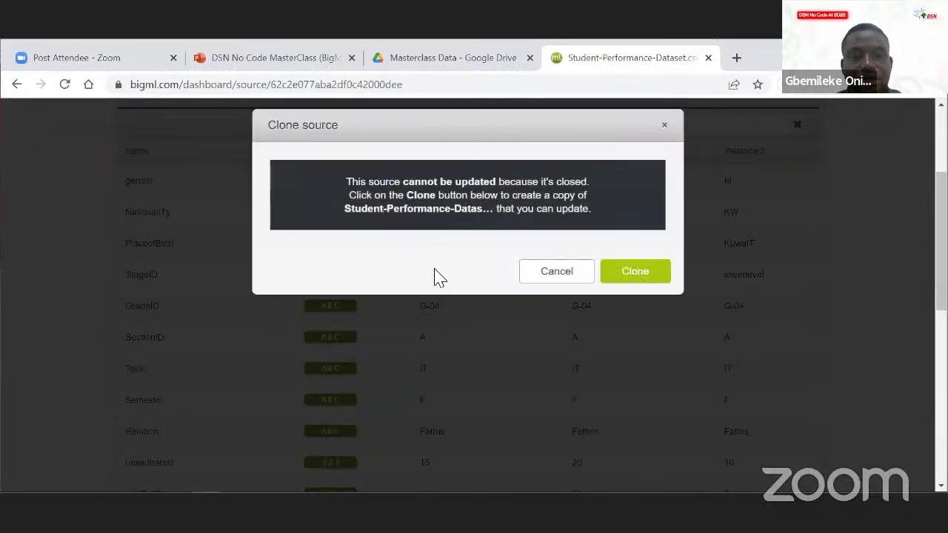
click(619, 280)
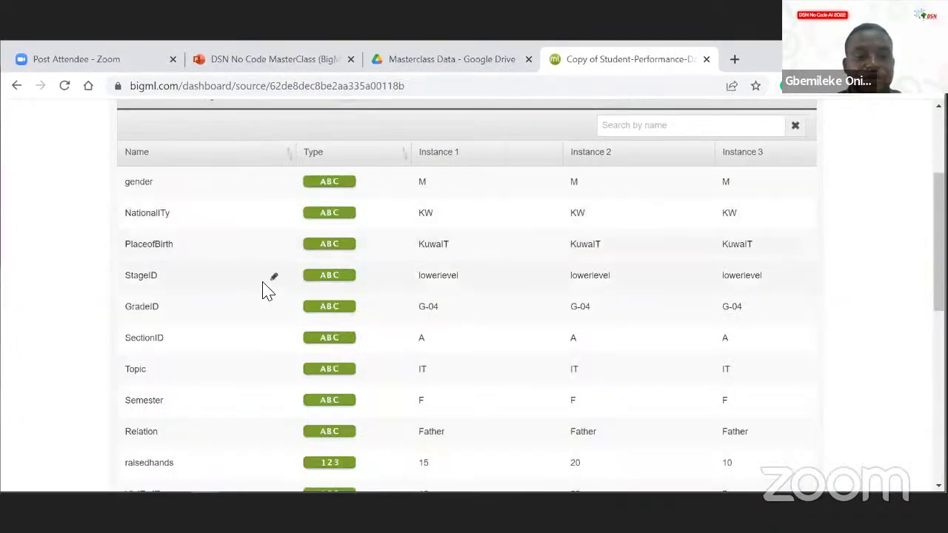
- Rename the GradeID field to GradeID_2 in the cloned source and save the field details
scroll(266, 291, down, 1)
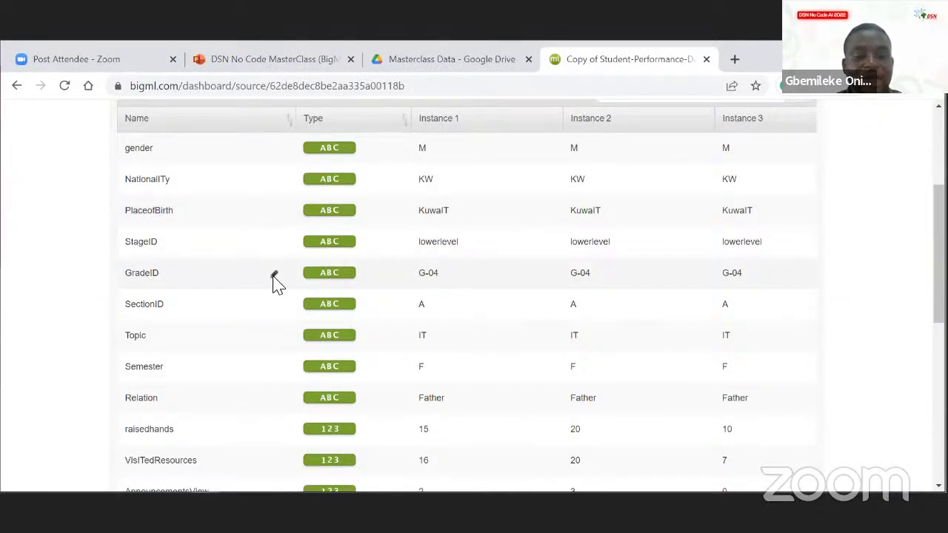
click(274, 276)
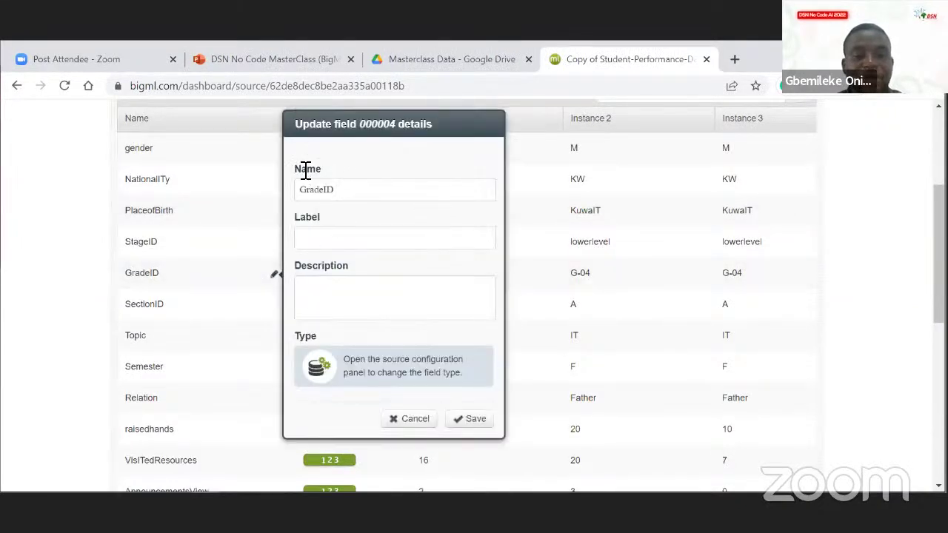
click(349, 195)
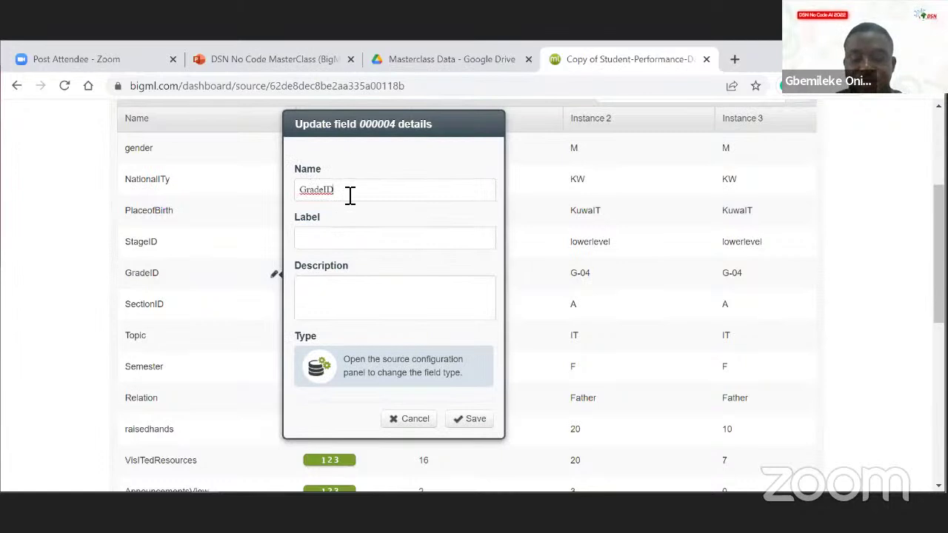
text(_)
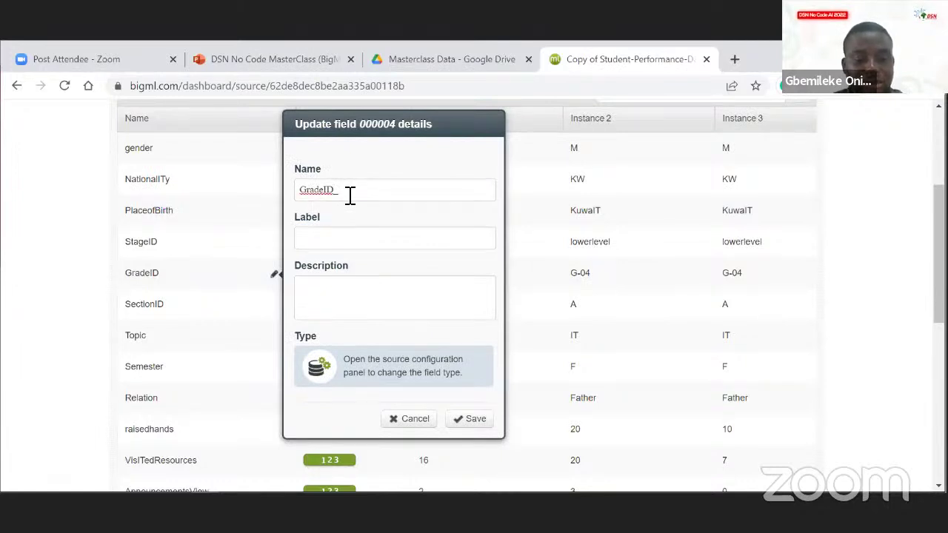
text(2)
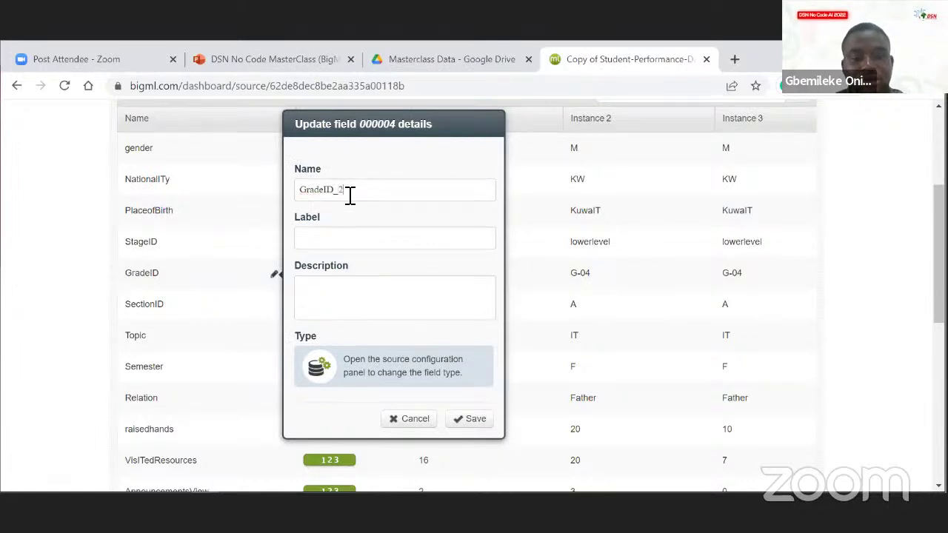
click(468, 421)
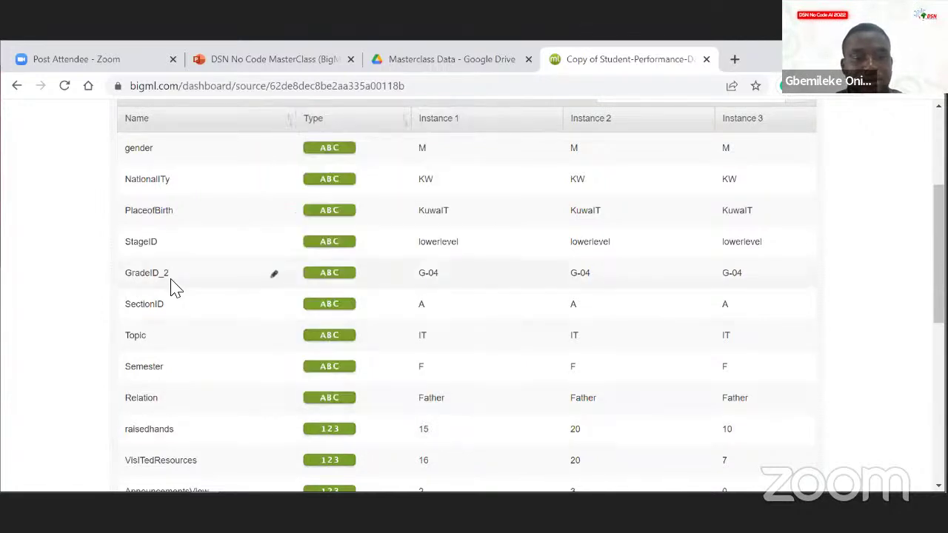
- Restore the GradeID_2 field's name to GradeID and save the field details
click(274, 276)
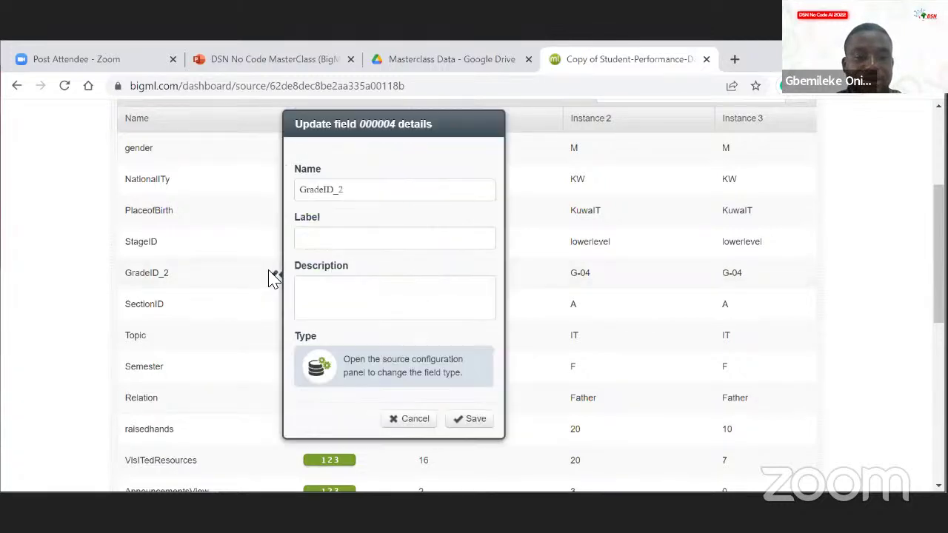
click(411, 195)
key(BackSpace)
key(BackSpace)
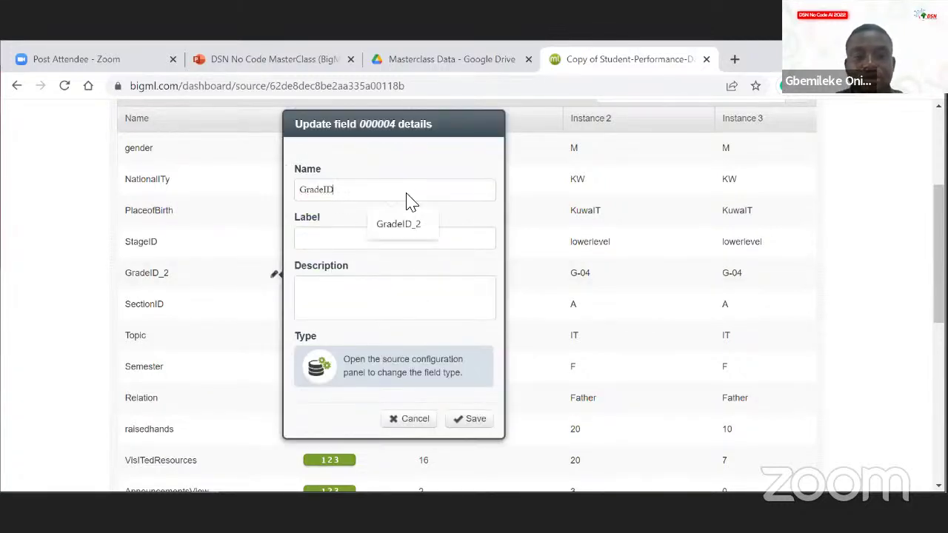
click(477, 423)
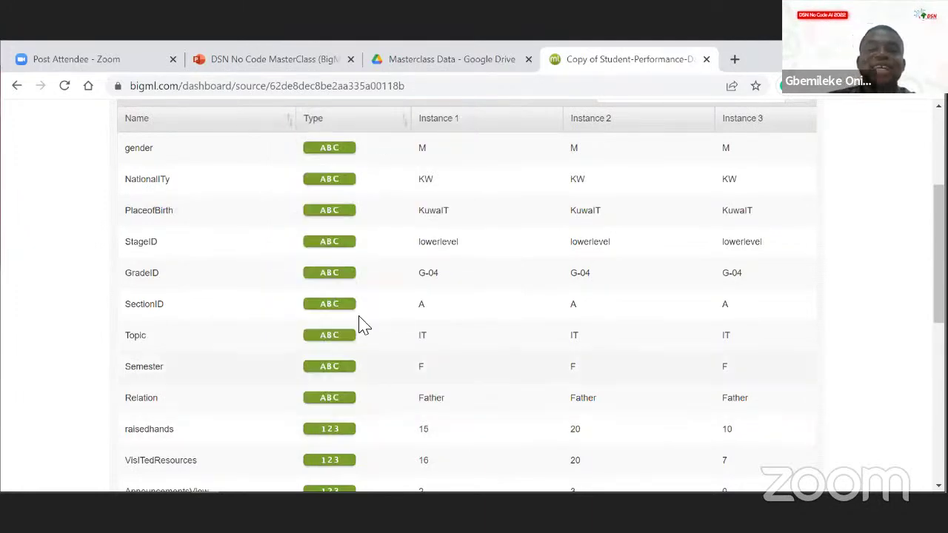
- Open the source configuration of the cloned student performance source for changing field types
scroll(337, 328, up, 1)
scroll(337, 328, down, 5)
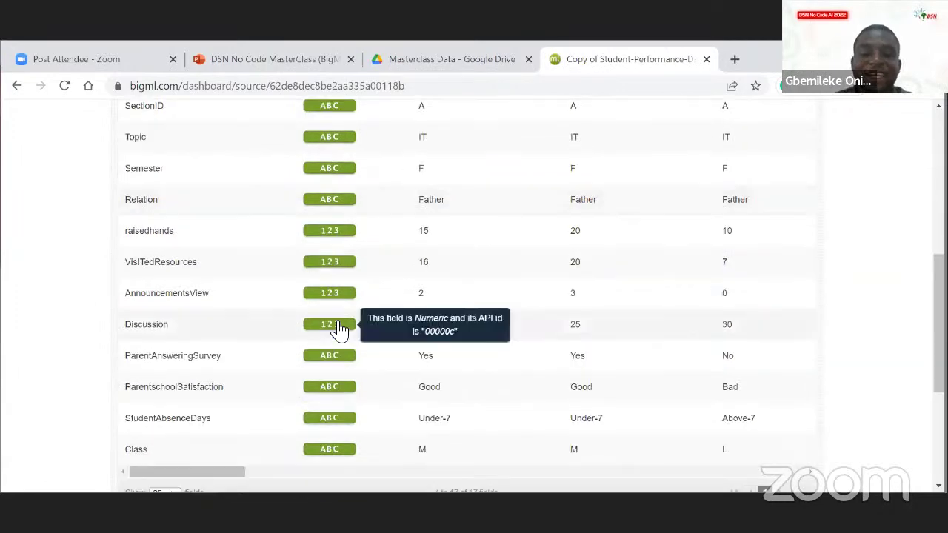
scroll(338, 328, up, 5)
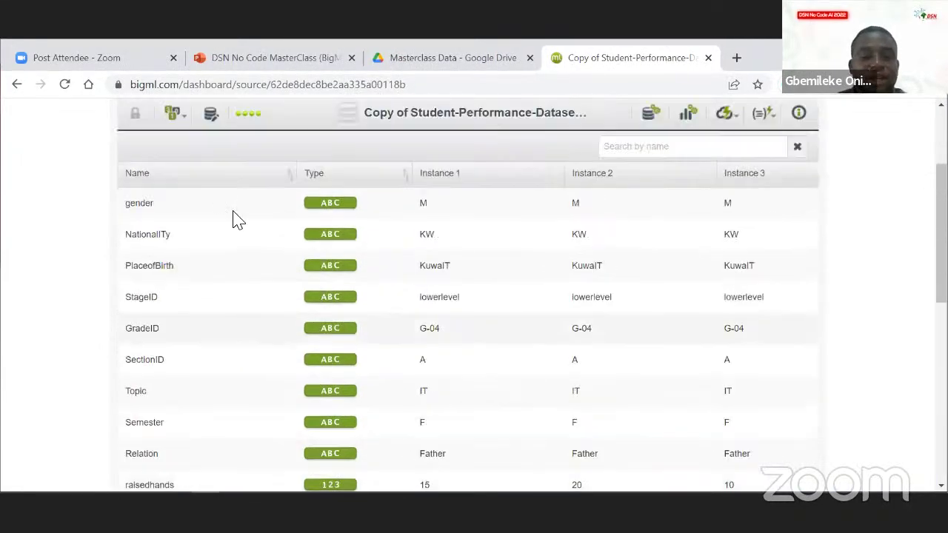
click(348, 271)
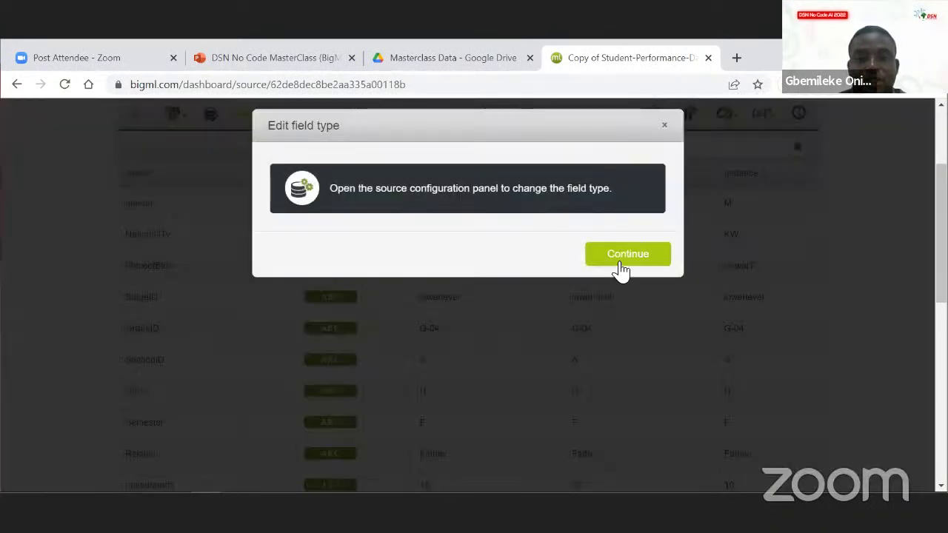
click(620, 268)
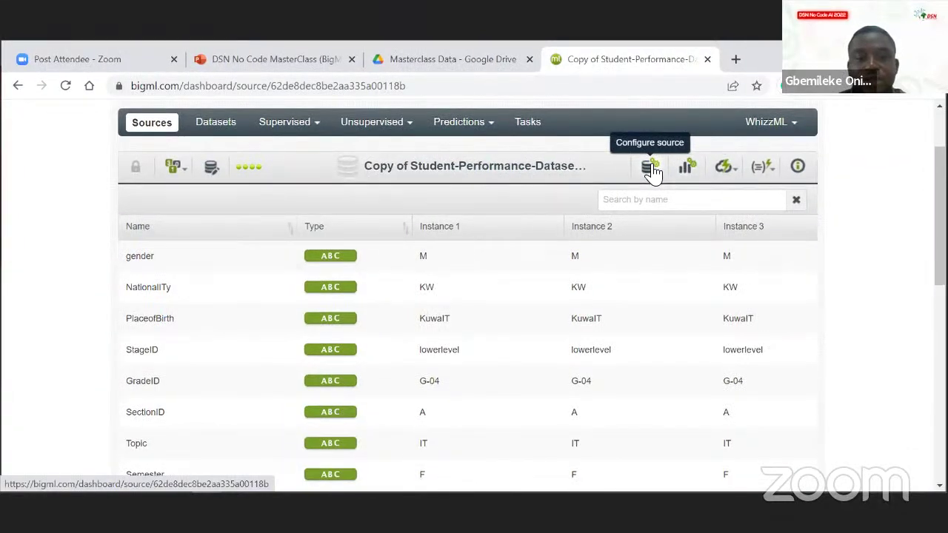
click(652, 168)
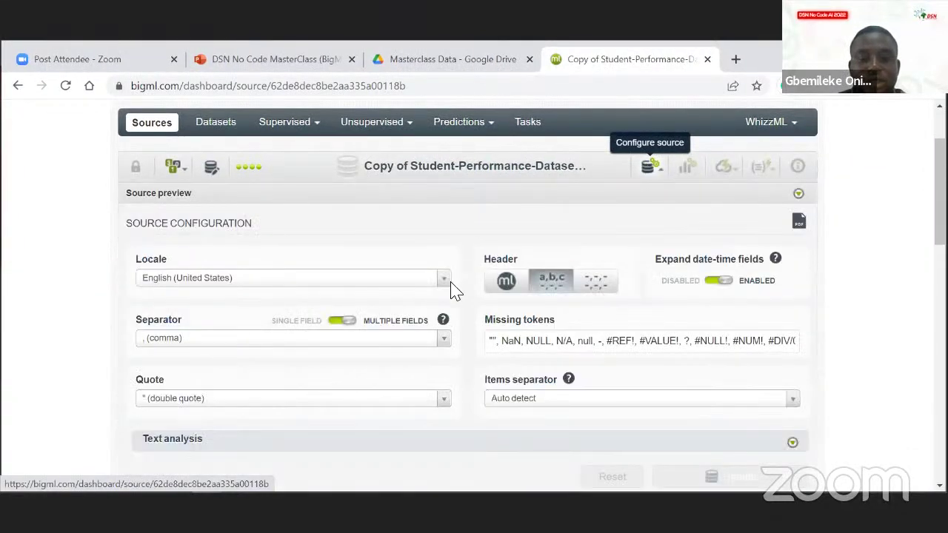
- Check the available type options for the gender field and keep it set to Categorical
scroll(451, 288, down, 4)
scroll(455, 289, down, 2)
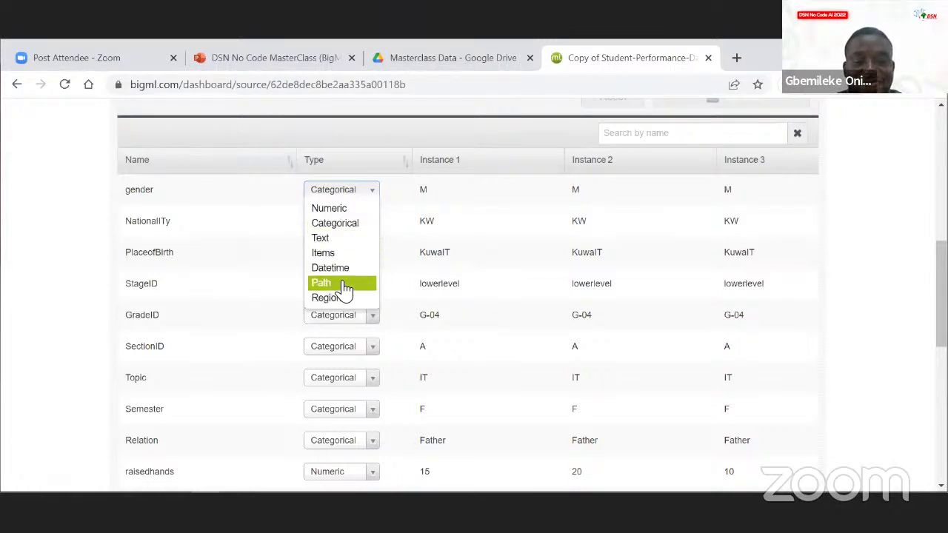
click(351, 227)
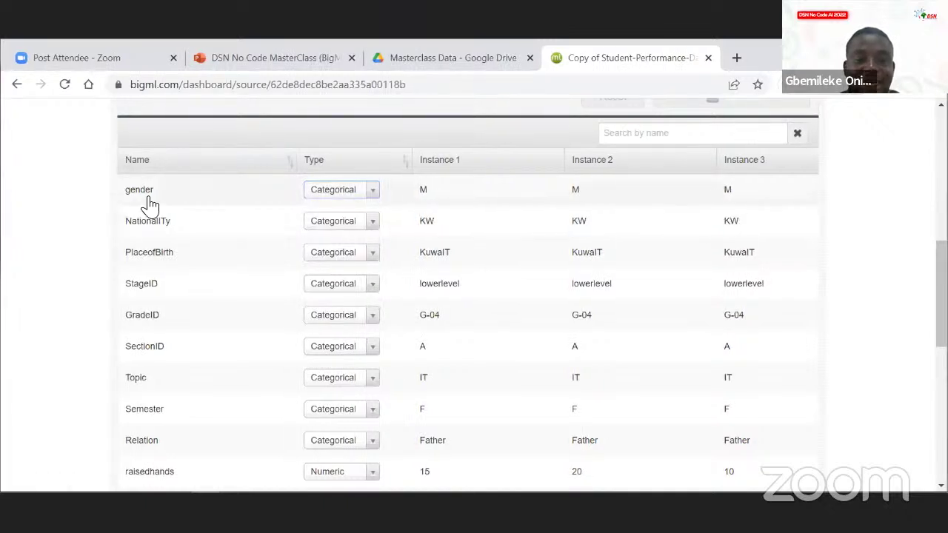
- Review the configured types of all fields through Class along with the source's parsing settings, and close the source configuration
scroll(317, 198, down, 10)
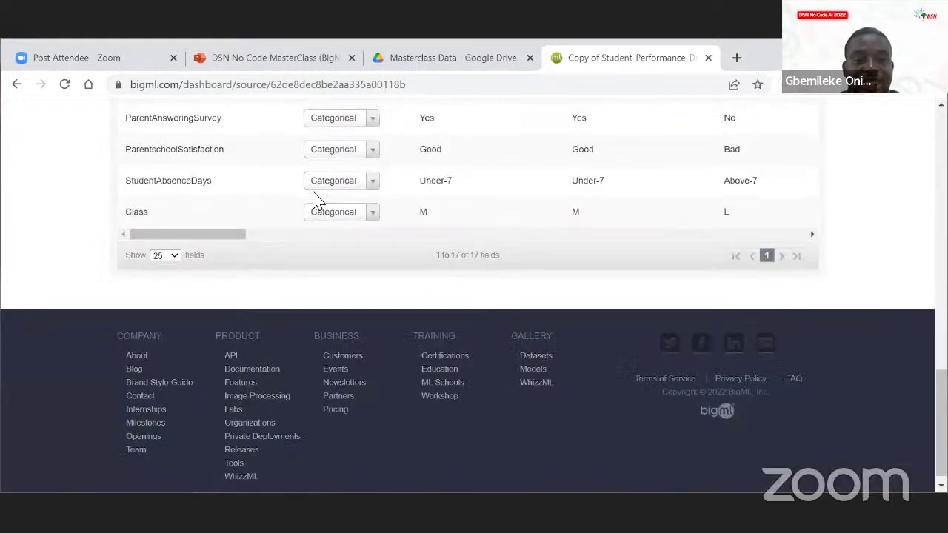
scroll(364, 338, right, 1)
scroll(364, 338, left, 1)
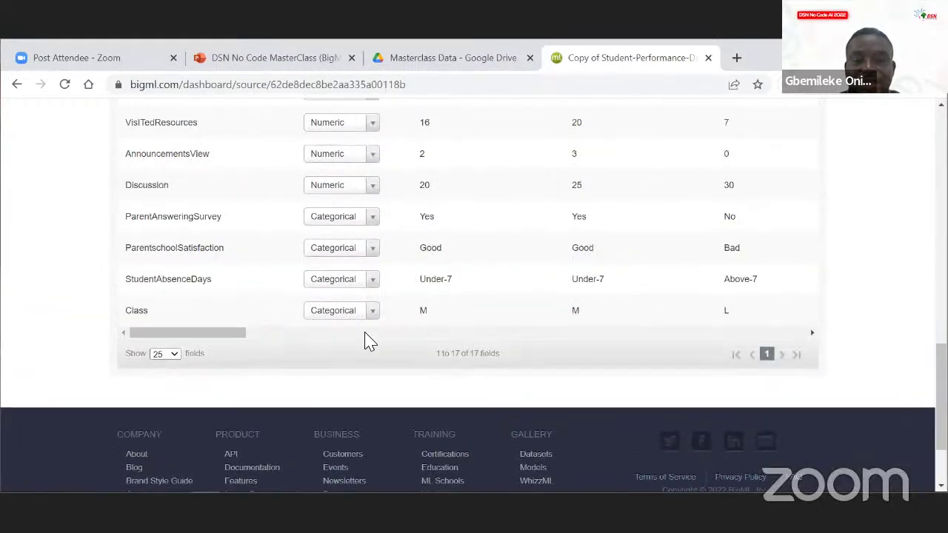
scroll(364, 338, up, 8)
scroll(365, 339, up, 3)
scroll(364, 339, down, 5)
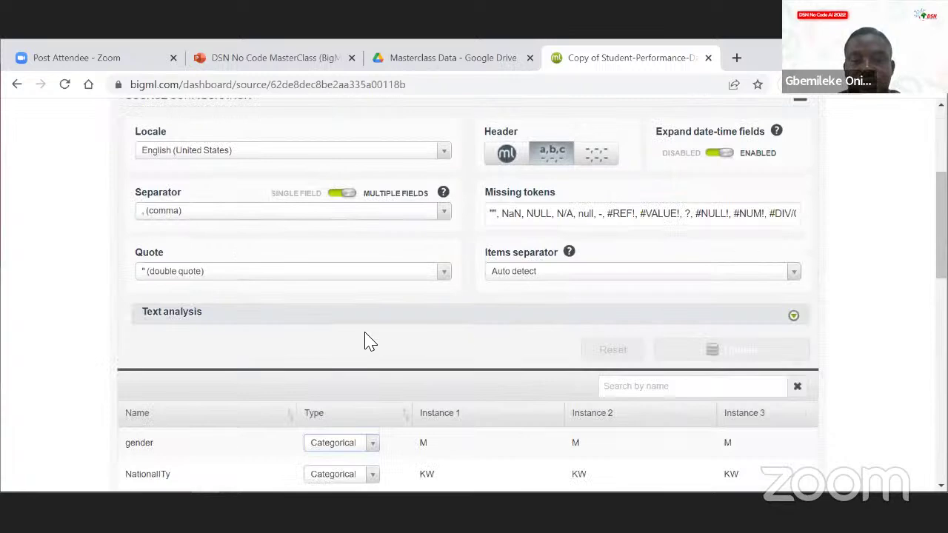
scroll(487, 306, up, 2)
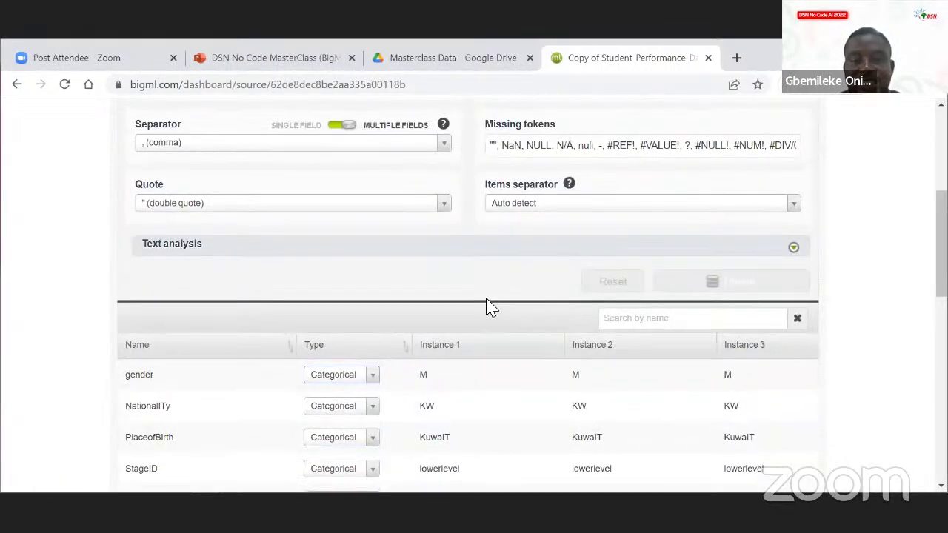
scroll(588, 292, up, 3)
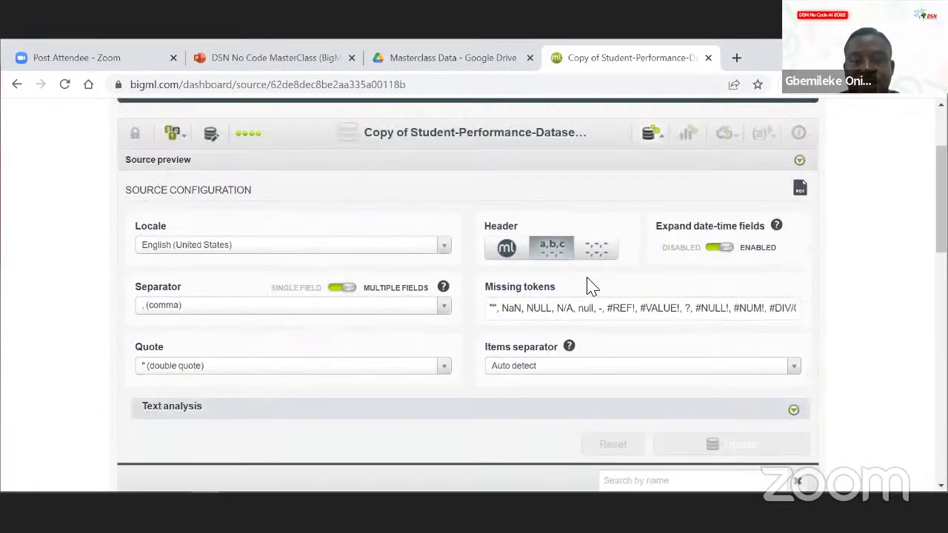
click(680, 137)
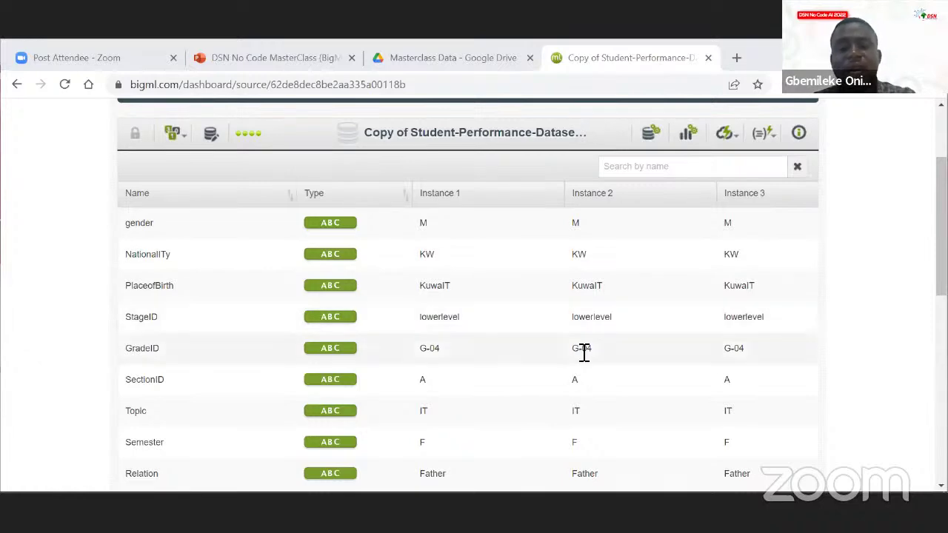
- Create a dataset named Copy of Student-Performance-Dataset_v2 from 100% of the cloned source
scroll(407, 328, down, 3)
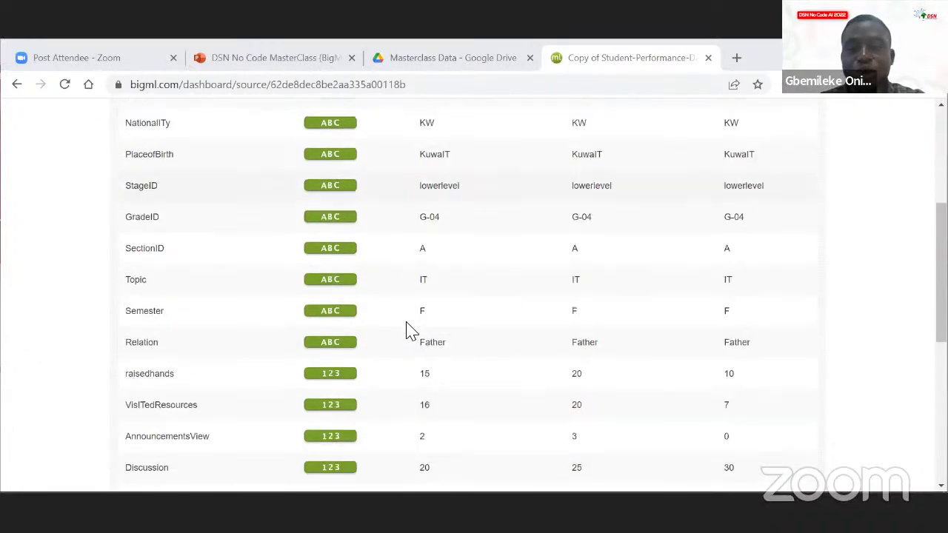
scroll(685, 215, up, 5)
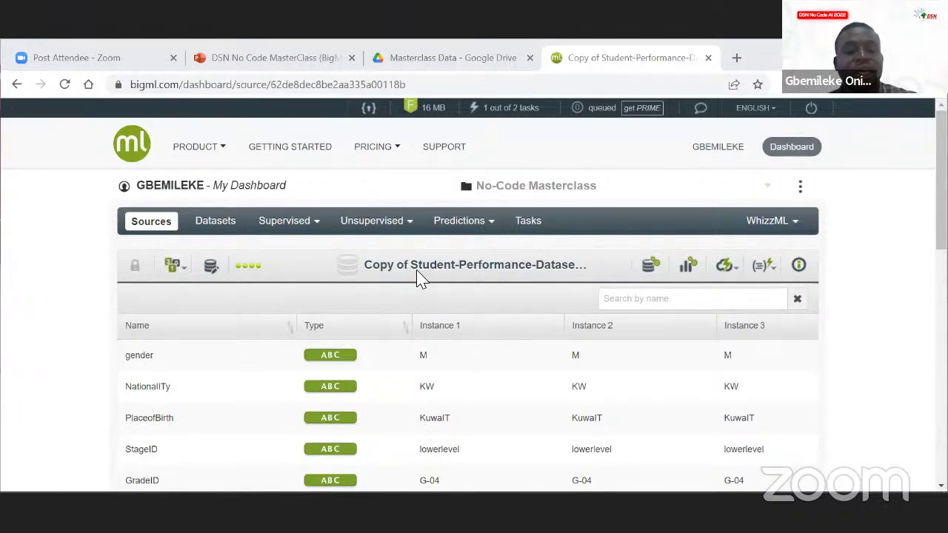
mouse_move(380, 219)
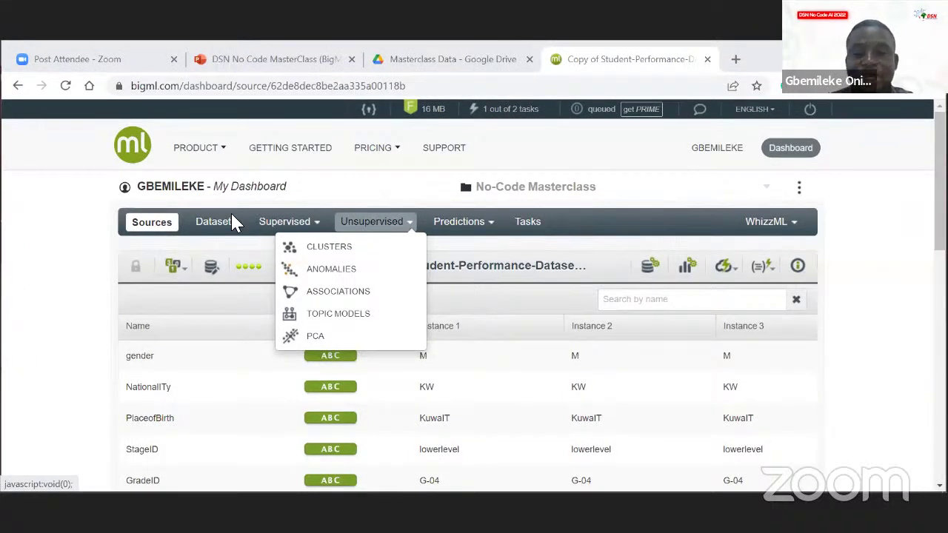
scroll(232, 222, down, 1)
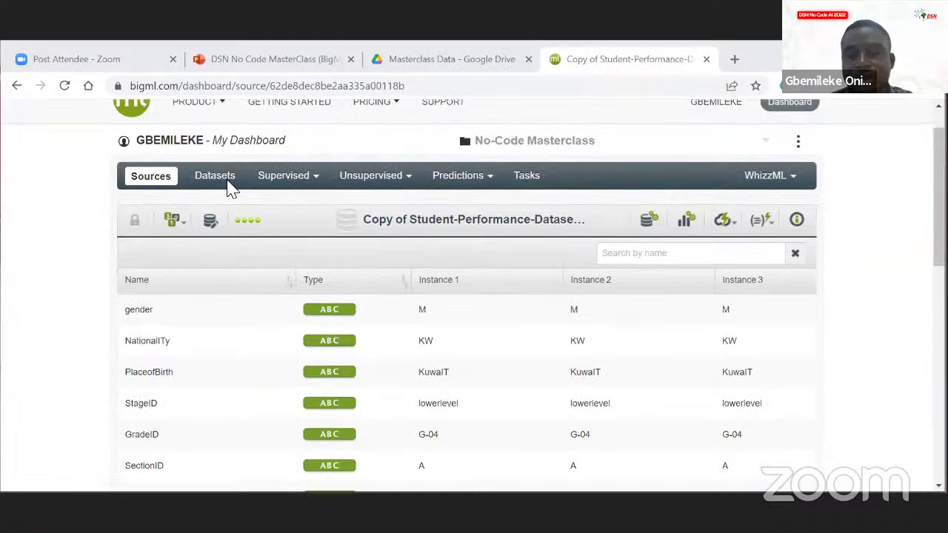
click(729, 194)
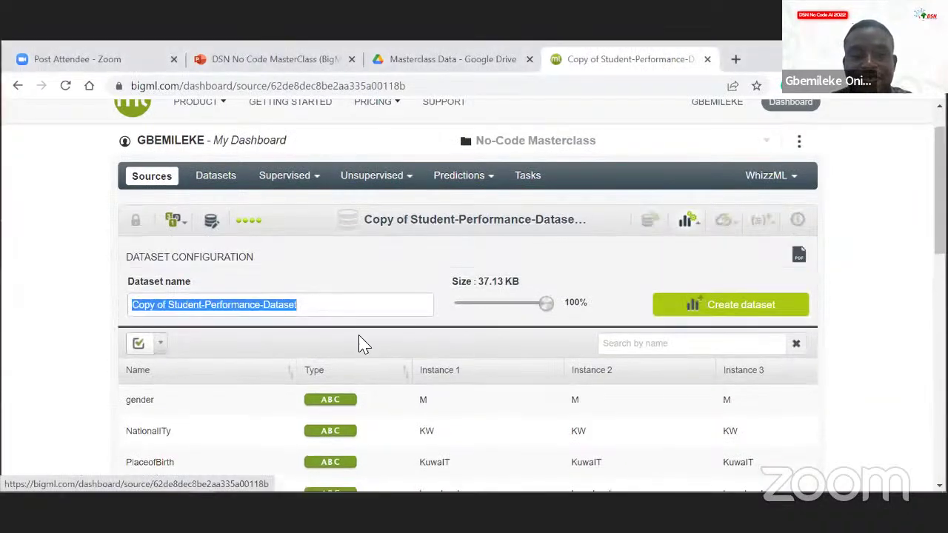
click(334, 308)
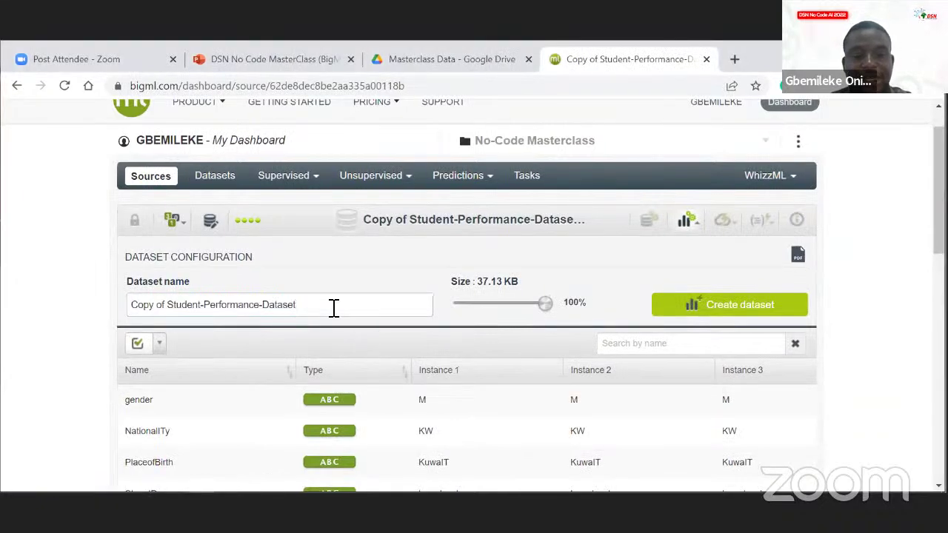
text(_v2)
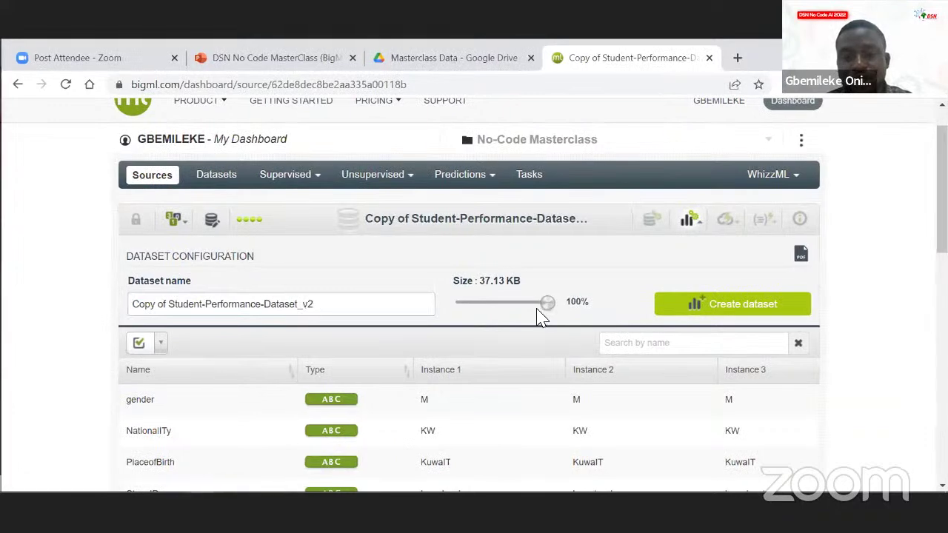
mouse_move(548, 305)
mouse_down()
mouse_move(475, 309)
mouse_move(554, 314)
mouse_up()
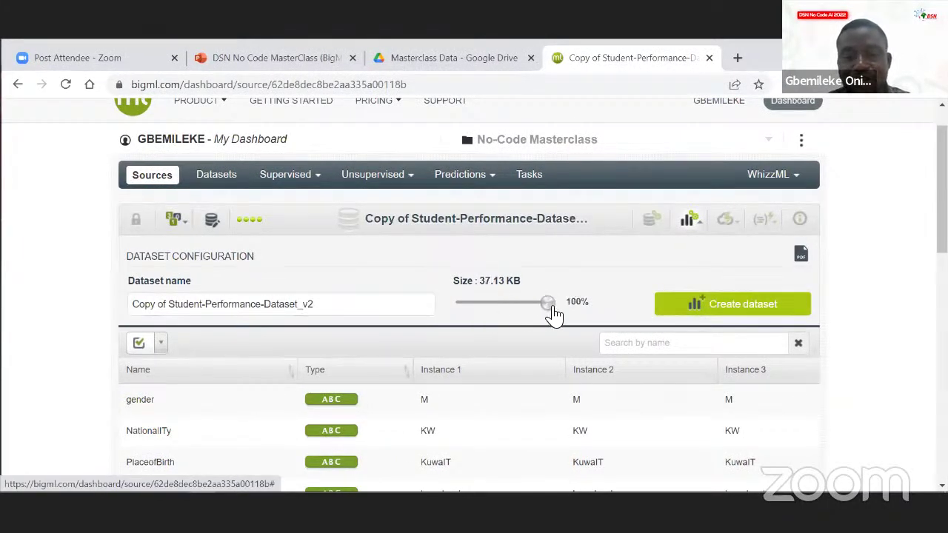
click(726, 313)
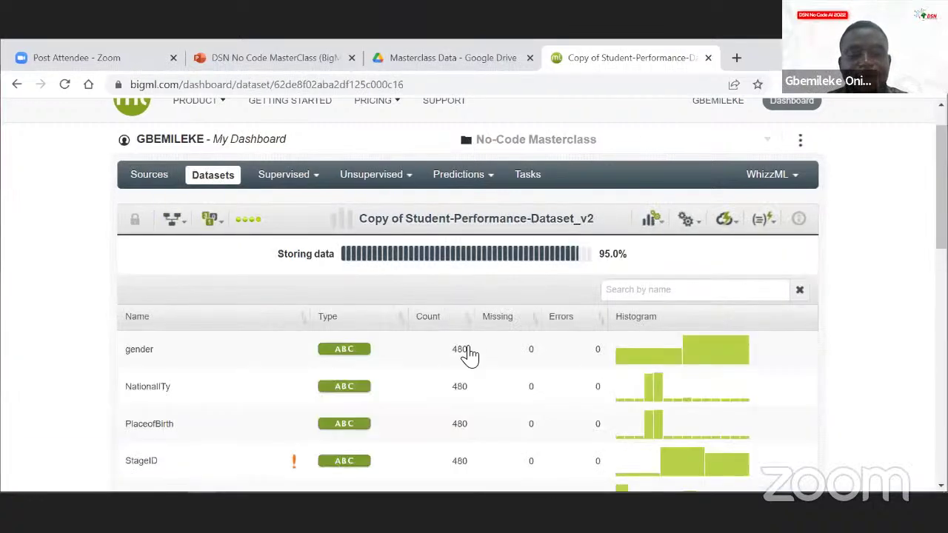
- Examine the new dataset's field summaries and inspect the preference setting of the flagged StageID field without saving
scroll(372, 390, down, 3)
scroll(376, 388, down, 2)
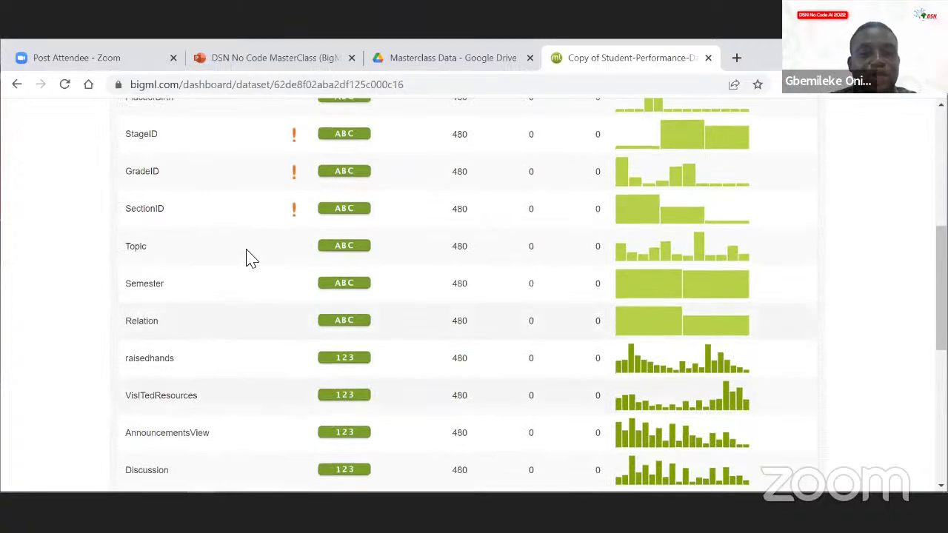
scroll(285, 189, up, 1)
mouse_move(292, 174)
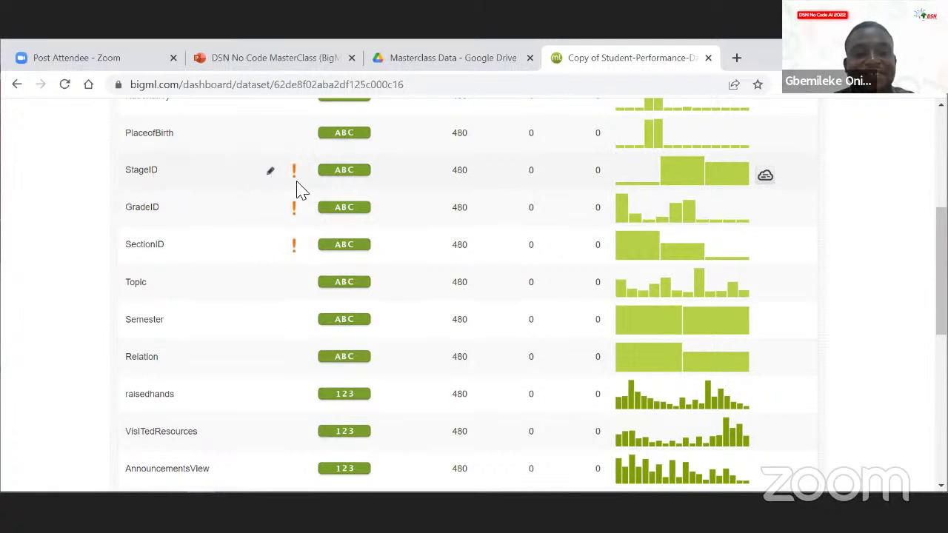
scroll(304, 191, up, 1)
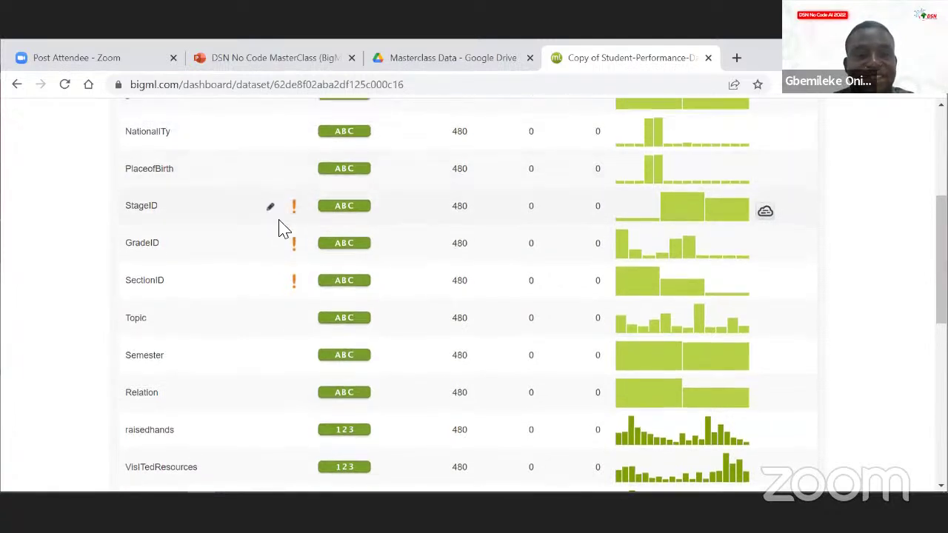
scroll(277, 227, up, 1)
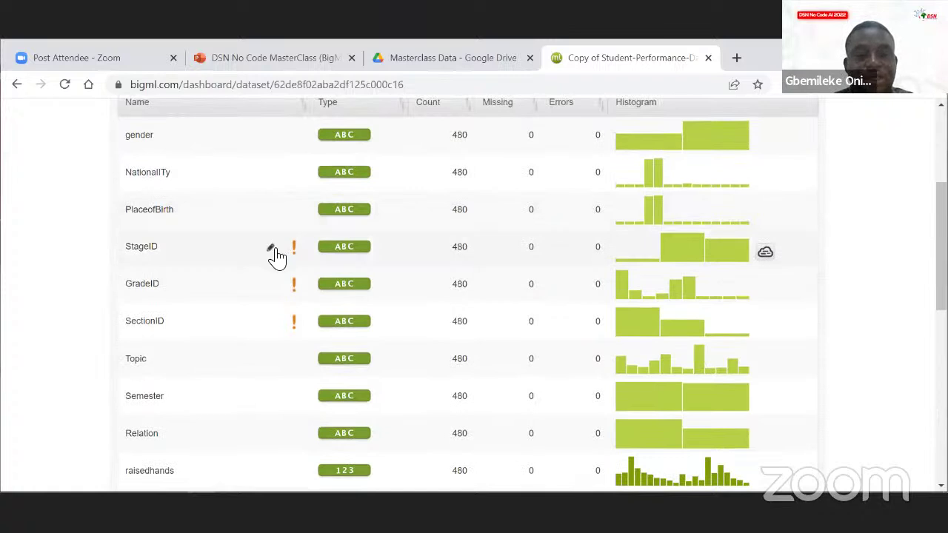
click(272, 251)
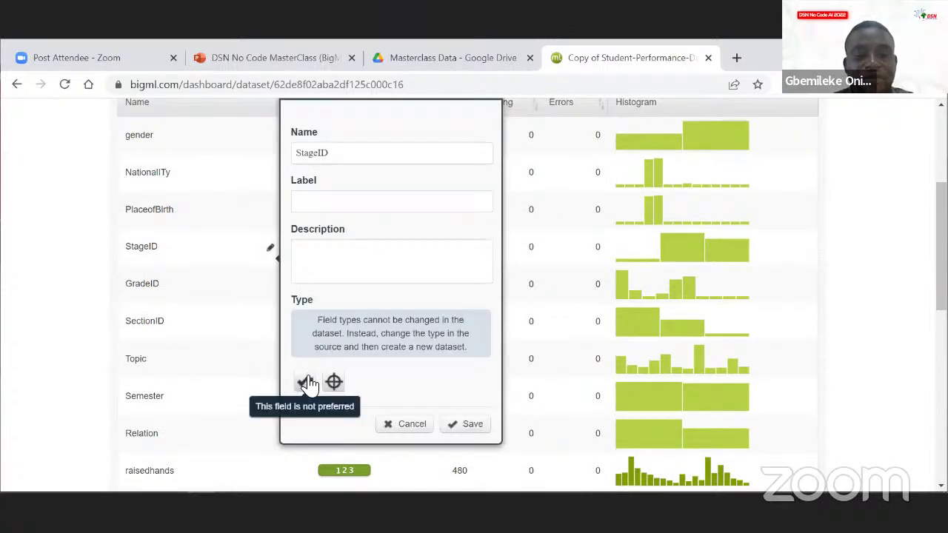
click(307, 382)
click(222, 302)
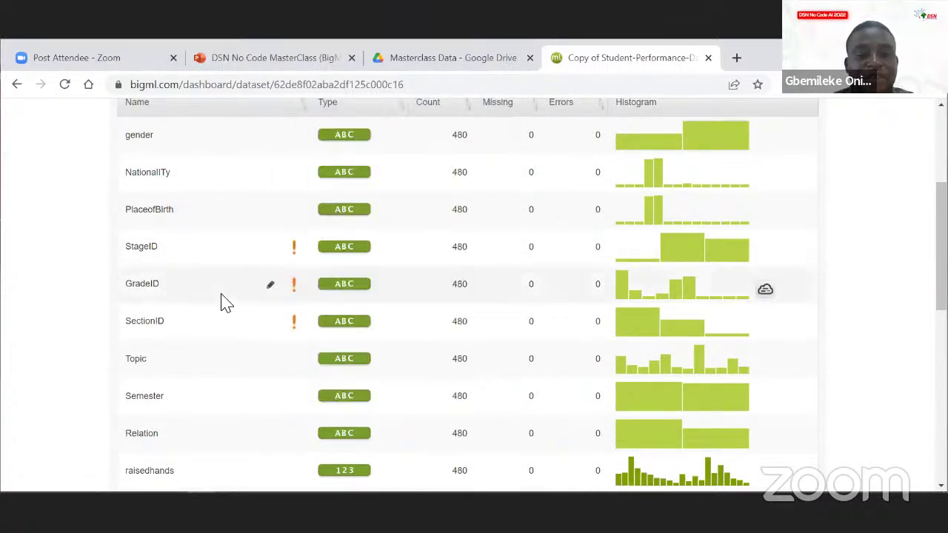
- Mark the Topic field as not preferred in the dataset and save its details
scroll(238, 335, down, 1)
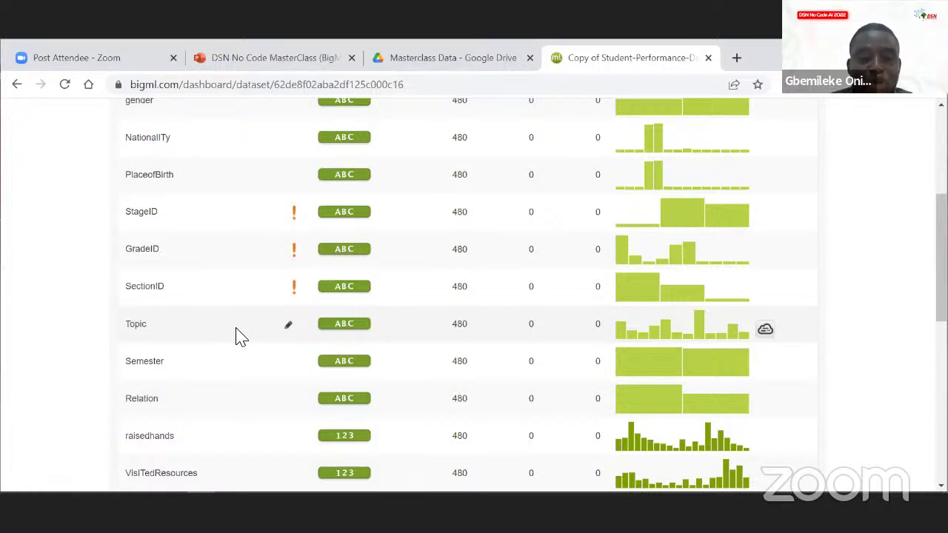
click(288, 327)
scroll(328, 396, down, 1)
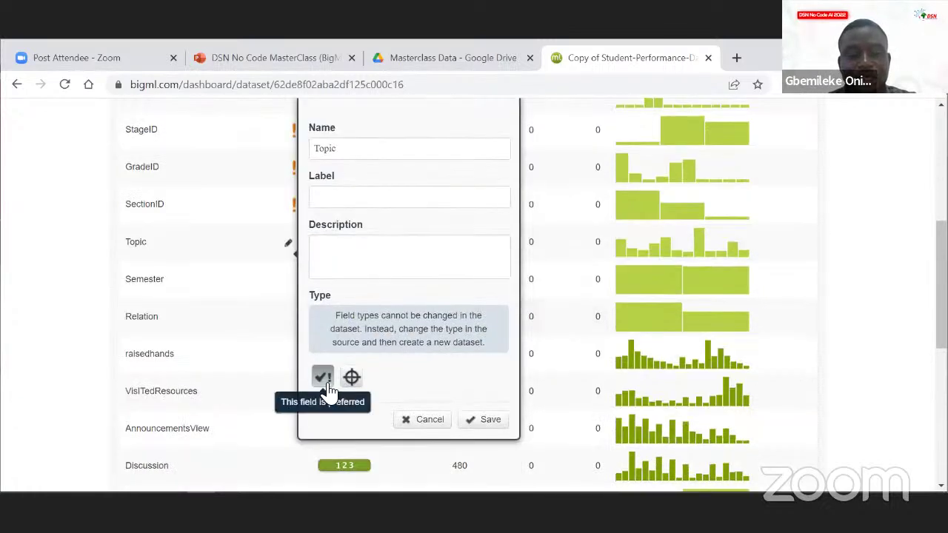
click(323, 378)
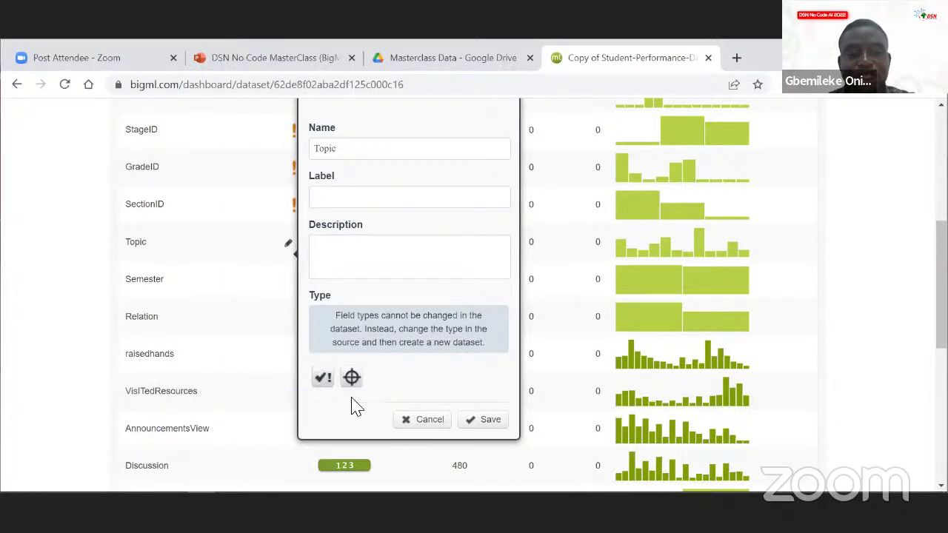
click(481, 420)
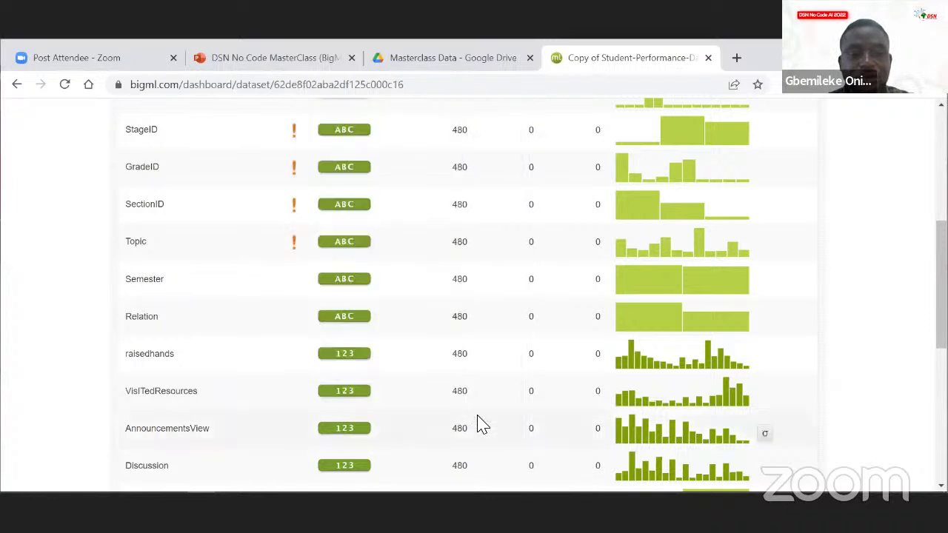
scroll(252, 311, up, 1)
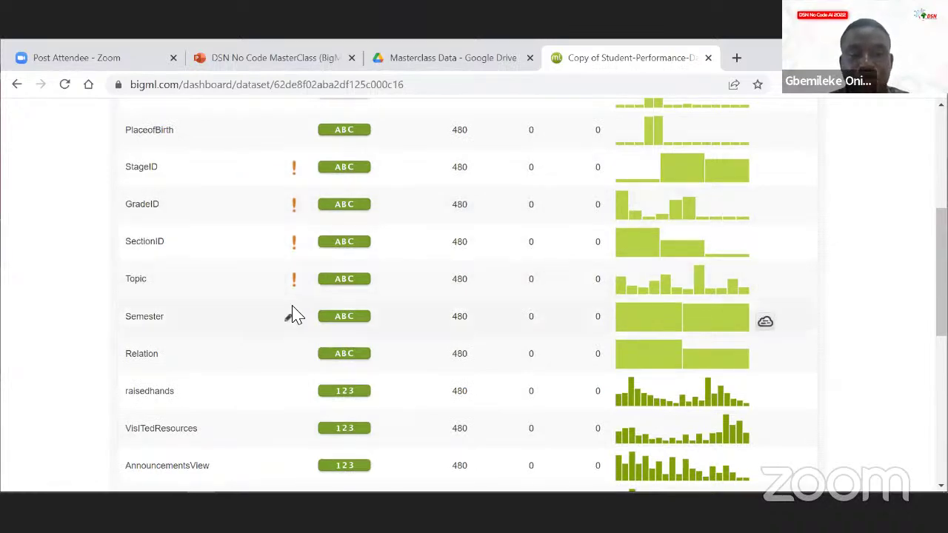
scroll(292, 315, up, 1)
scroll(292, 315, up, 1)
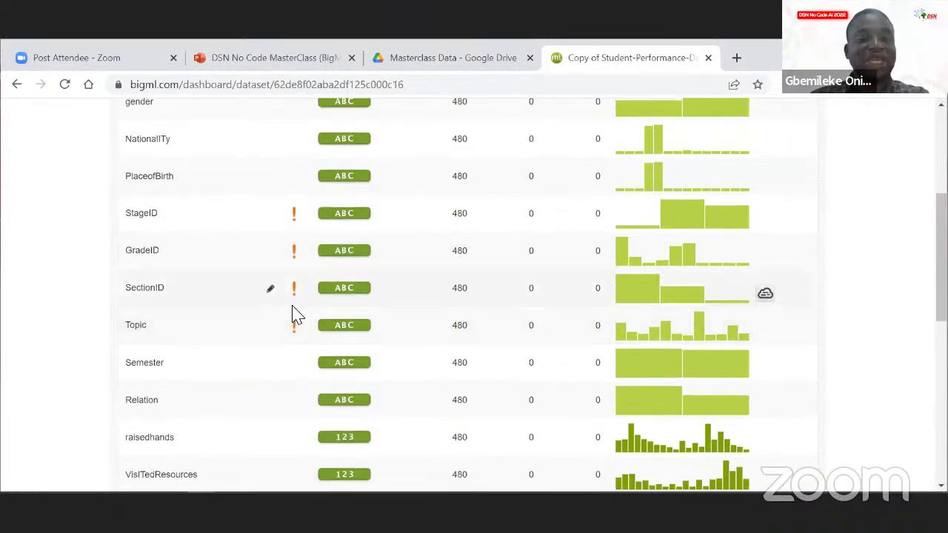
scroll(292, 315, up, 1)
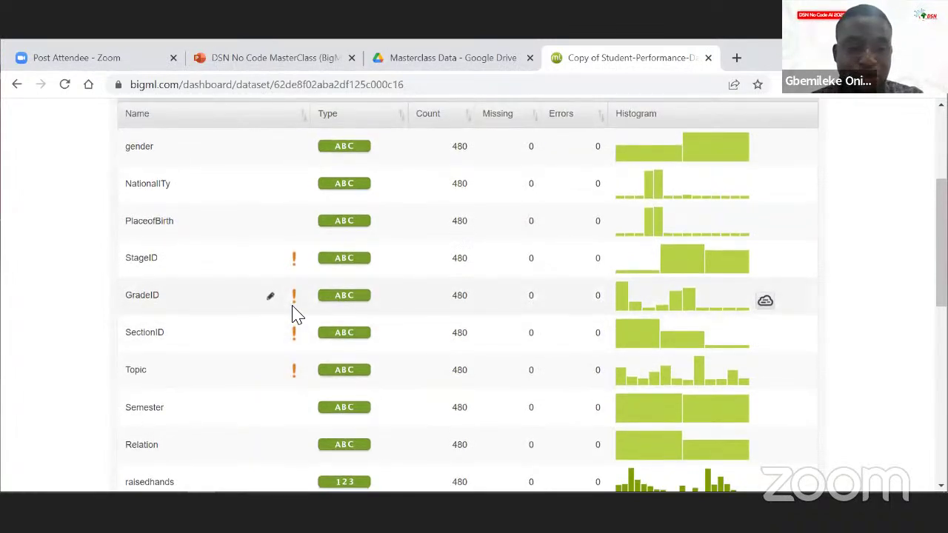
scroll(293, 315, down, 5)
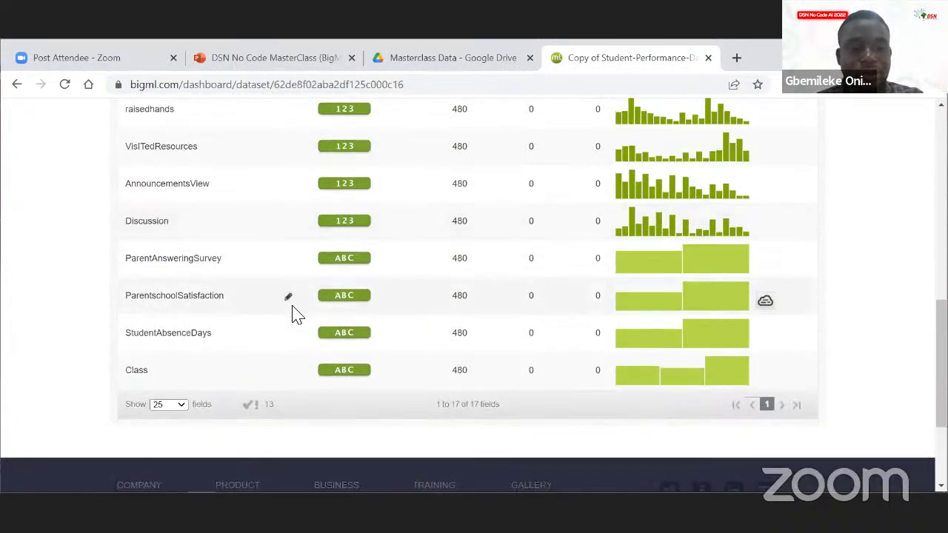
scroll(293, 380, up, 3)
scroll(292, 382, up, 4)
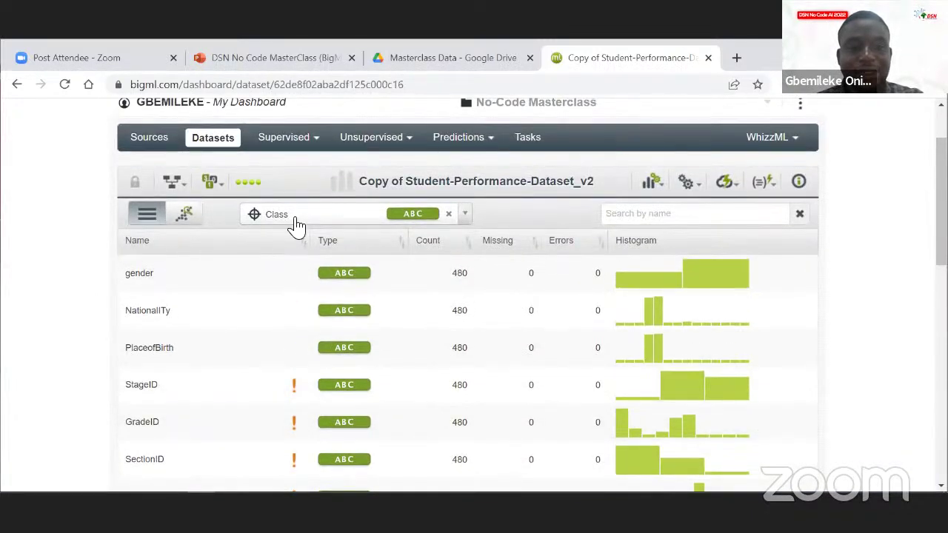
scroll(259, 328, down, 2)
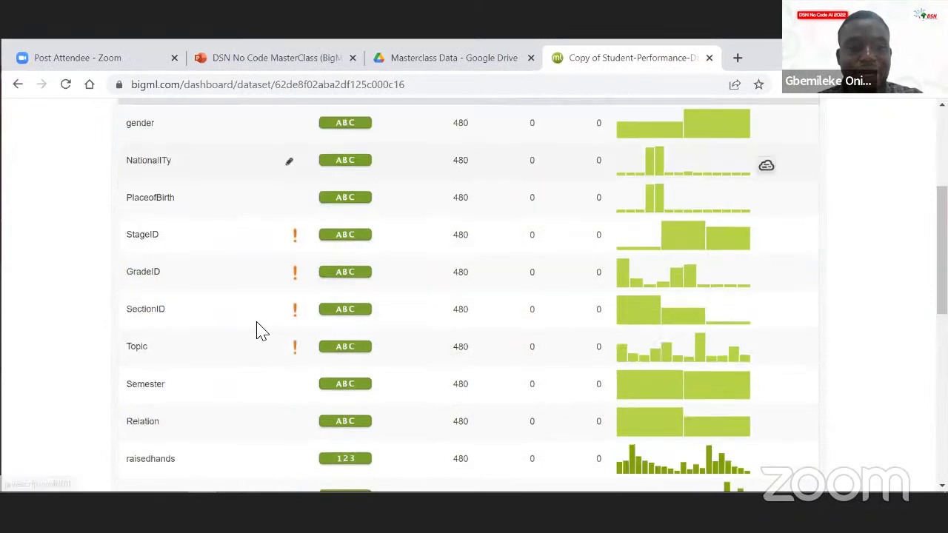
scroll(259, 330, down, 4)
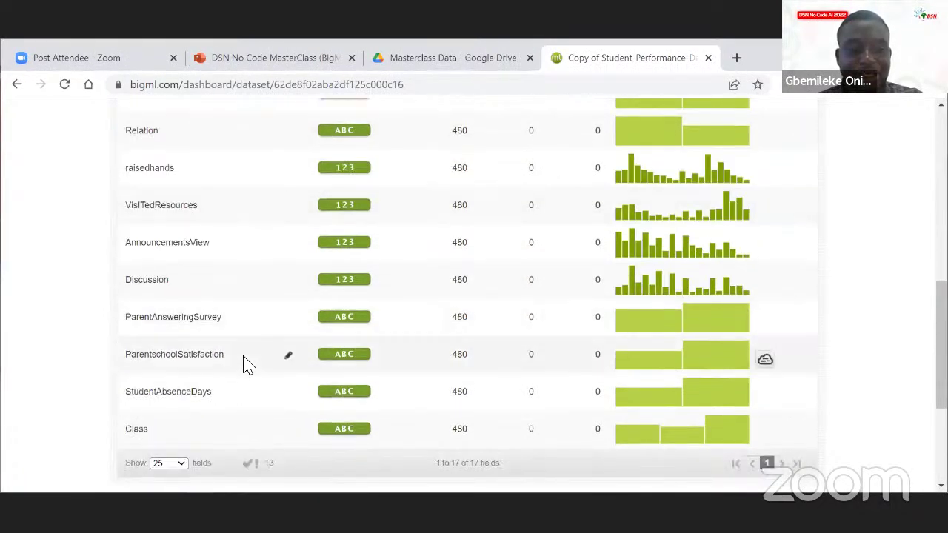
scroll(248, 363, down, 1)
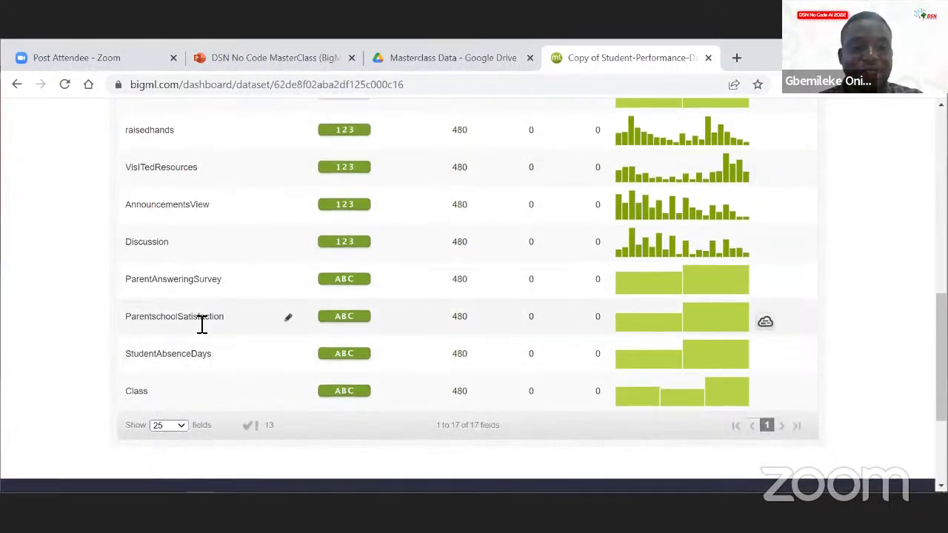
click(288, 319)
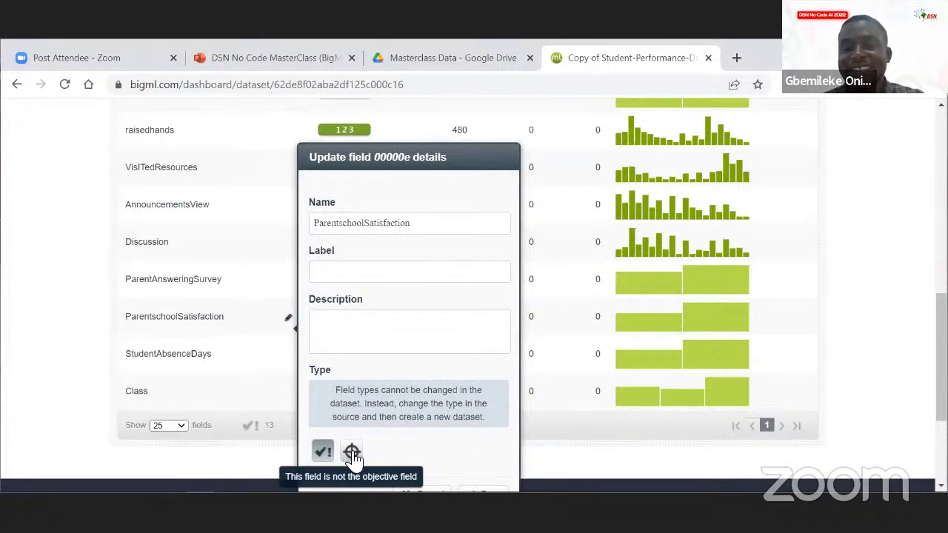
click(351, 451)
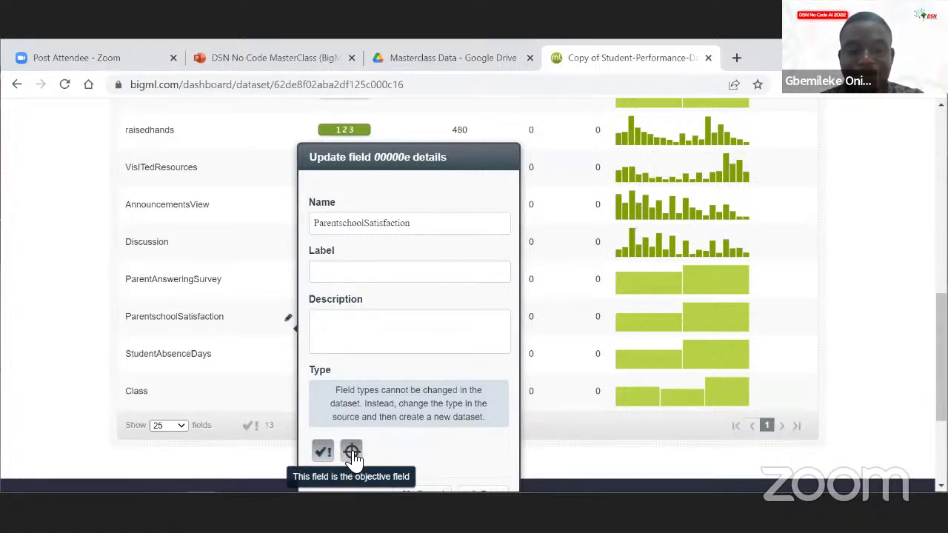
click(208, 409)
scroll(239, 326, up, 4)
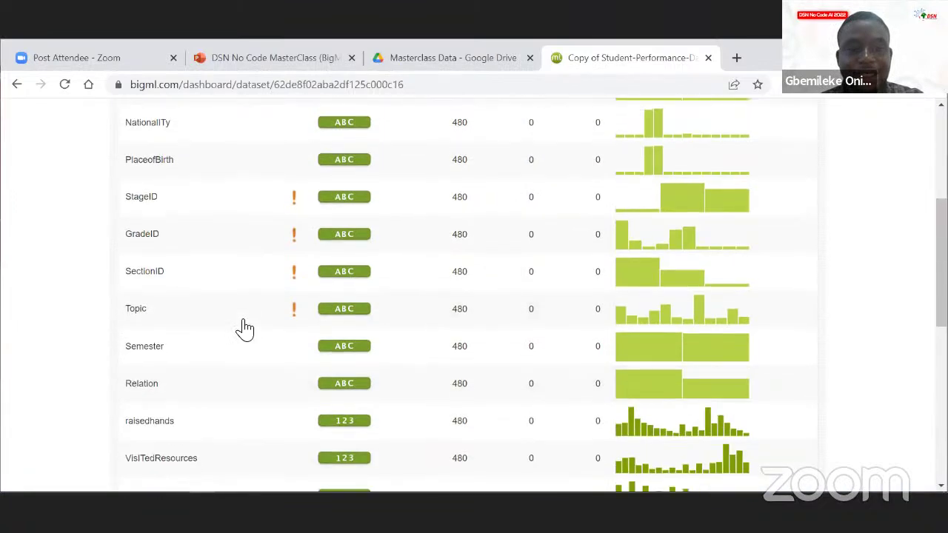
scroll(244, 328, up, 4)
- Make ParentschoolSatisfaction the objective field of the dataset and save the field's details
scroll(244, 328, down, 7)
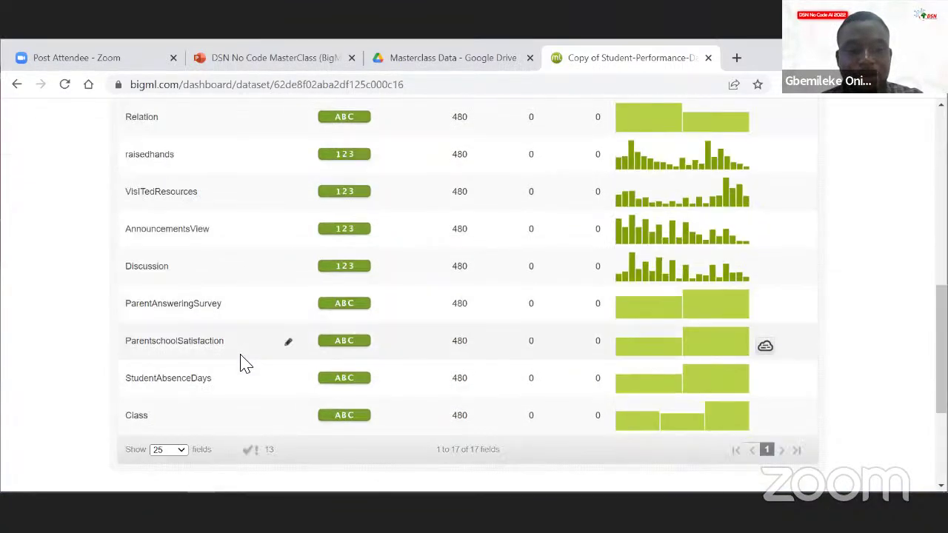
click(287, 345)
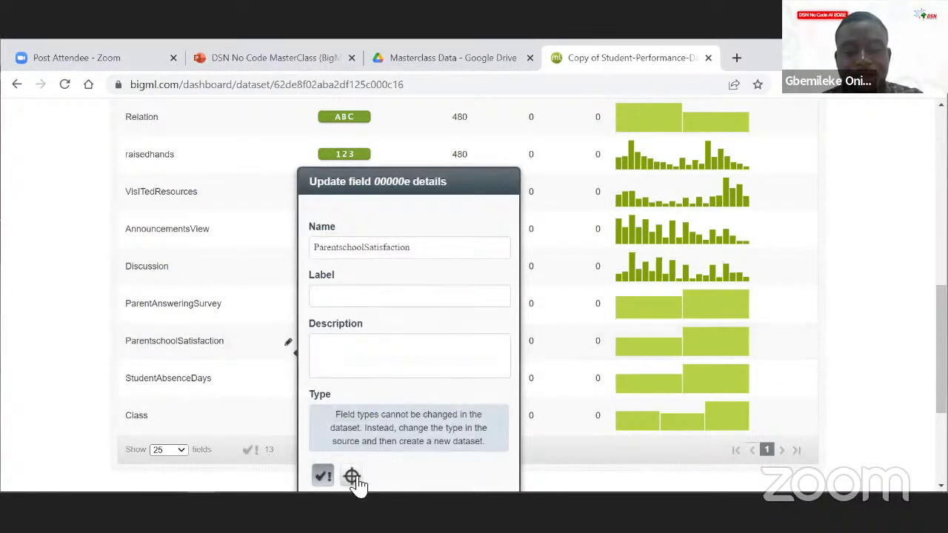
scroll(356, 481, down, 2)
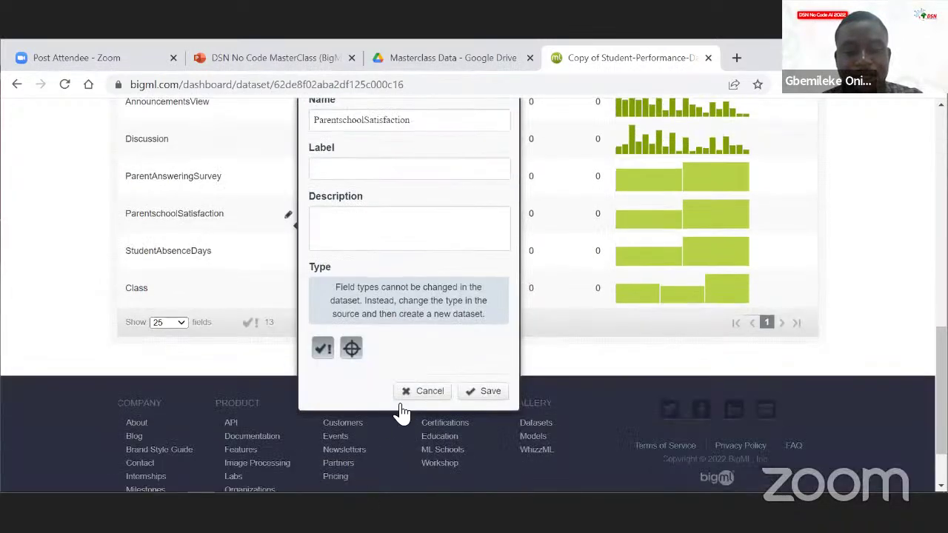
click(483, 392)
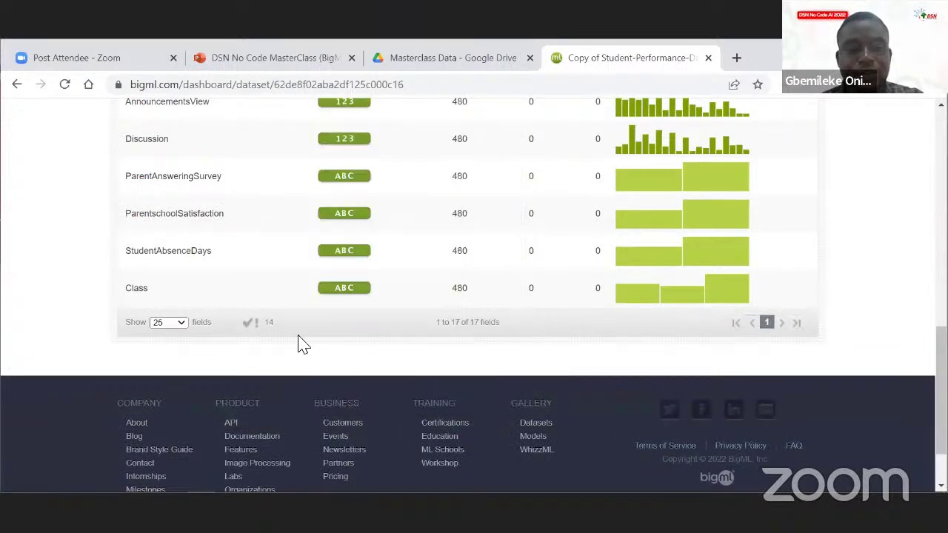
scroll(300, 344, up, 4)
scroll(300, 345, up, 5)
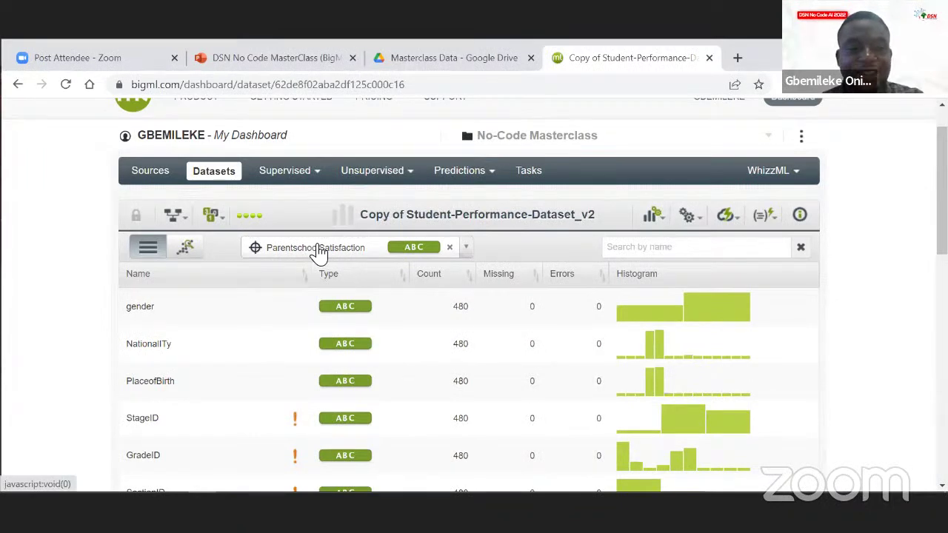
- Configure a training and test split of the dataset with 70% training, 30% test and seed 10
scroll(318, 252, down, 1)
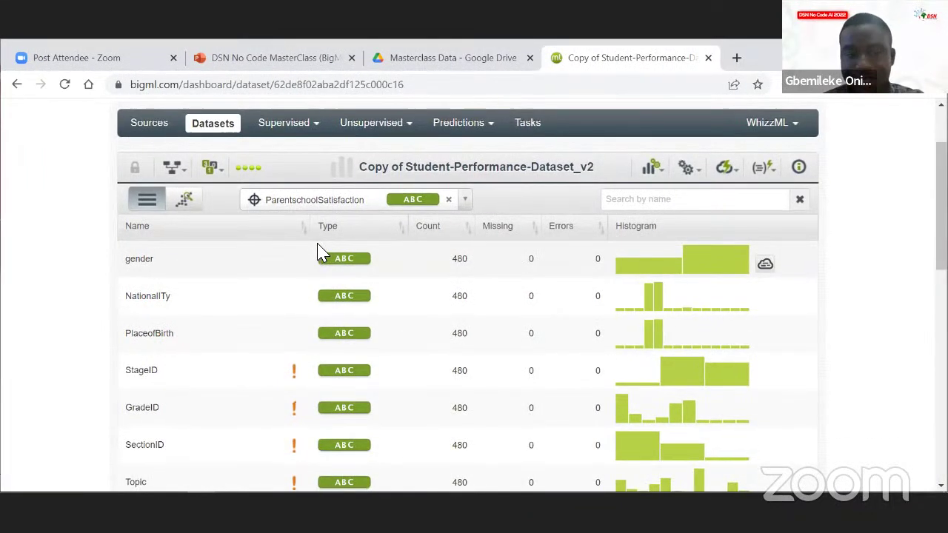
scroll(319, 252, down, 8)
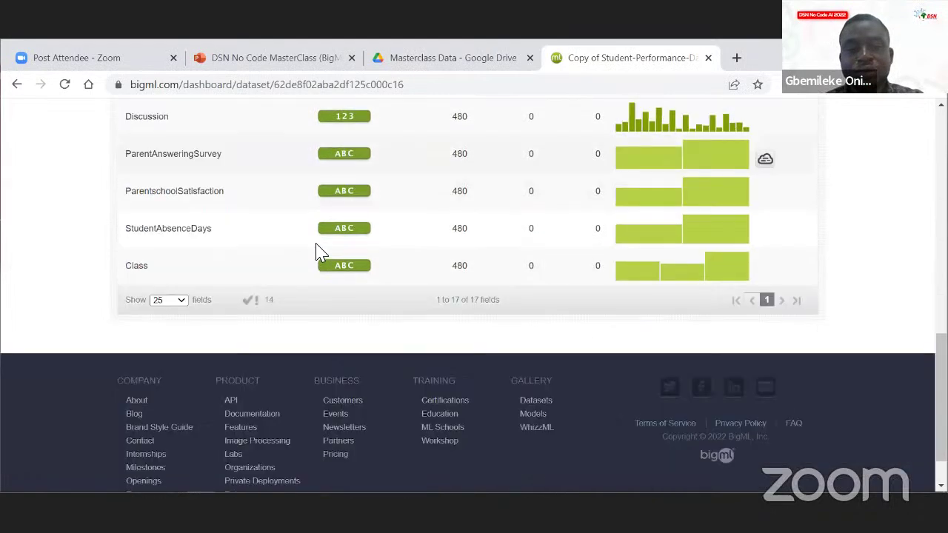
scroll(318, 252, up, 10)
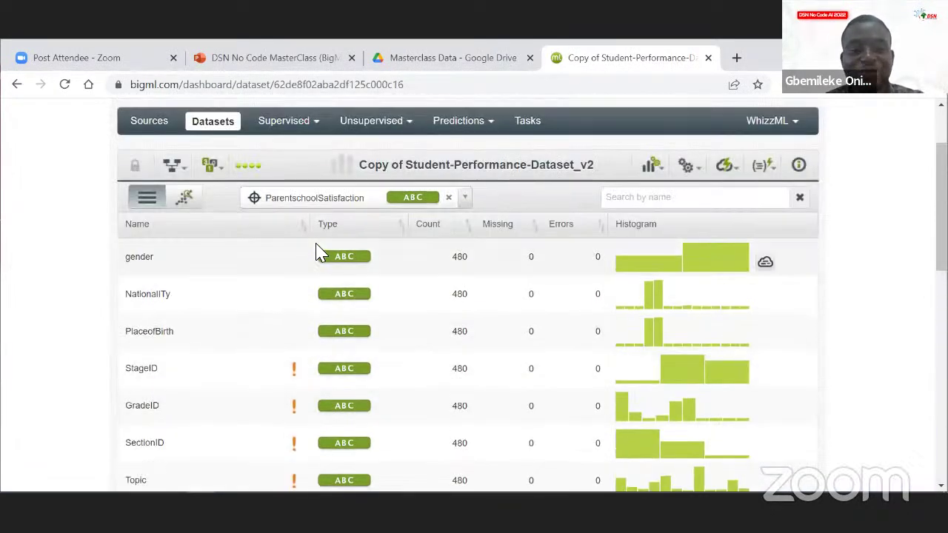
scroll(318, 252, up, 1)
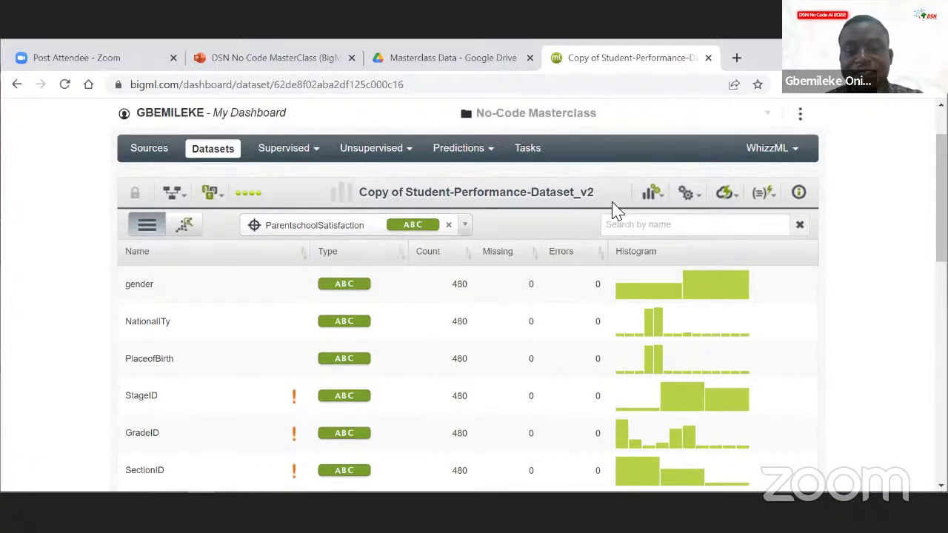
click(650, 194)
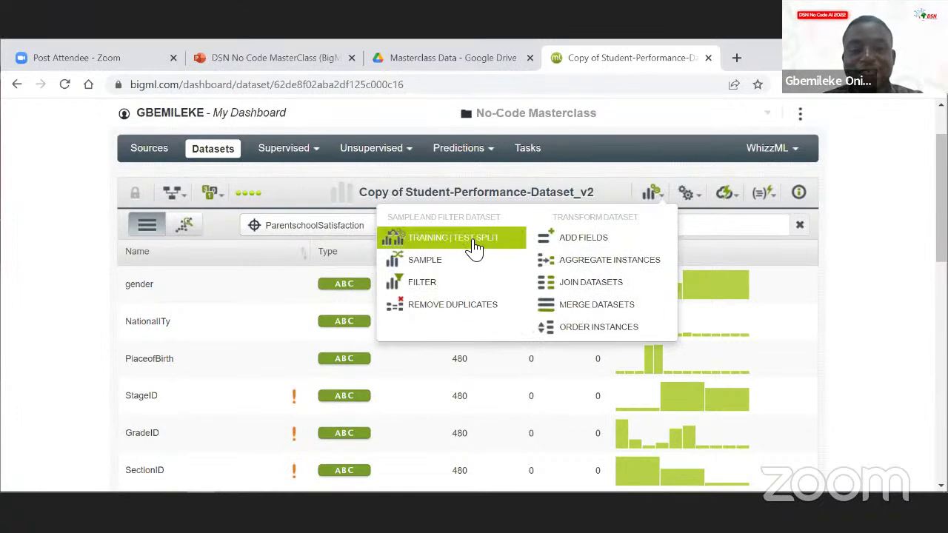
click(474, 249)
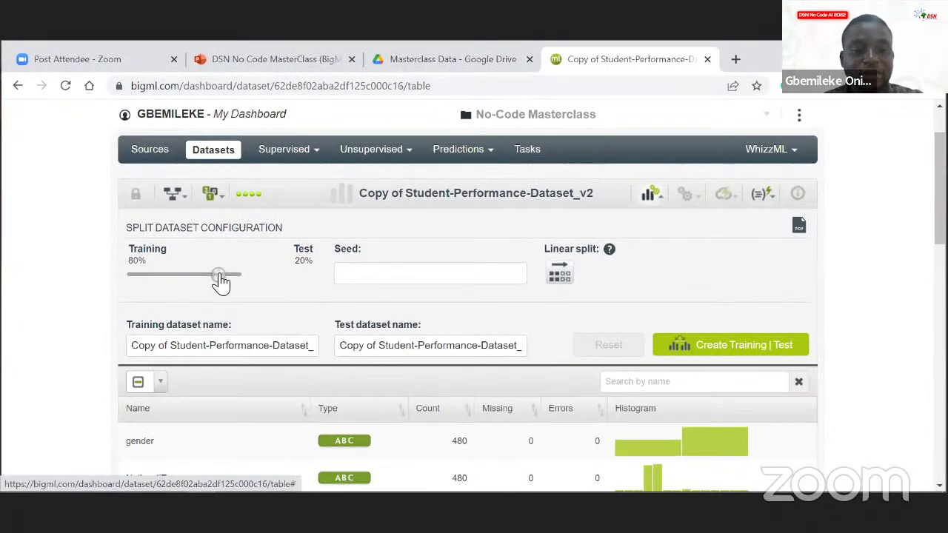
drag(220, 280, 212, 281)
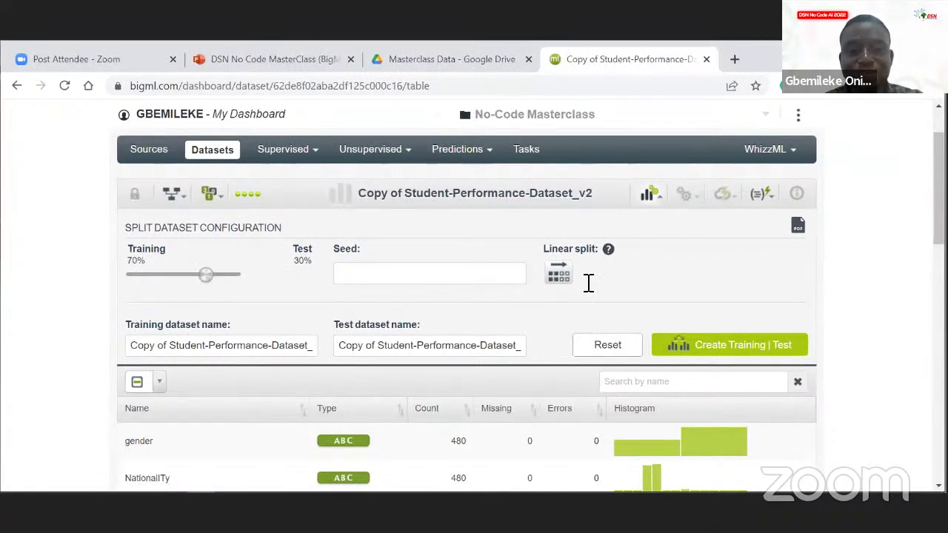
click(469, 280)
text(19)
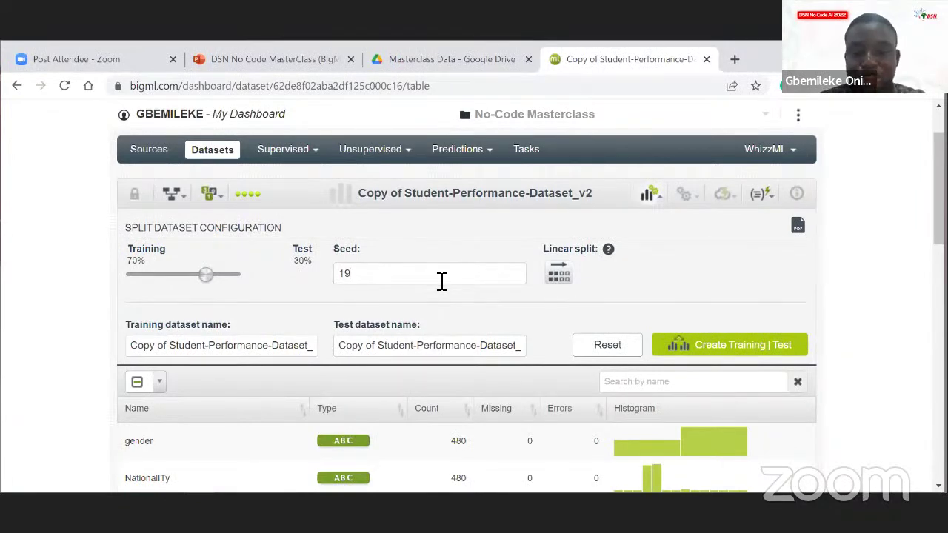
key(BackSpace)
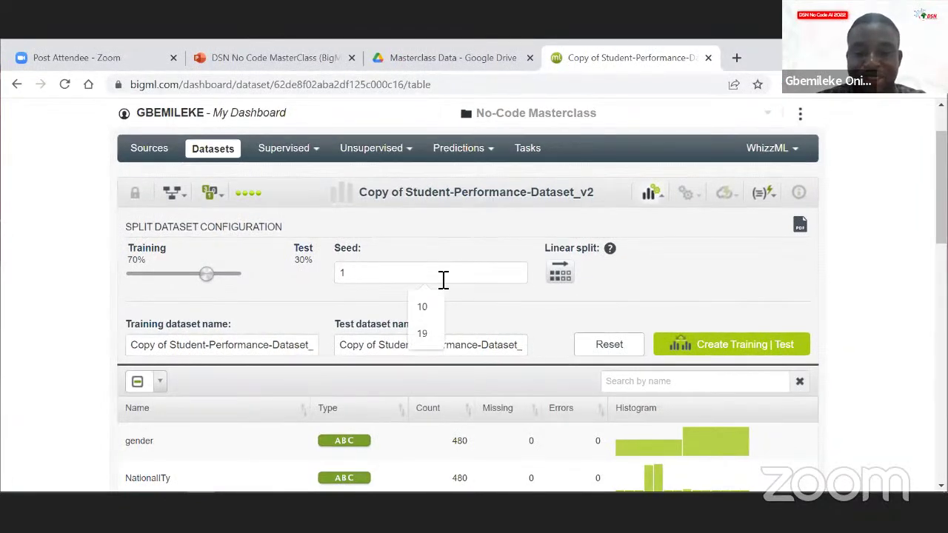
text(0)
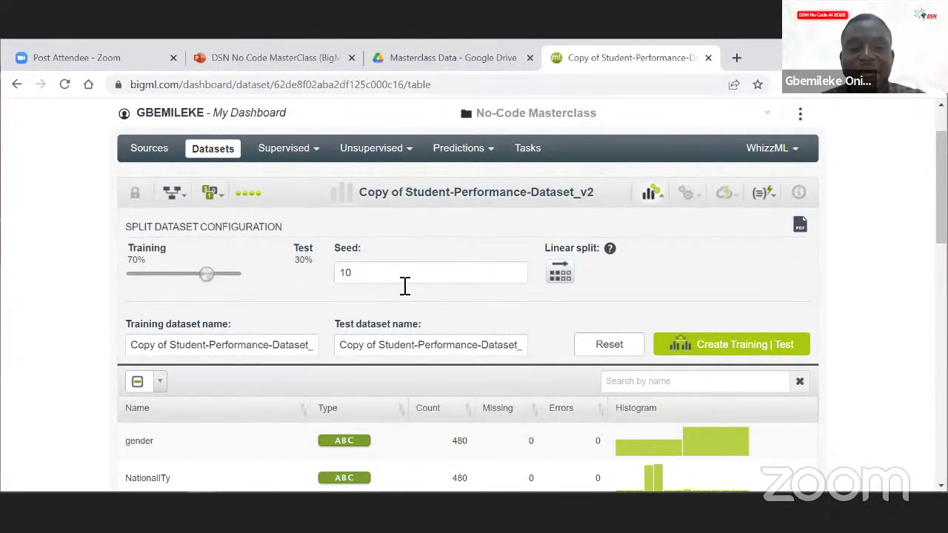
click(348, 273)
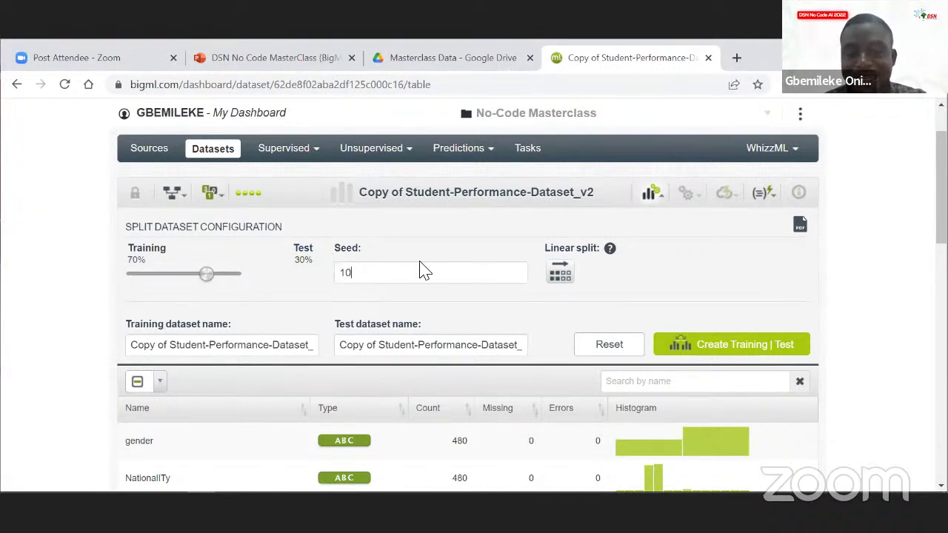
- Check the proposed training and test dataset names, keep them, and create the two split datasets
scroll(423, 266, down, 1)
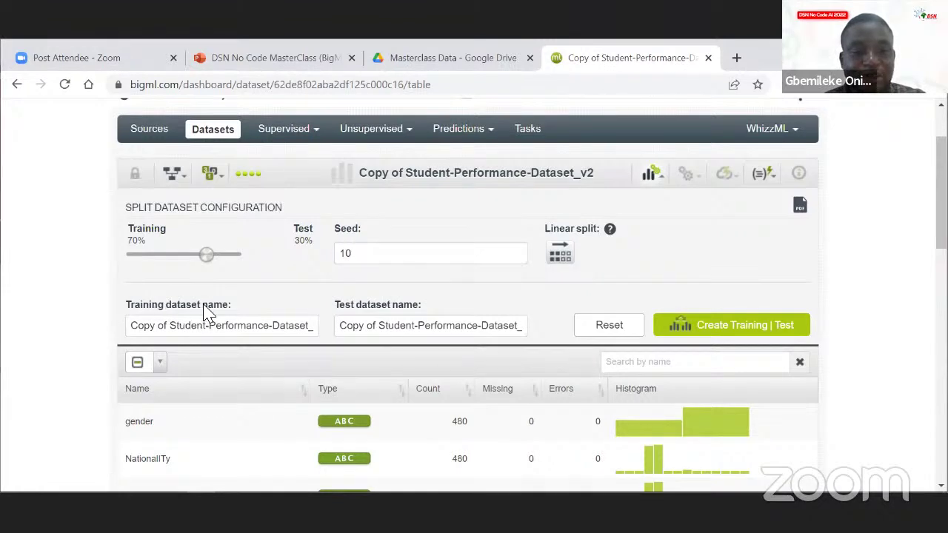
click(228, 327)
key(End)
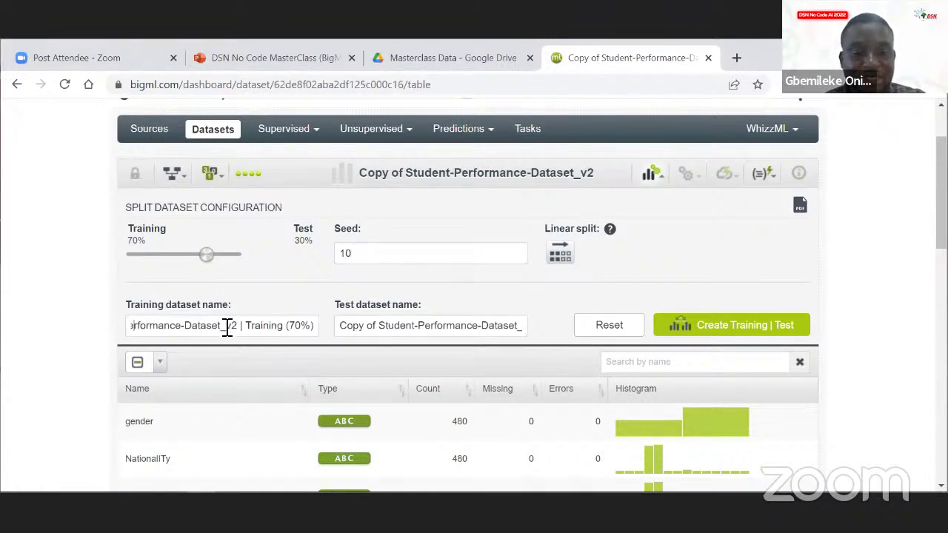
key(Home)
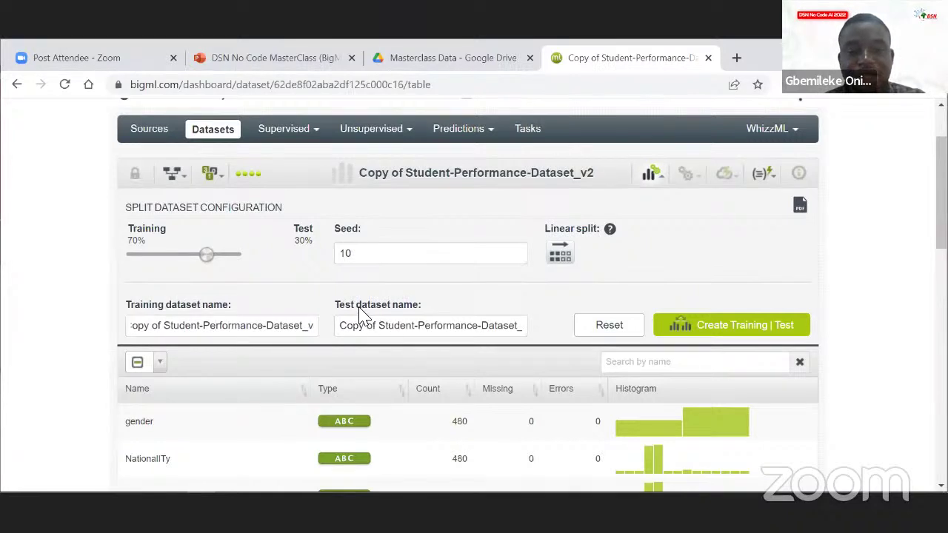
click(409, 329)
key(End)
key(Home)
click(408, 328)
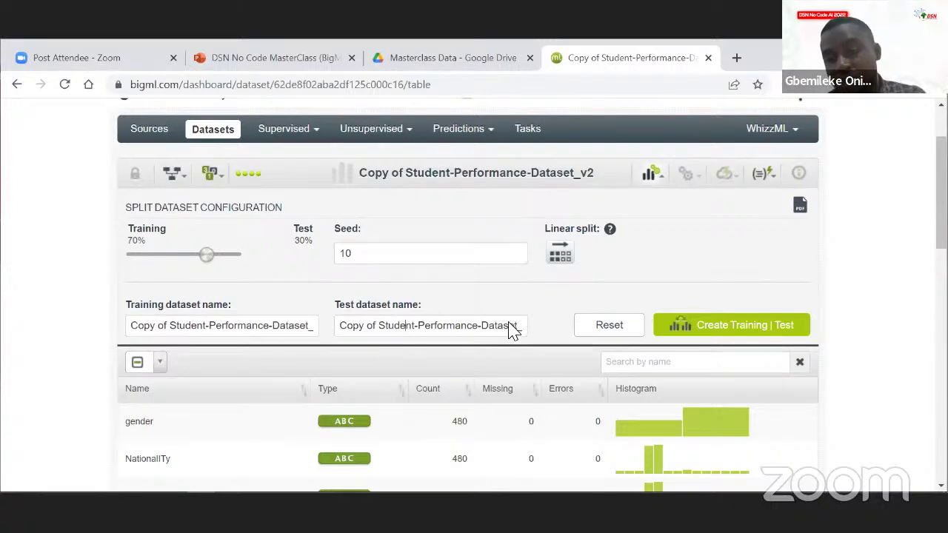
click(699, 337)
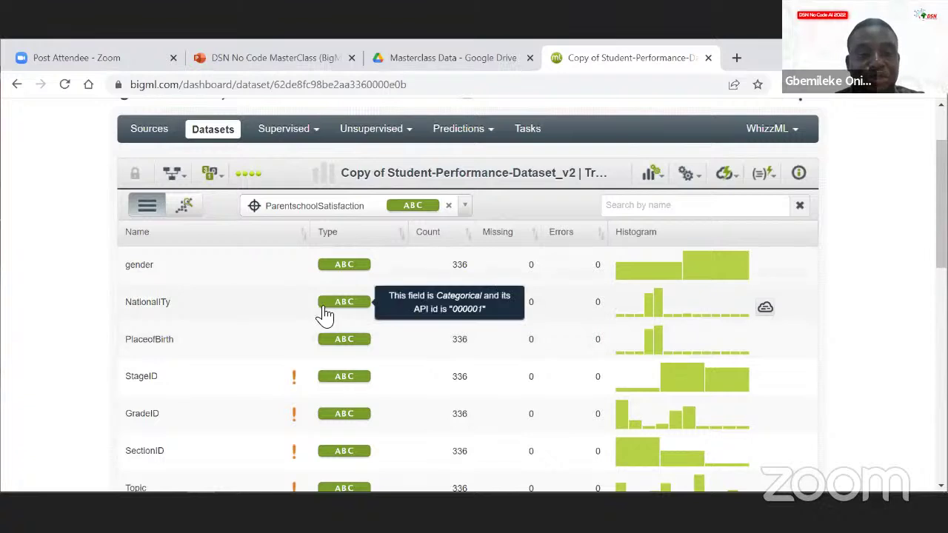
- Examine the training dataset's field summaries along with the available supervised learning and dataset transformation options
scroll(273, 332, down, 1)
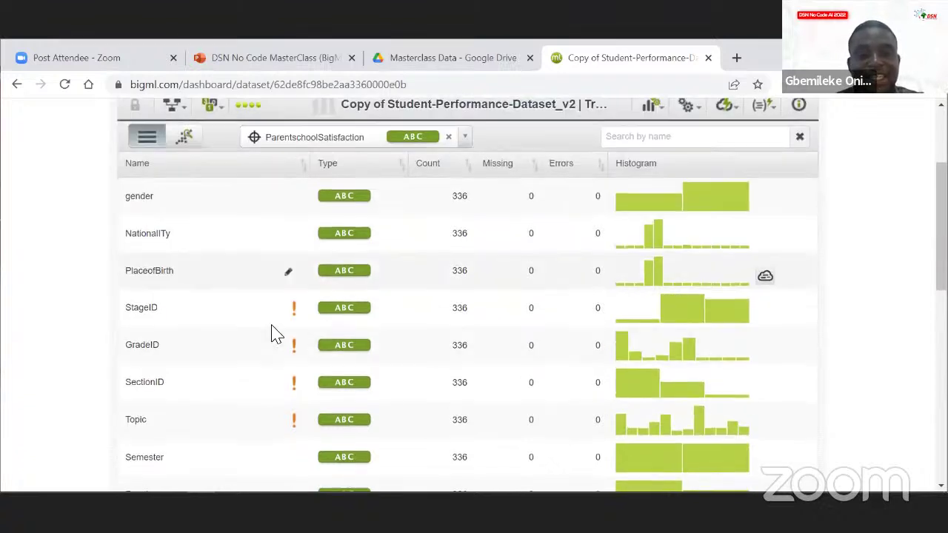
scroll(272, 332, up, 1)
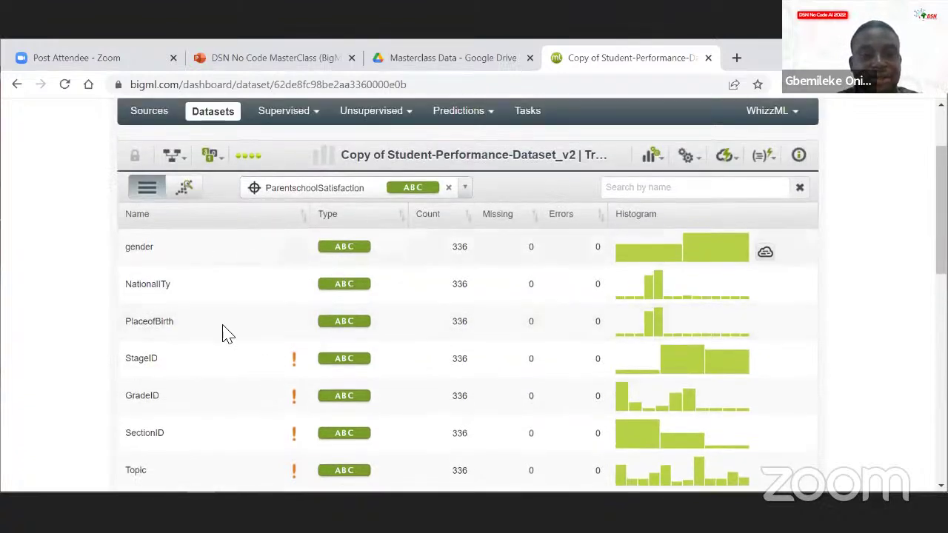
scroll(395, 313, up, 1)
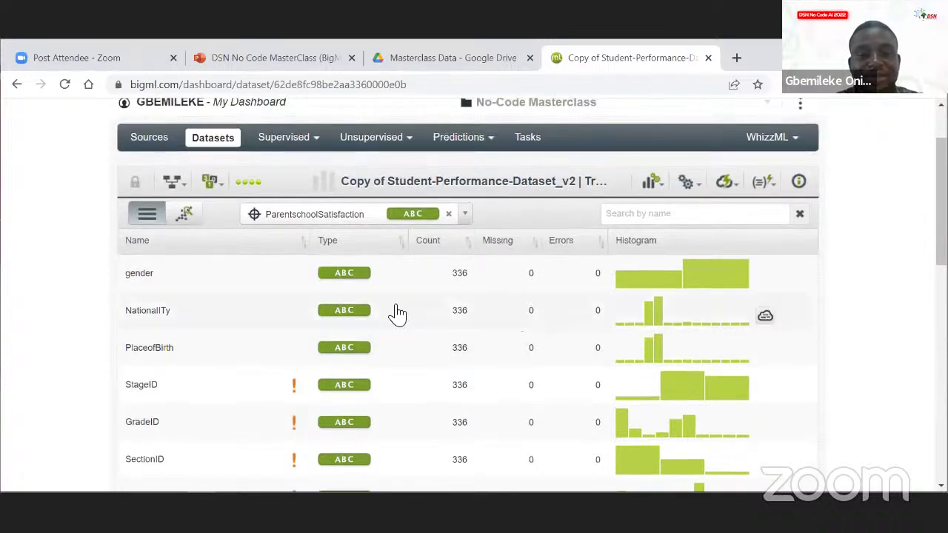
mouse_move(314, 164)
mouse_move(652, 186)
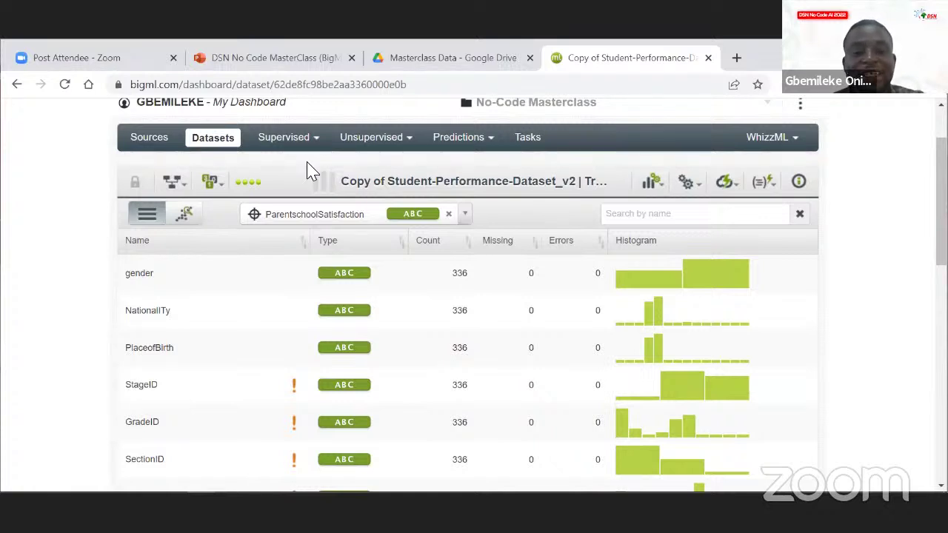
mouse_move(311, 141)
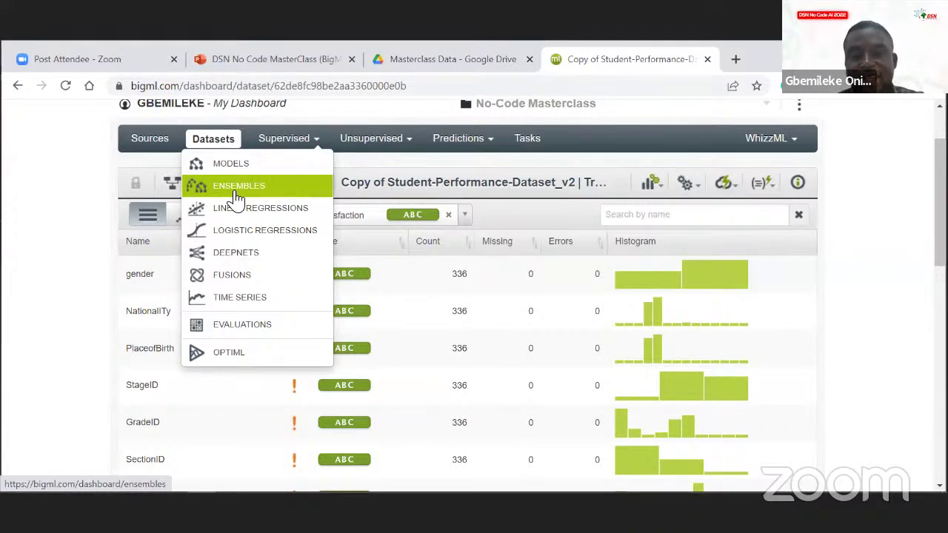
mouse_move(667, 196)
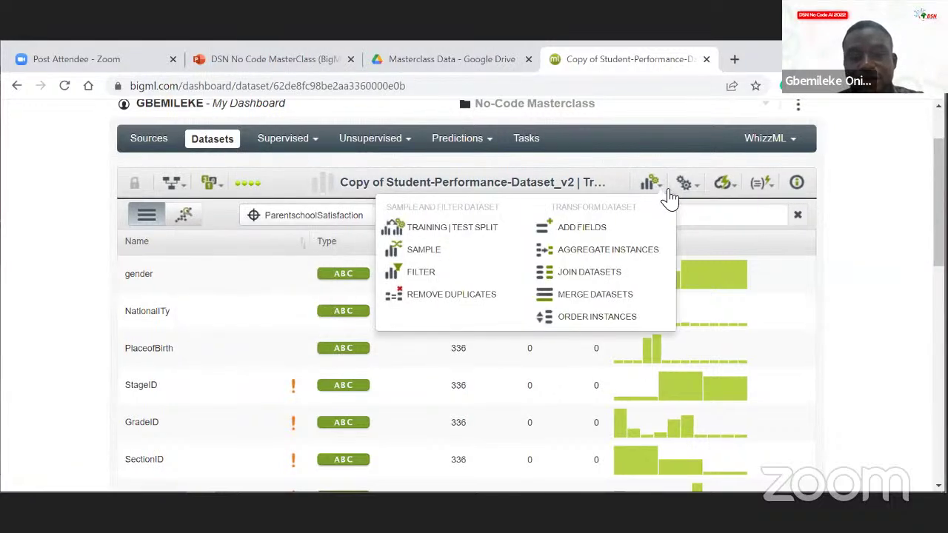
- Start configuring an ensemble from the training dataset and choose Decision Forest as its type
mouse_move(700, 196)
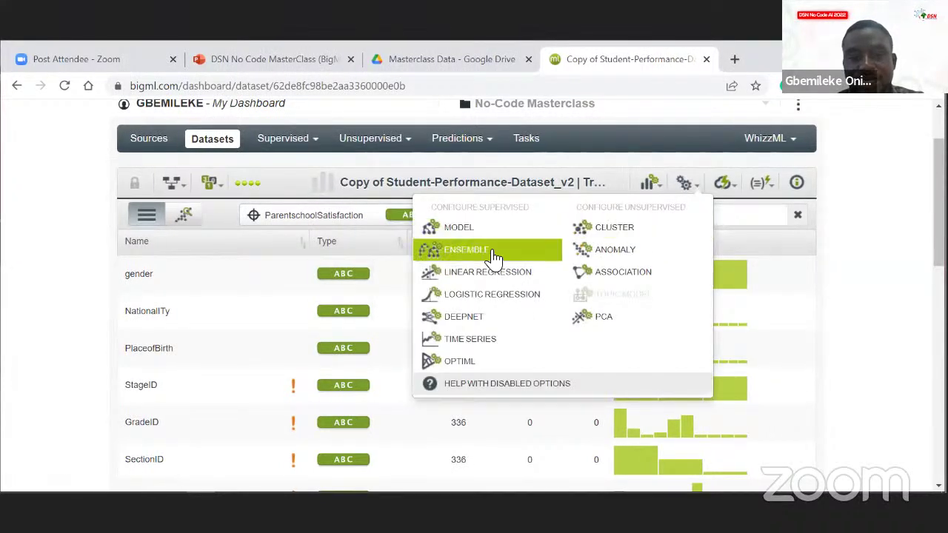
click(490, 249)
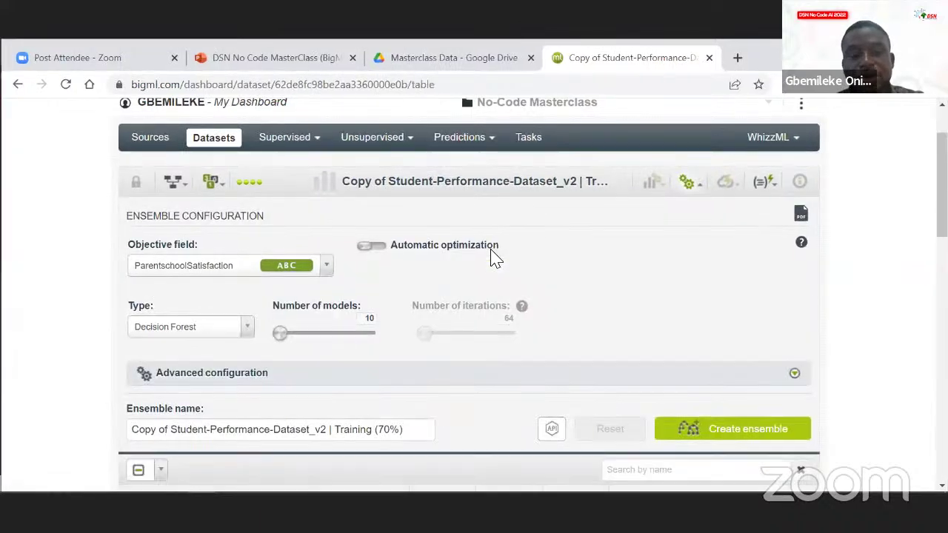
scroll(394, 282, down, 2)
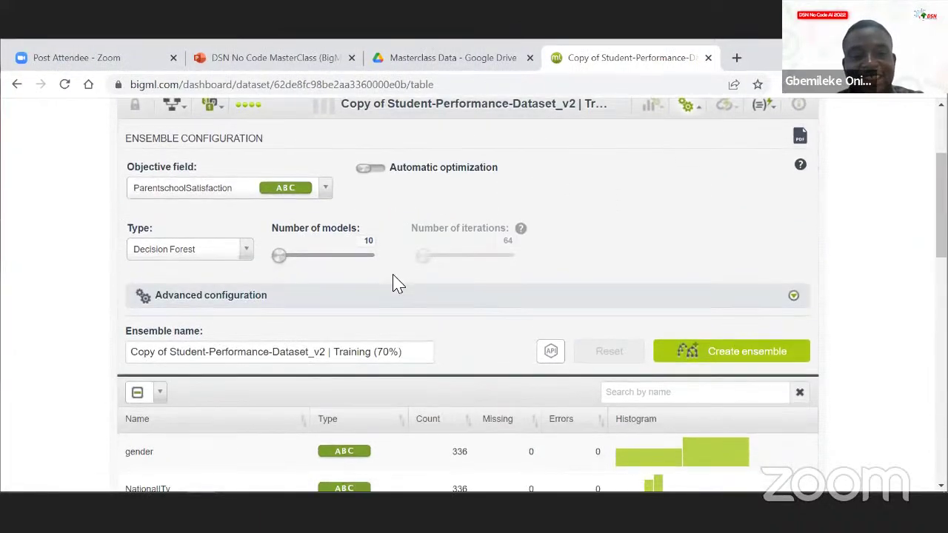
scroll(393, 281, up, 1)
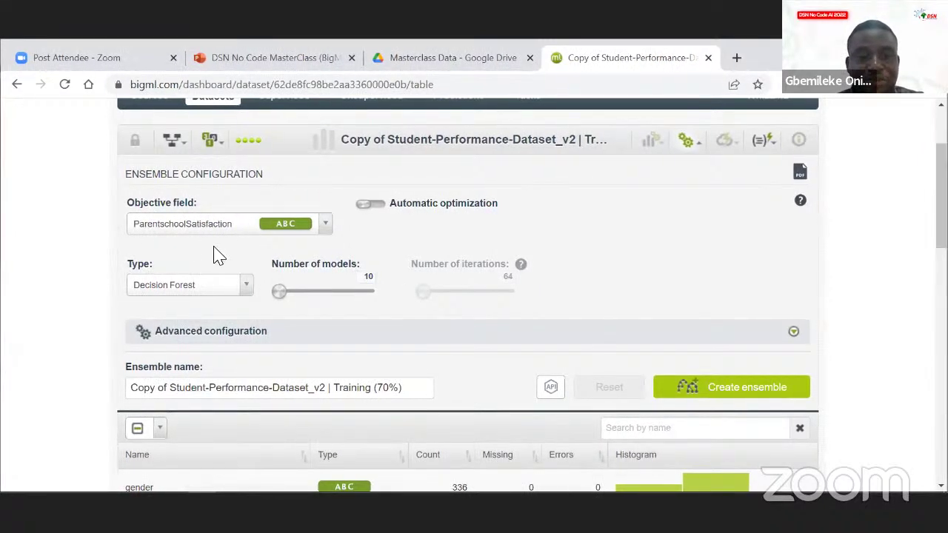
scroll(218, 254, down, 1)
scroll(217, 254, down, 1)
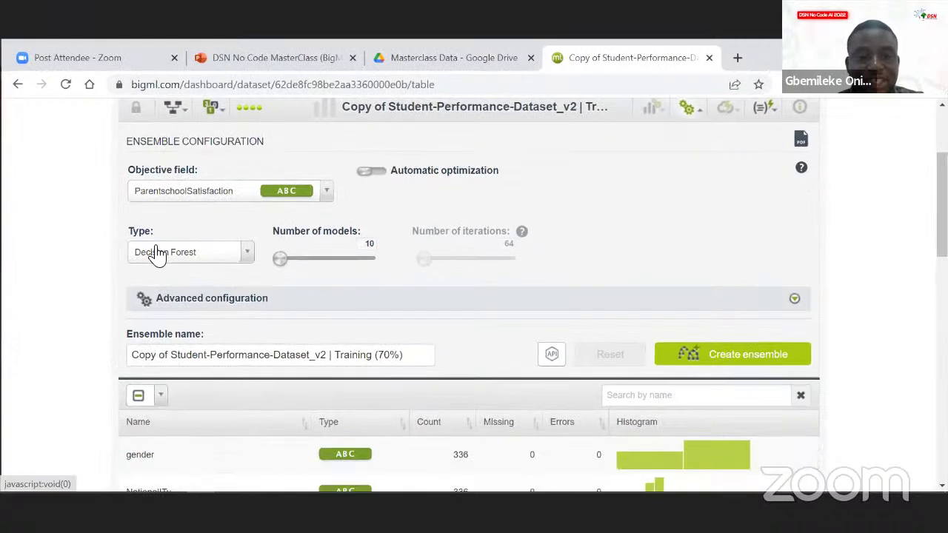
click(248, 255)
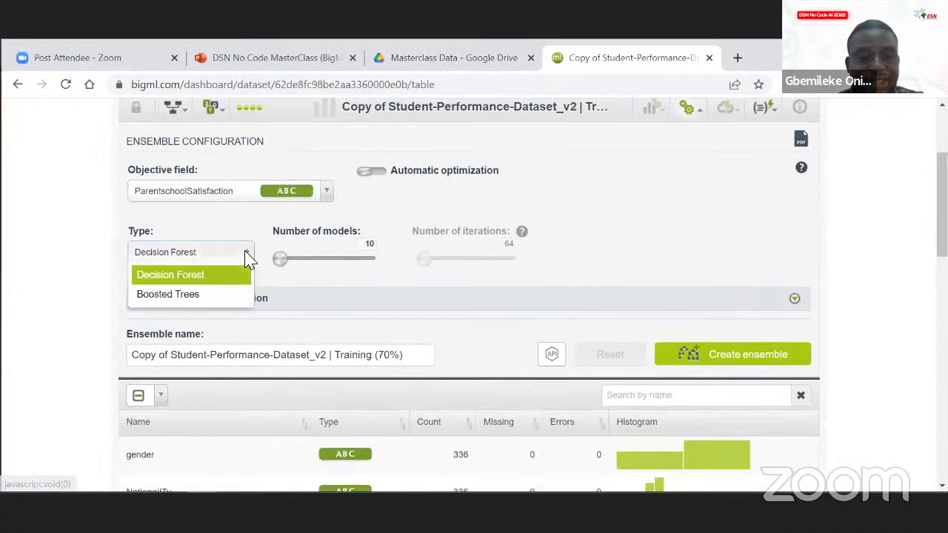
click(214, 276)
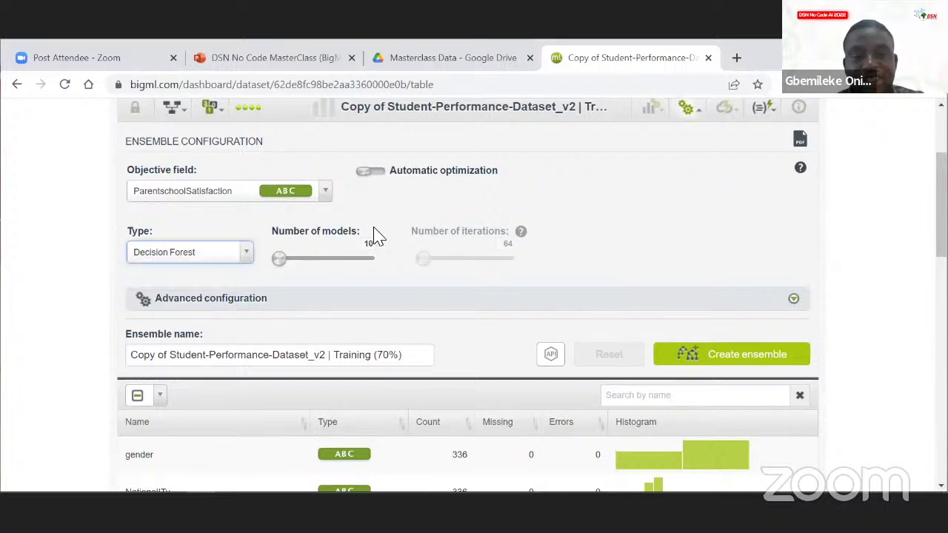
- Check the iterations help and the advanced configuration sections, keep the proposed ensemble name, and create the ensemble
mouse_move(528, 242)
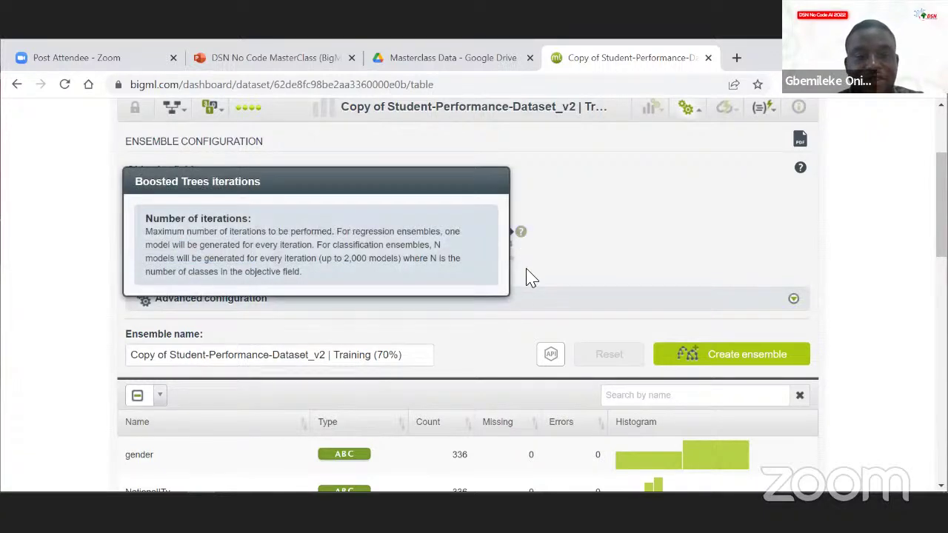
scroll(550, 301, down, 1)
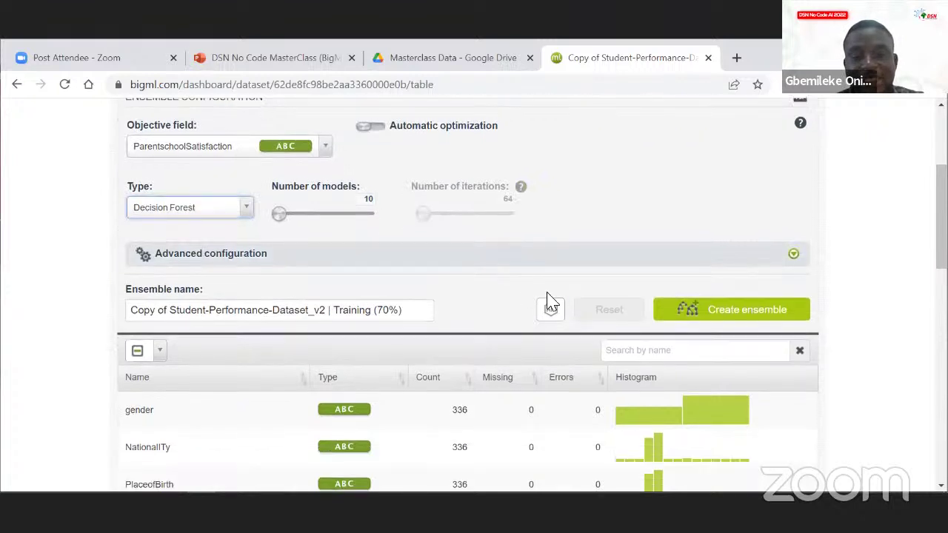
click(582, 259)
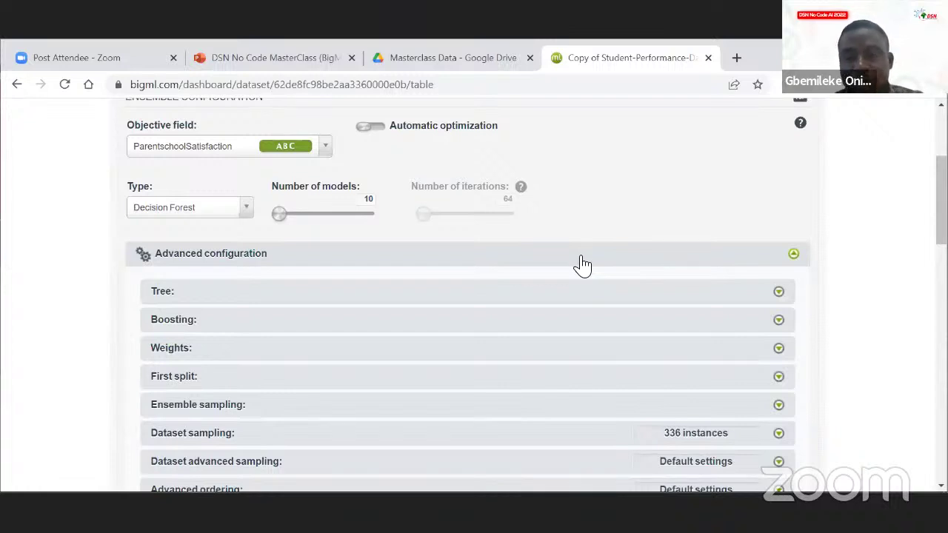
click(582, 264)
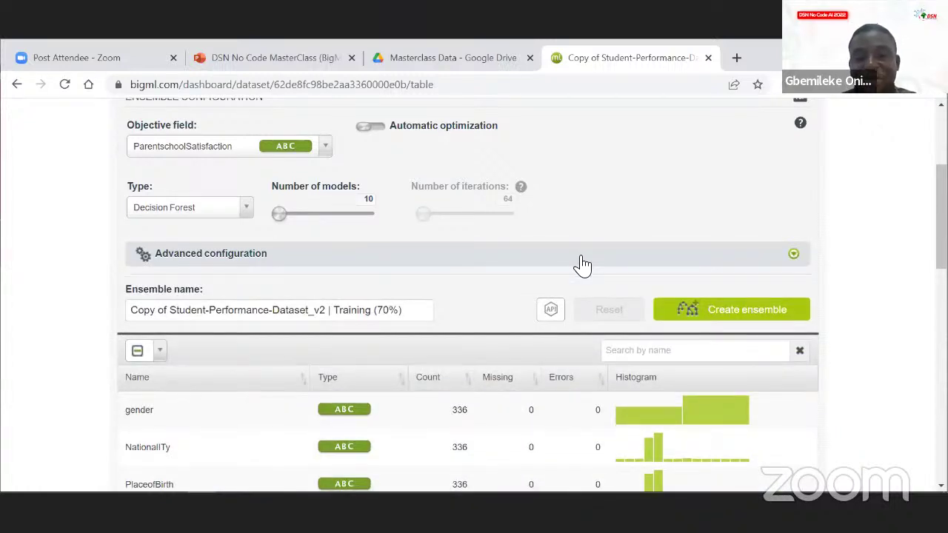
scroll(582, 265, down, 1)
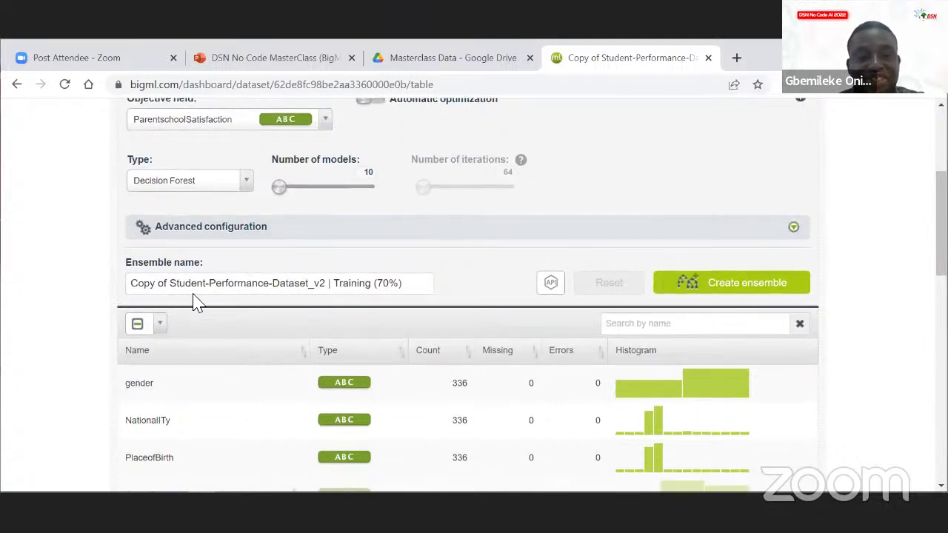
double_click(348, 284)
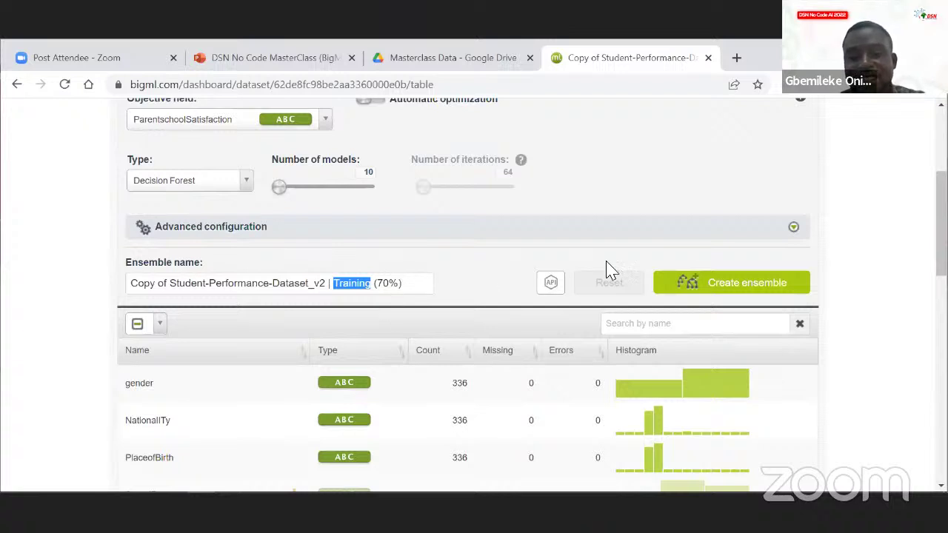
click(718, 285)
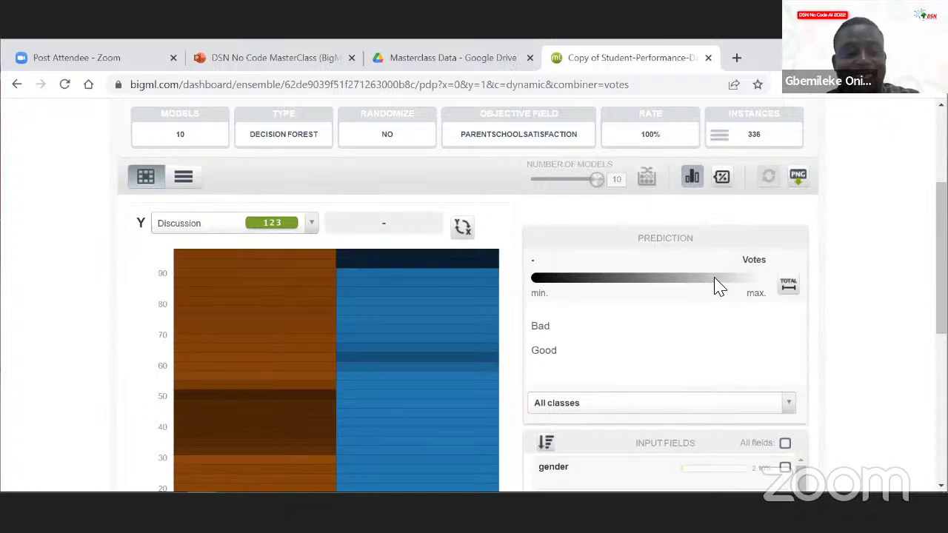
- Examine the ensemble's prediction chart of Discussion against ParentAnsweringSurvey, along with its class predictions and input field importances
scroll(718, 286, down, 1)
scroll(718, 286, down, 3)
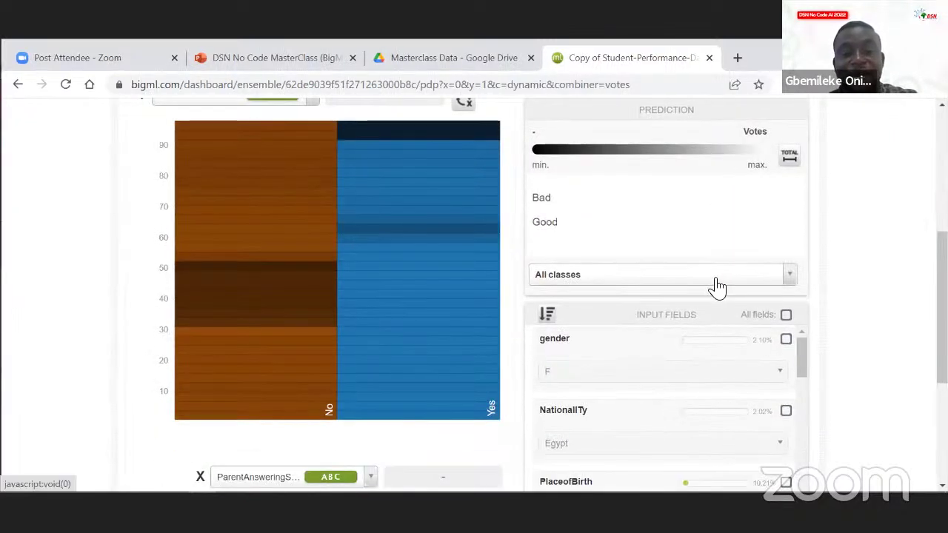
scroll(719, 287, down, 1)
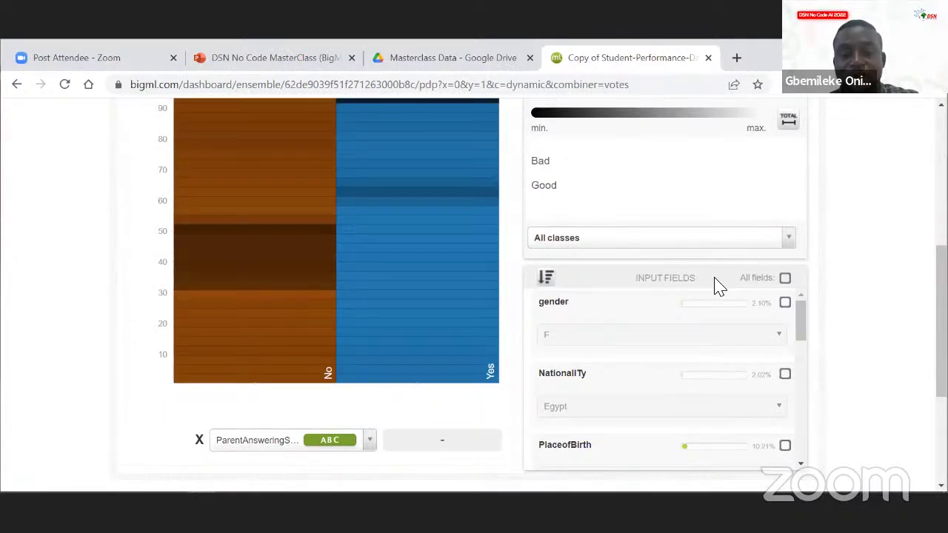
scroll(718, 286, down, 2)
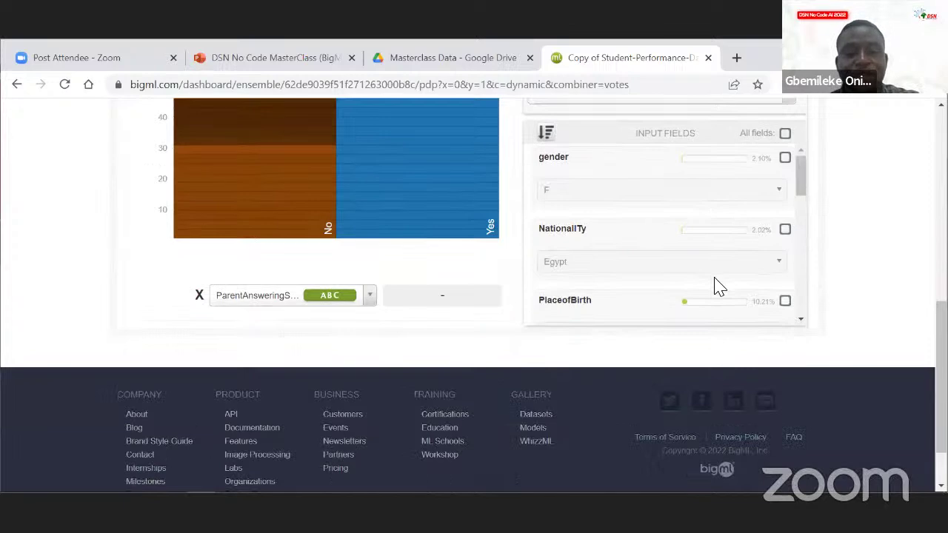
scroll(719, 286, up, 3)
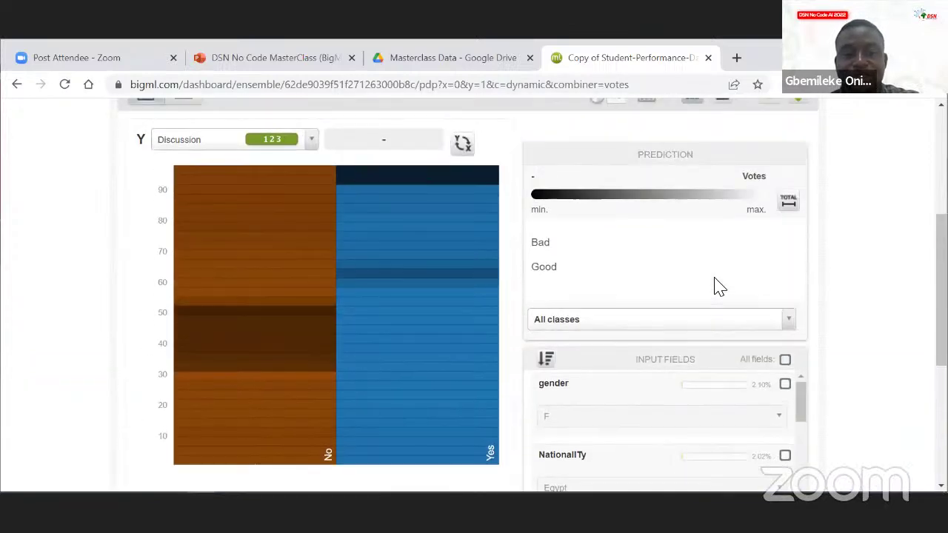
scroll(719, 287, down, 2)
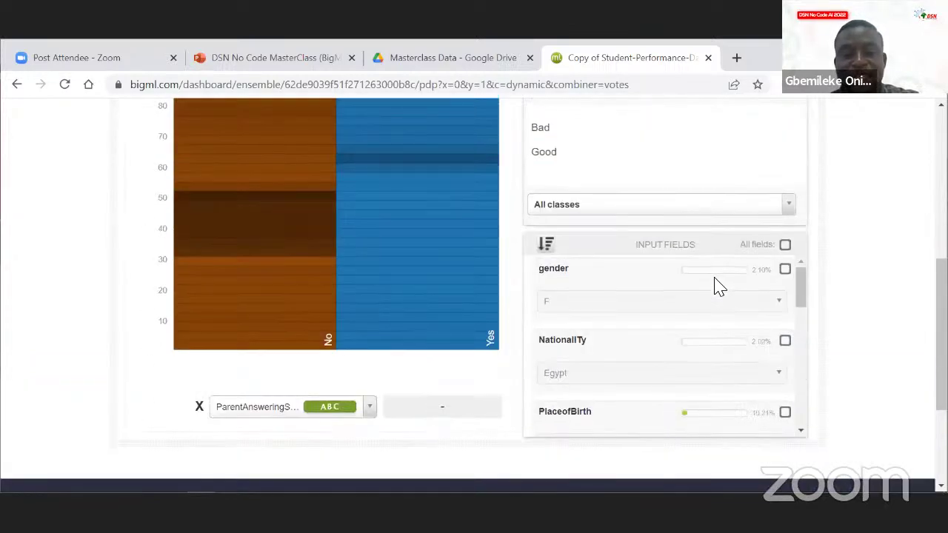
scroll(718, 287, up, 3)
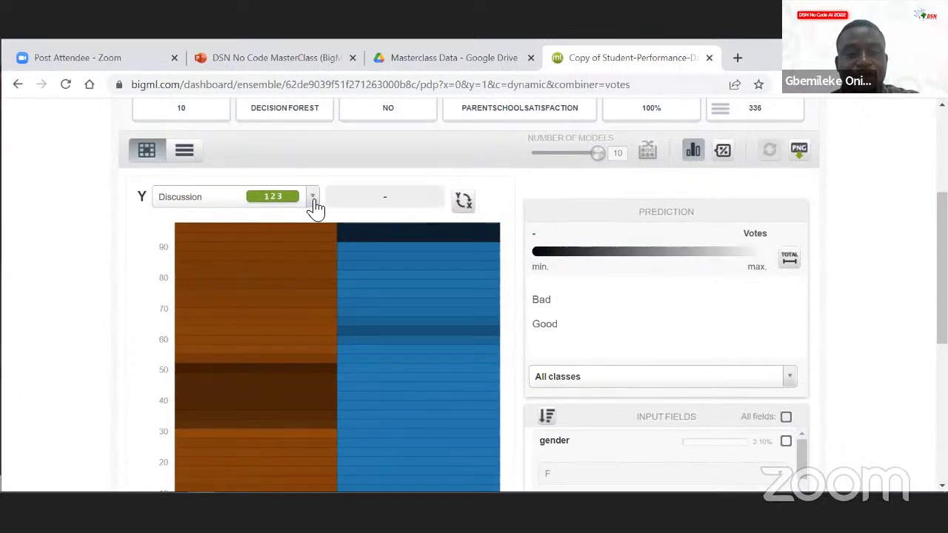
scroll(315, 203, down, 2)
scroll(296, 274, up, 1)
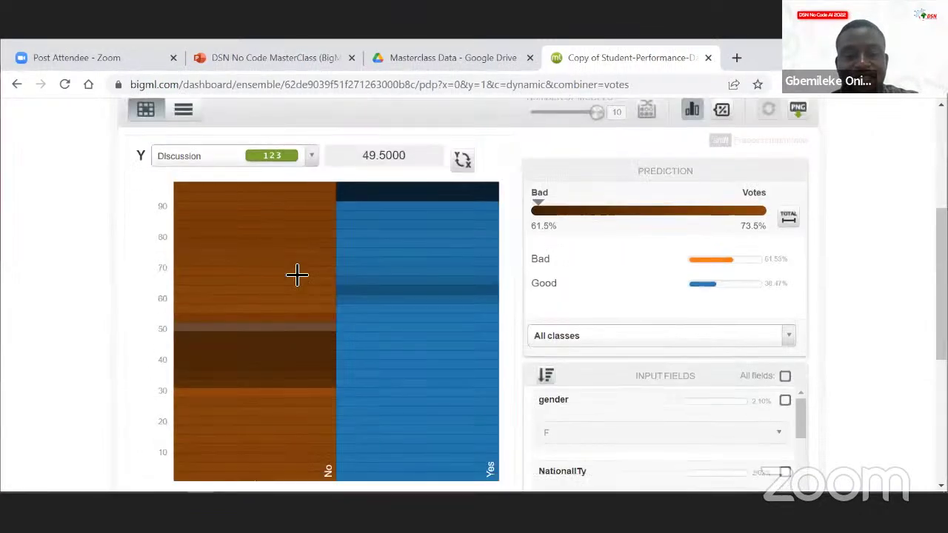
scroll(297, 274, down, 2)
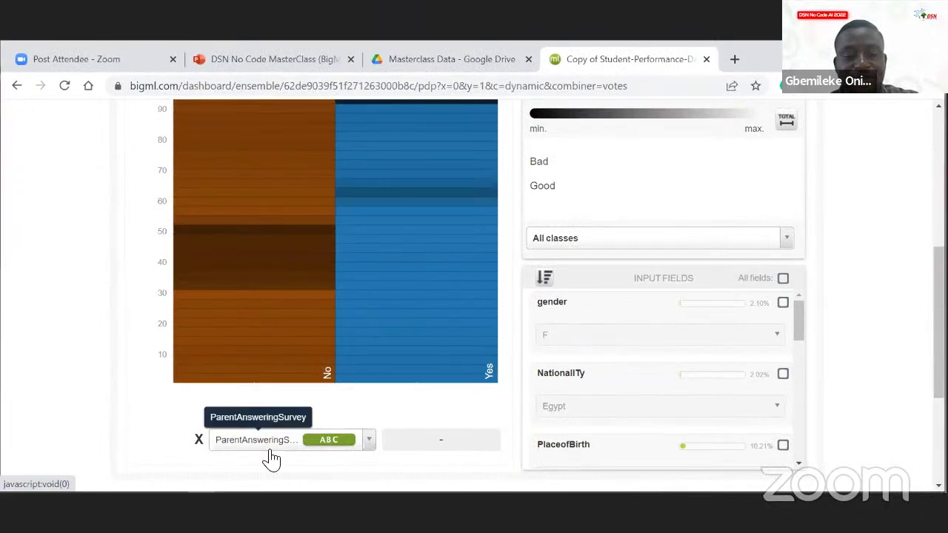
scroll(286, 453, up, 5)
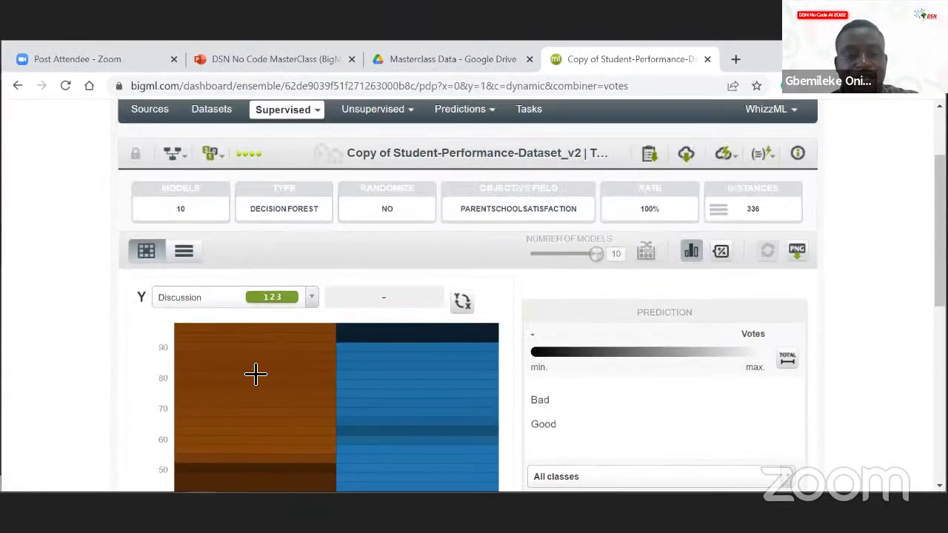
- Set the Y axis of the ensemble's prediction chart to the Class field
click(230, 292)
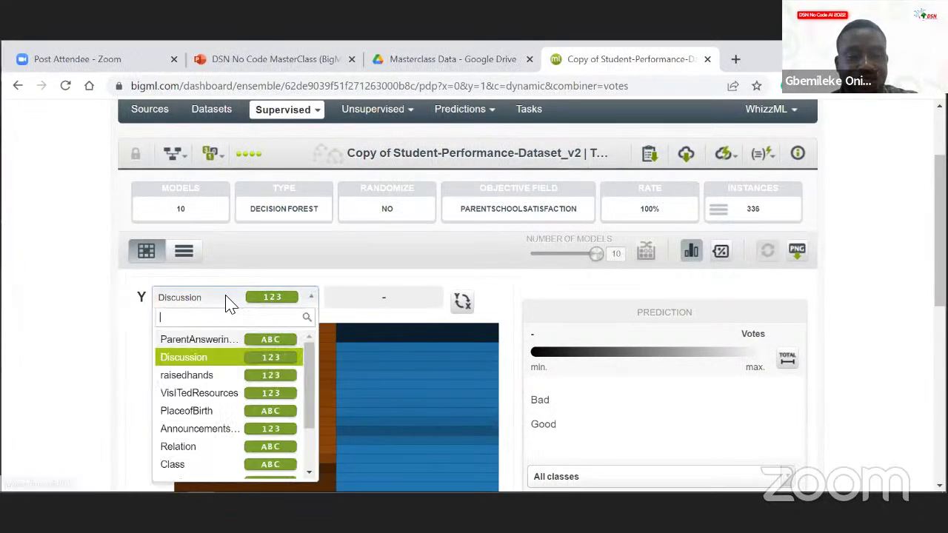
scroll(219, 397, up, 1)
scroll(213, 395, down, 2)
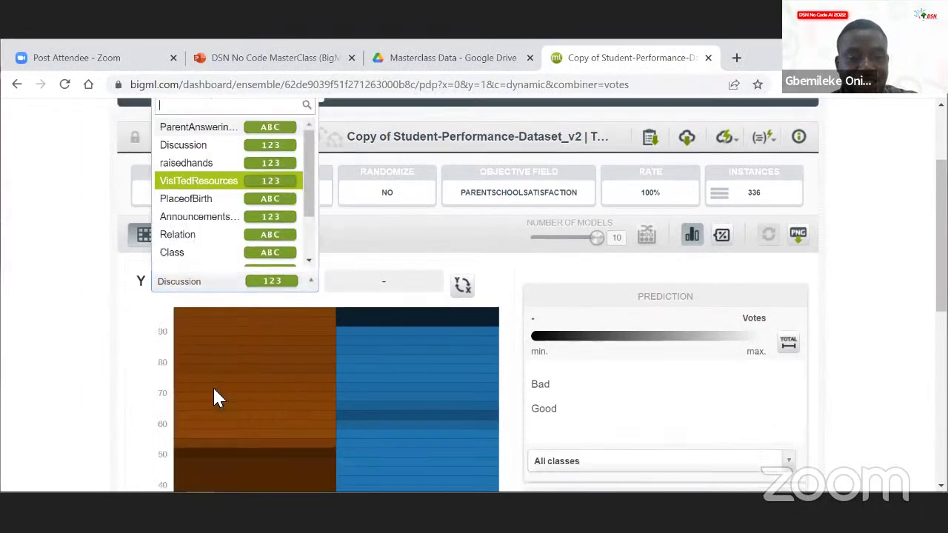
click(205, 249)
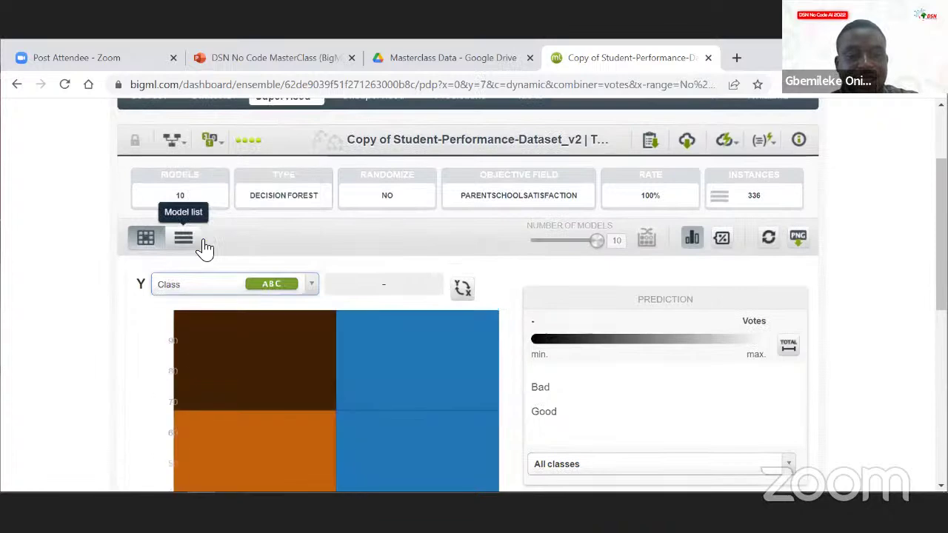
- Set the X axis of the ensemble's prediction chart to the StudentAbsenceDays field
scroll(207, 246, down, 3)
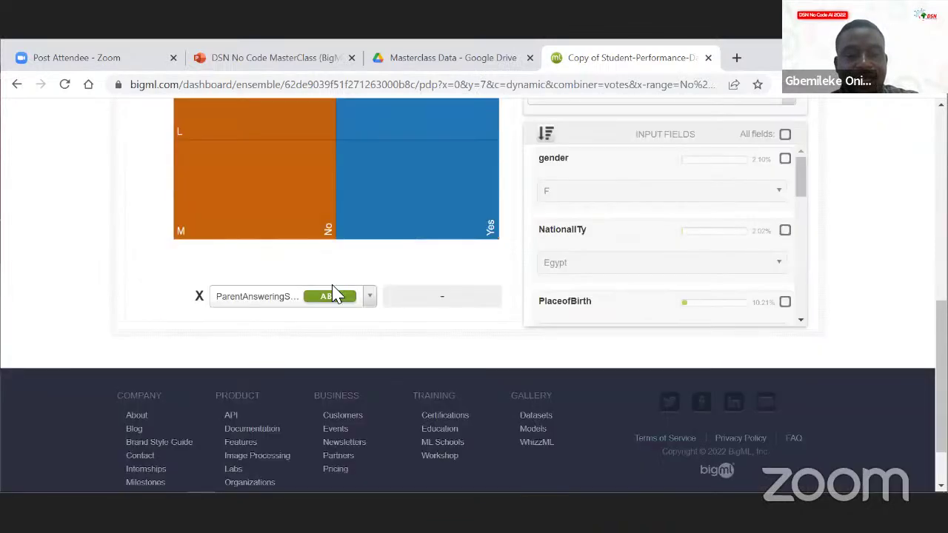
click(370, 298)
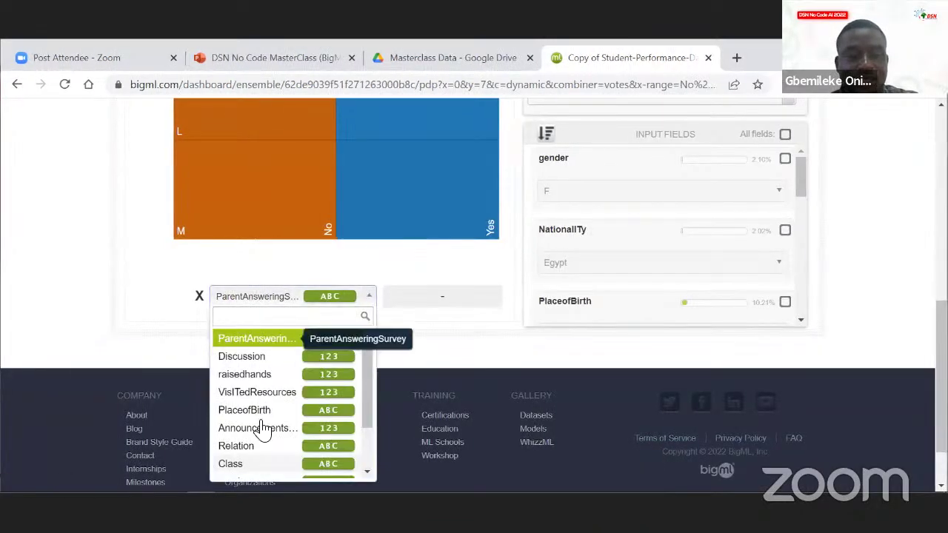
scroll(261, 427, down, 2)
scroll(263, 428, down, 1)
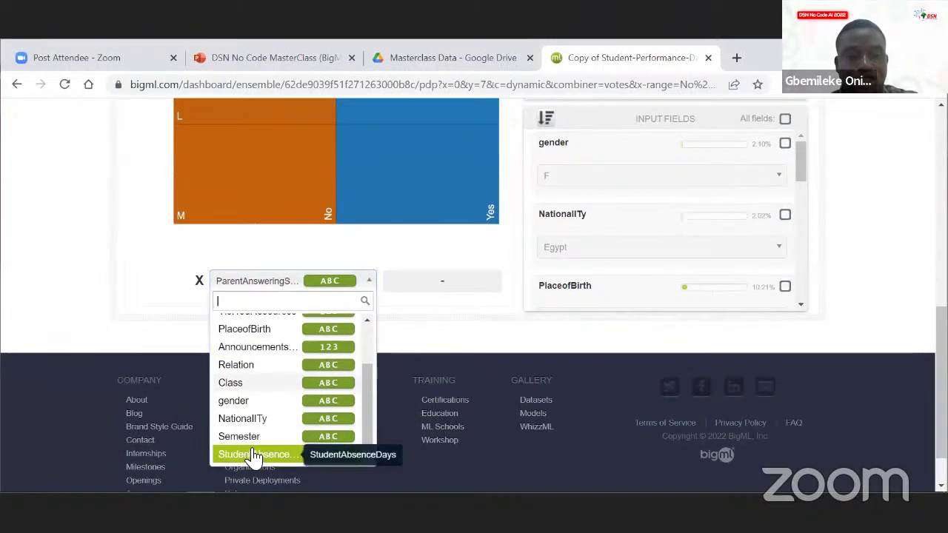
click(253, 455)
- Examine the Good and Bad prediction votes for the different Class and StudentAbsenceDays combinations in the chart
scroll(300, 366, up, 2)
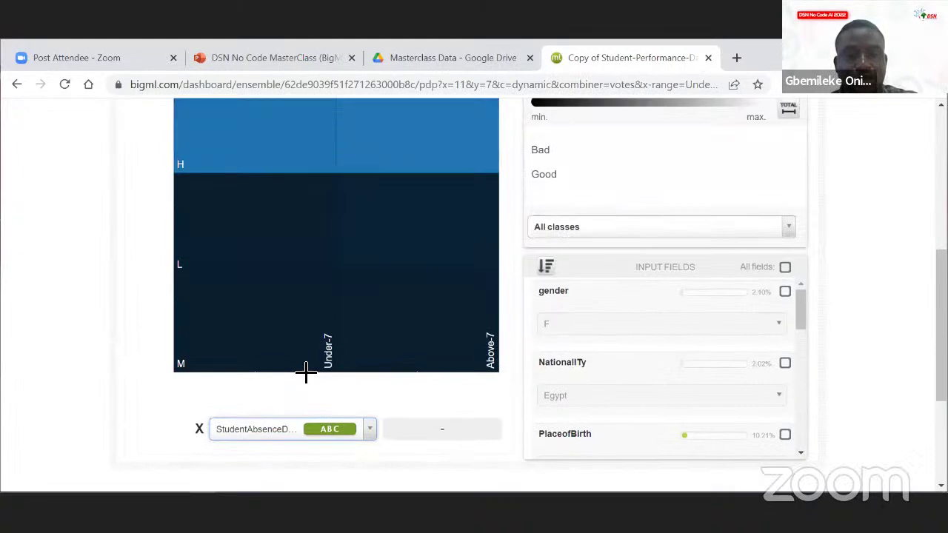
scroll(306, 372, up, 2)
scroll(306, 372, down, 1)
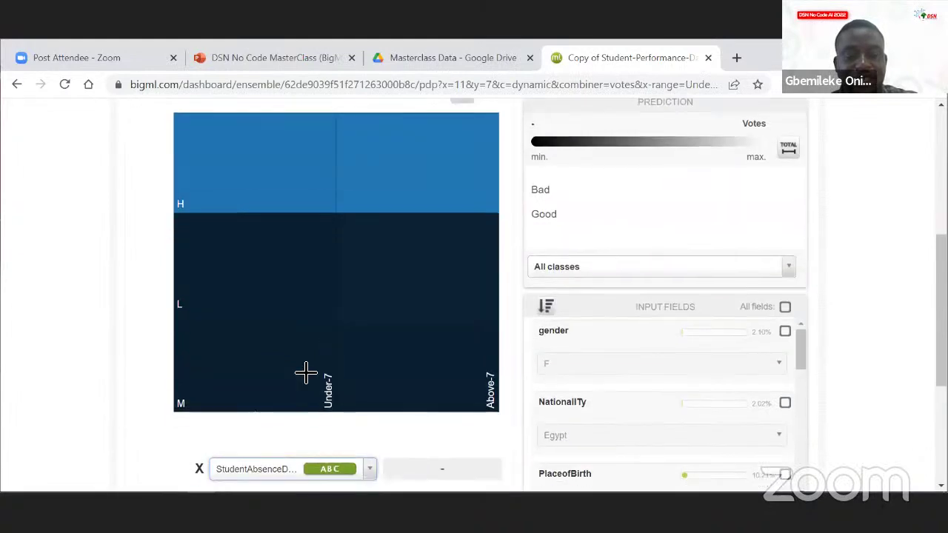
scroll(305, 373, up, 2)
scroll(306, 373, down, 1)
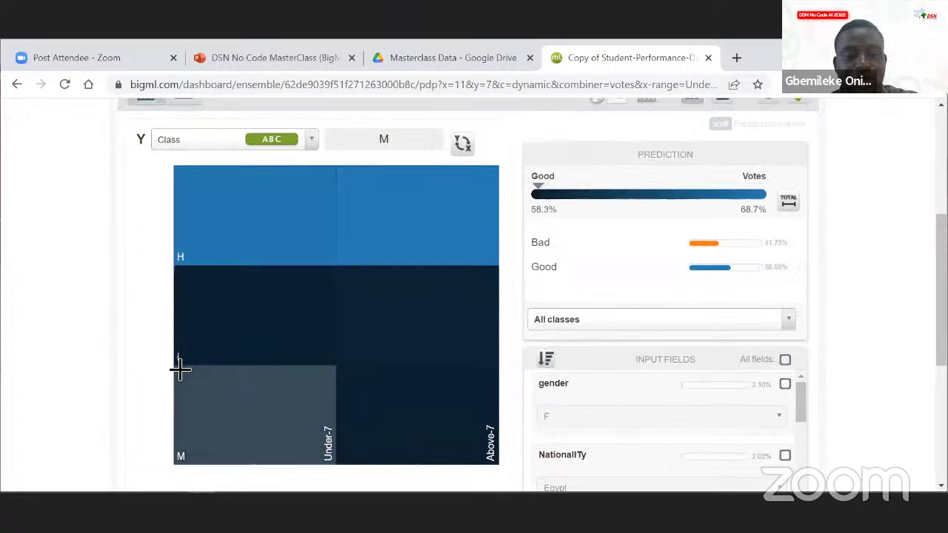
scroll(222, 343, down, 1)
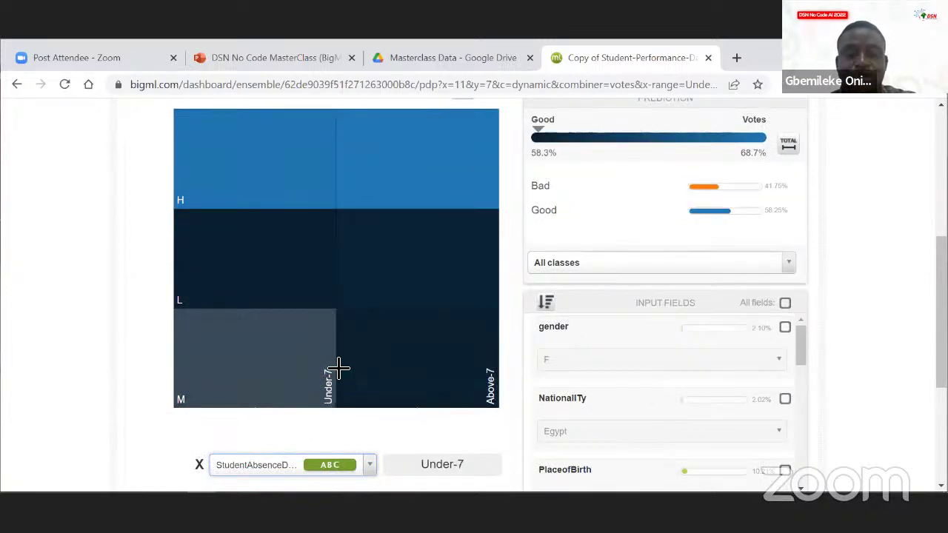
scroll(338, 366, up, 1)
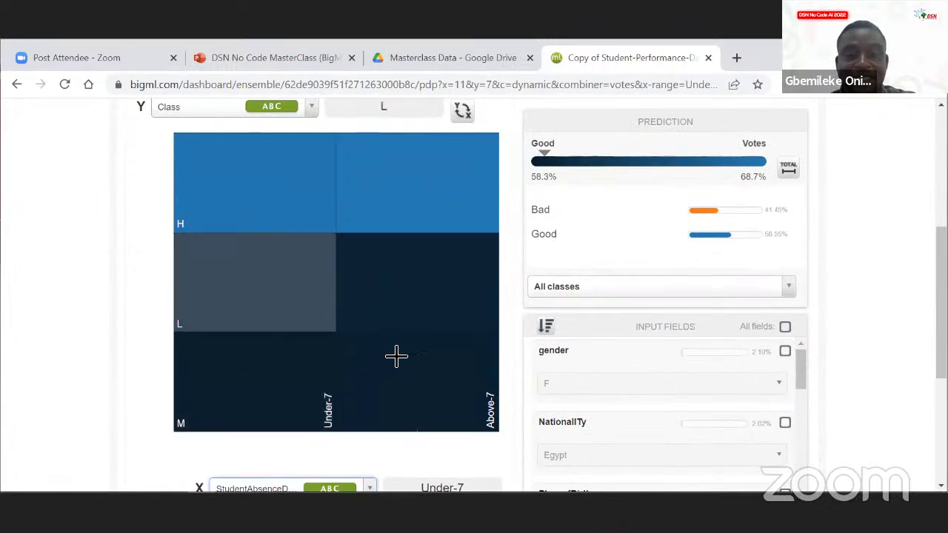
scroll(408, 351, up, 3)
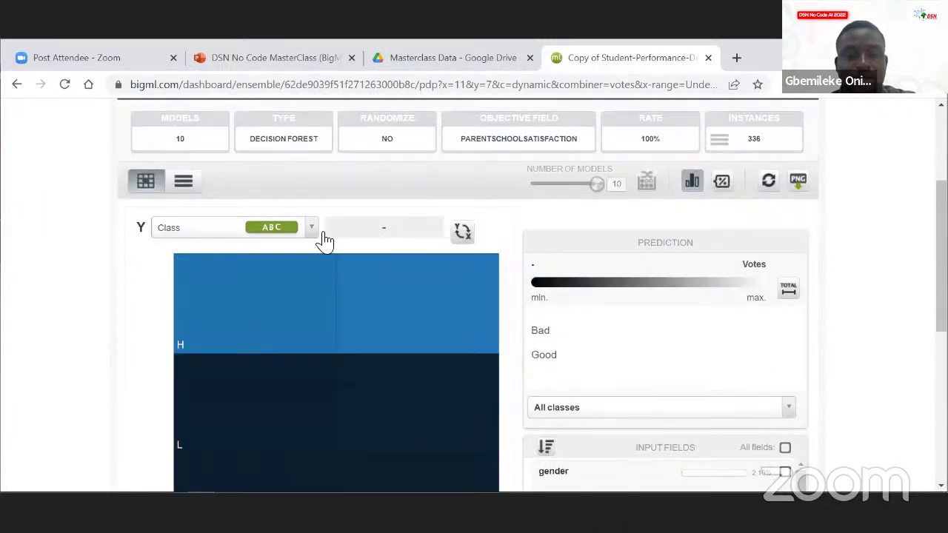
- Set the Y axis of the ensemble's prediction chart to the Discussion field
scroll(494, 244, down, 5)
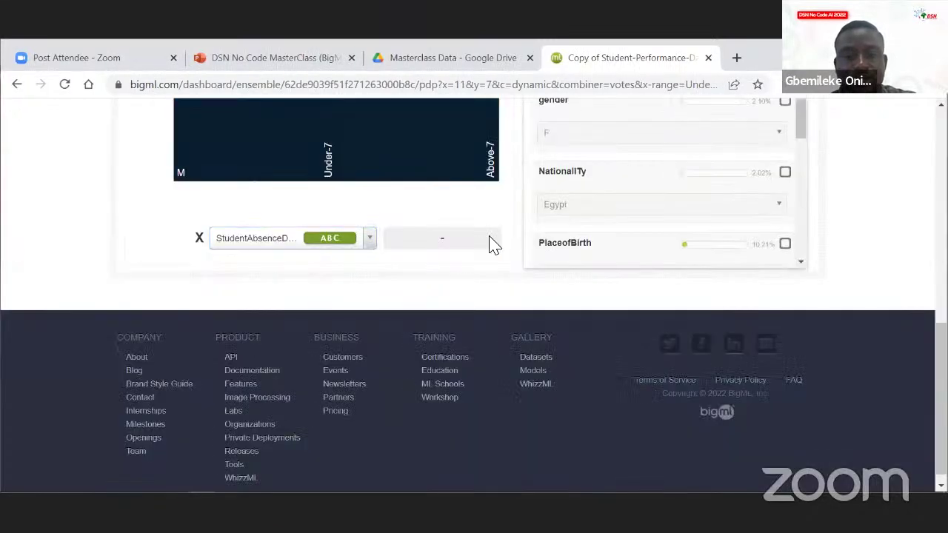
scroll(494, 245, up, 4)
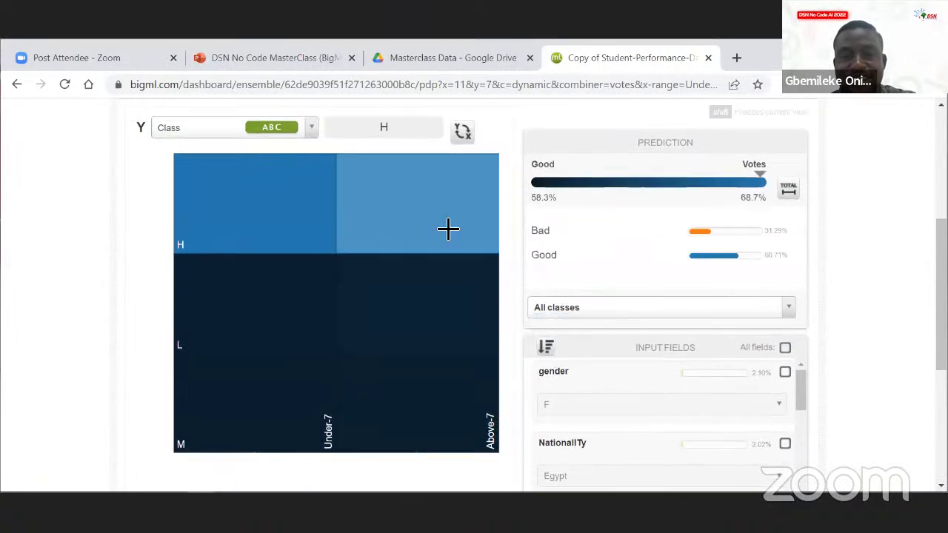
scroll(448, 227, up, 1)
scroll(449, 228, up, 1)
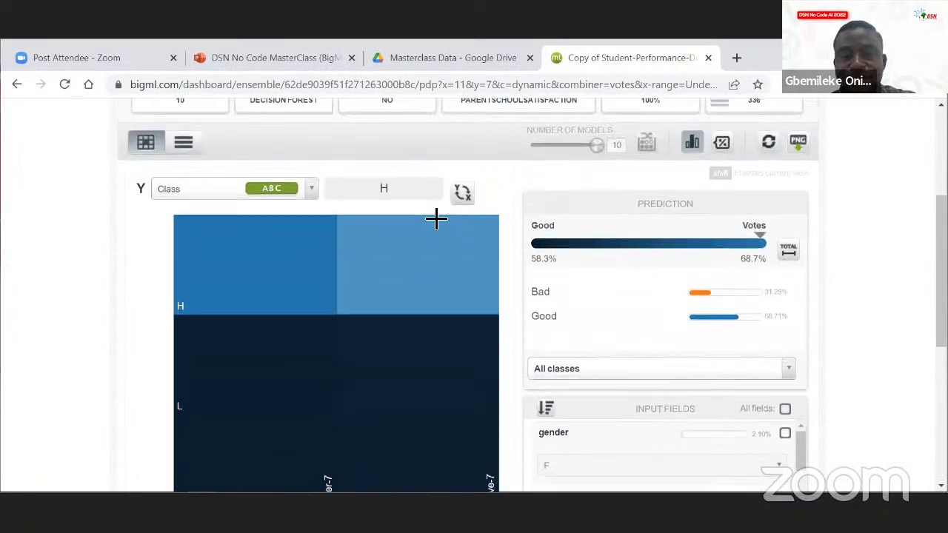
click(310, 191)
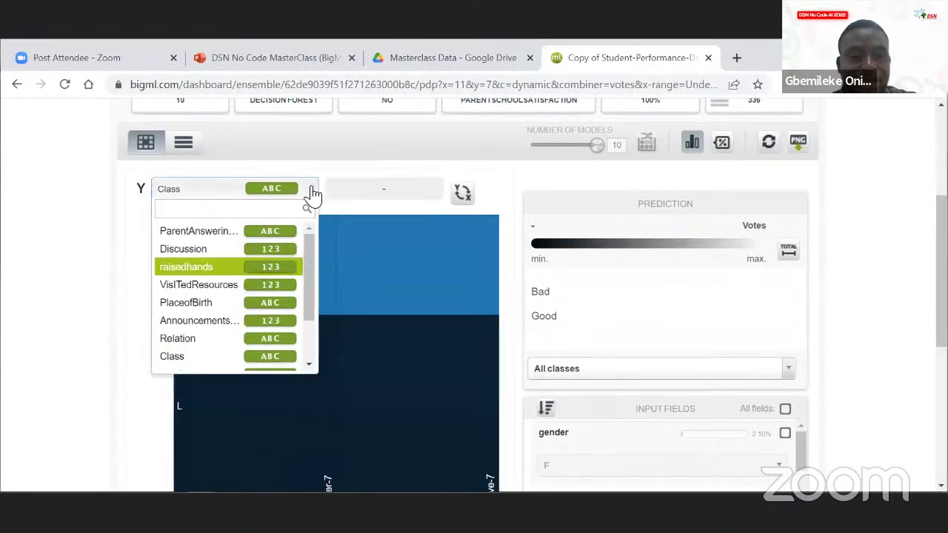
scroll(262, 304, down, 1)
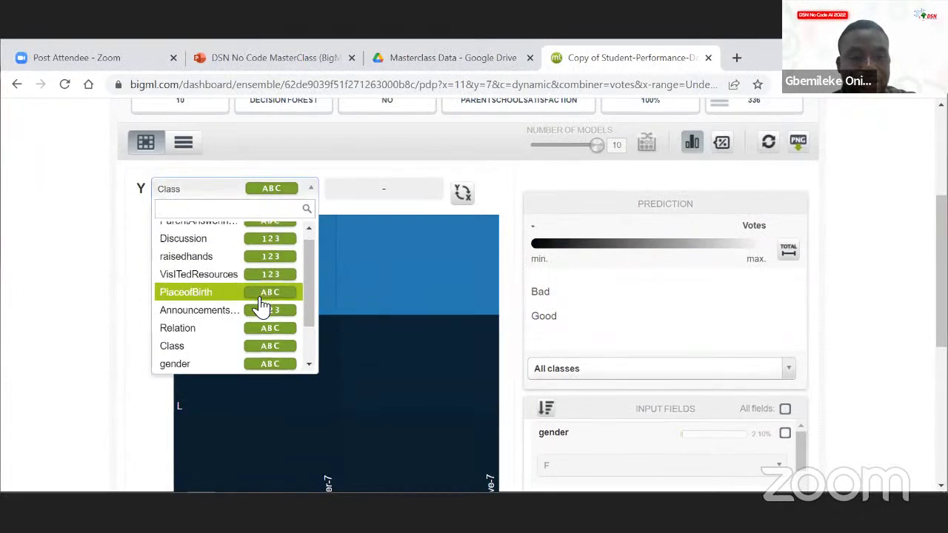
scroll(224, 333, up, 1)
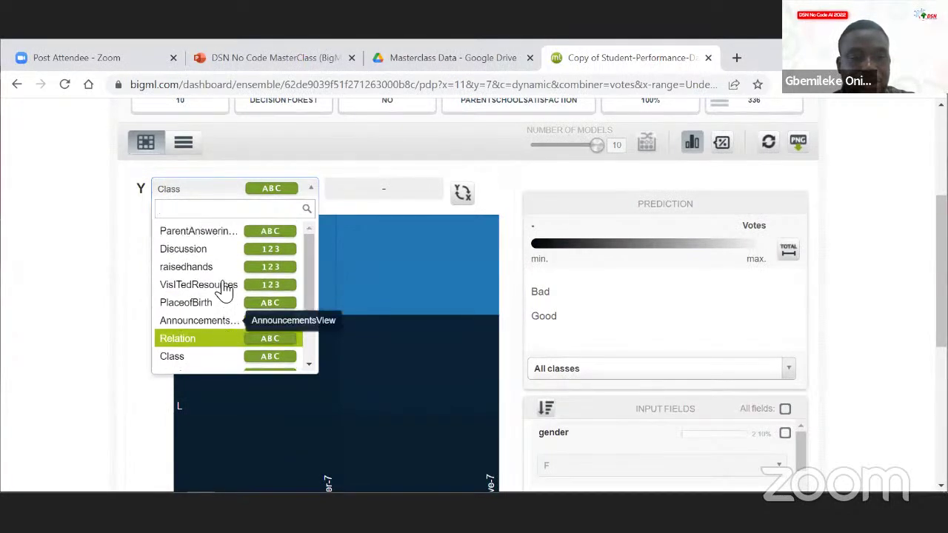
click(225, 251)
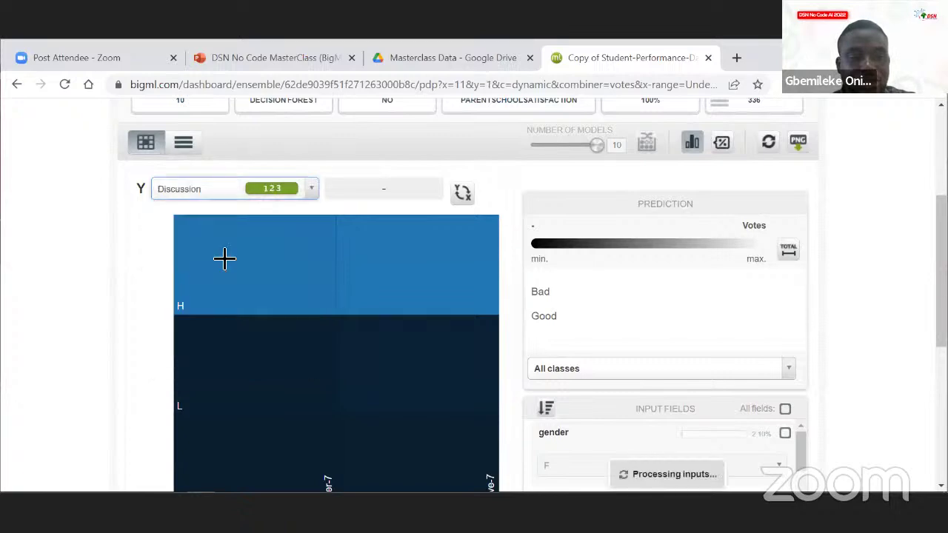
scroll(225, 258, down, 2)
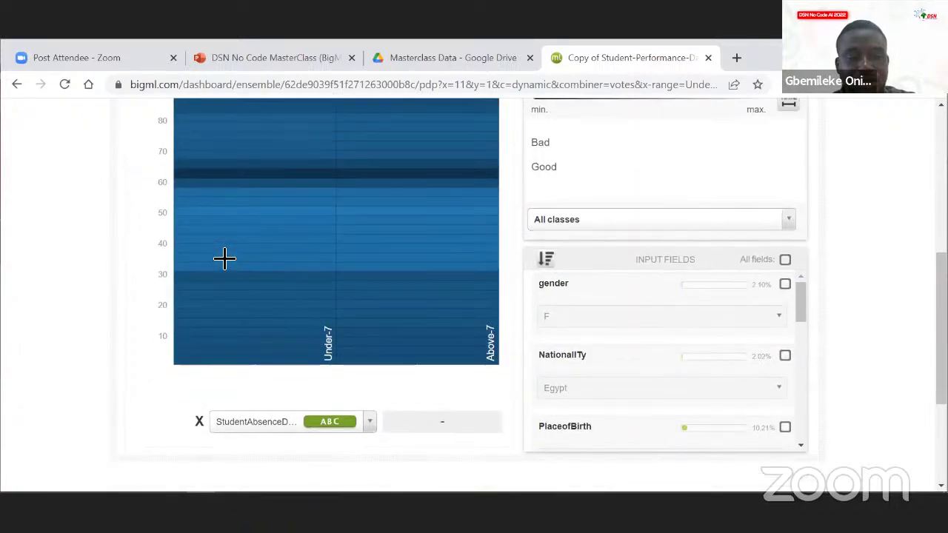
- Switch the prediction chart's X and Y axes, and switch them back
scroll(224, 257, up, 3)
scroll(412, 270, up, 1)
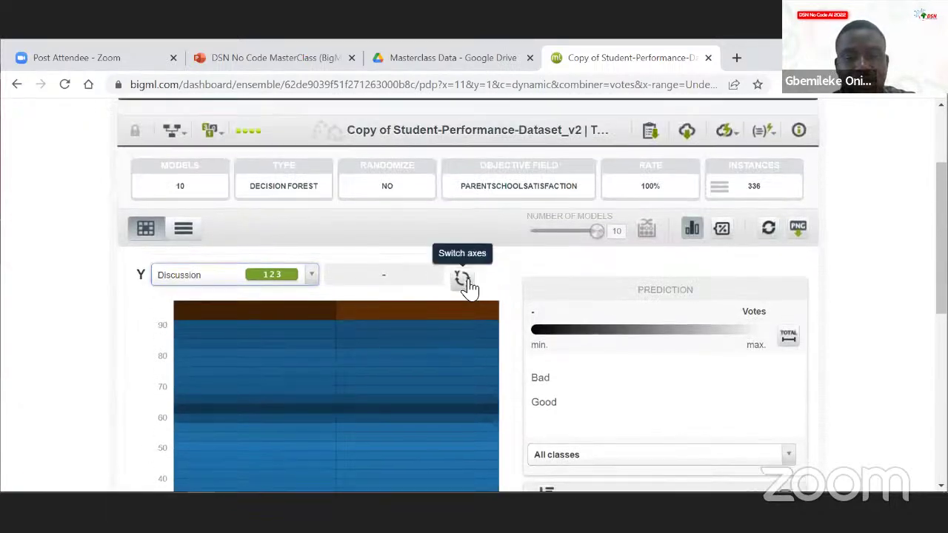
click(463, 280)
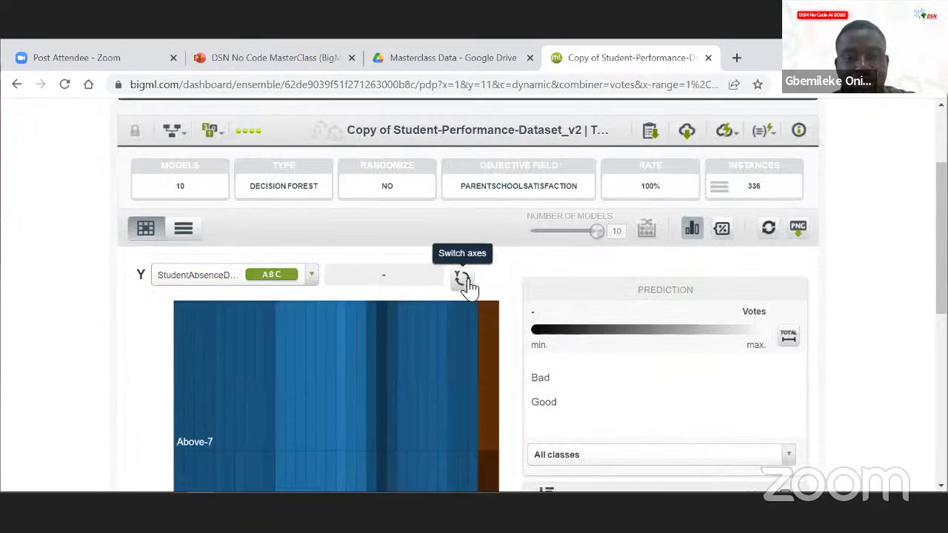
click(465, 282)
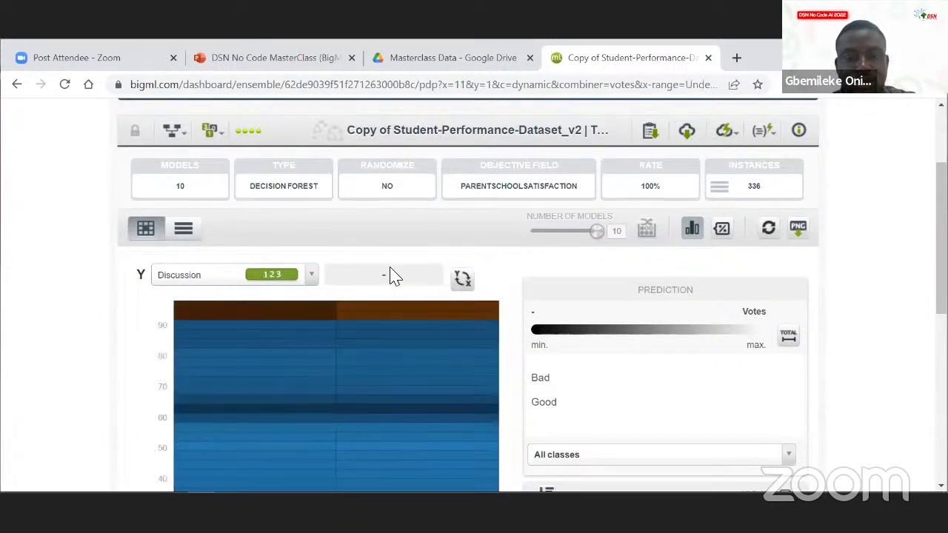
- Switch the ensemble to its model list view and return to the PDP chart
click(185, 231)
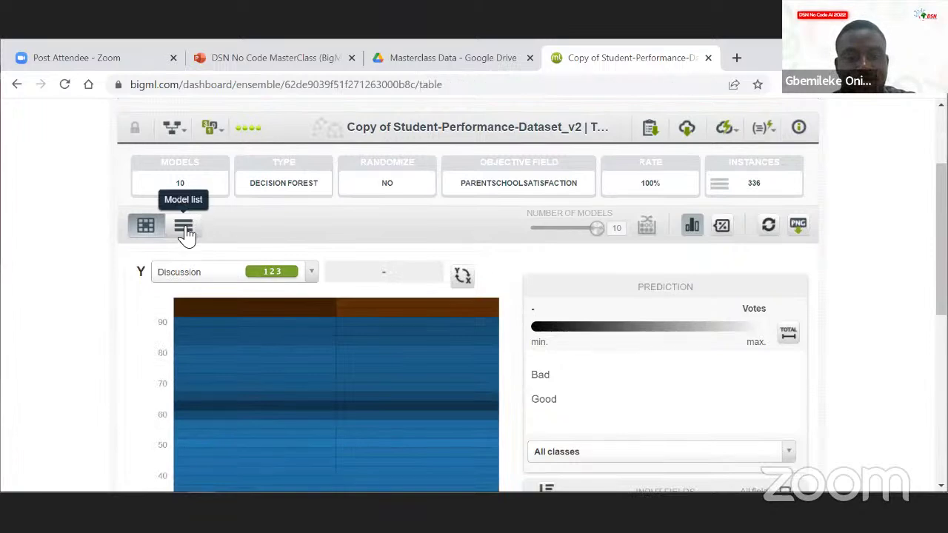
click(150, 228)
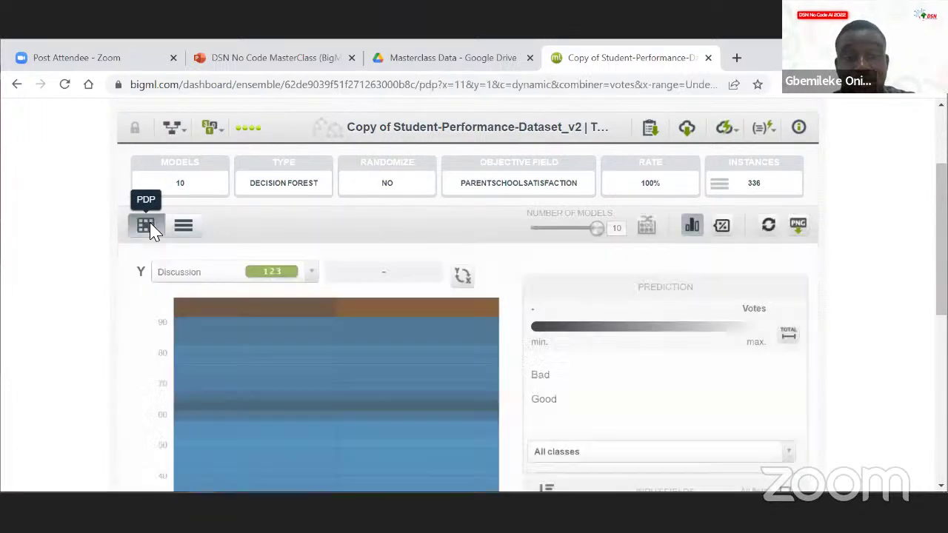
scroll(154, 231, down, 3)
scroll(322, 289, down, 2)
scroll(323, 290, up, 4)
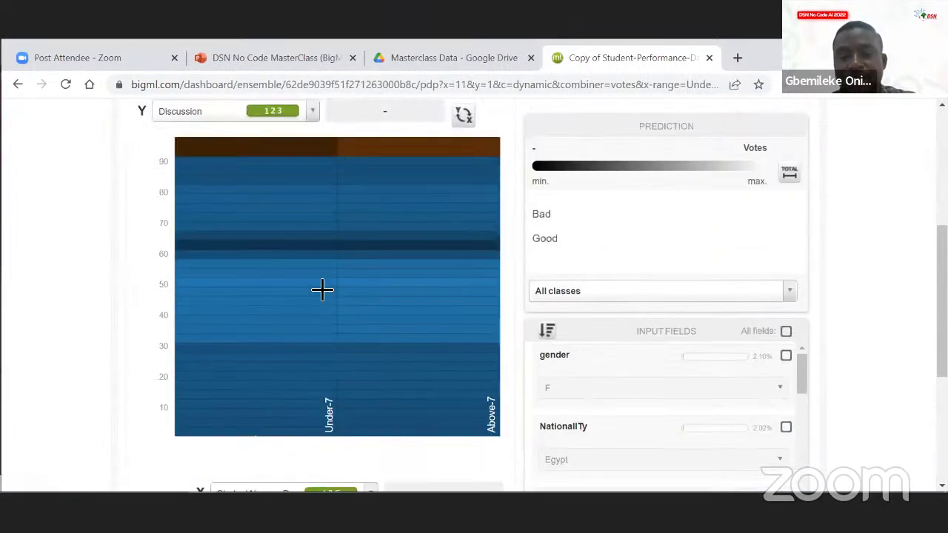
scroll(324, 290, up, 1)
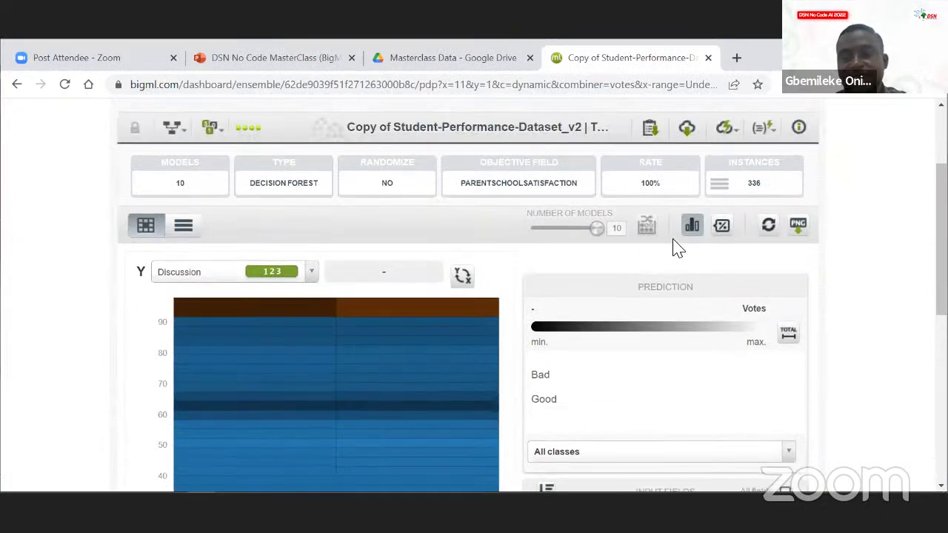
- Base the ensemble's predictions on probability, and return them to votes
scroll(677, 248, up, 1)
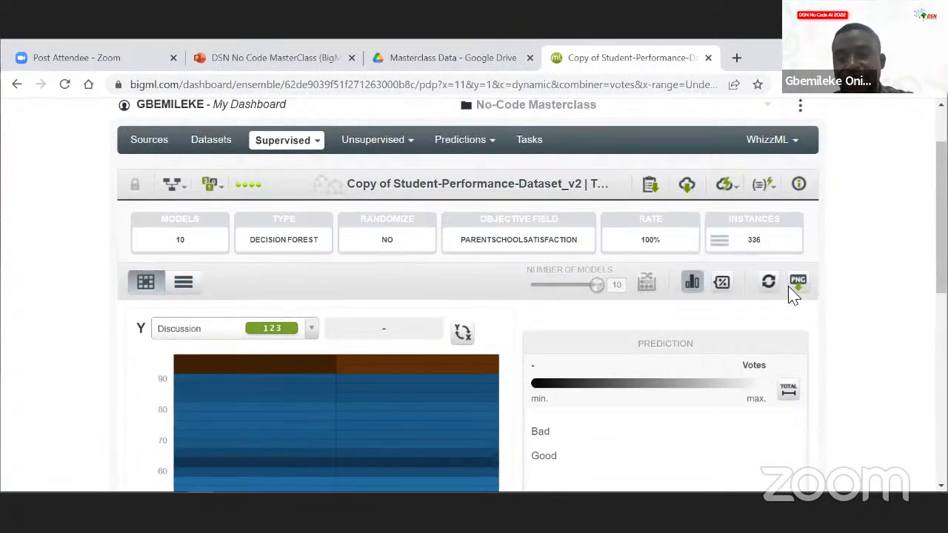
click(722, 285)
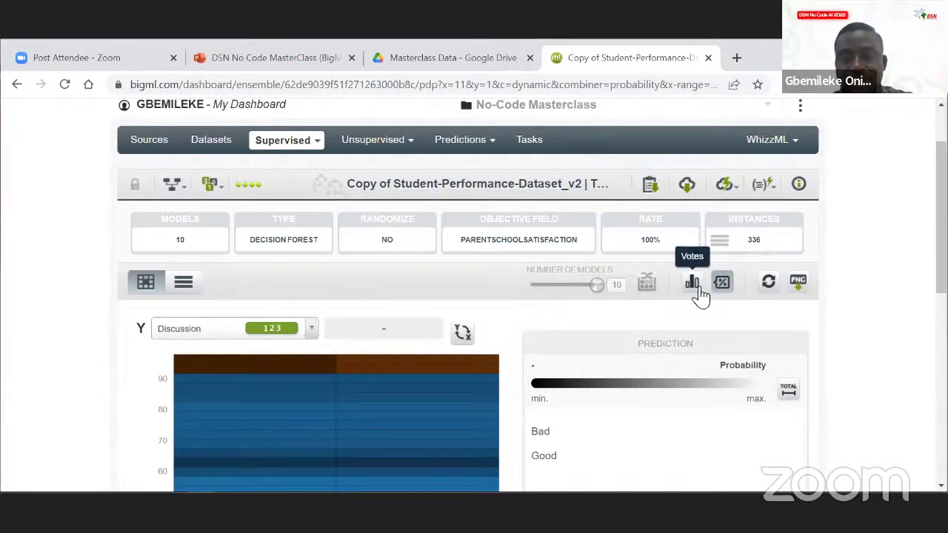
click(697, 288)
- Examine the Good and Bad prediction votes in the chart of Discussion against StudentAbsenceDays
scroll(699, 294, down, 2)
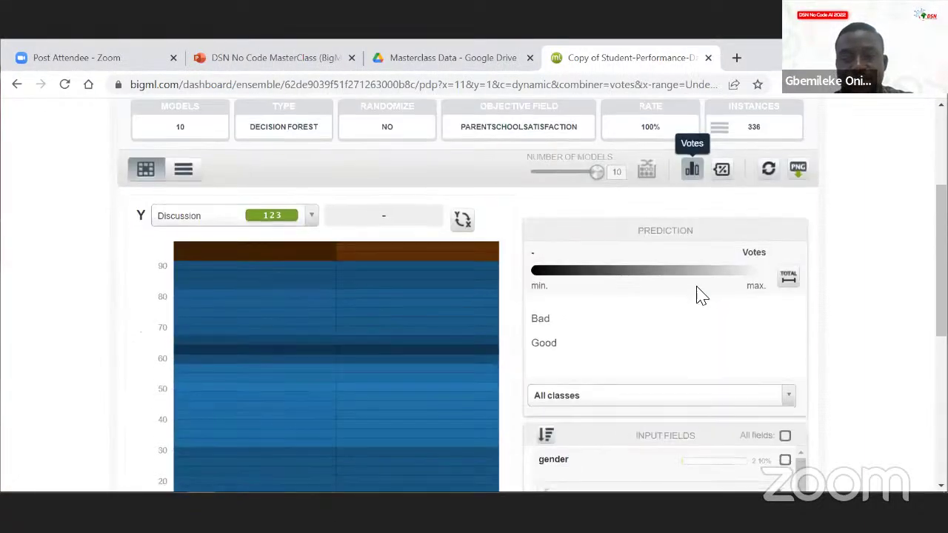
scroll(701, 295, down, 2)
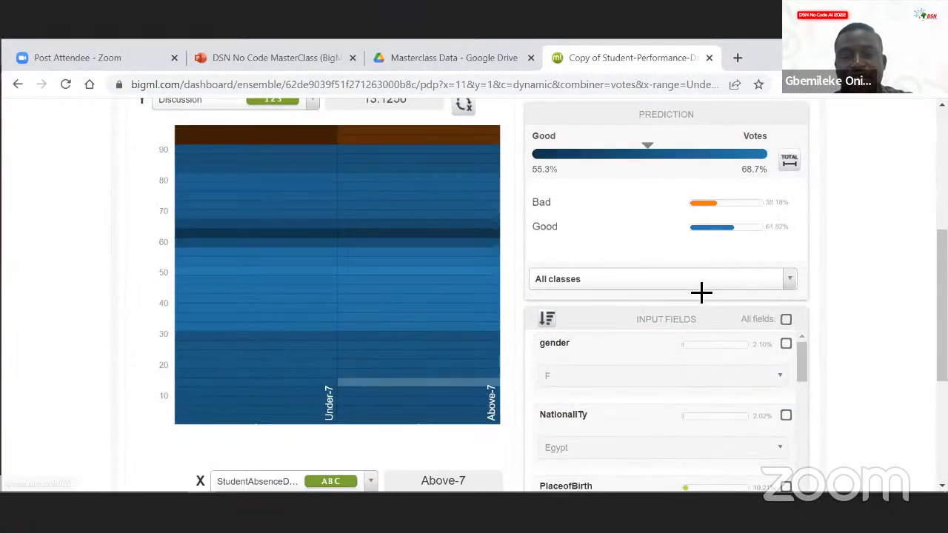
scroll(701, 289, down, 1)
scroll(423, 246, up, 1)
scroll(427, 274, up, 2)
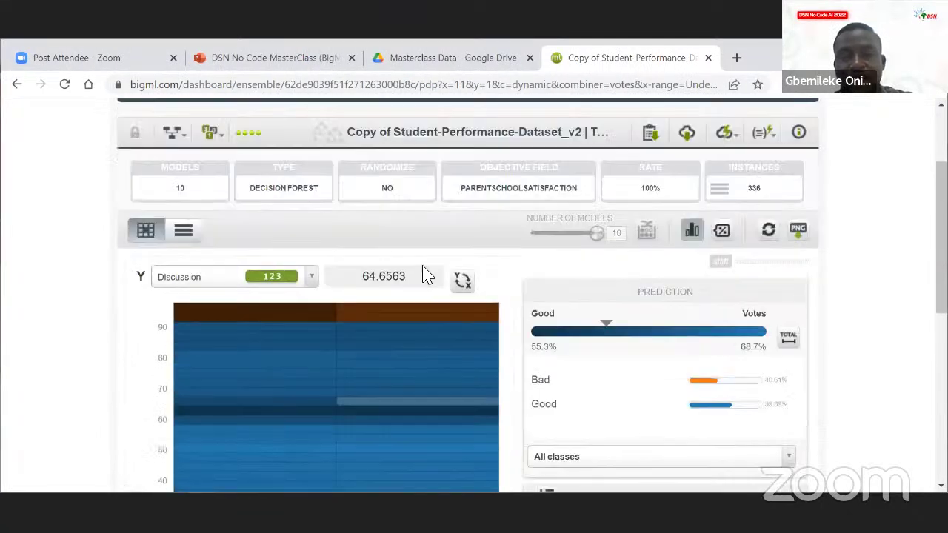
scroll(425, 273, down, 1)
scroll(434, 312, up, 1)
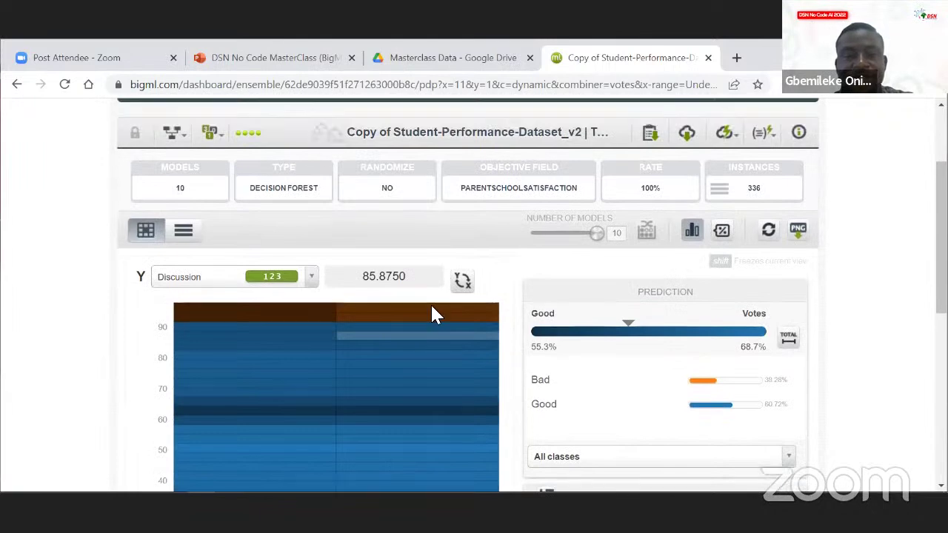
scroll(435, 315, up, 2)
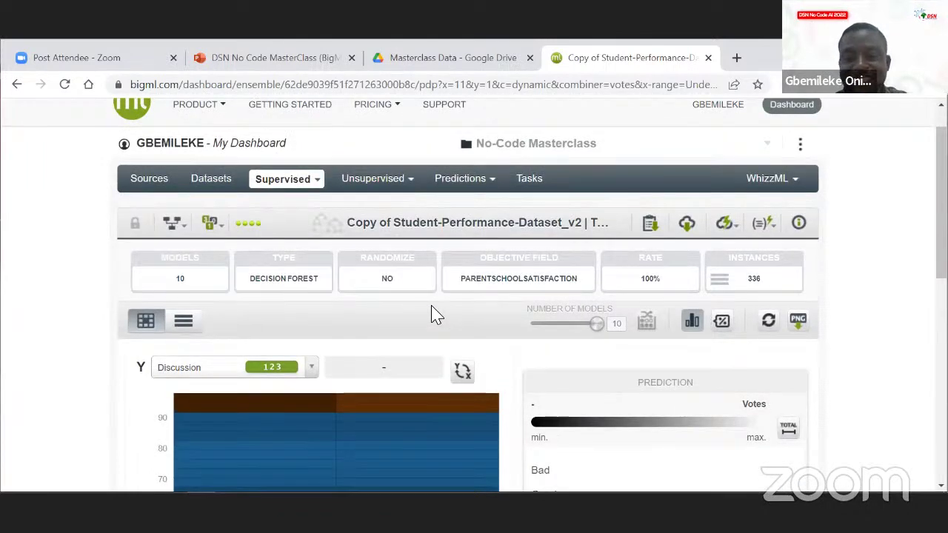
scroll(436, 315, up, 1)
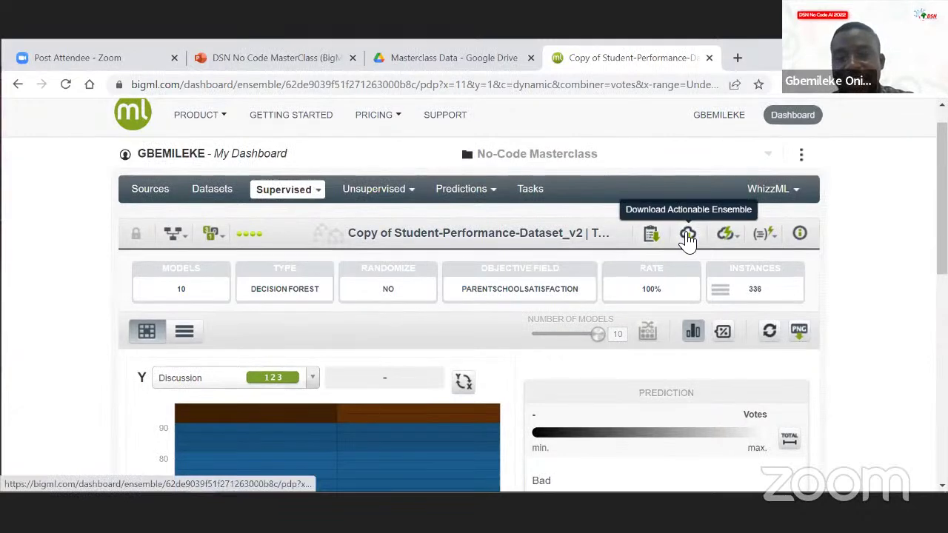
- Start a new evaluation of the decision forest ensemble and review its preselected training ensemble and test dataset
scroll(717, 260, up, 1)
click(727, 265)
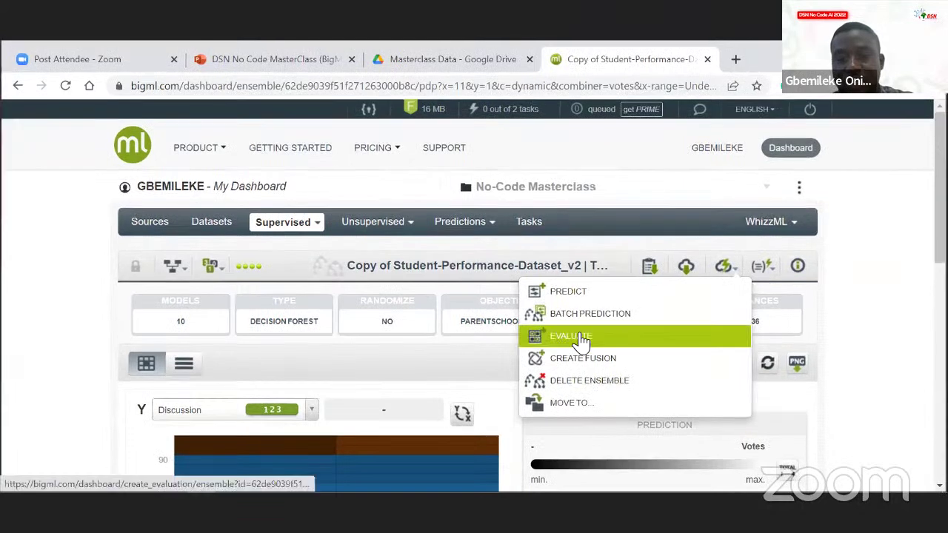
click(583, 338)
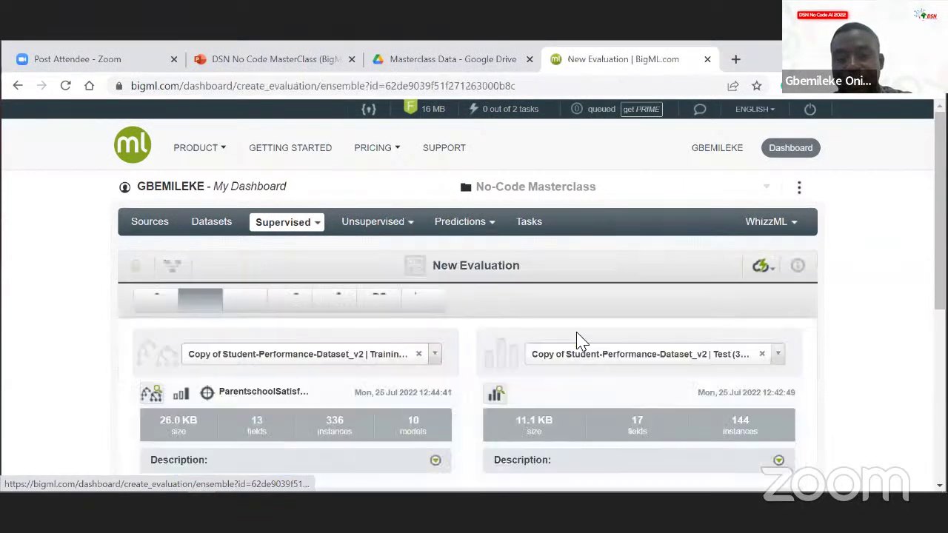
scroll(474, 352, down, 3)
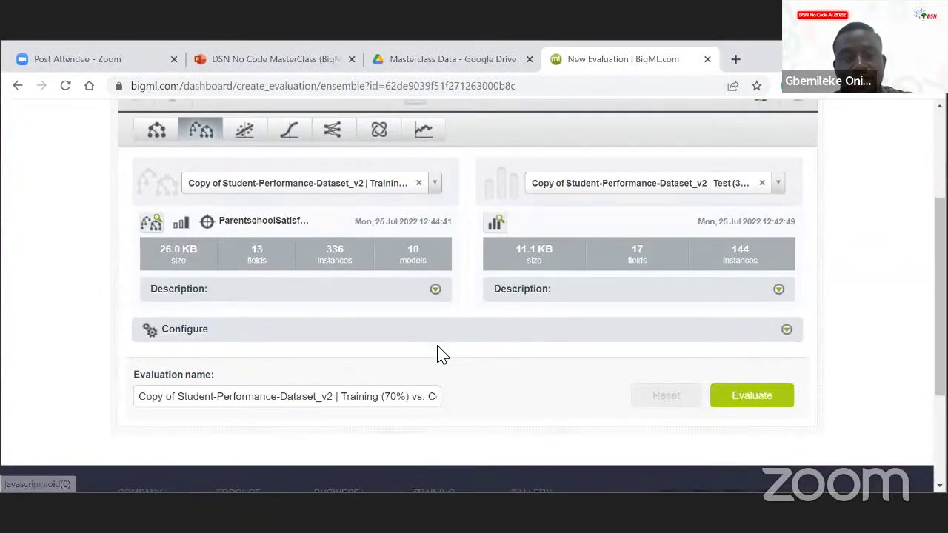
scroll(438, 354, up, 3)
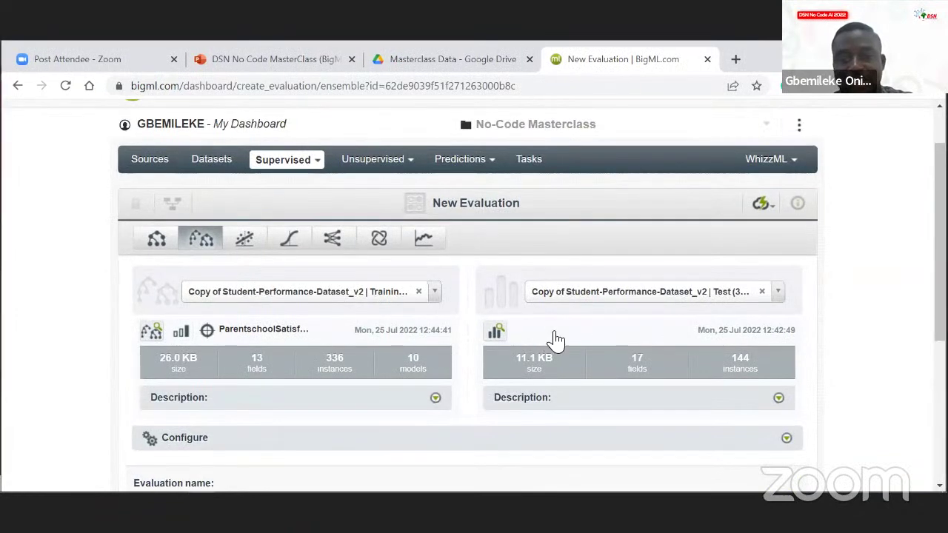
- Keep the Test dataset selected and run the evaluation of the training ensemble against it
click(652, 293)
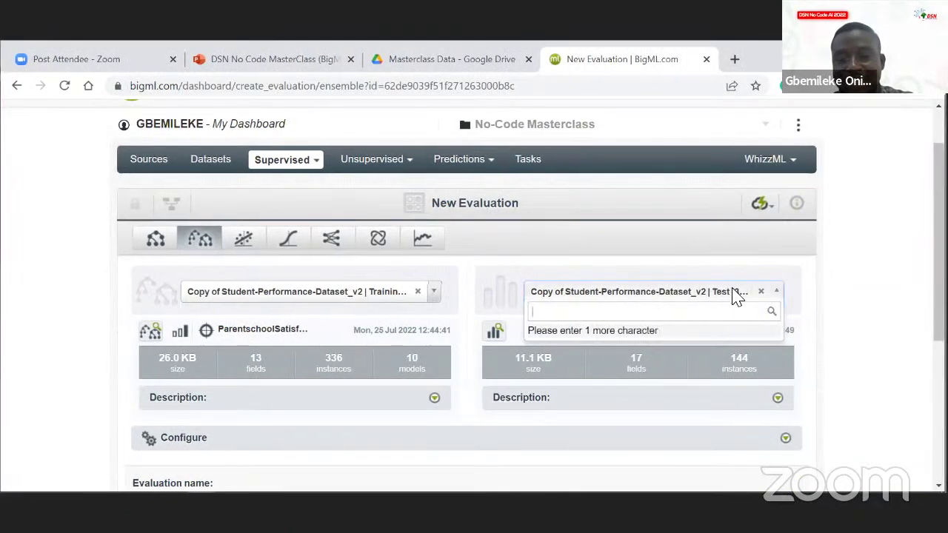
click(608, 253)
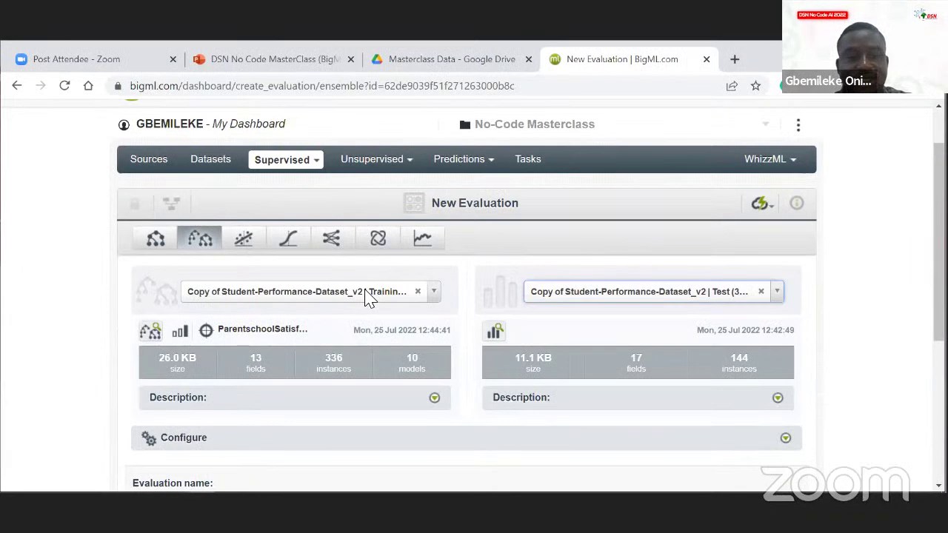
scroll(366, 300, down, 3)
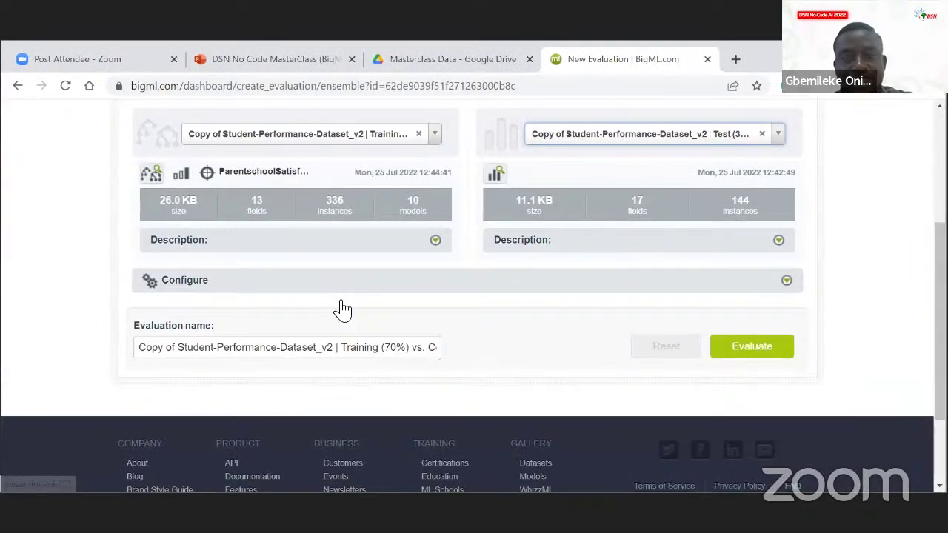
click(741, 350)
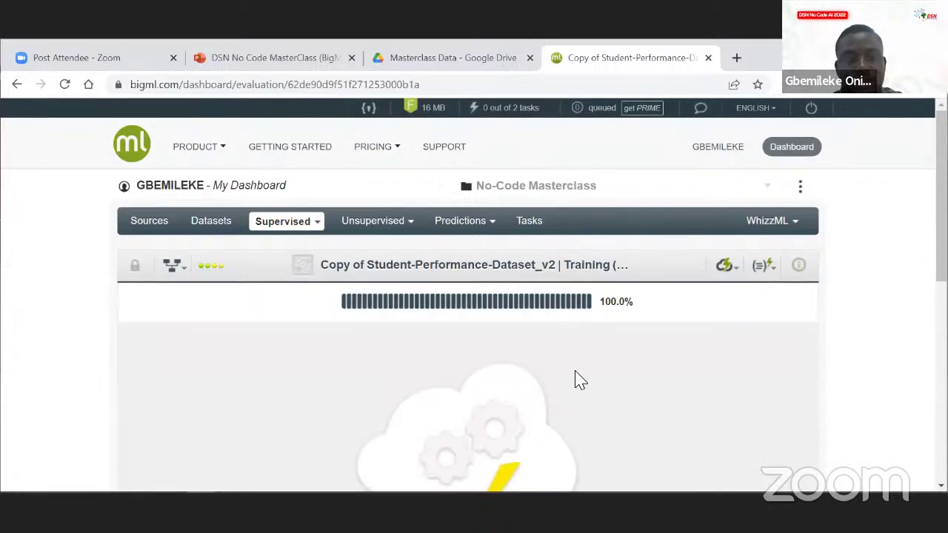
- Examine the finished evaluation's accuracy, precision and recall scores and read how each metric is defined
scroll(580, 380, down, 2)
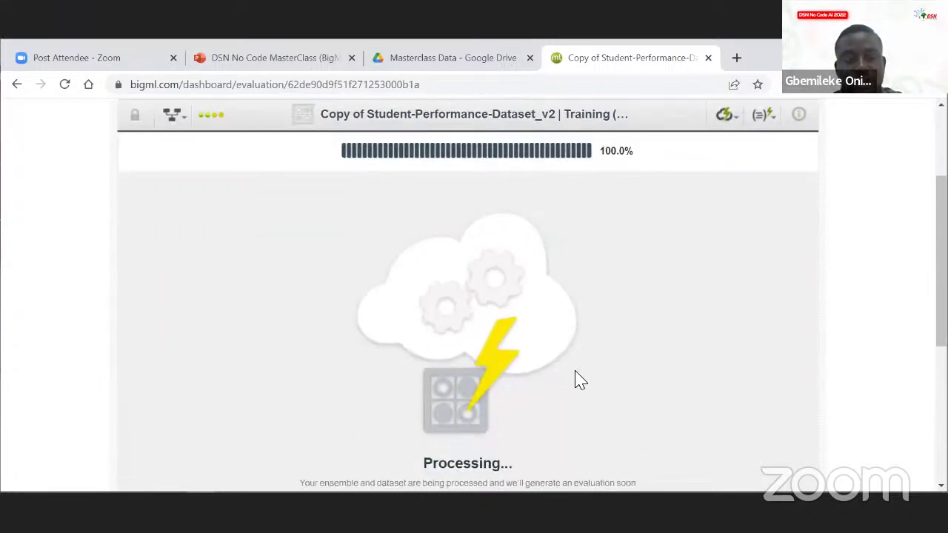
scroll(580, 380, down, 2)
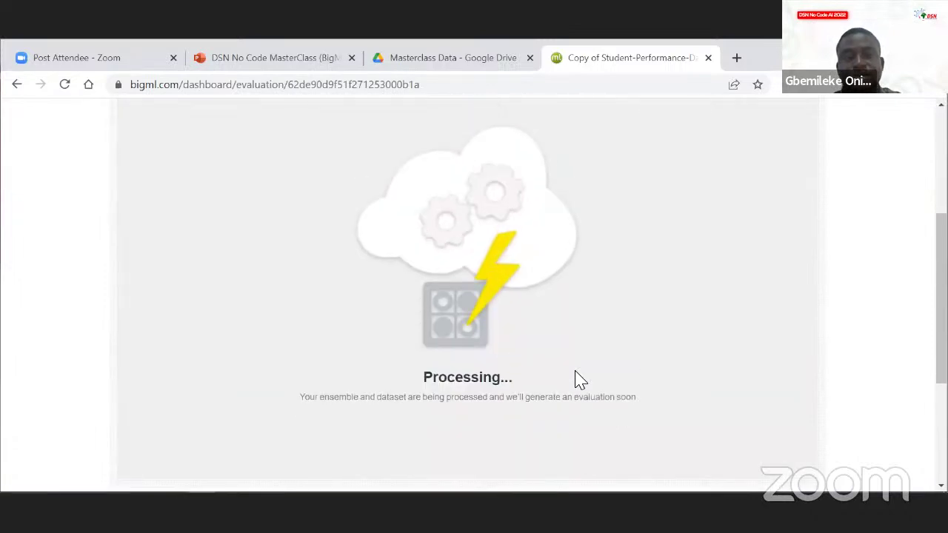
scroll(580, 380, down, 3)
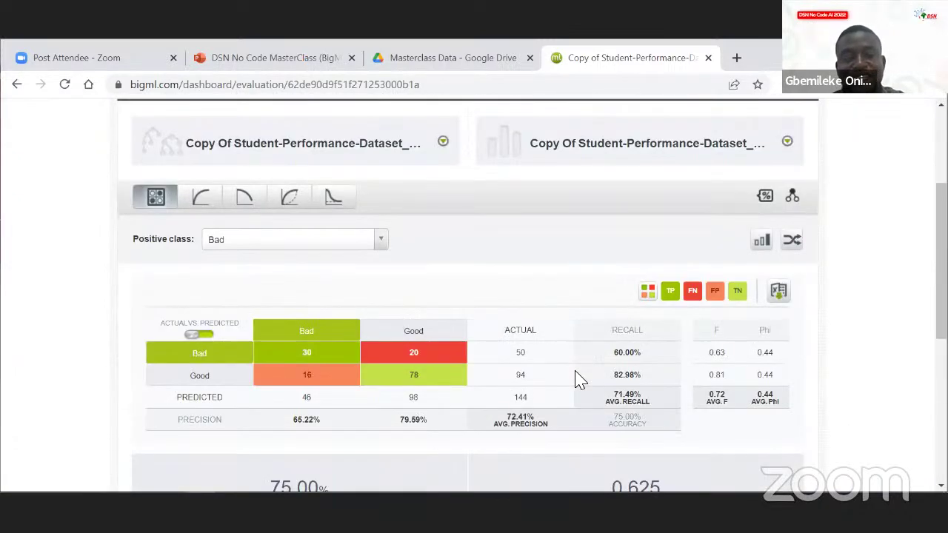
scroll(412, 370, down, 3)
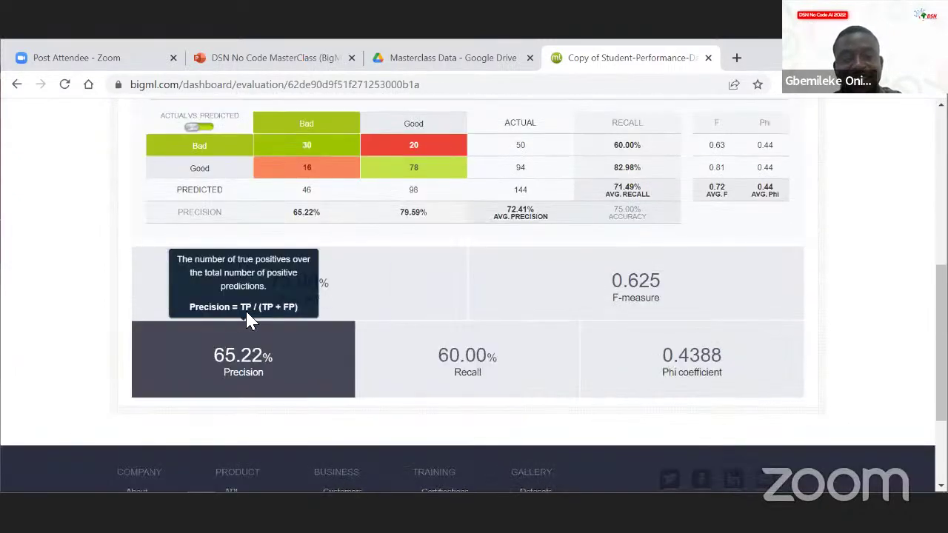
mouse_move(295, 315)
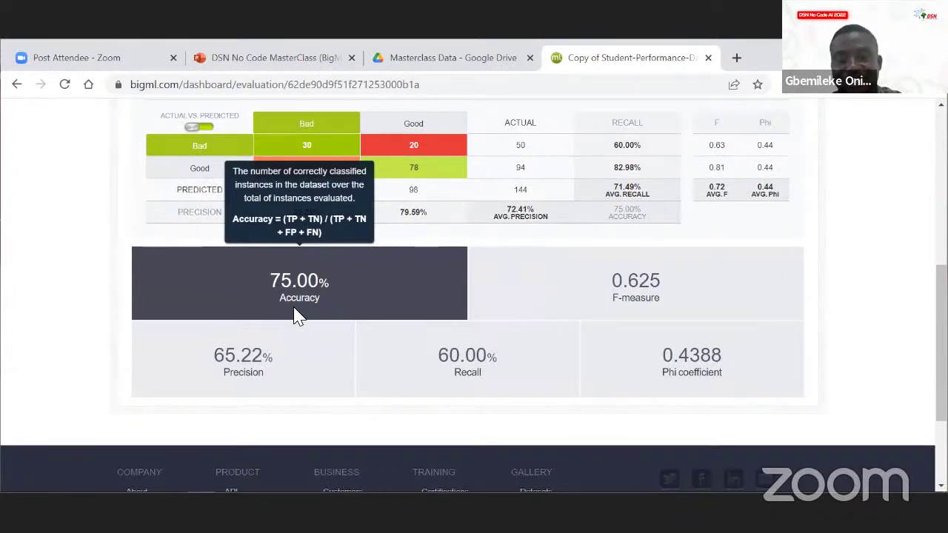
mouse_move(404, 385)
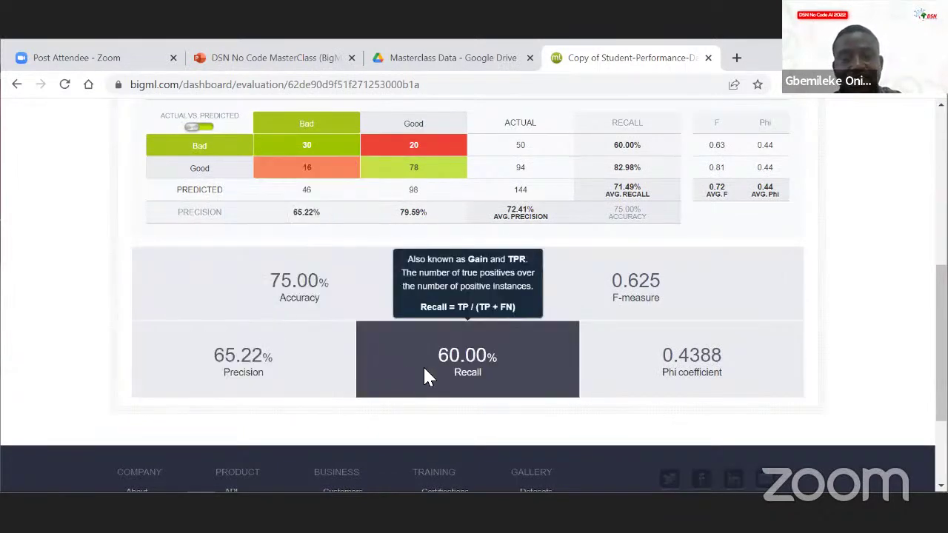
mouse_move(323, 374)
scroll(334, 356, up, 1)
mouse_move(417, 324)
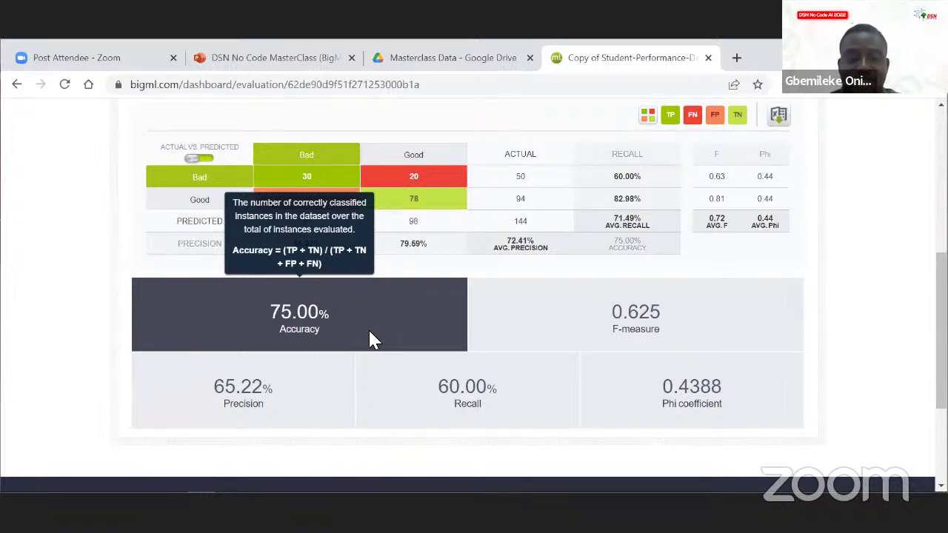
mouse_move(285, 400)
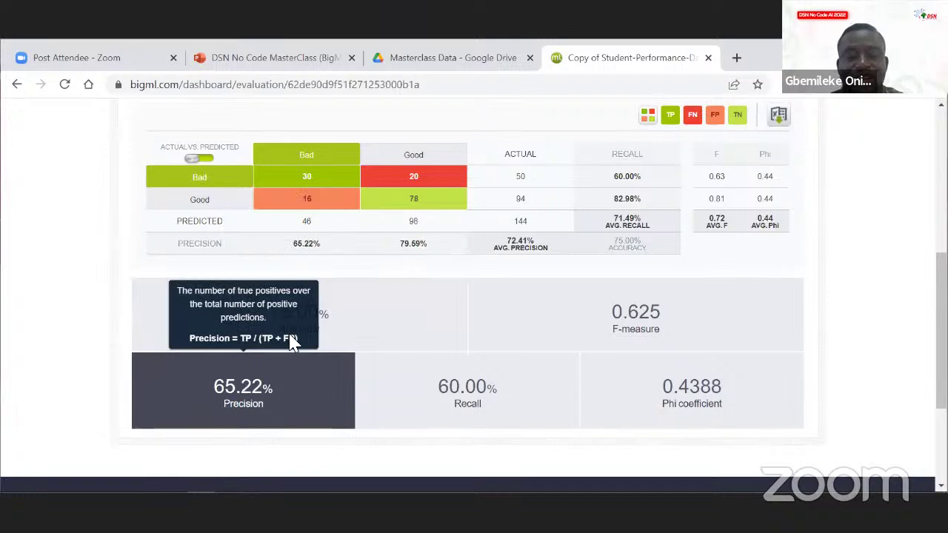
mouse_move(482, 312)
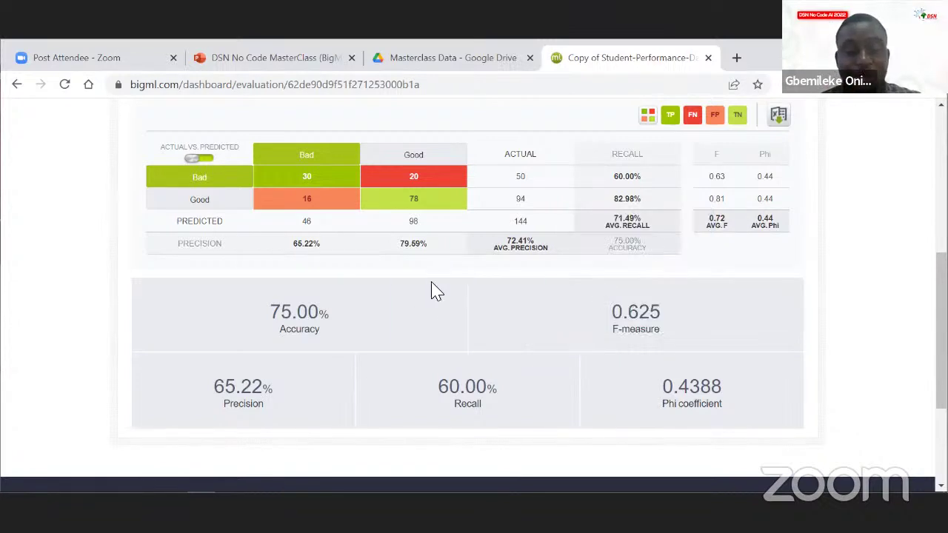
mouse_move(420, 294)
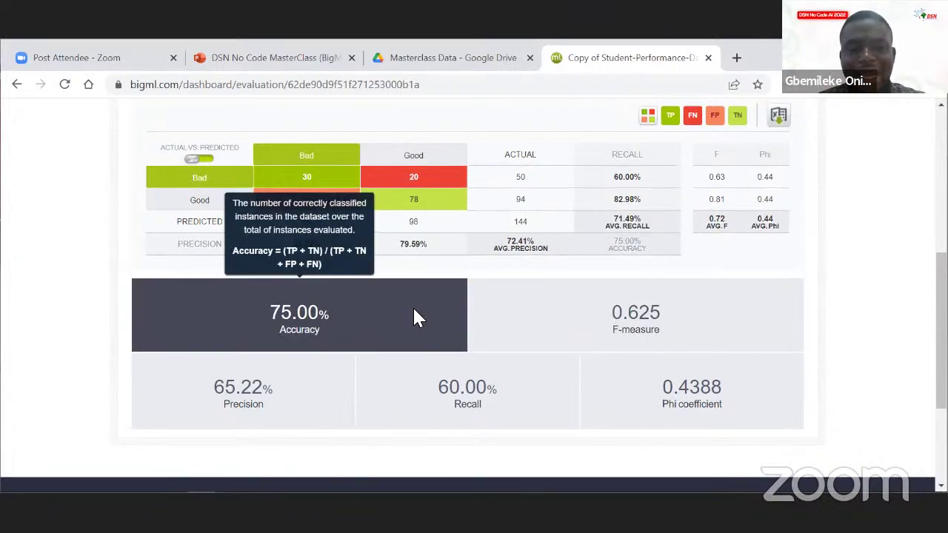
- Review the confusion matrix for positive class Bad alongside the accuracy score, and return to the evaluation's header
scroll(414, 311, up, 1)
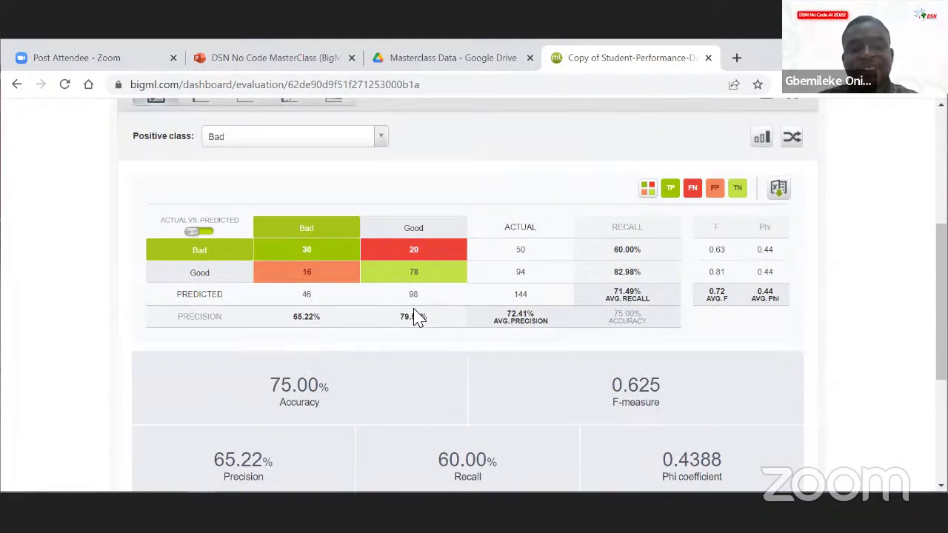
scroll(414, 317, down, 1)
mouse_move(348, 333)
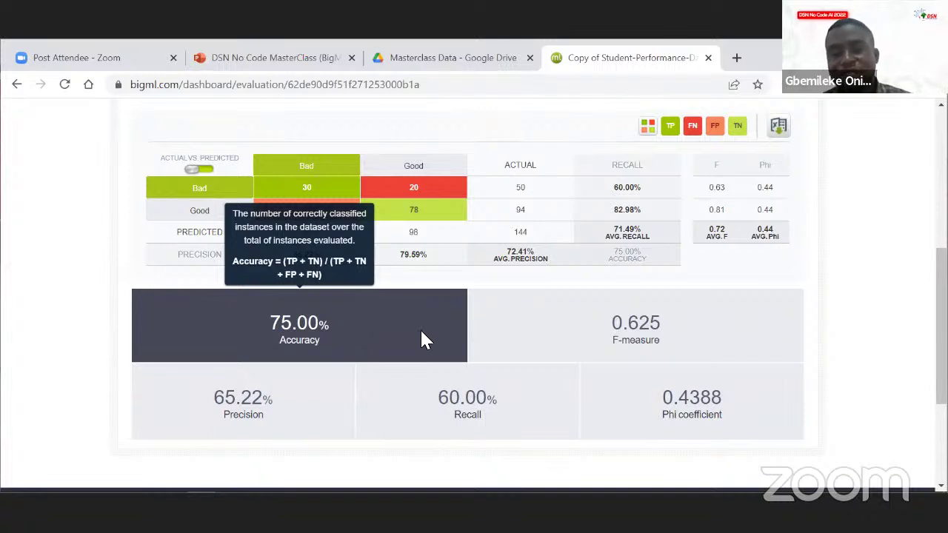
scroll(421, 339, down, 3)
scroll(423, 338, up, 5)
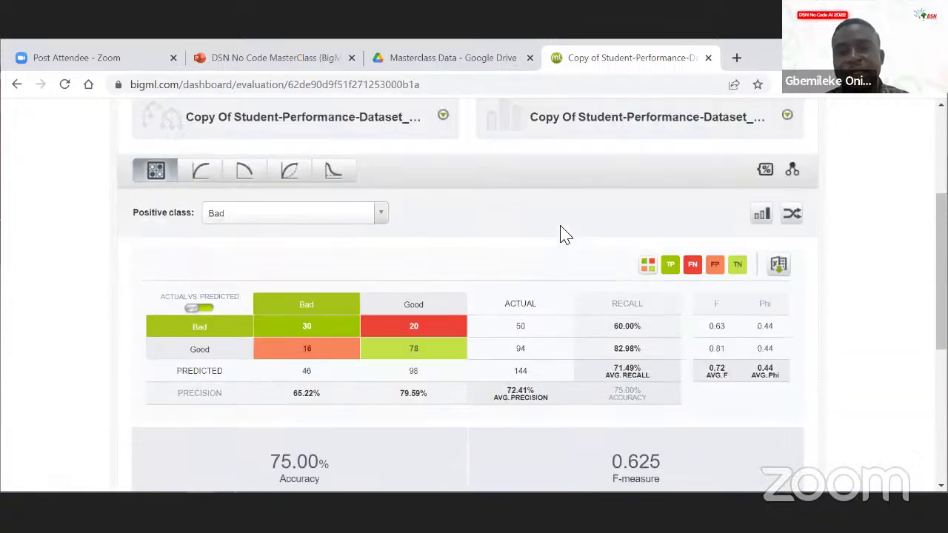
scroll(662, 210, up, 2)
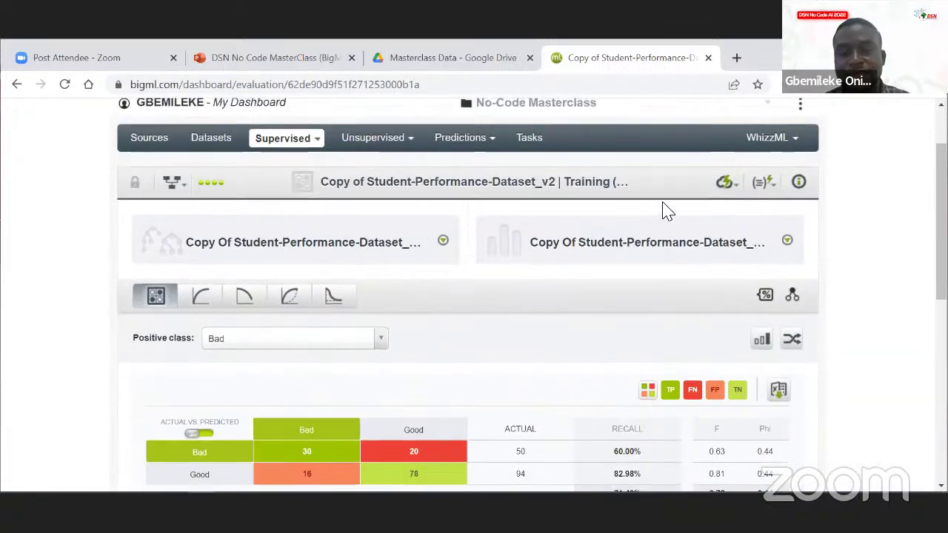
- Start a single prediction with the evaluated student performance ensemble and bring up its input fields
mouse_move(732, 187)
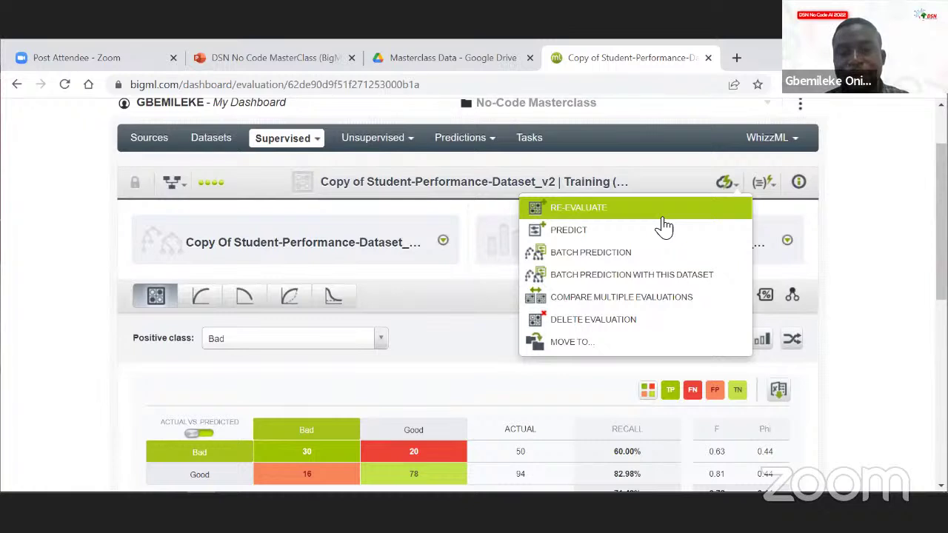
click(646, 235)
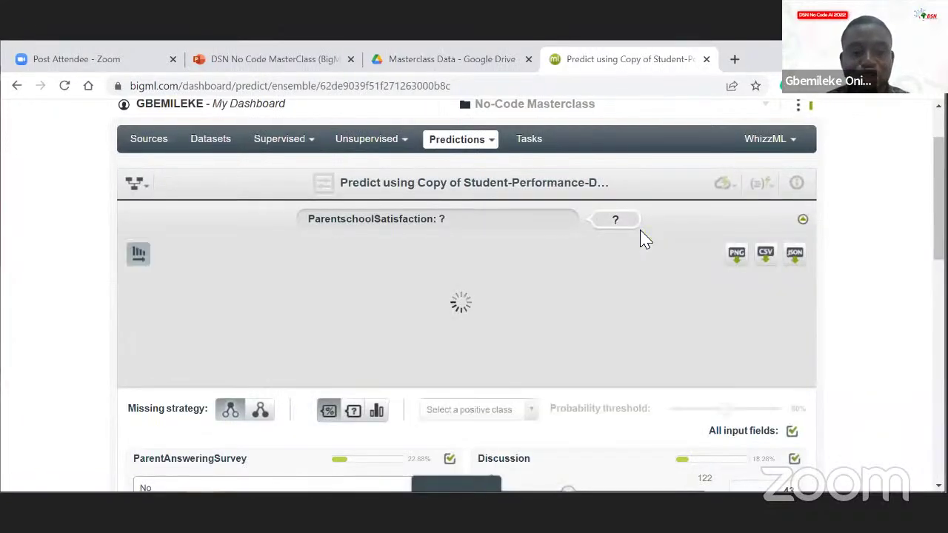
scroll(477, 373, down, 1)
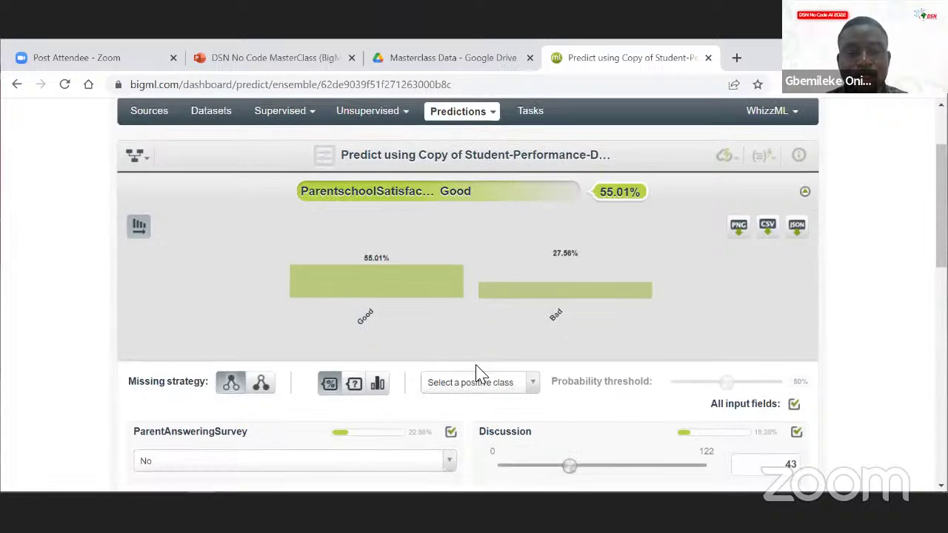
scroll(477, 374, down, 2)
scroll(477, 374, up, 1)
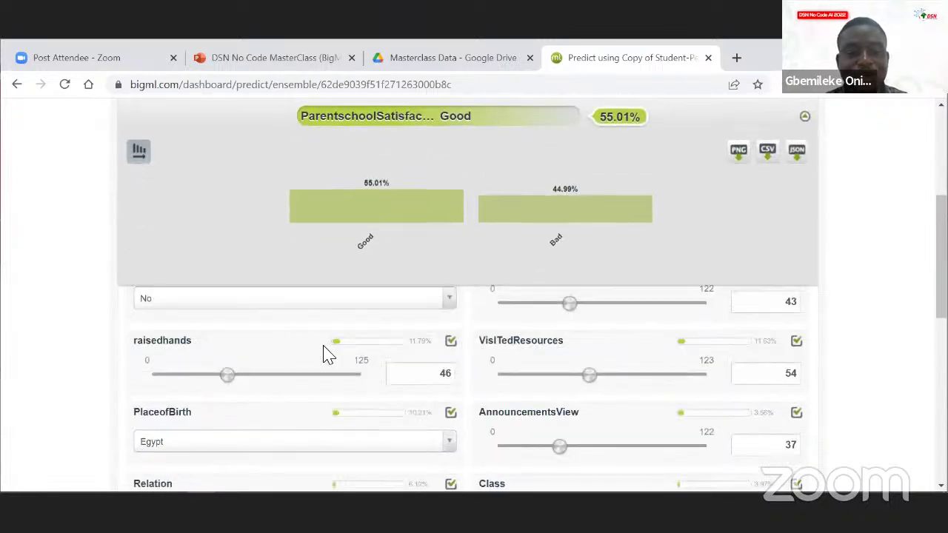
- Set the raisedhands input to 66 and the Discussion input to 60 for the prediction
click(263, 380)
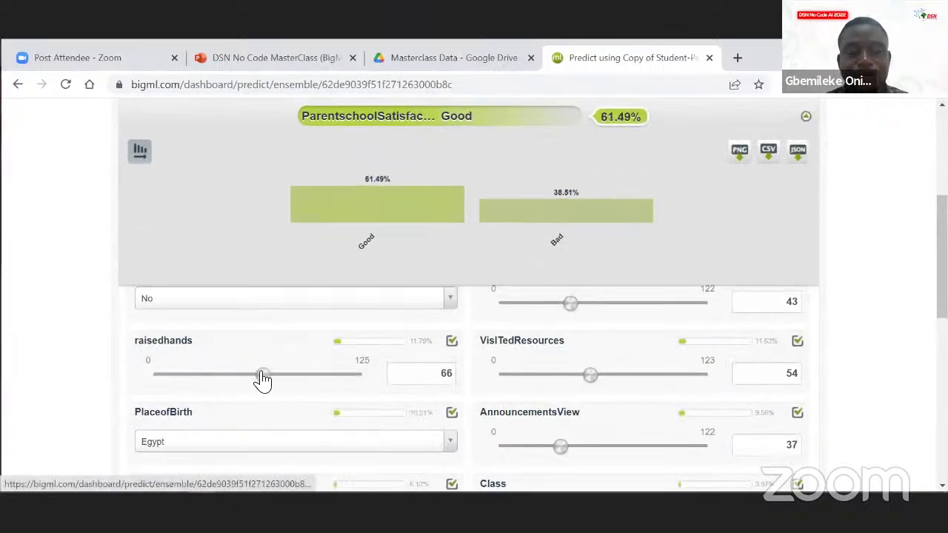
scroll(356, 359, up, 1)
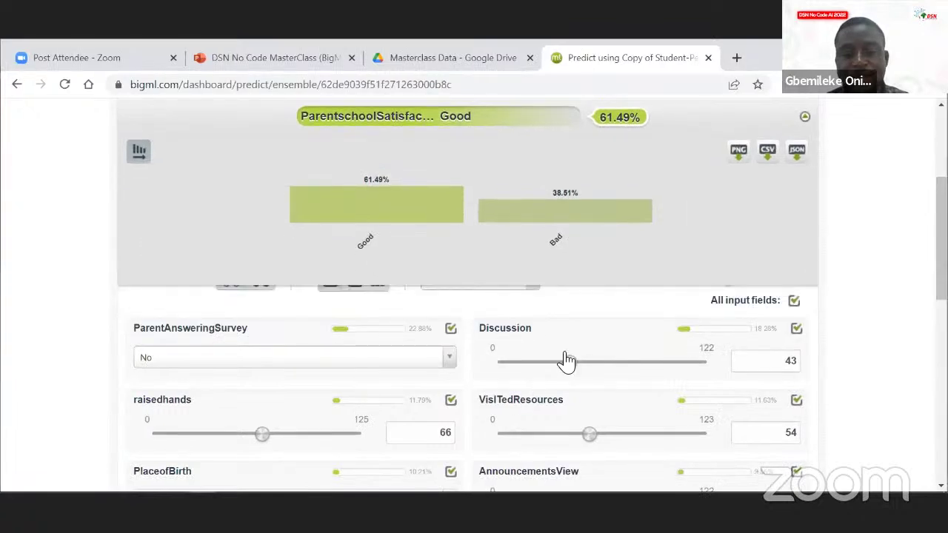
drag(569, 364, 603, 366)
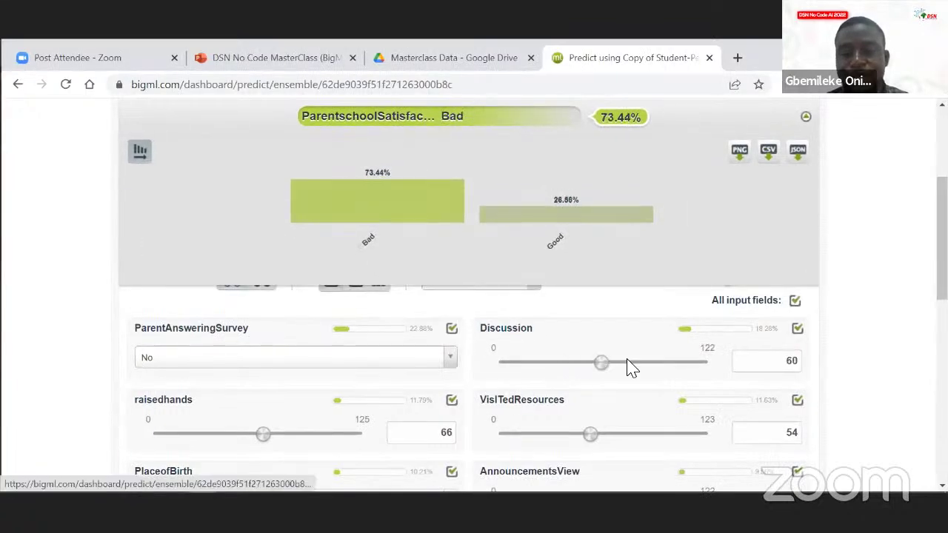
click(796, 371)
- Select Above-7 for StudentAbsenceDays and save the prediction as Copy of Student-Performance-Dataset_v2 | Training (70%)
scroll(590, 376, down, 2)
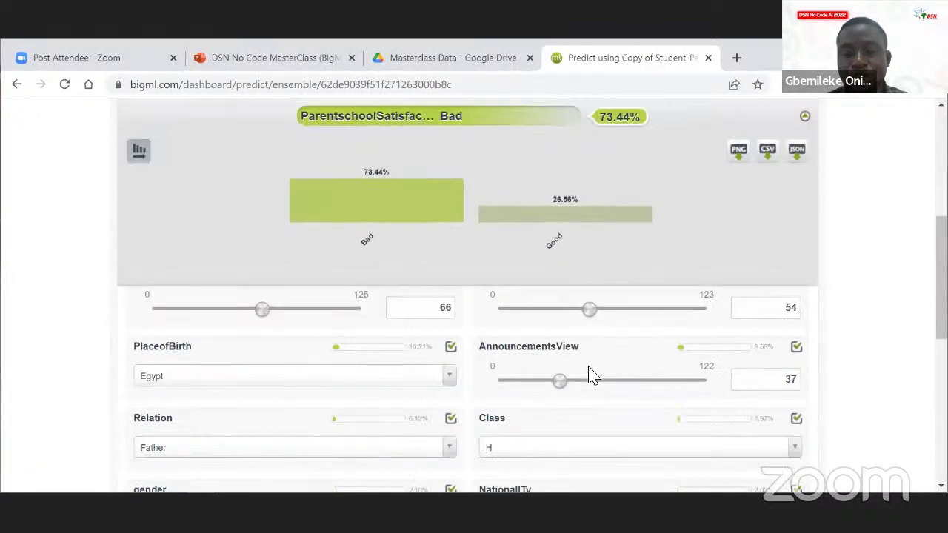
scroll(589, 375, down, 3)
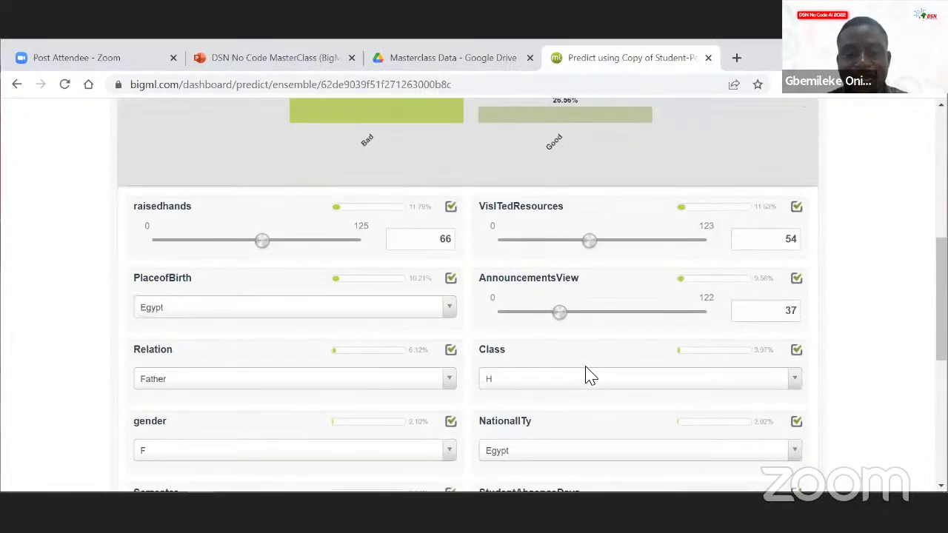
scroll(368, 361, down, 1)
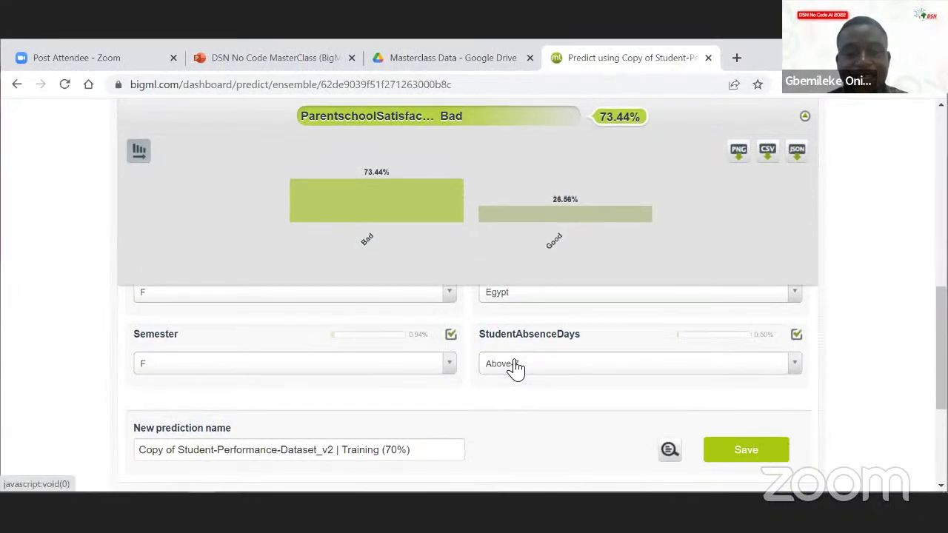
click(513, 366)
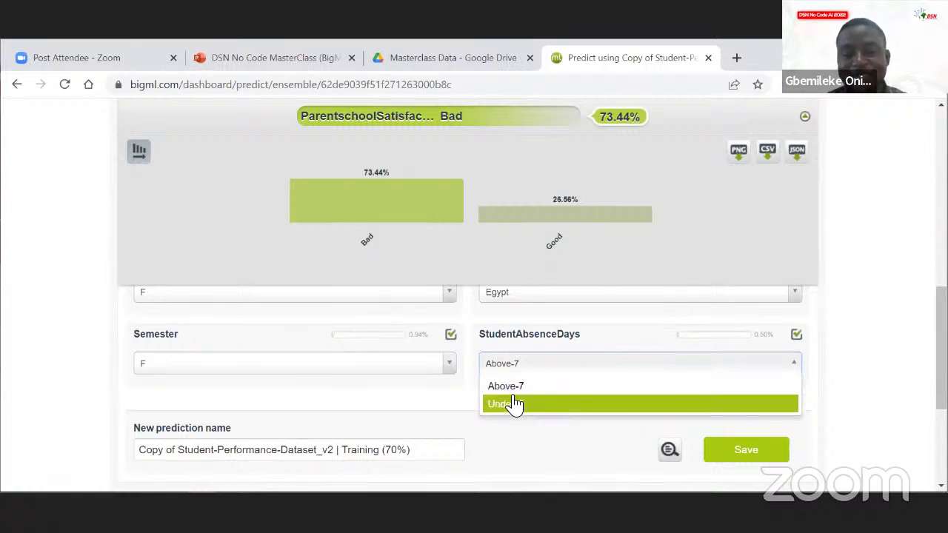
click(514, 388)
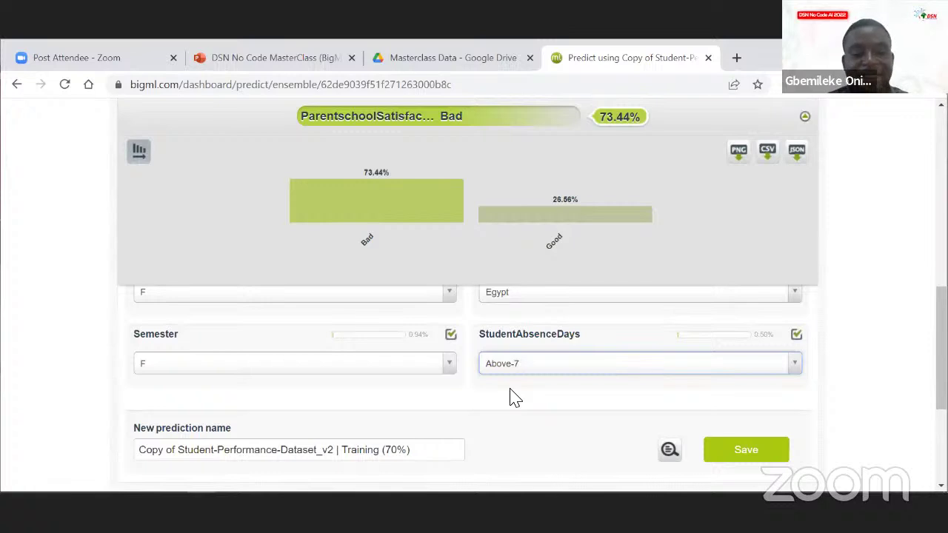
scroll(513, 396, down, 1)
click(747, 378)
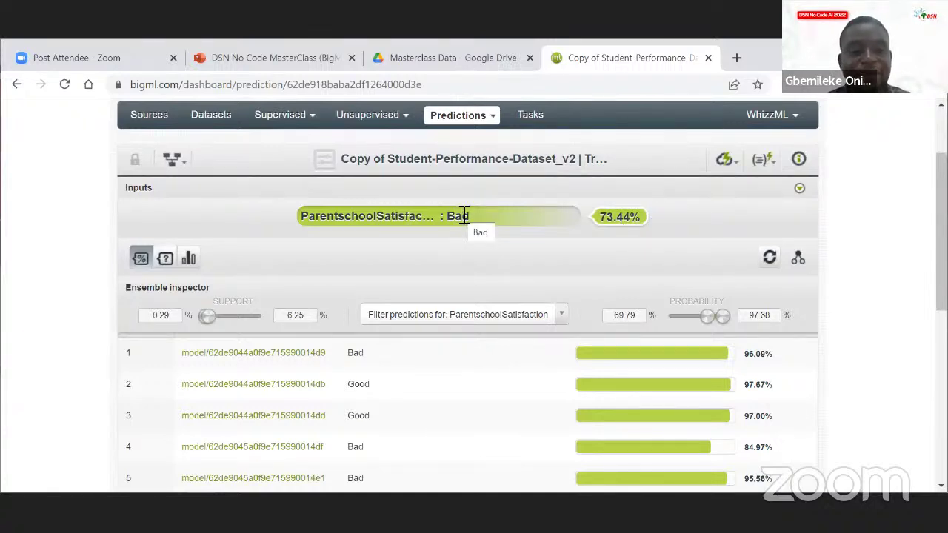
- Review the individual model predictions and their probabilities in the saved prediction's ensemble inspector
scroll(463, 216, down, 5)
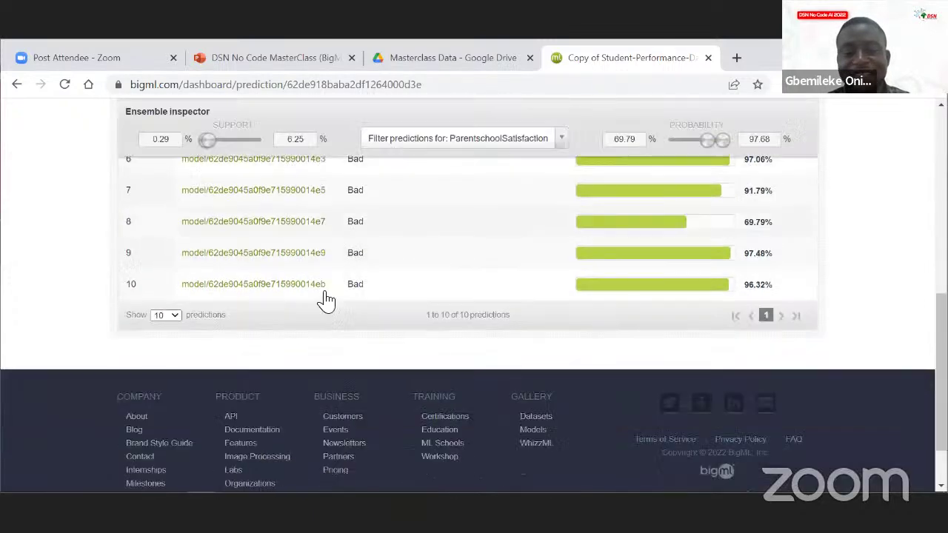
scroll(325, 296, up, 6)
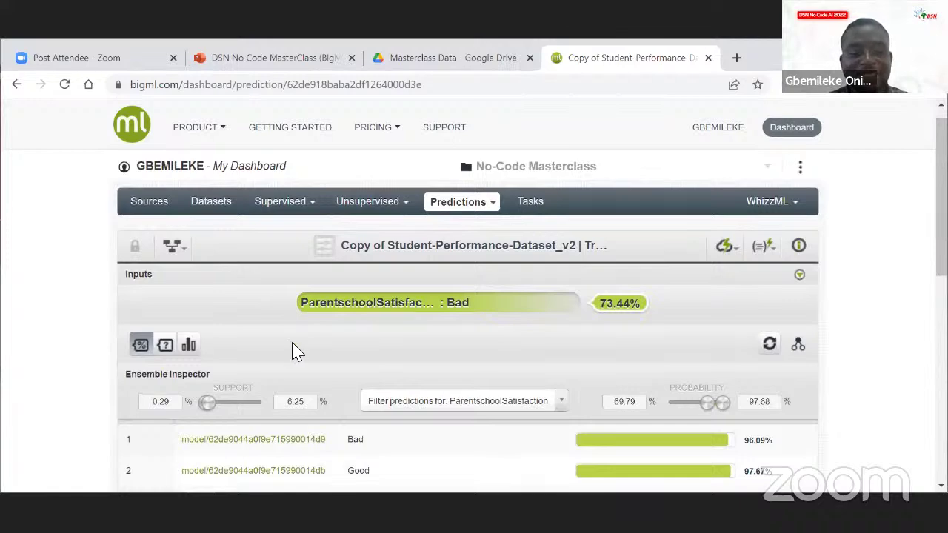
scroll(294, 352, up, 1)
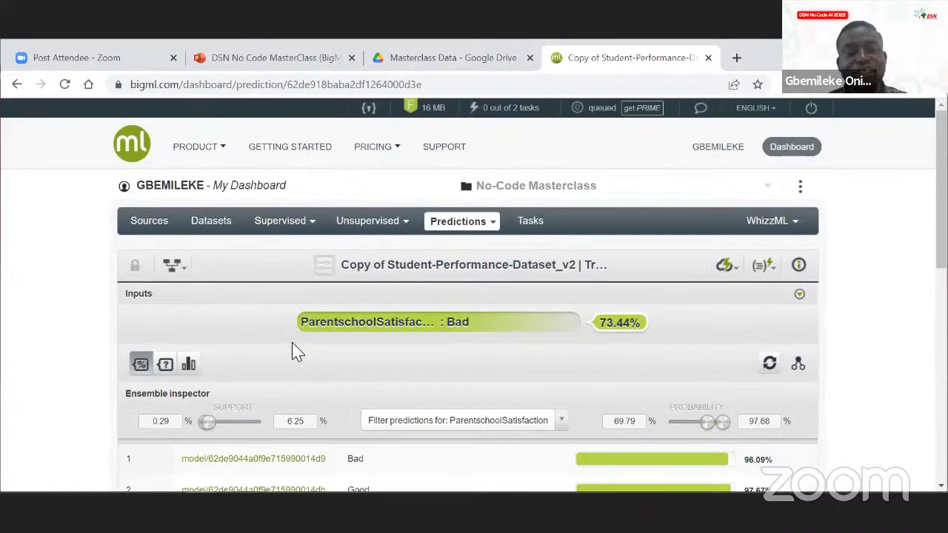
mouse_move(730, 271)
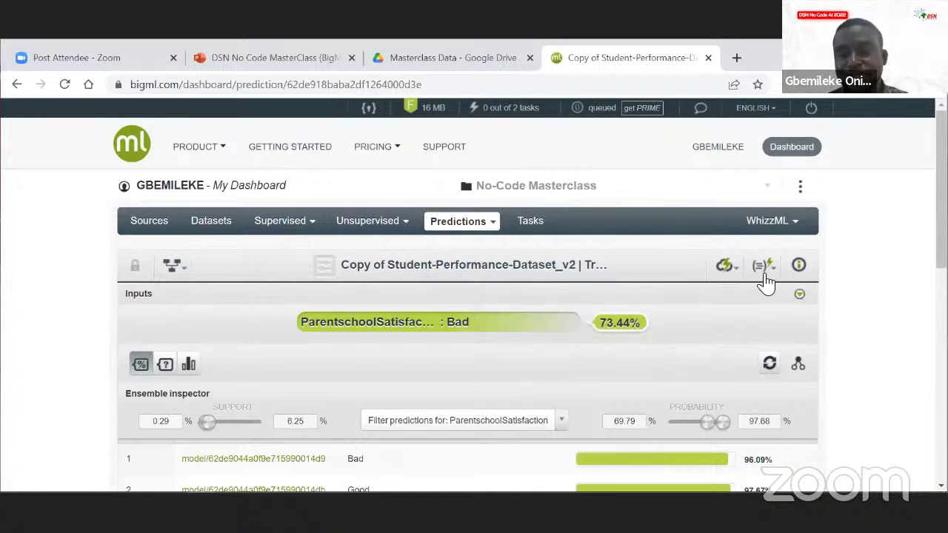
mouse_move(768, 278)
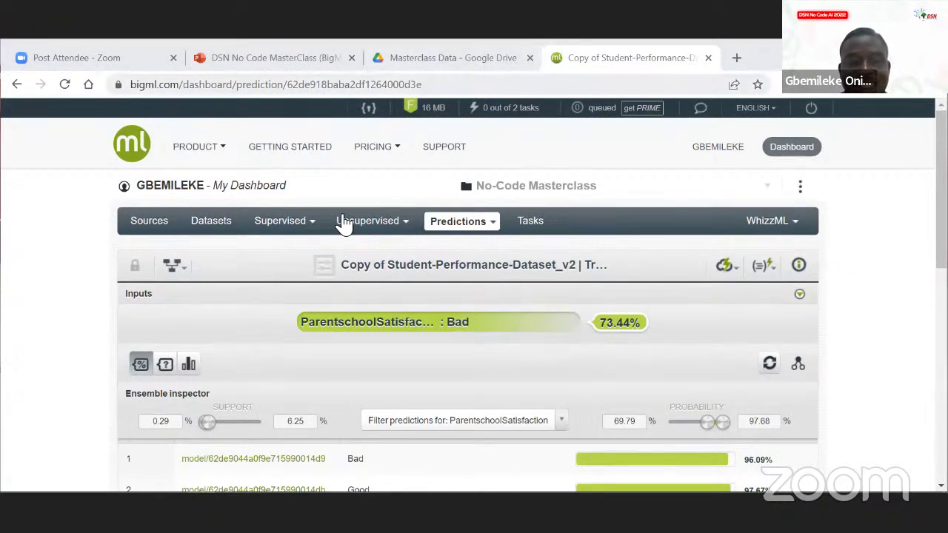
click(291, 223)
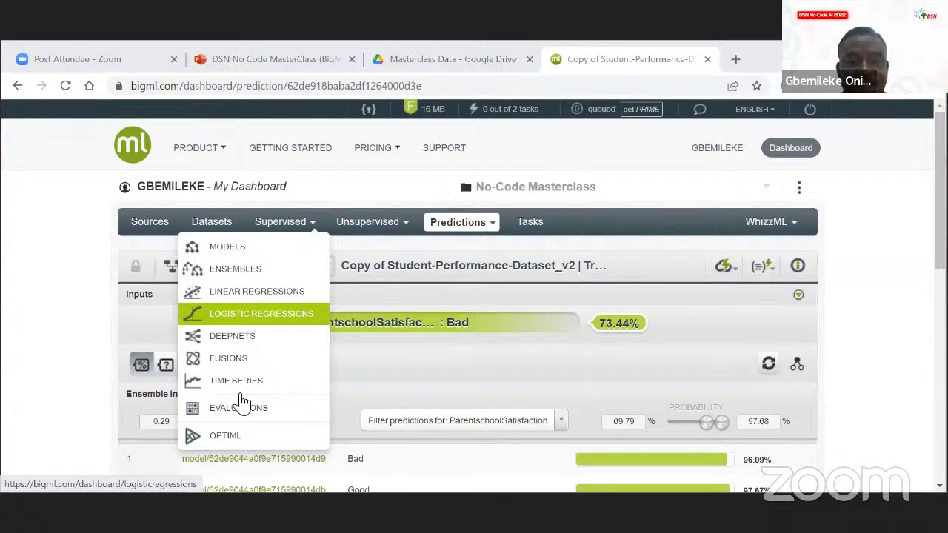
click(347, 225)
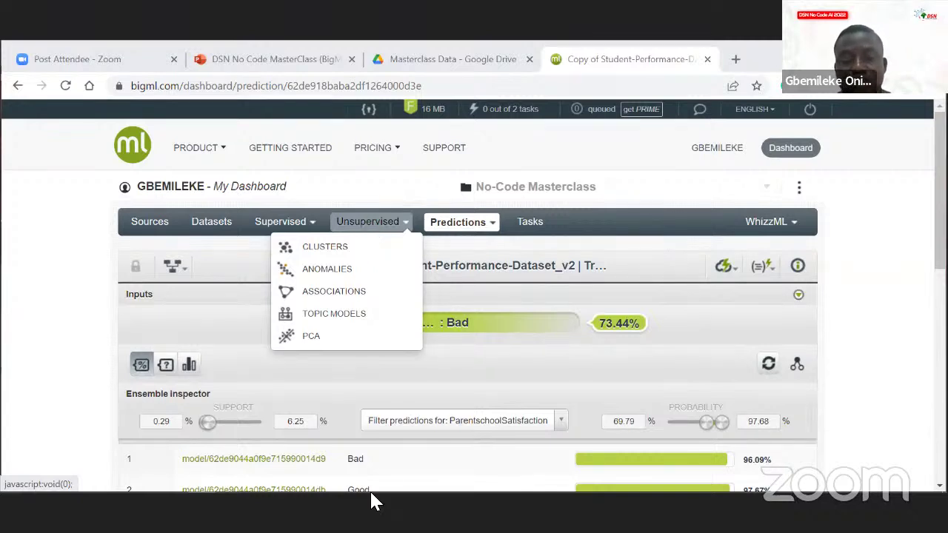
click(444, 317)
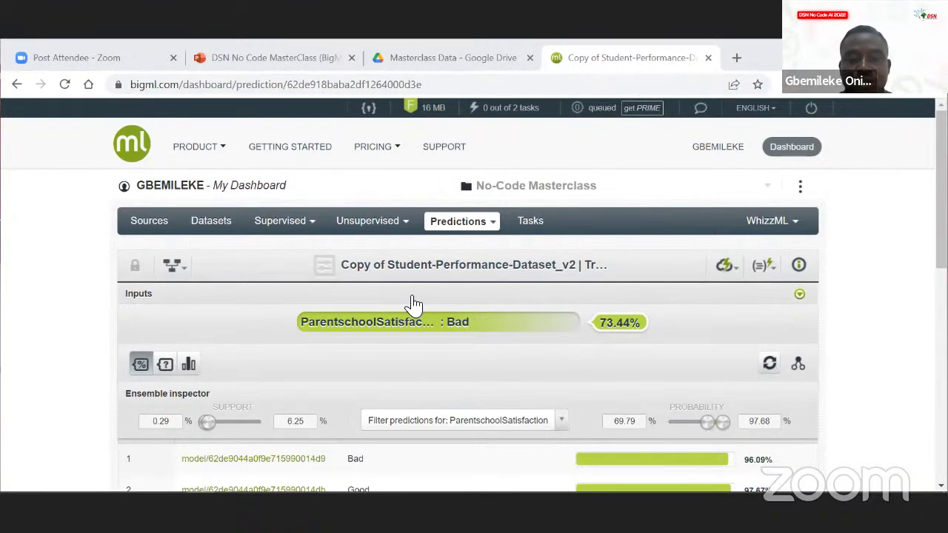
scroll(413, 303, down, 1)
click(729, 228)
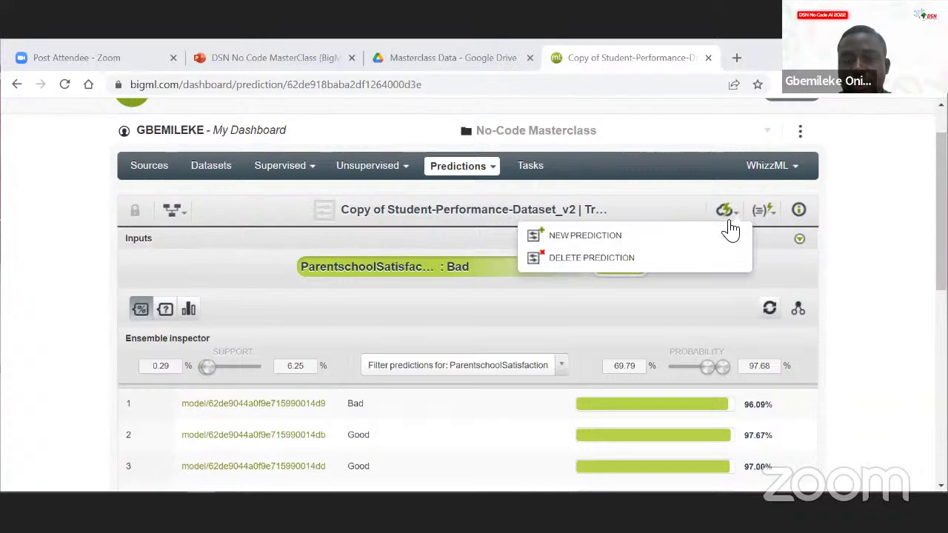
click(770, 217)
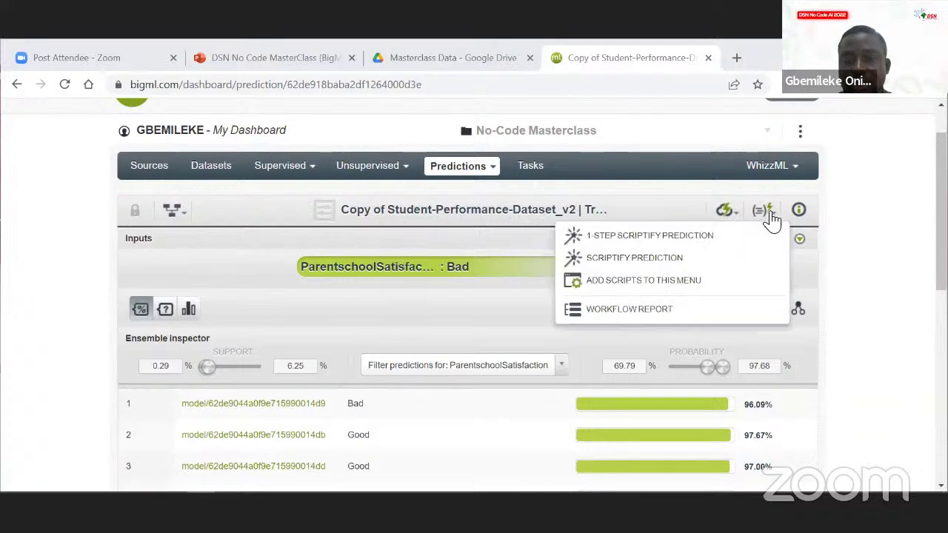
mouse_move(761, 212)
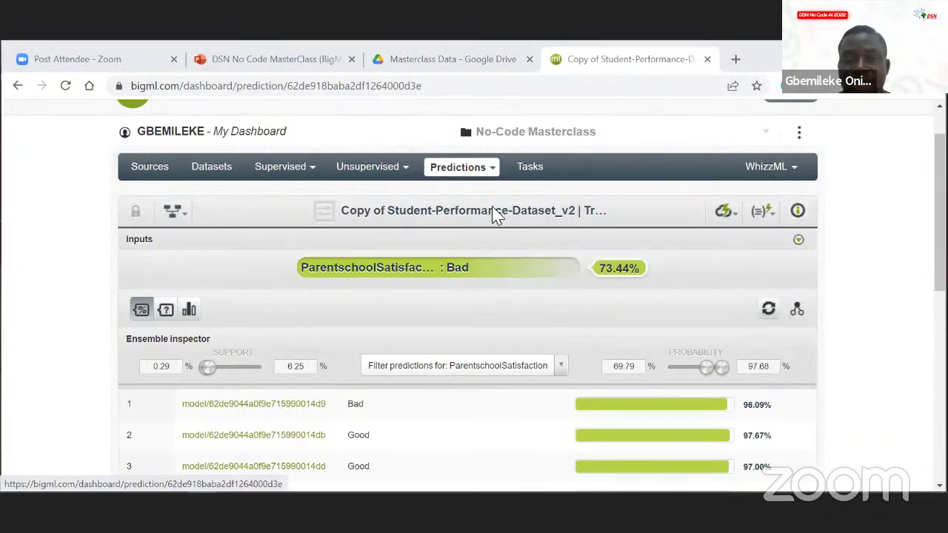
- Look through the project's list of supervised models, including the OptiML models
mouse_move(304, 172)
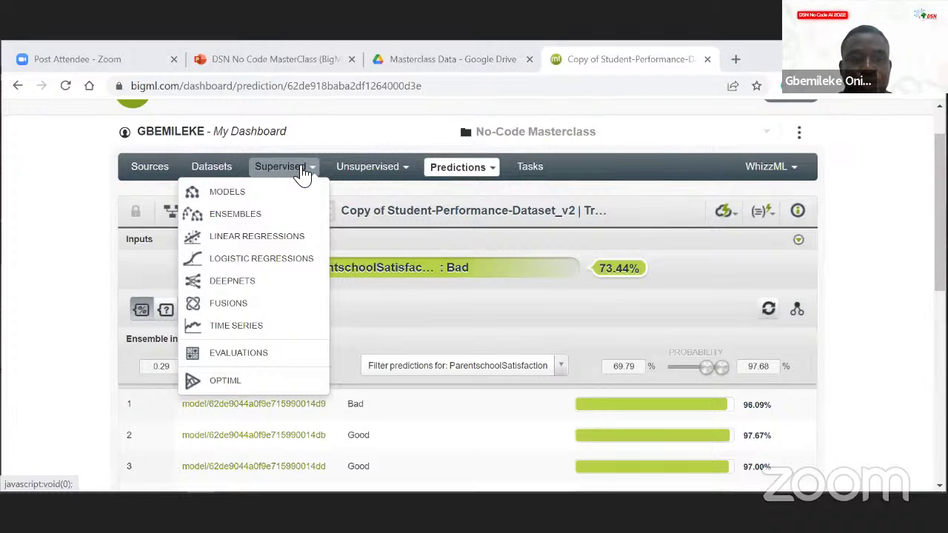
click(280, 191)
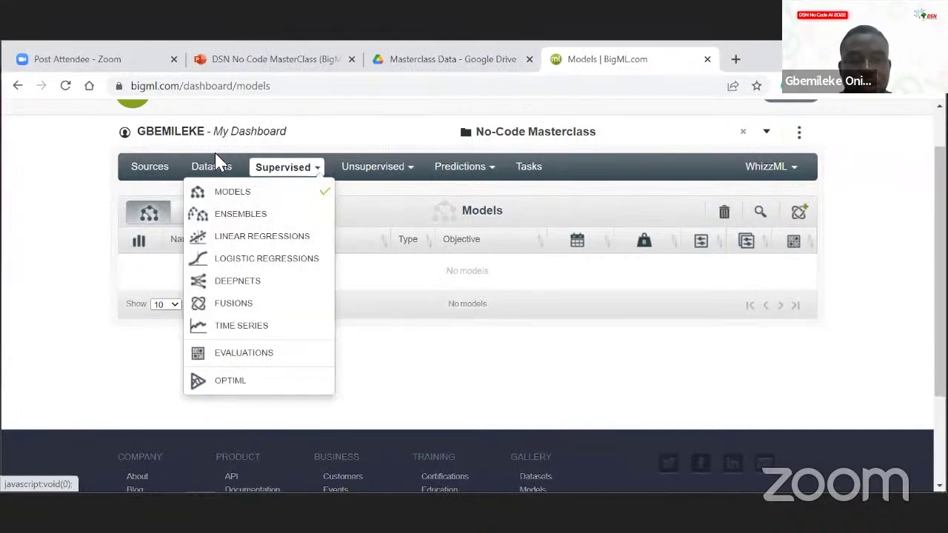
click(193, 211)
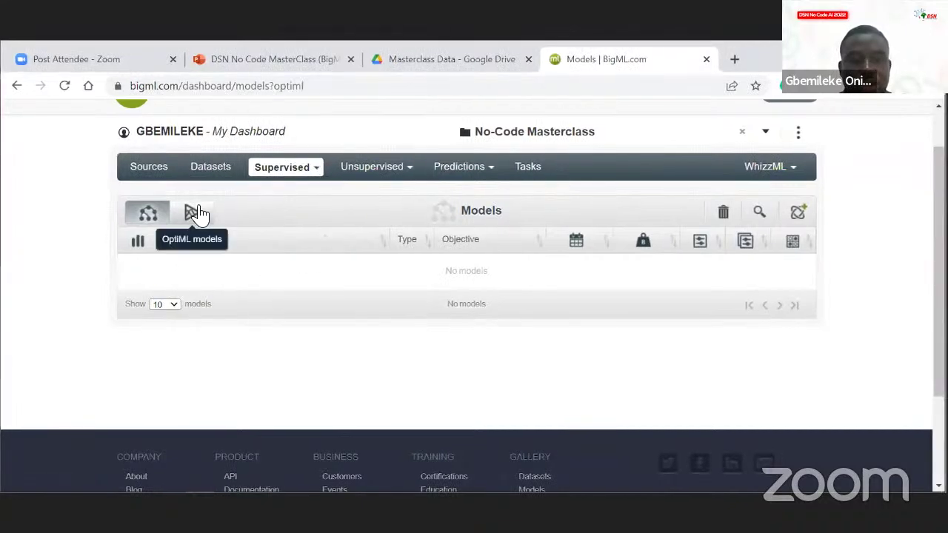
click(148, 213)
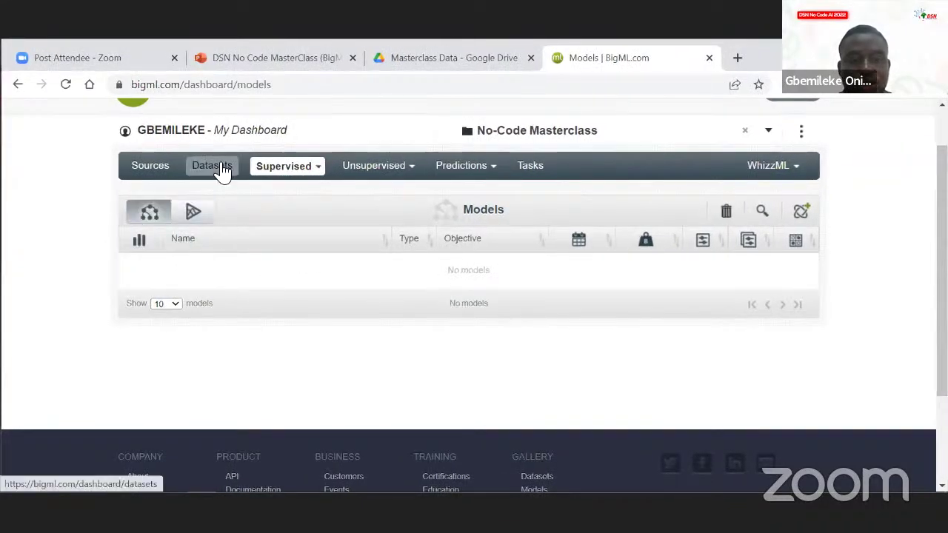
- Open the Training (70%) split of Copy of Student-Performance-Dataset_v2 from the project's datasets
click(225, 168)
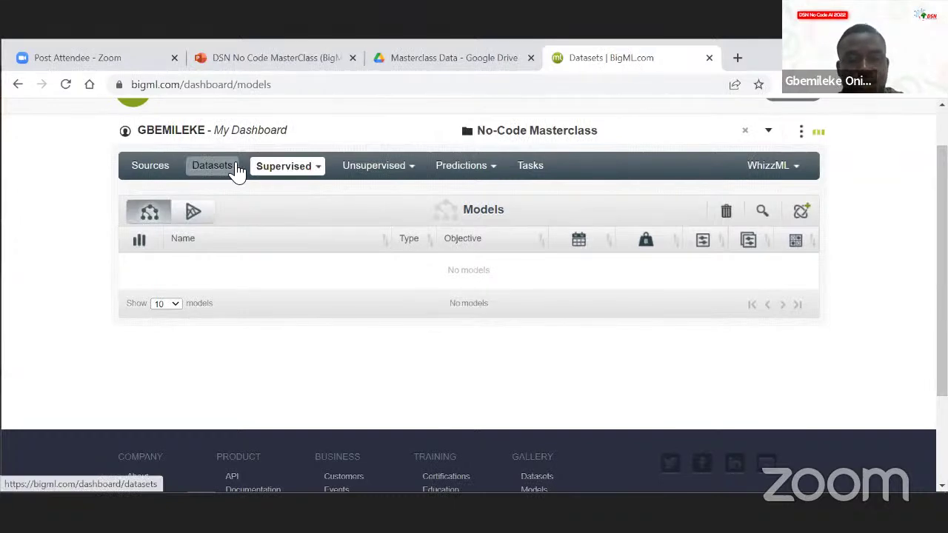
scroll(218, 307, down, 1)
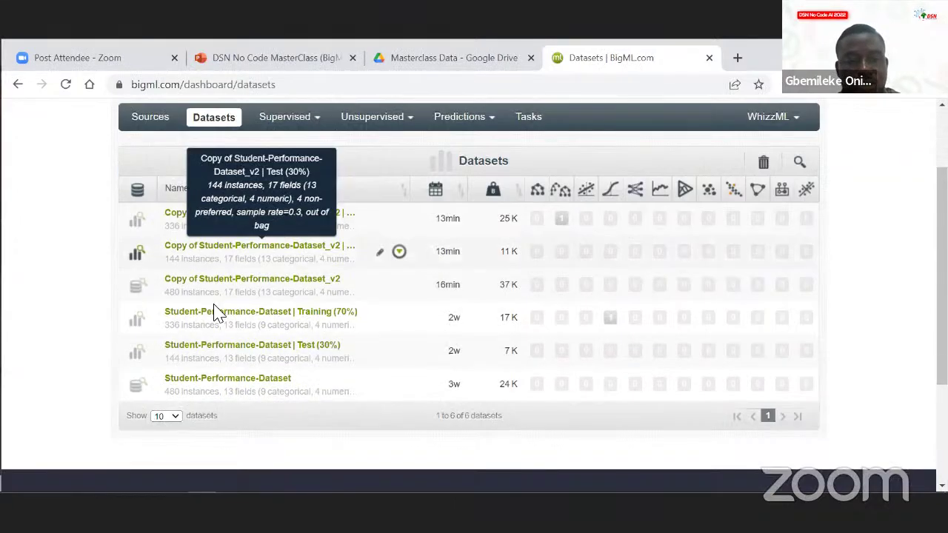
scroll(218, 314, down, 1)
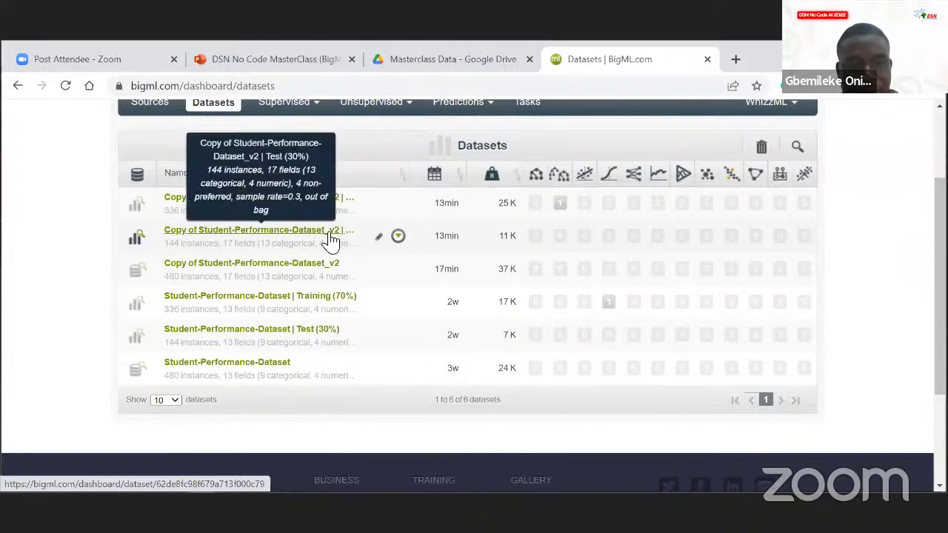
click(355, 204)
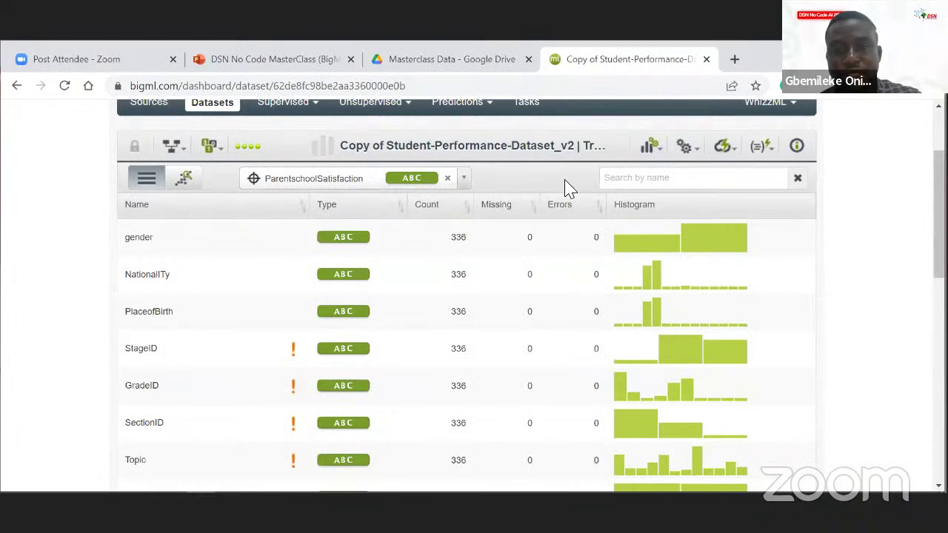
- Create a 1-click supervised ensemble from the training dataset with ParentschoolSatisfaction as the objective field
scroll(569, 187, up, 1)
click(666, 176)
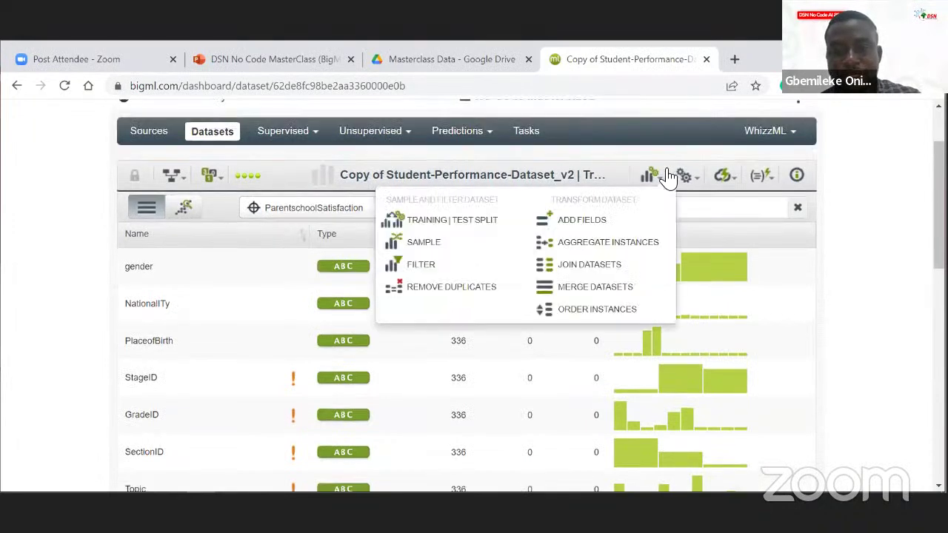
mouse_move(724, 178)
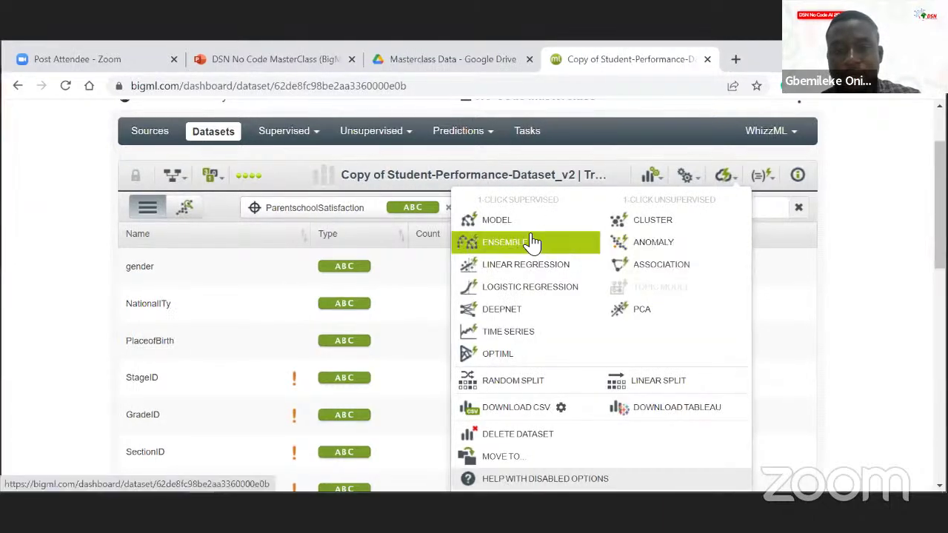
click(532, 243)
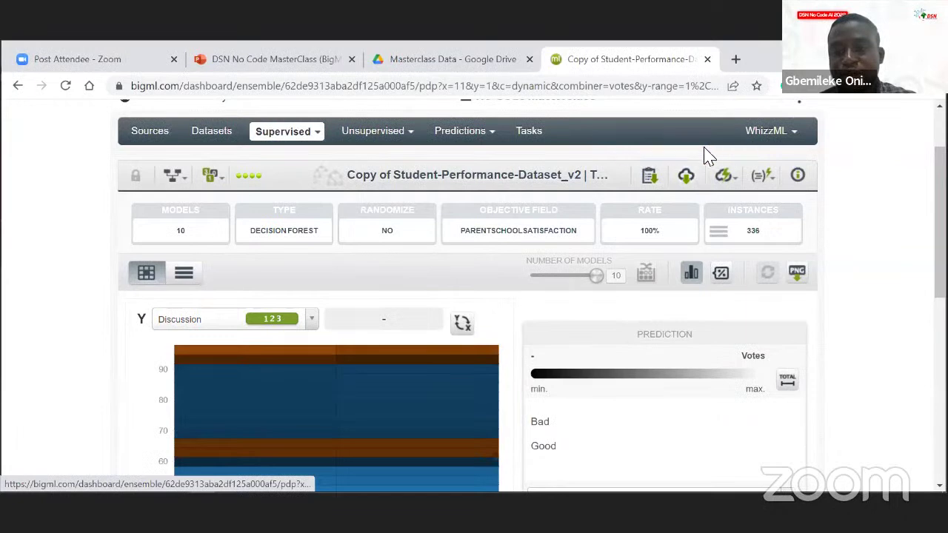
- Look over the new ensemble's partial dependence plot and input fields, and return to the project's sources list
click(733, 165)
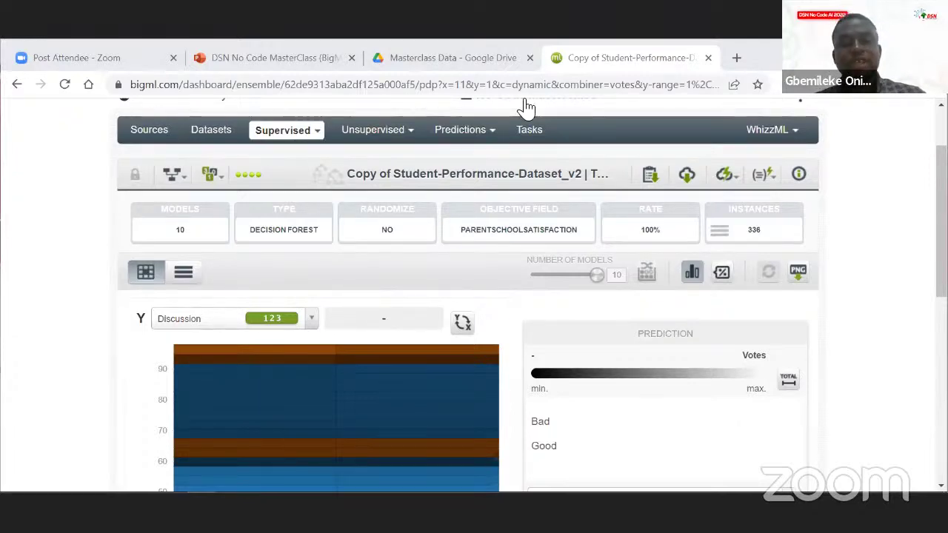
scroll(518, 271, down, 4)
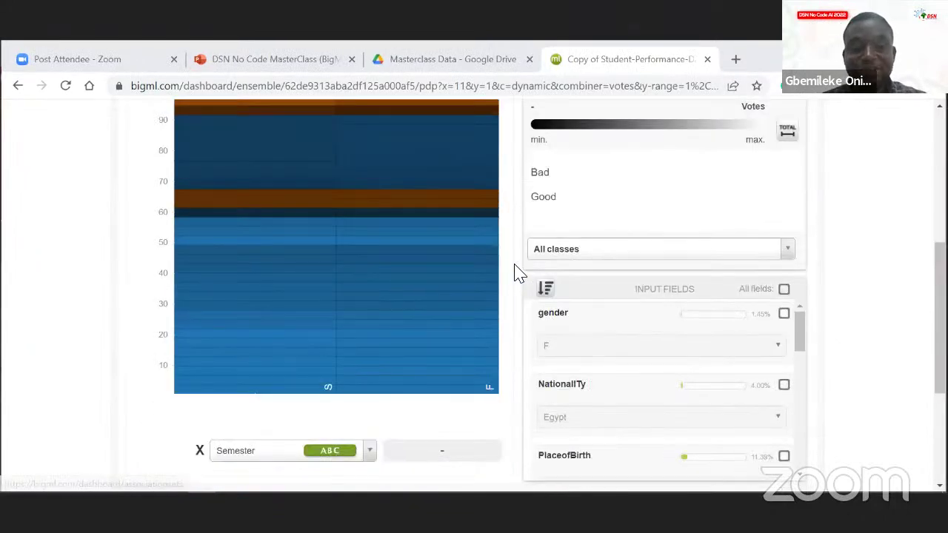
scroll(518, 273, up, 5)
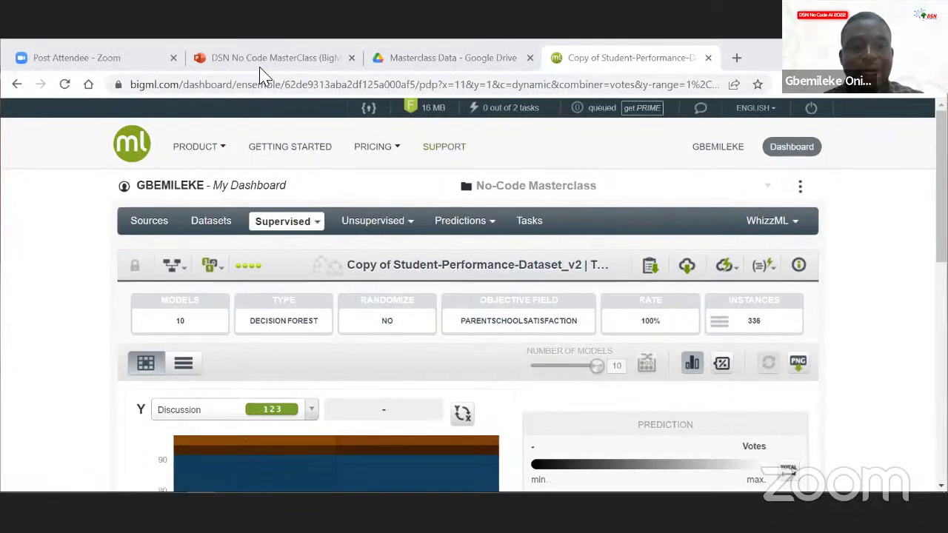
click(148, 223)
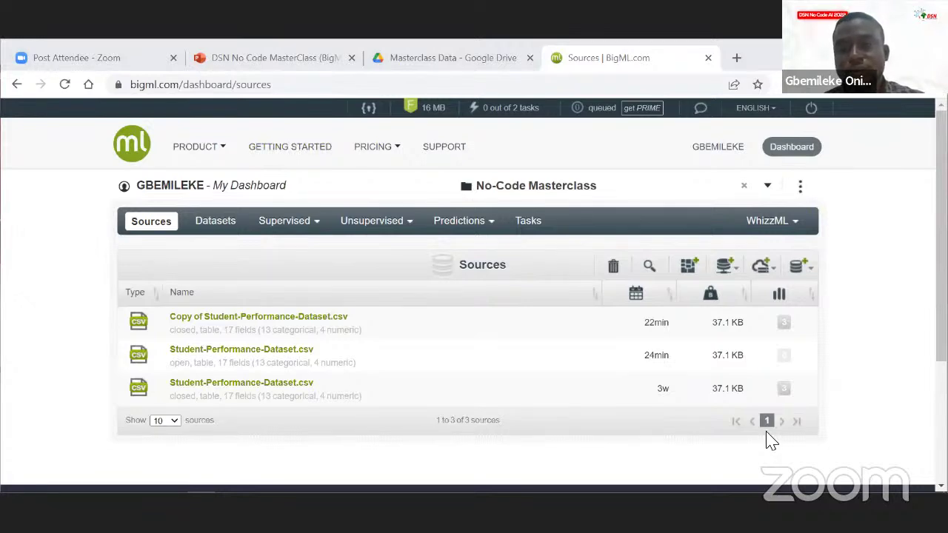
- Switch to the PowerPoint deck, present it from the Assignment slide and advance to the Solution slide
key(alt+Tab)
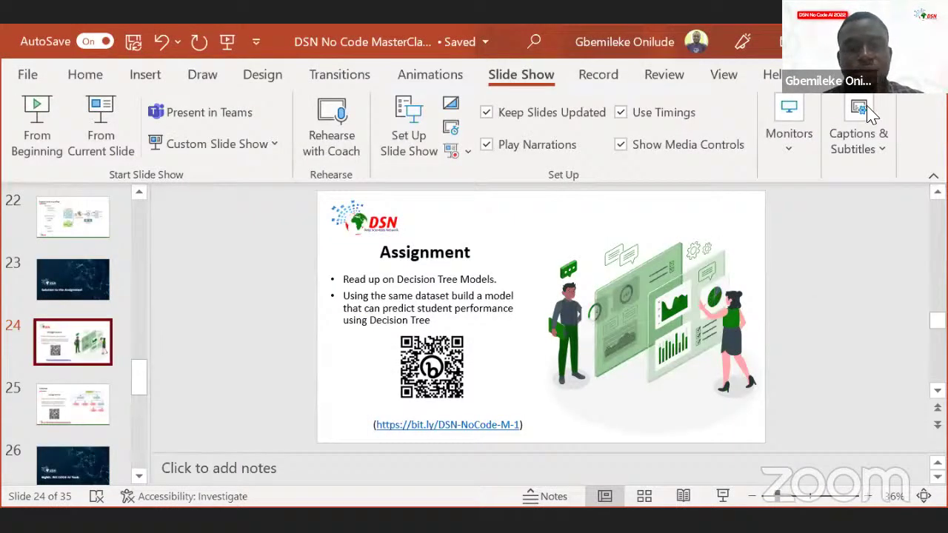
click(96, 109)
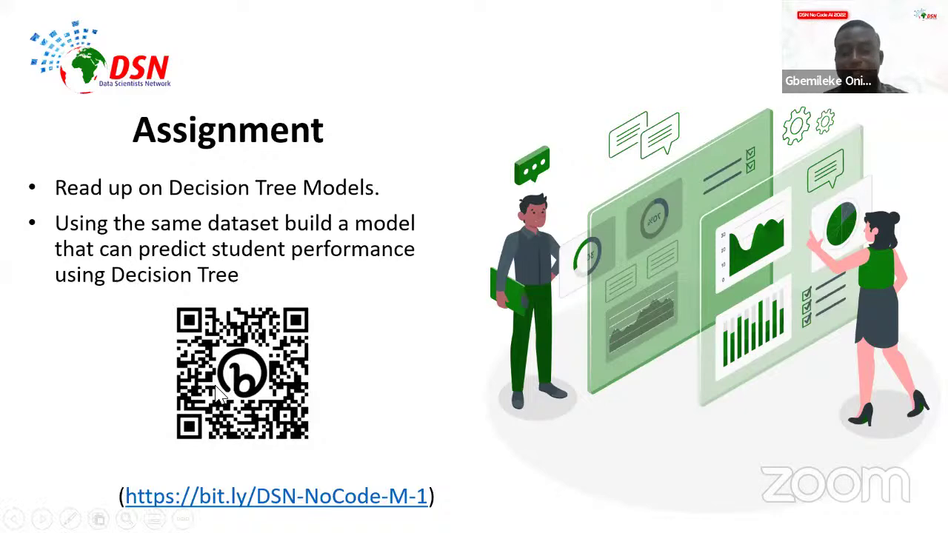
key(Right)
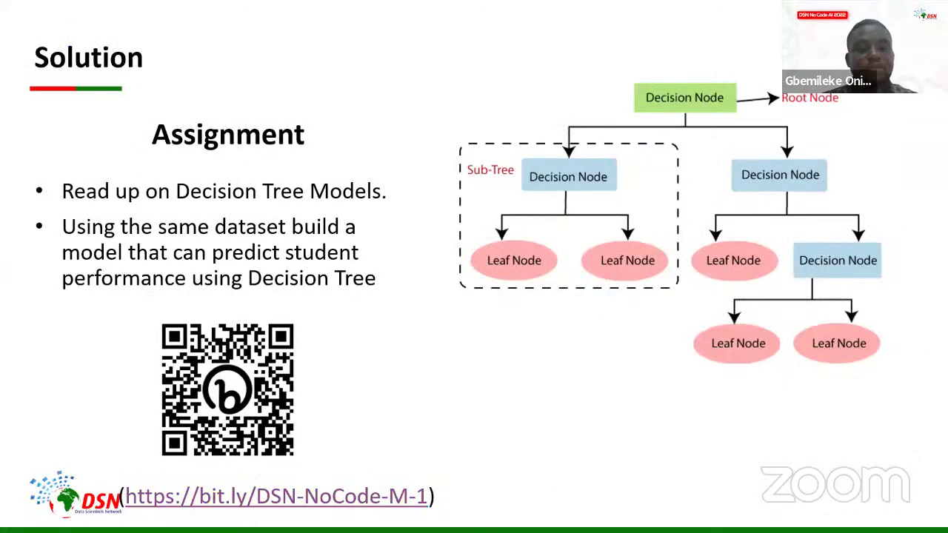
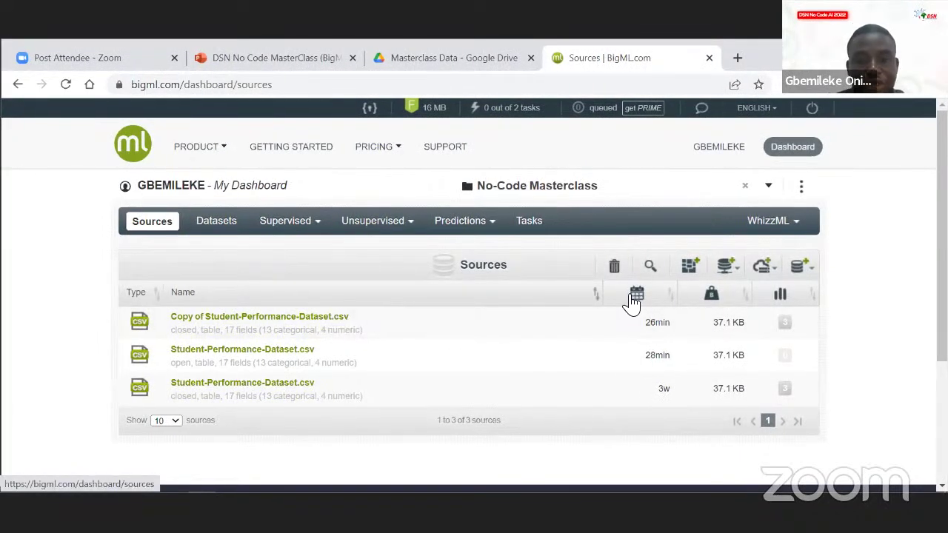
- Upload the local file Telco-Customer-Churn as a new source in BigML and open it
click(803, 268)
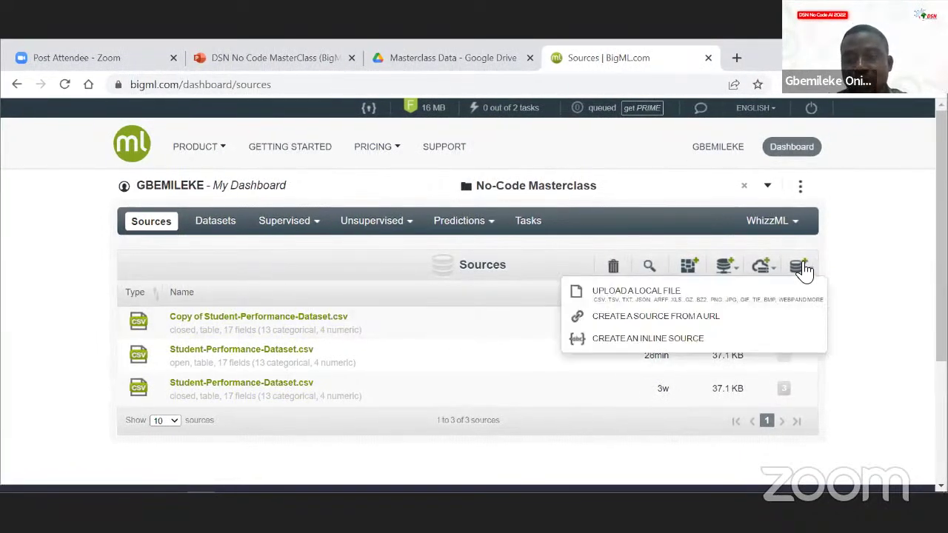
click(779, 300)
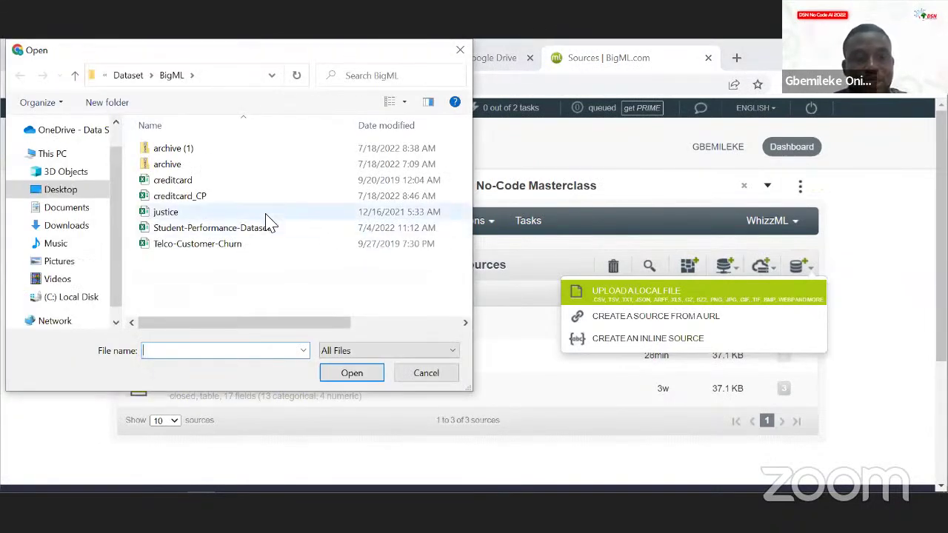
click(254, 245)
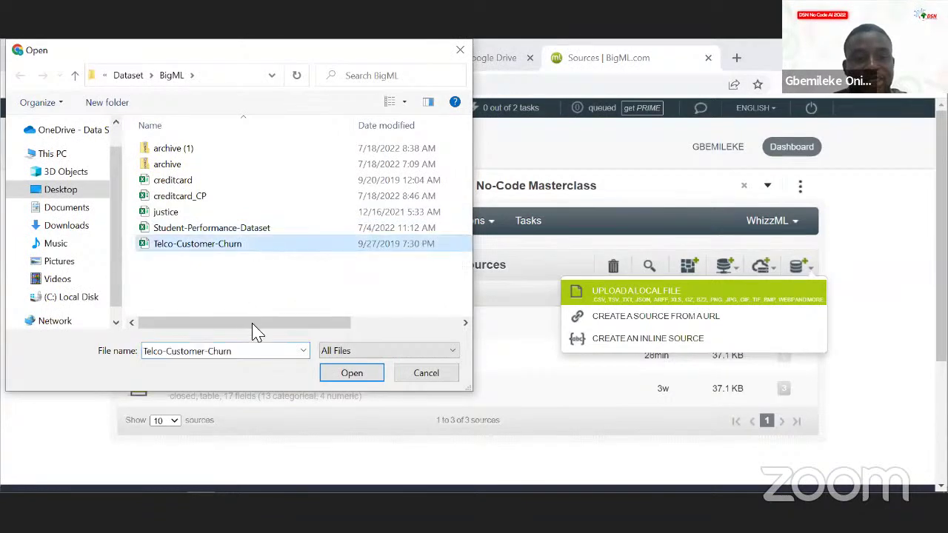
click(352, 374)
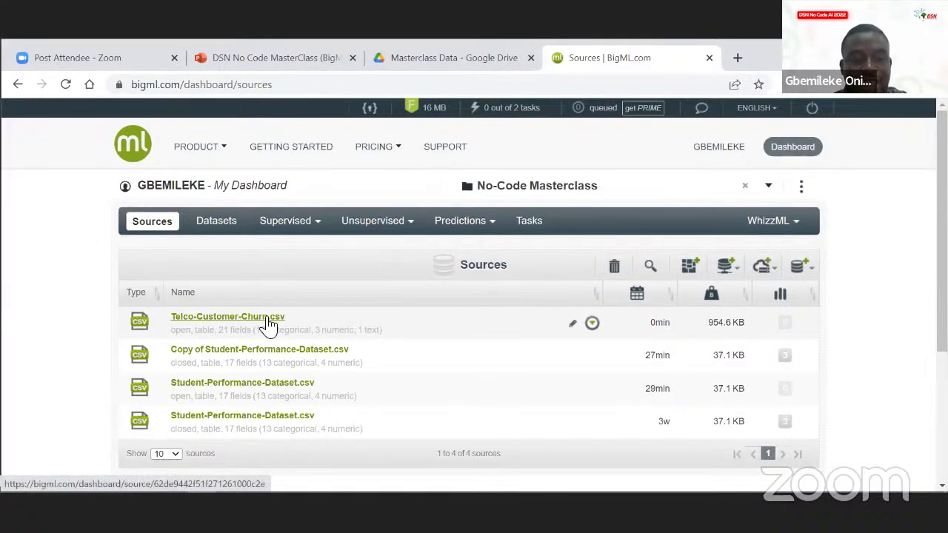
click(268, 324)
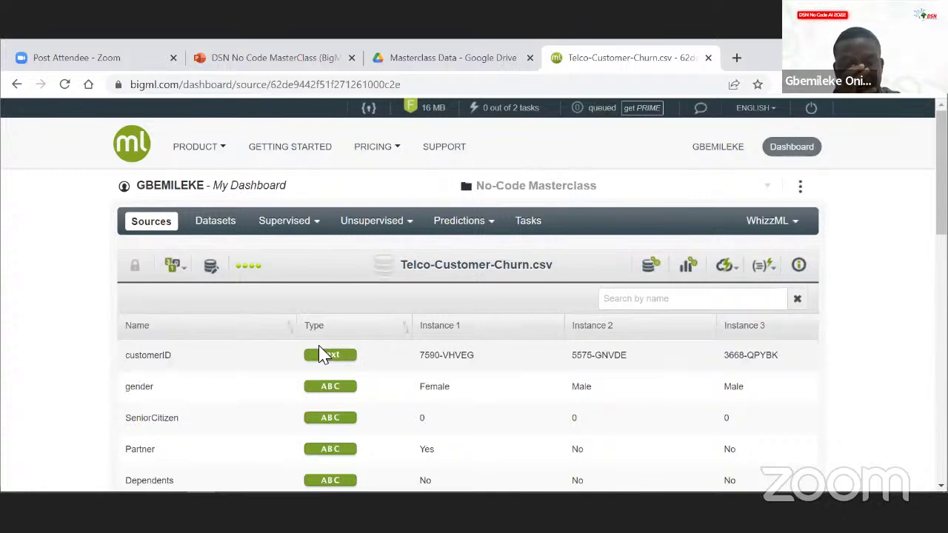
- Examine the field names, data types and sample instances of the Telco-Customer-Churn.csv source, from customerID through Churn
scroll(319, 355, down, 3)
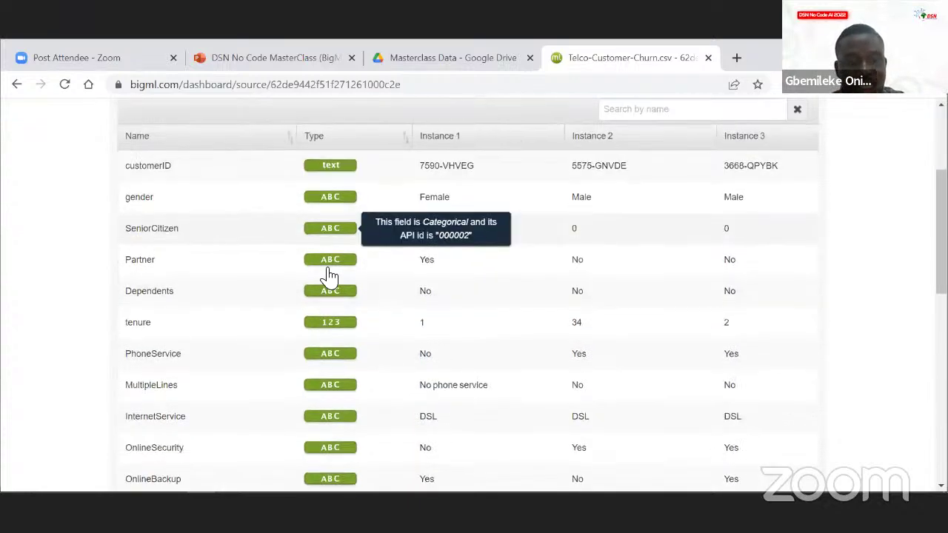
scroll(308, 392, down, 4)
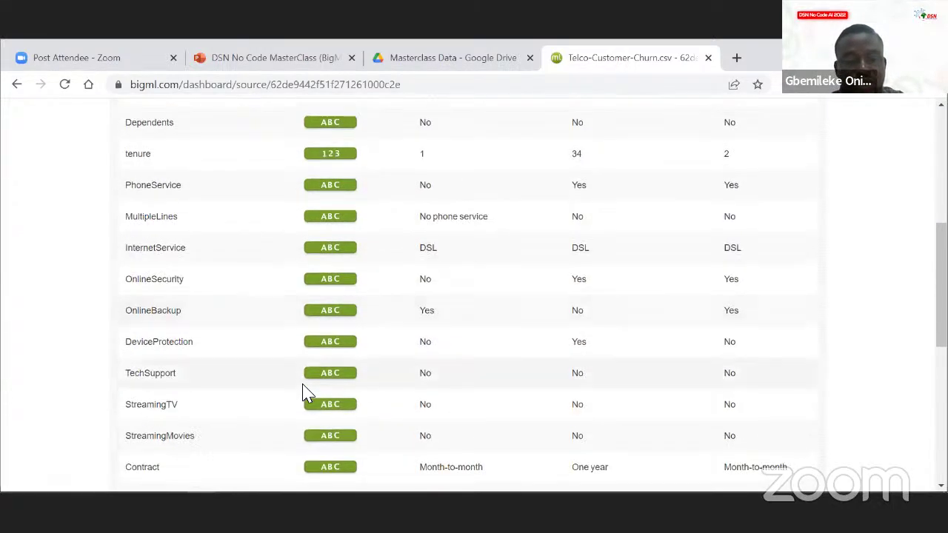
scroll(308, 393, down, 3)
scroll(307, 392, up, 4)
scroll(307, 393, up, 5)
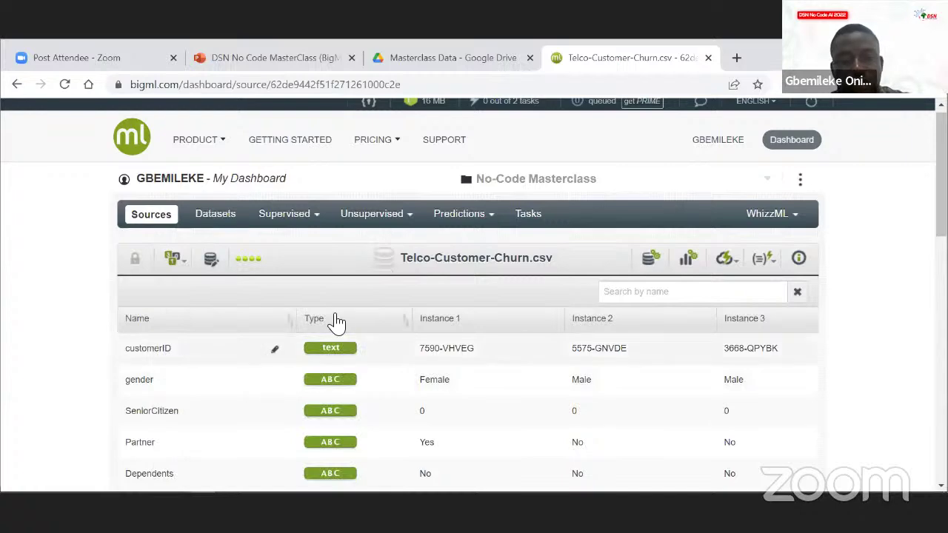
scroll(334, 321, down, 2)
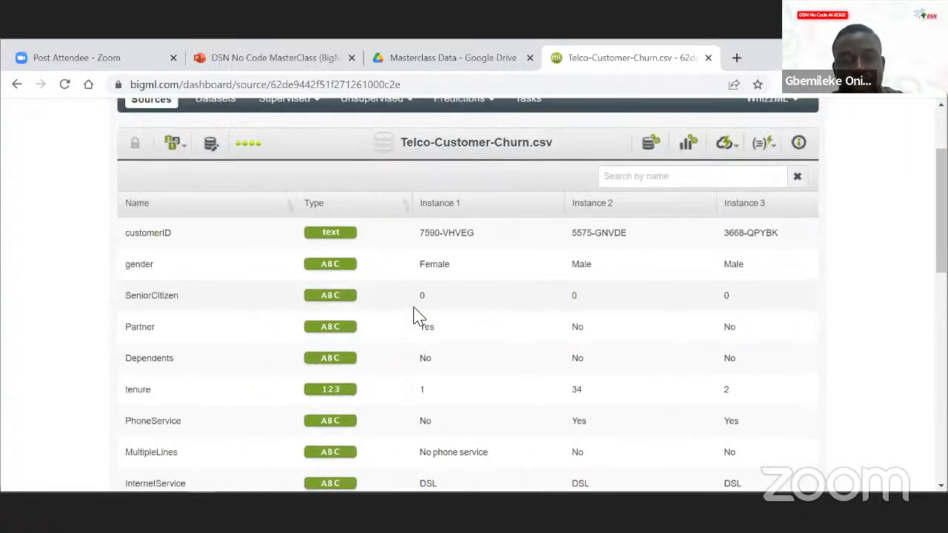
scroll(414, 311, down, 1)
scroll(413, 311, up, 1)
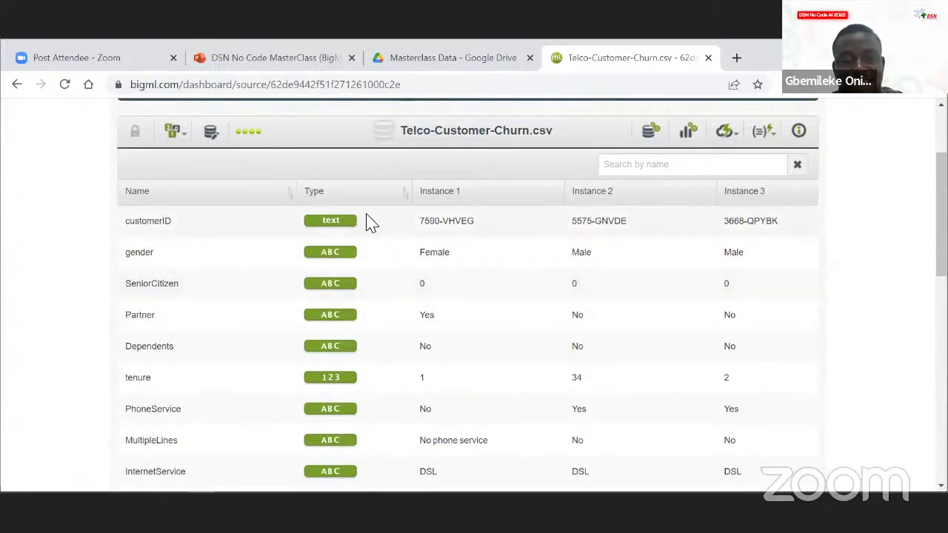
mouse_move(341, 260)
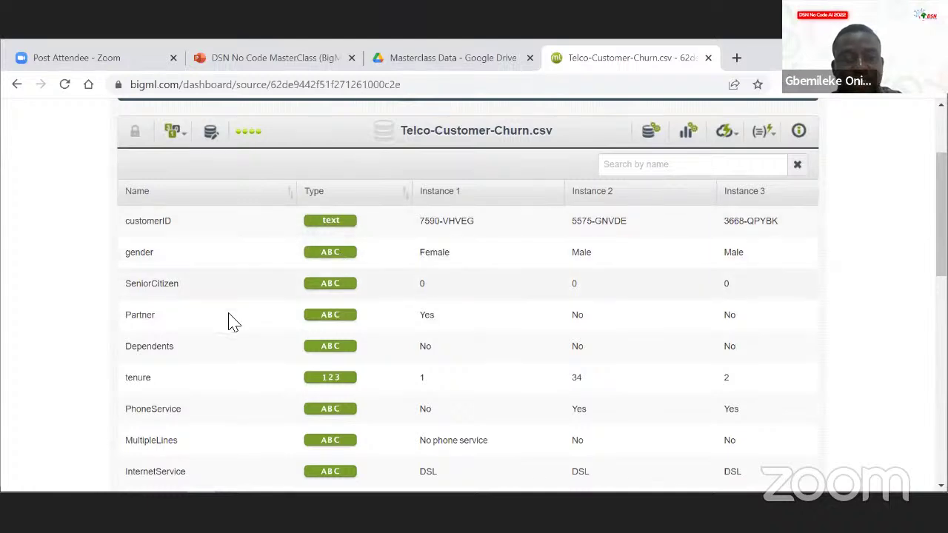
scroll(229, 321, down, 1)
mouse_move(328, 245)
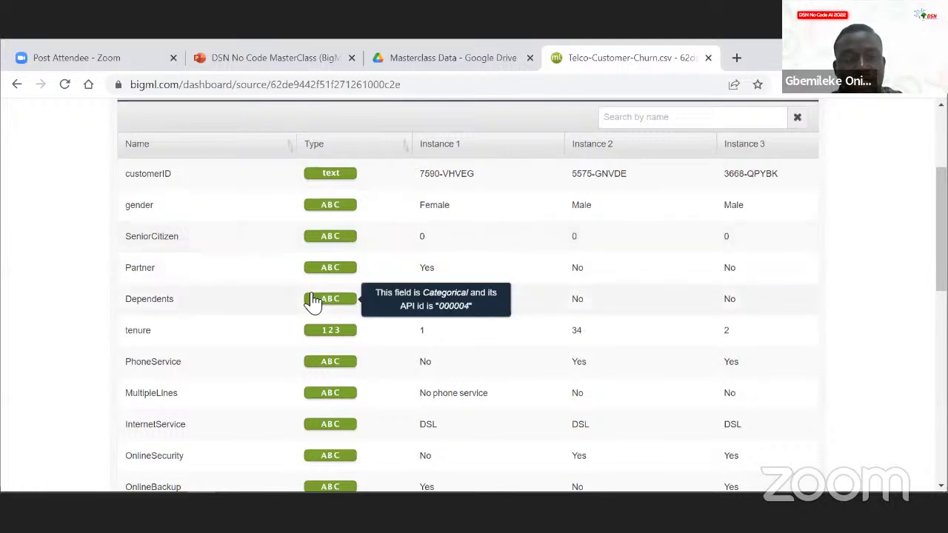
scroll(263, 266, down, 1)
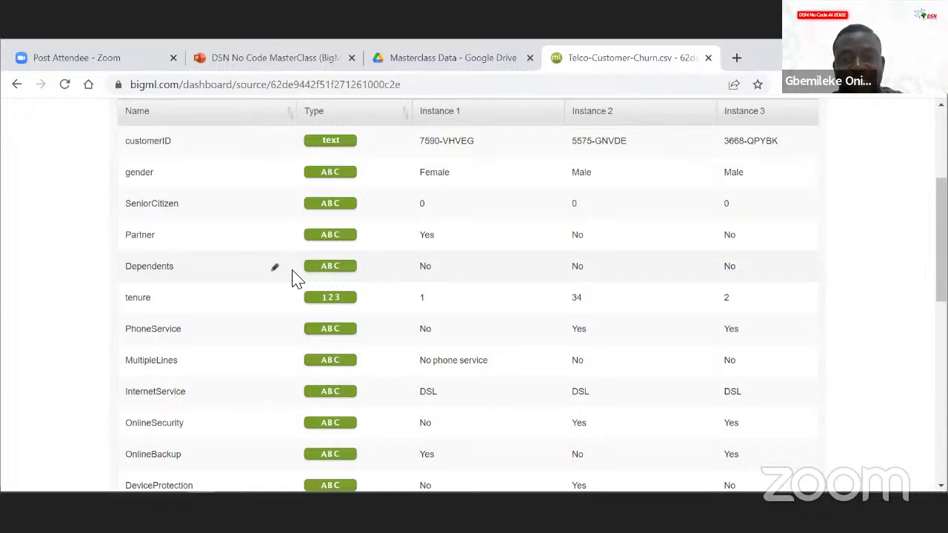
scroll(296, 278, down, 1)
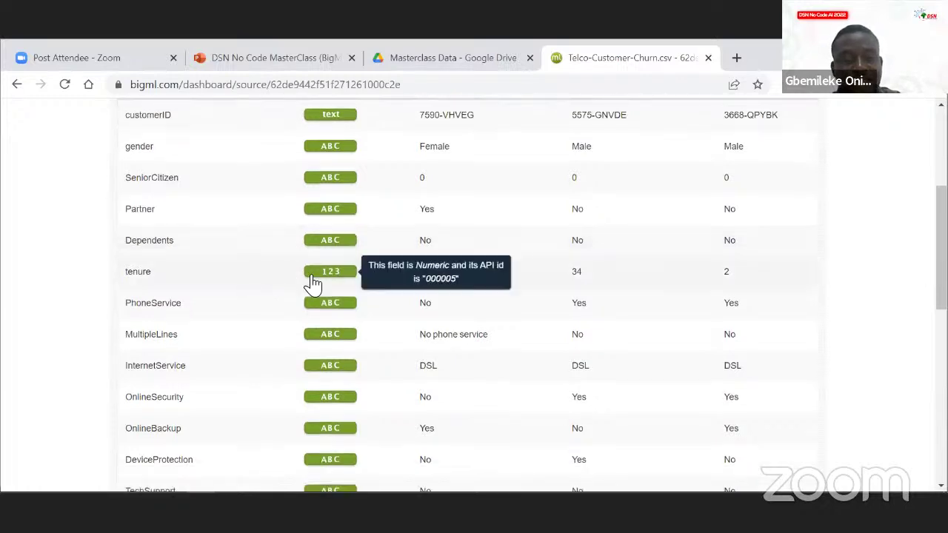
scroll(249, 311, down, 1)
scroll(249, 311, down, 1)
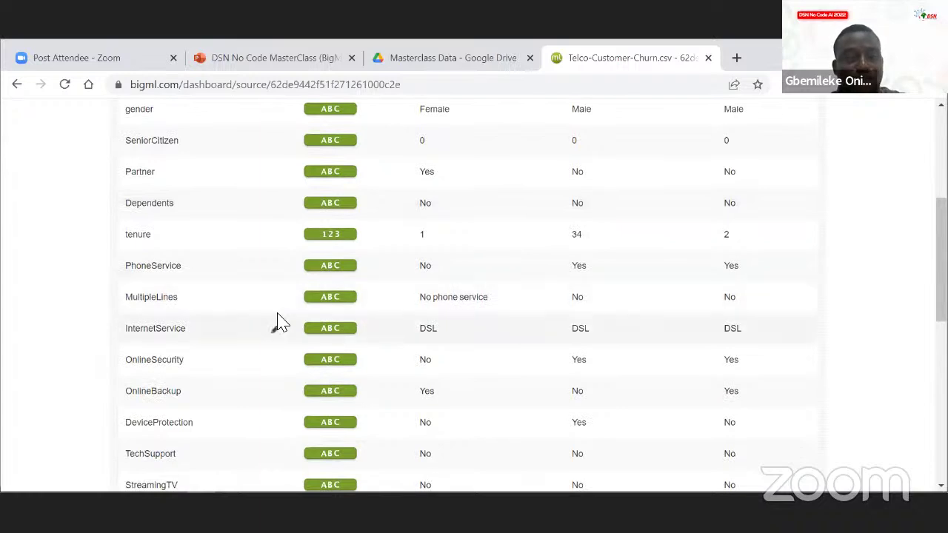
scroll(278, 322, down, 3)
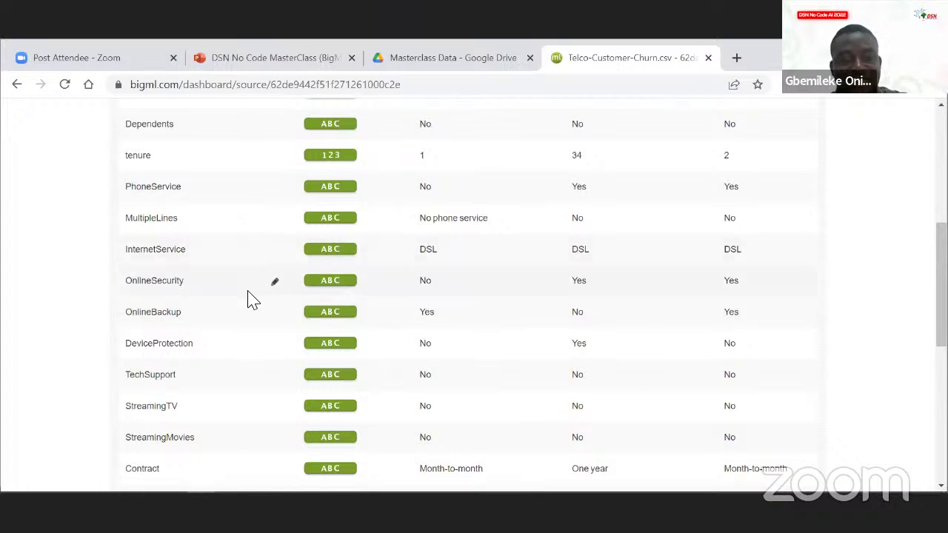
scroll(269, 343, down, 2)
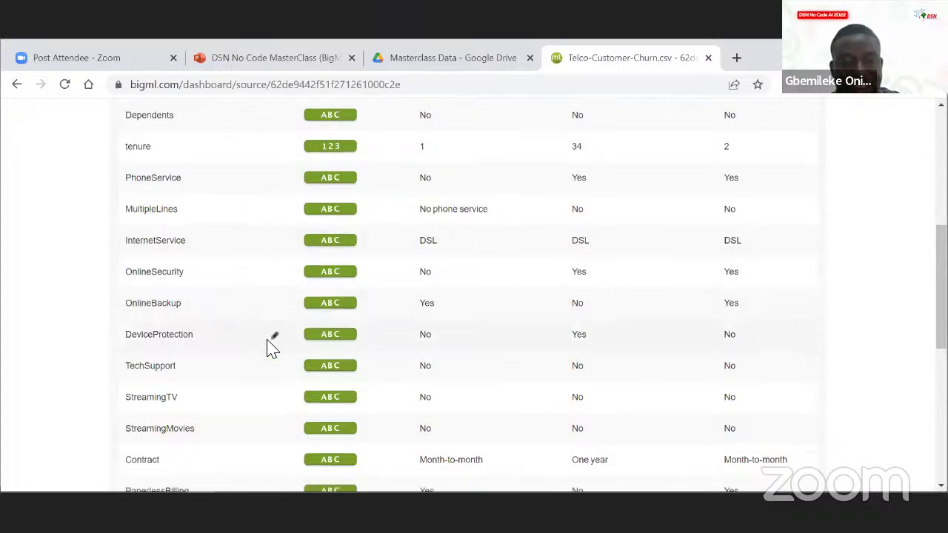
scroll(271, 346, down, 6)
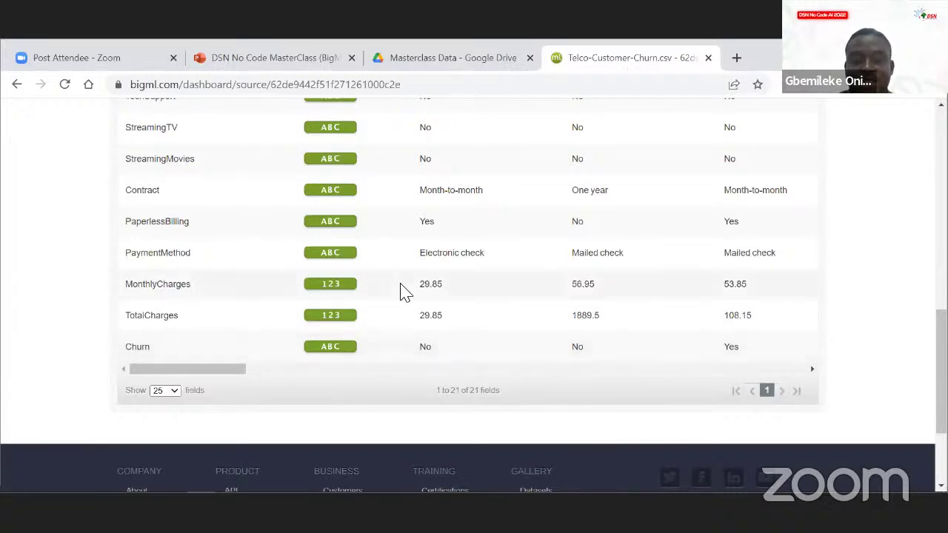
scroll(402, 290, up, 5)
scroll(403, 291, up, 2)
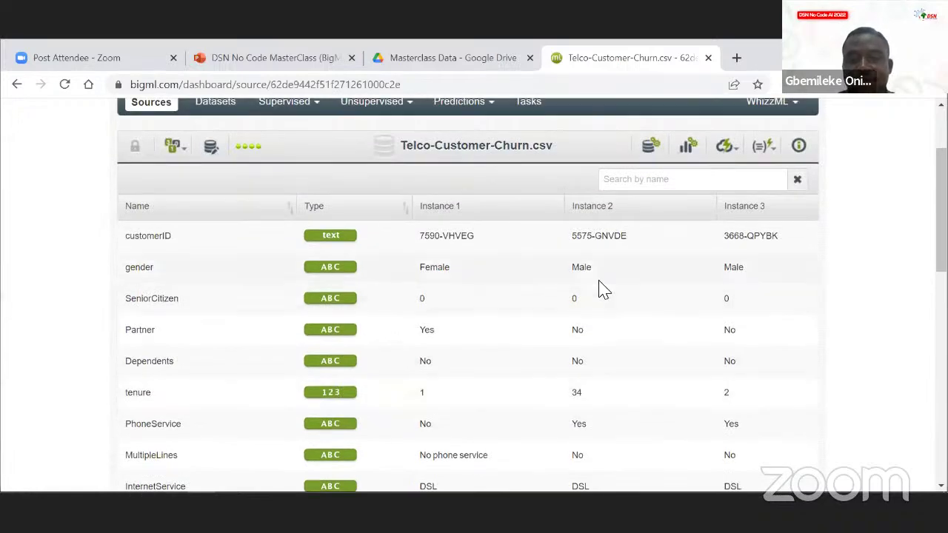
scroll(387, 277, down, 1)
scroll(389, 280, up, 1)
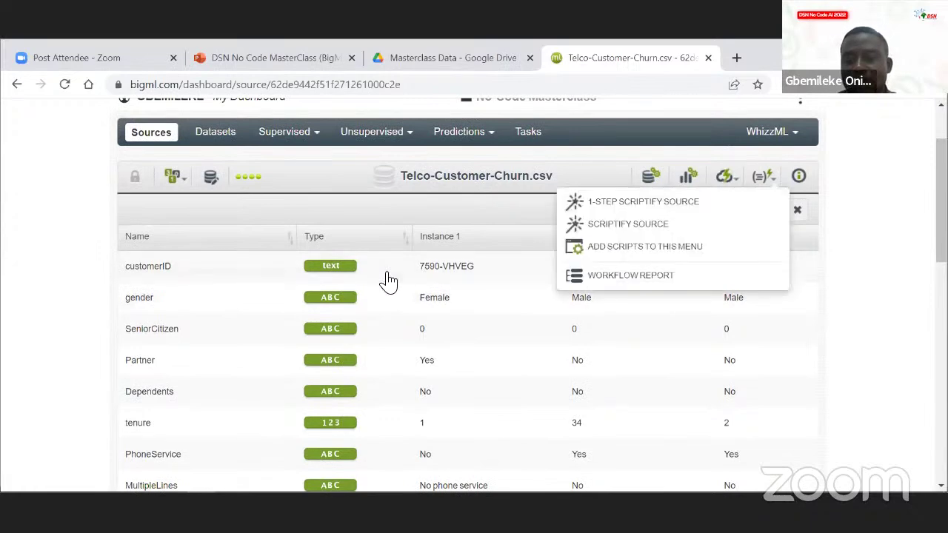
- Open the configuration of the Telco-Customer-Churn.csv source, review its parsing settings and missing tokens, and keep double quote as the quote character
click(759, 188)
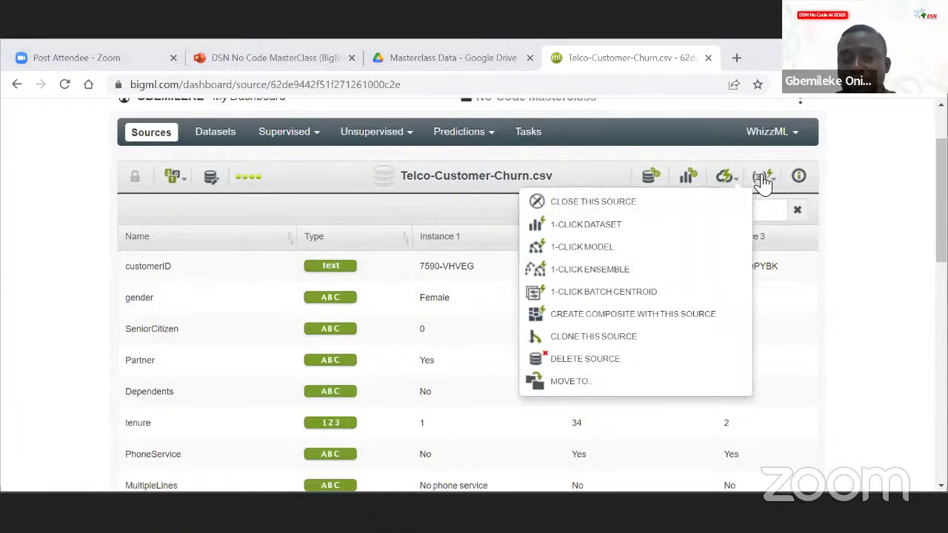
click(656, 177)
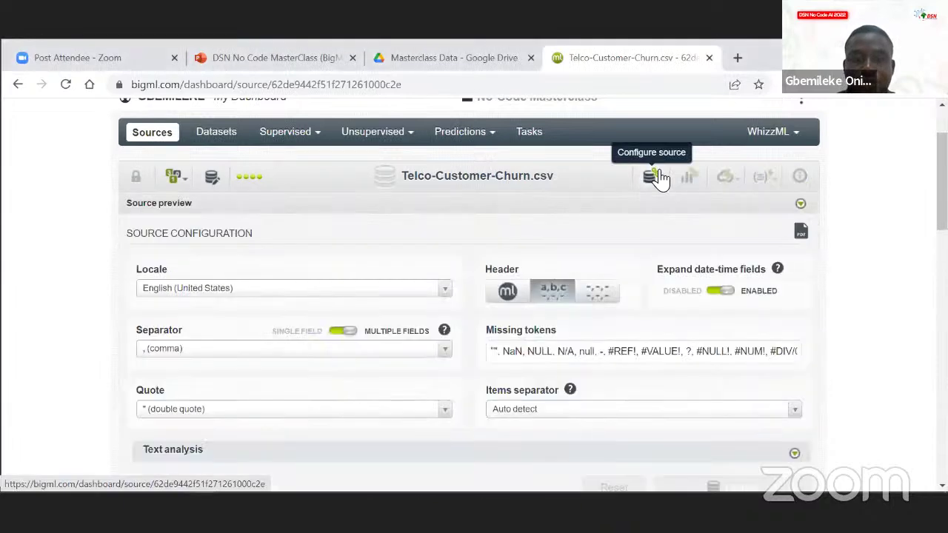
scroll(342, 248, down, 1)
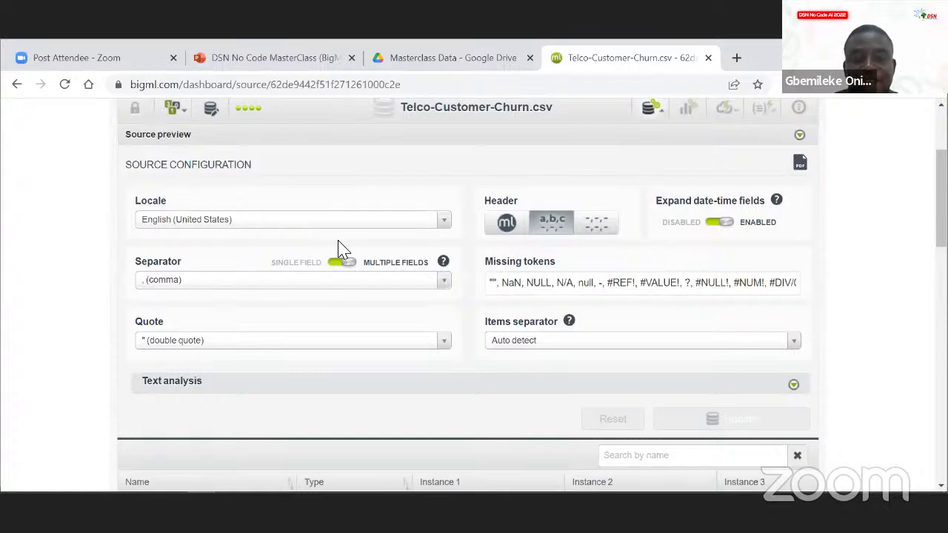
scroll(341, 248, down, 1)
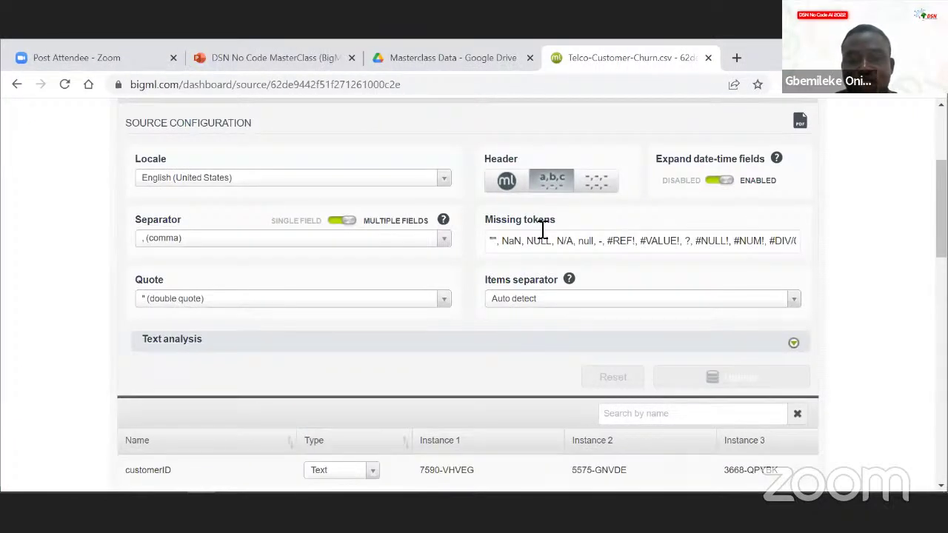
scroll(561, 248, right, 5)
scroll(560, 248, left, 4)
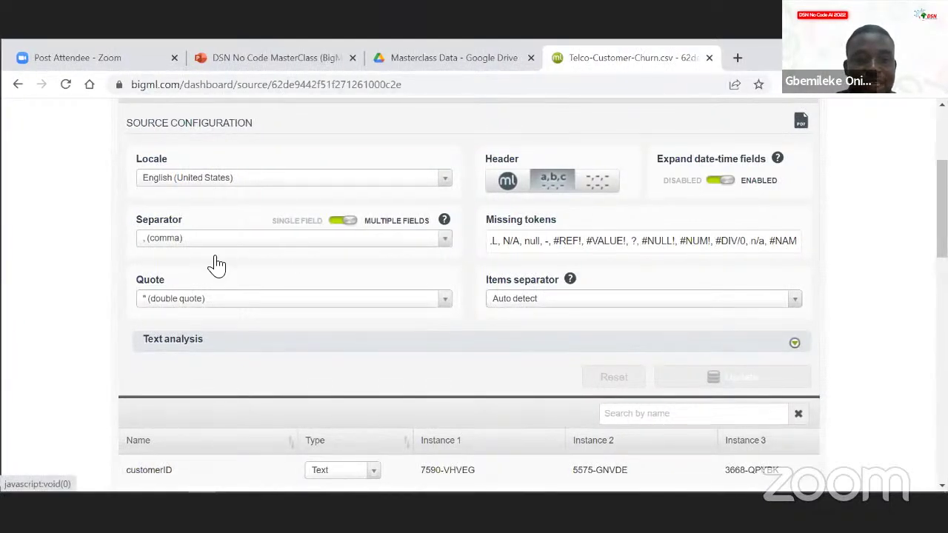
click(230, 304)
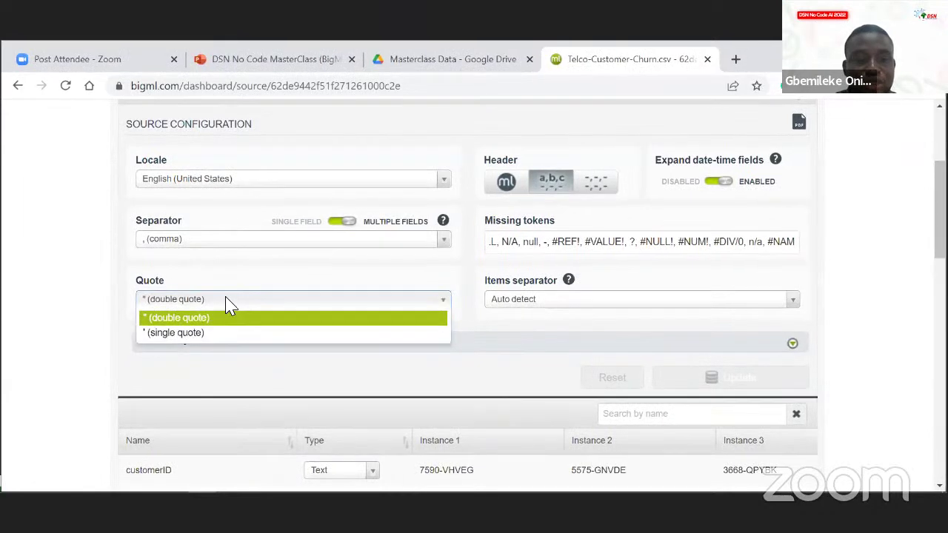
click(226, 317)
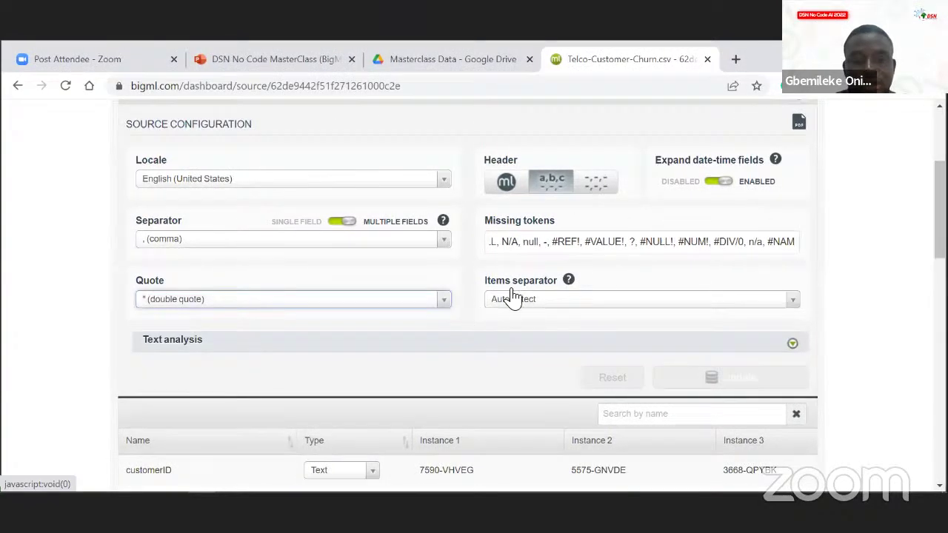
- Keep the items separator on Auto detect and set the header option to smart header selection
click(513, 310)
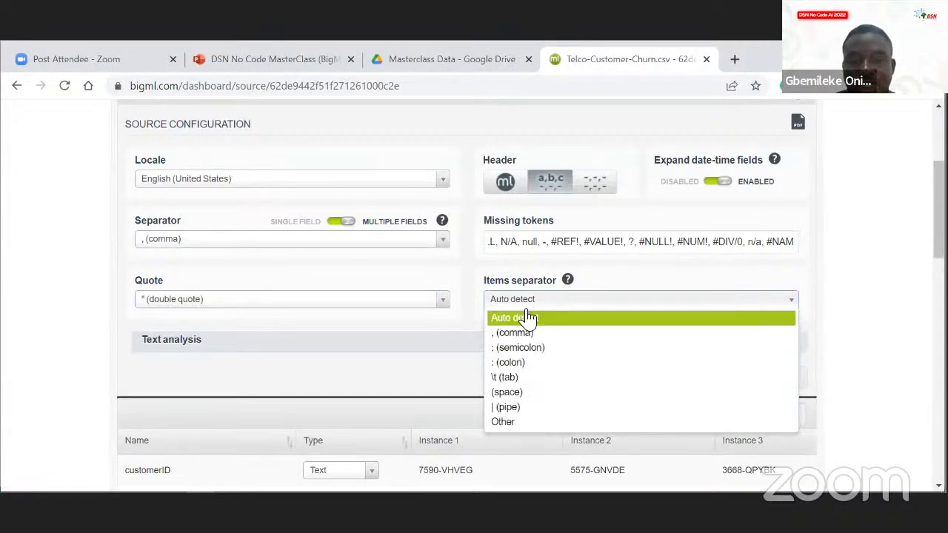
click(529, 319)
scroll(525, 318, up, 1)
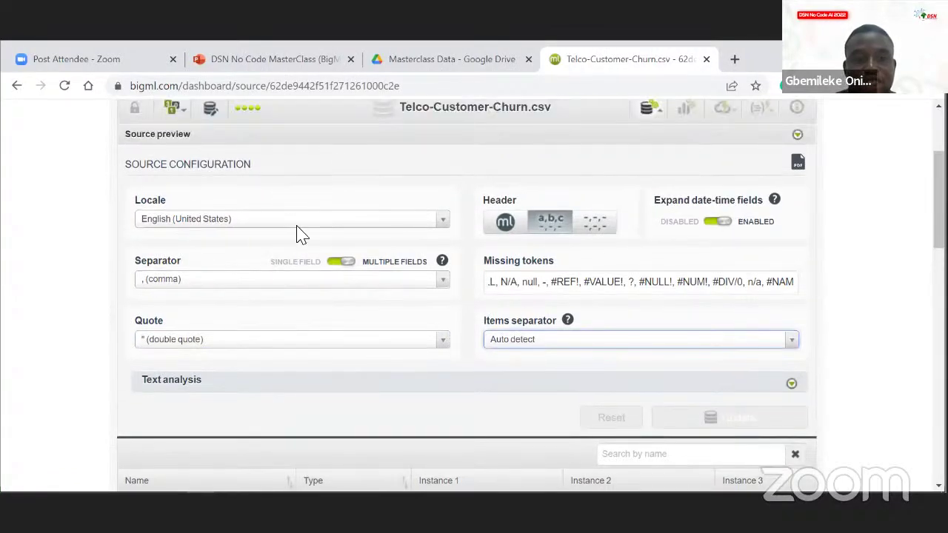
scroll(410, 245, up, 1)
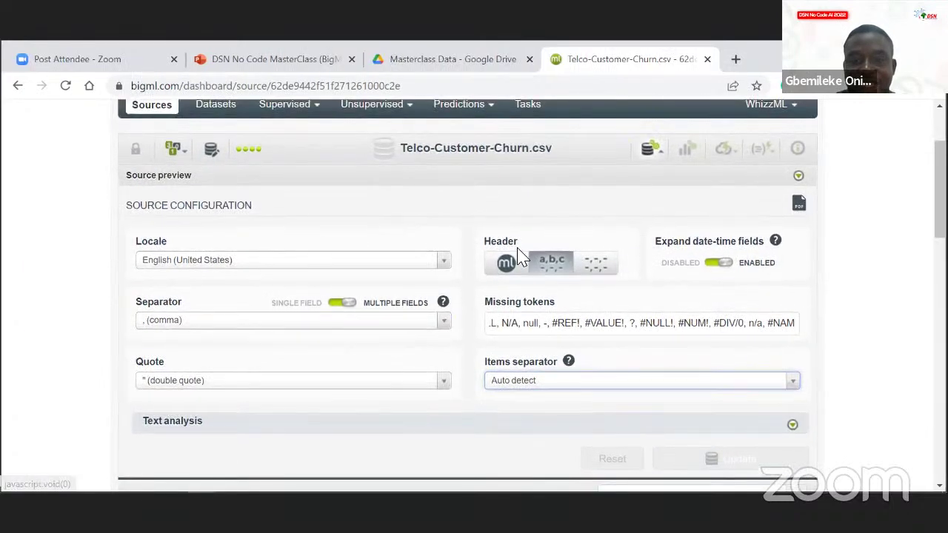
click(596, 266)
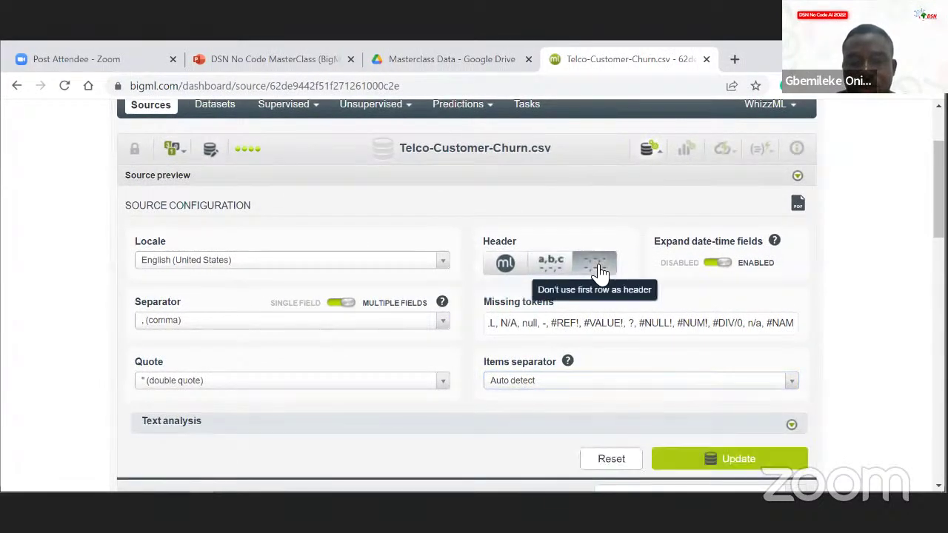
click(548, 266)
click(505, 265)
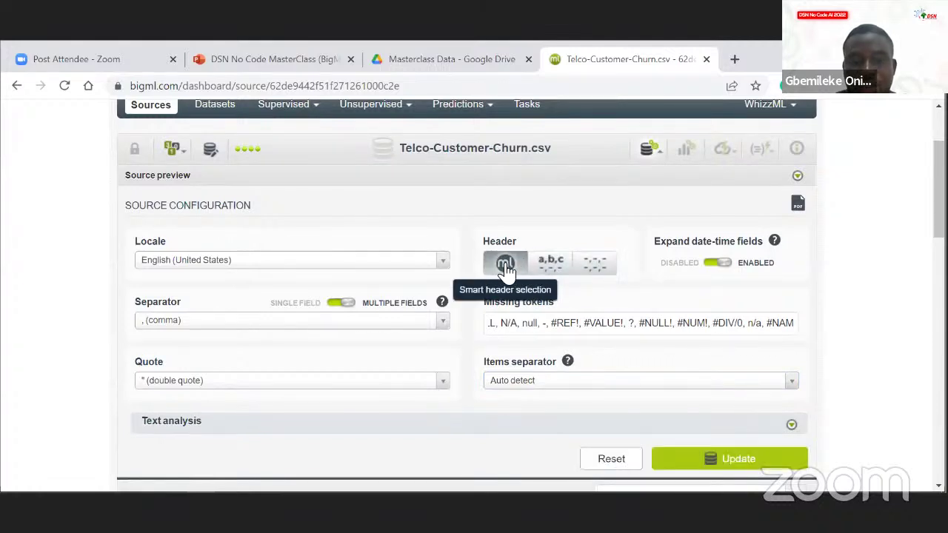
- Expand and review the source's text analysis settings, and close the source configuration without updating it
scroll(506, 271, down, 1)
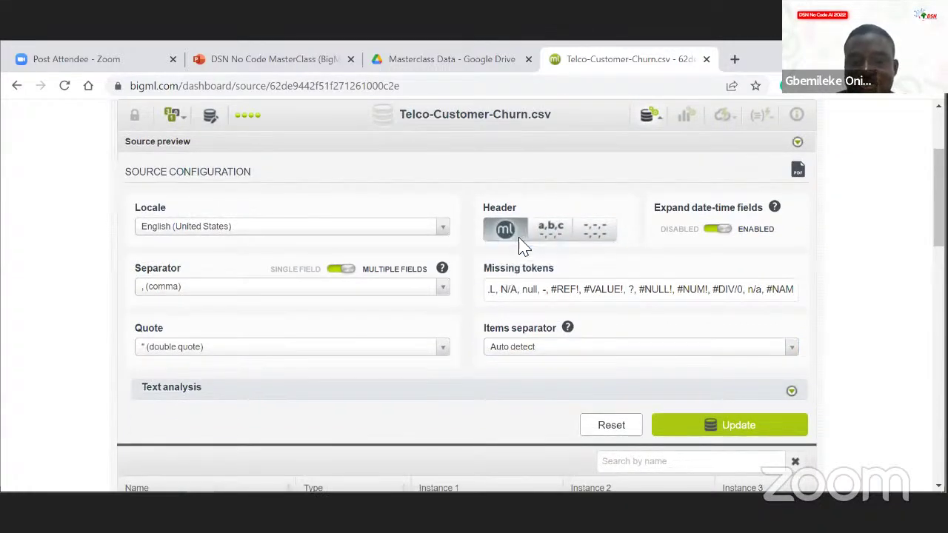
scroll(523, 246, down, 1)
scroll(524, 249, down, 1)
click(477, 331)
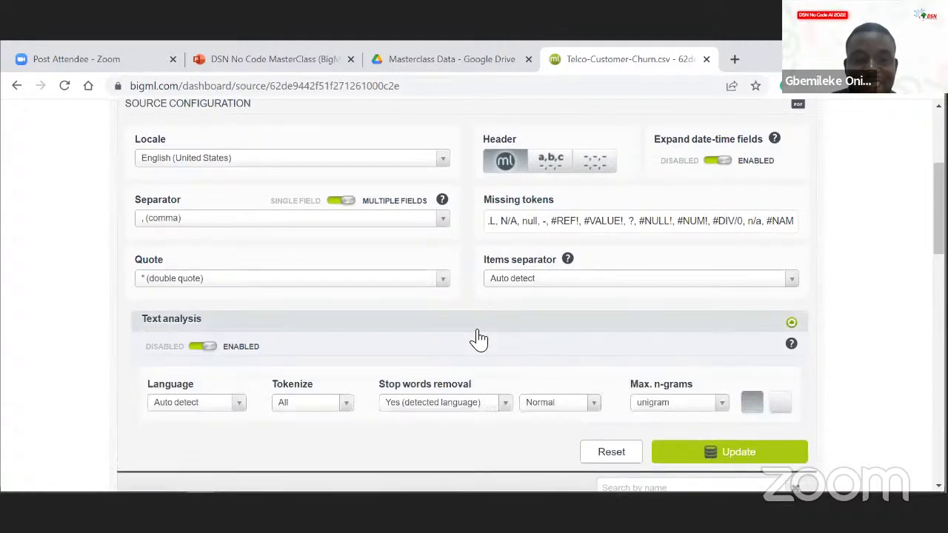
scroll(479, 332, down, 3)
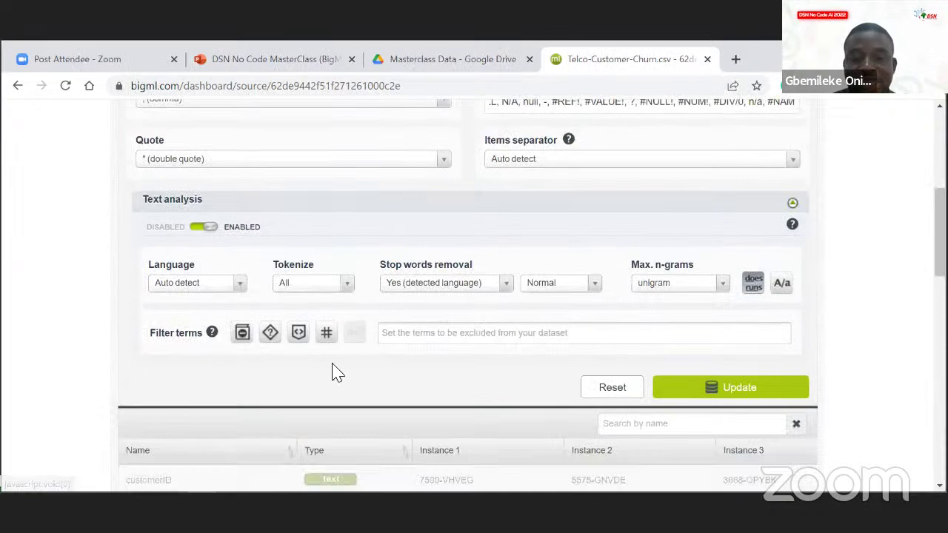
scroll(645, 394, up, 2)
scroll(644, 395, down, 2)
scroll(645, 395, up, 2)
scroll(642, 394, down, 2)
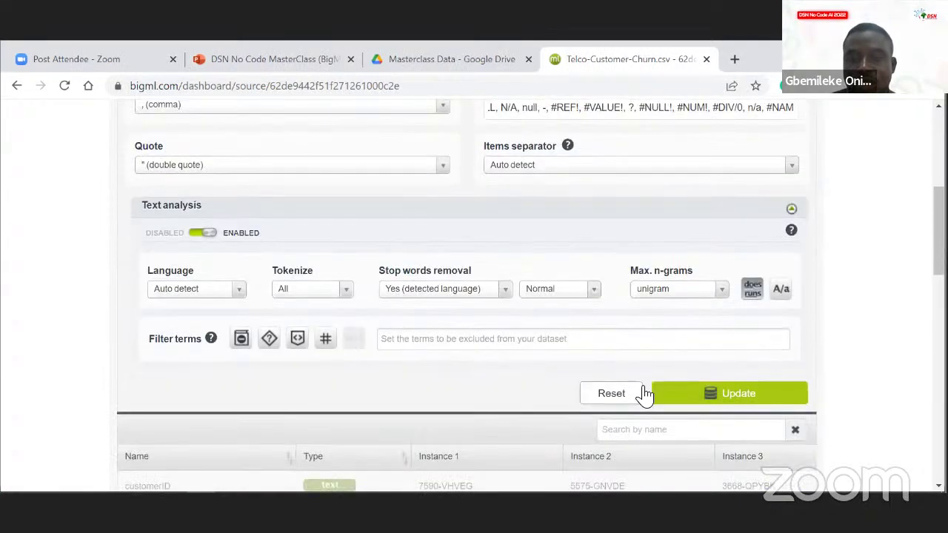
scroll(643, 394, up, 8)
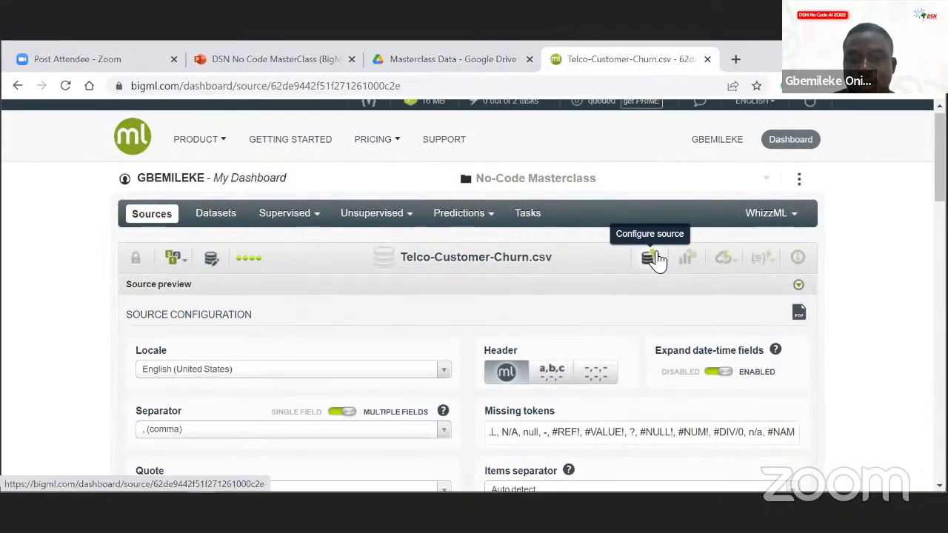
click(651, 258)
- Review the source's available actions, open its dataset configuration and exclude the customerID field
scroll(656, 260, down, 1)
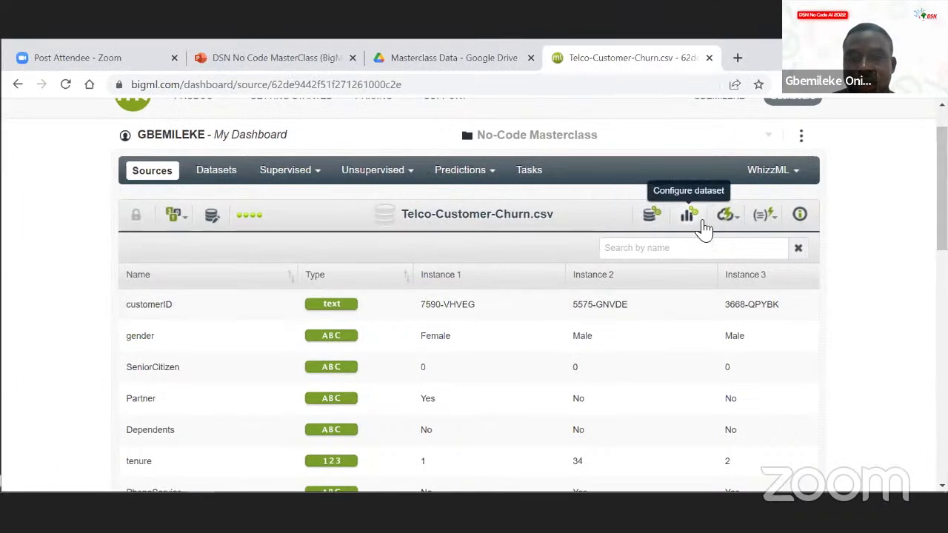
mouse_move(740, 226)
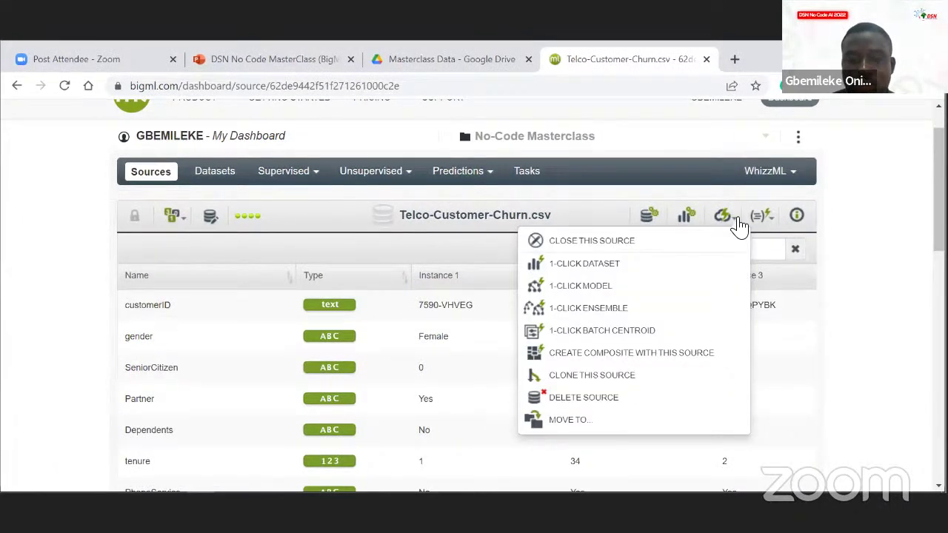
scroll(740, 226, down, 1)
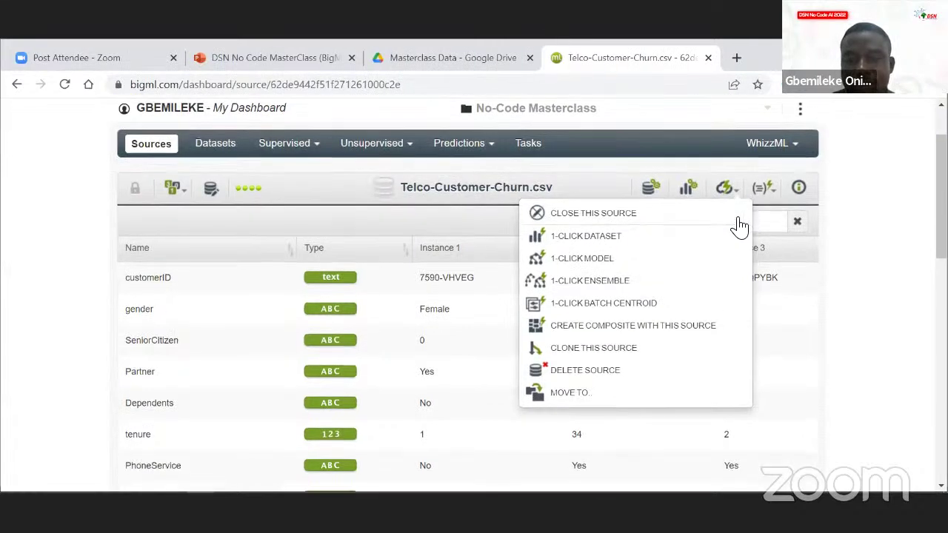
mouse_move(771, 191)
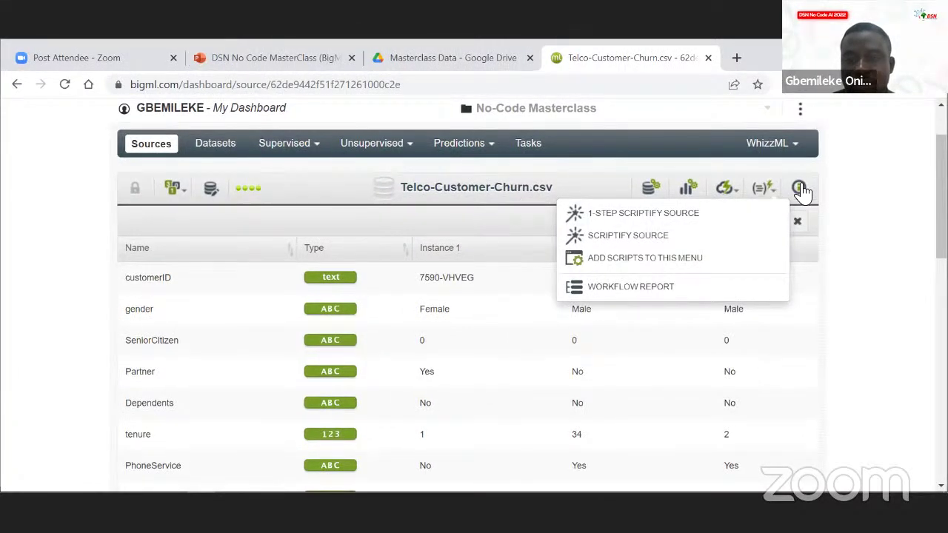
click(688, 191)
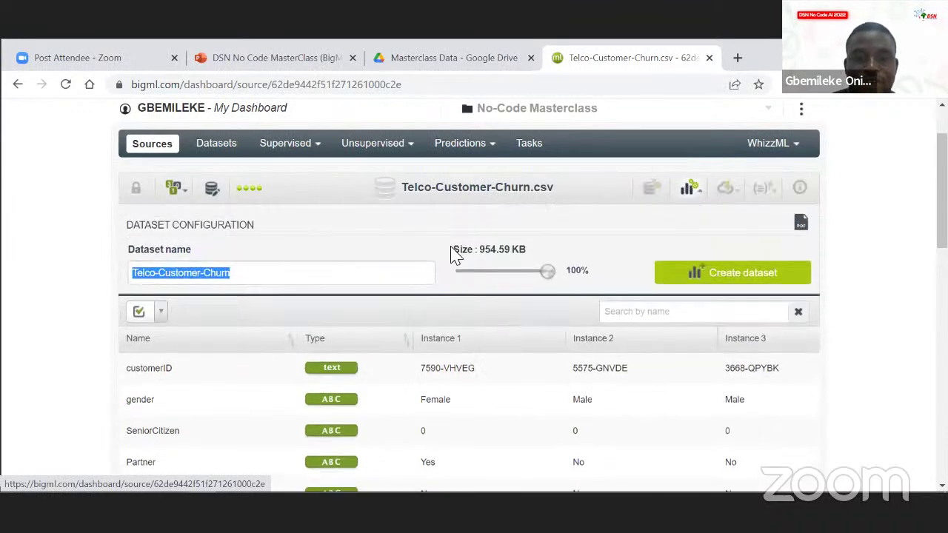
scroll(453, 254, down, 1)
scroll(454, 254, down, 2)
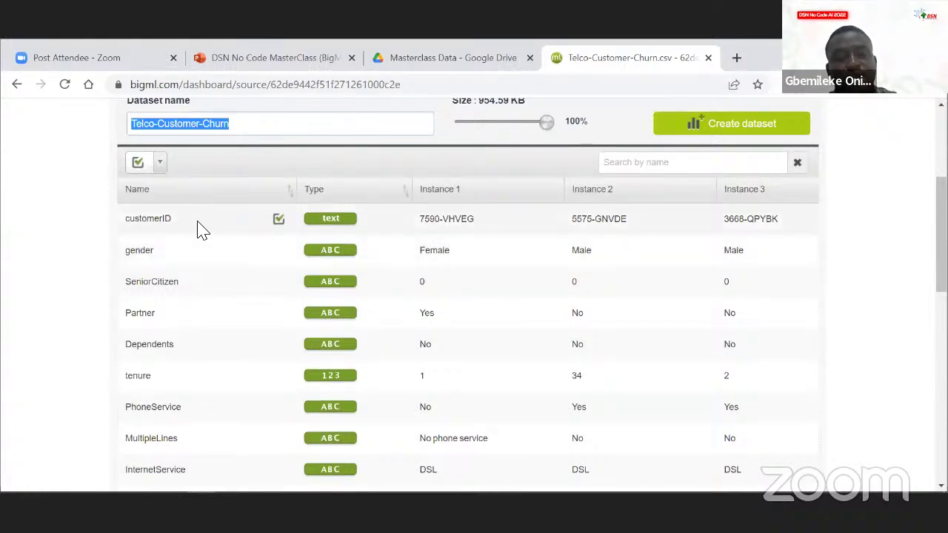
click(280, 220)
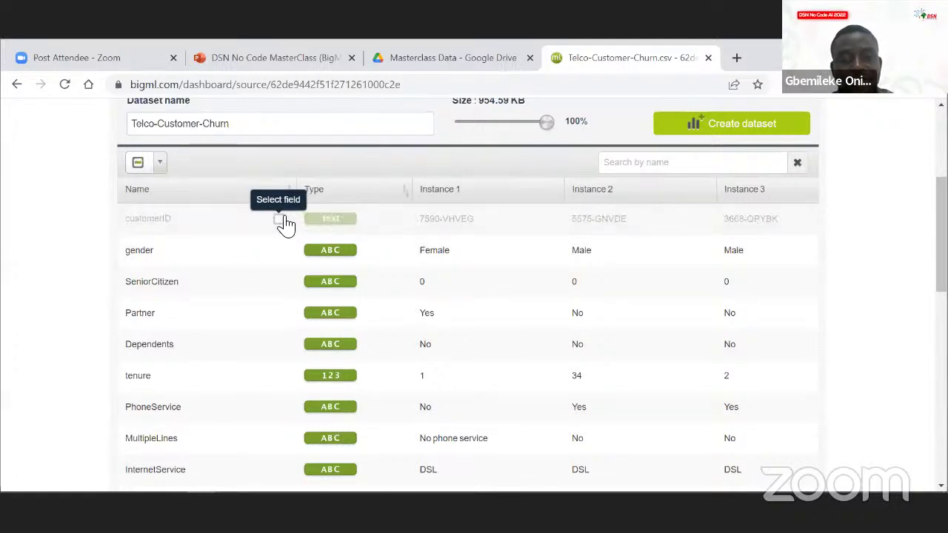
- Review the remaining fields through Churn and create the Telco-Customer-Churn dataset from 100% of the source
scroll(282, 221, down, 1)
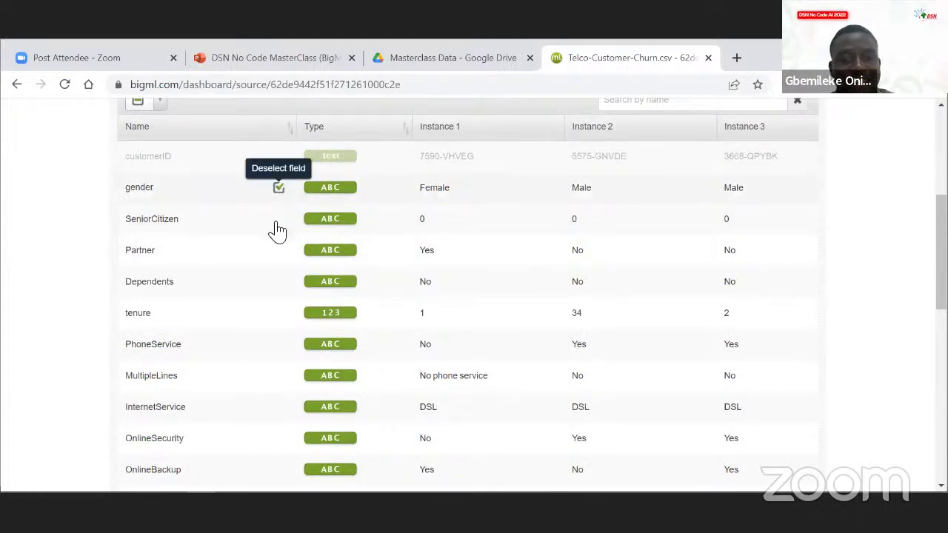
scroll(271, 255, down, 2)
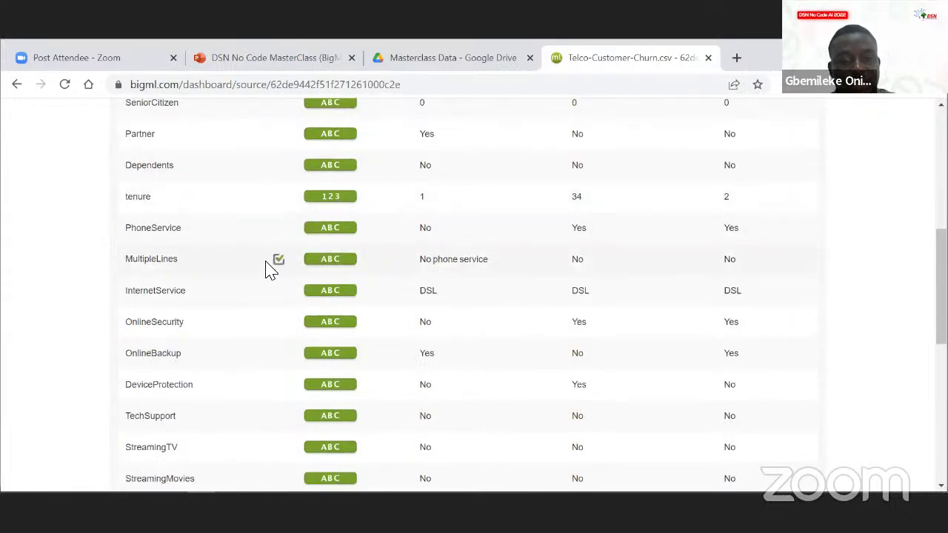
scroll(274, 307, down, 2)
scroll(274, 310, down, 3)
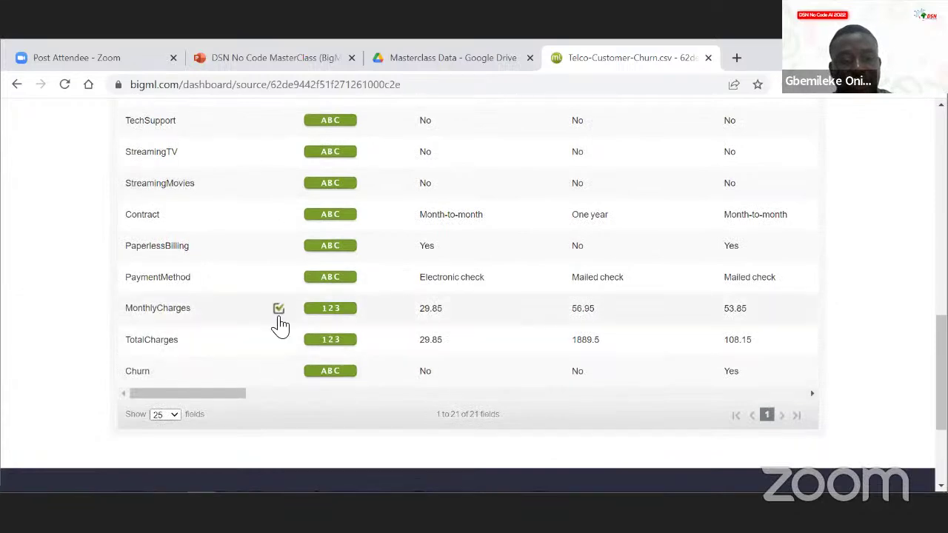
scroll(281, 310, up, 3)
scroll(348, 282, up, 2)
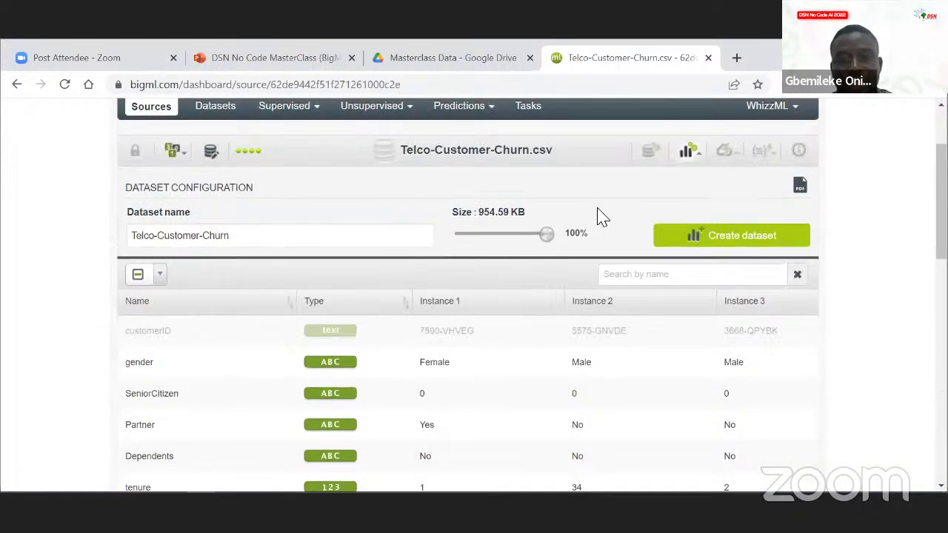
scroll(615, 230, up, 1)
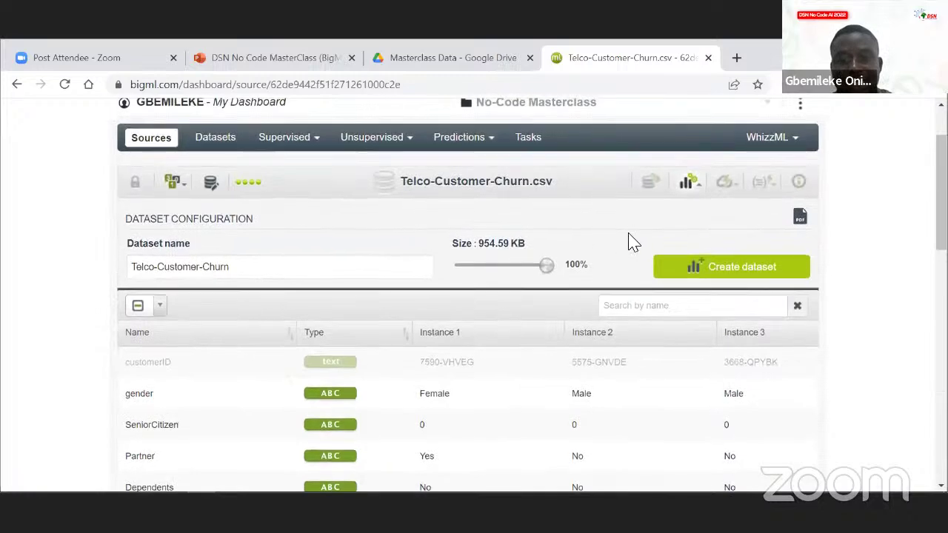
scroll(691, 274, up, 1)
click(690, 274)
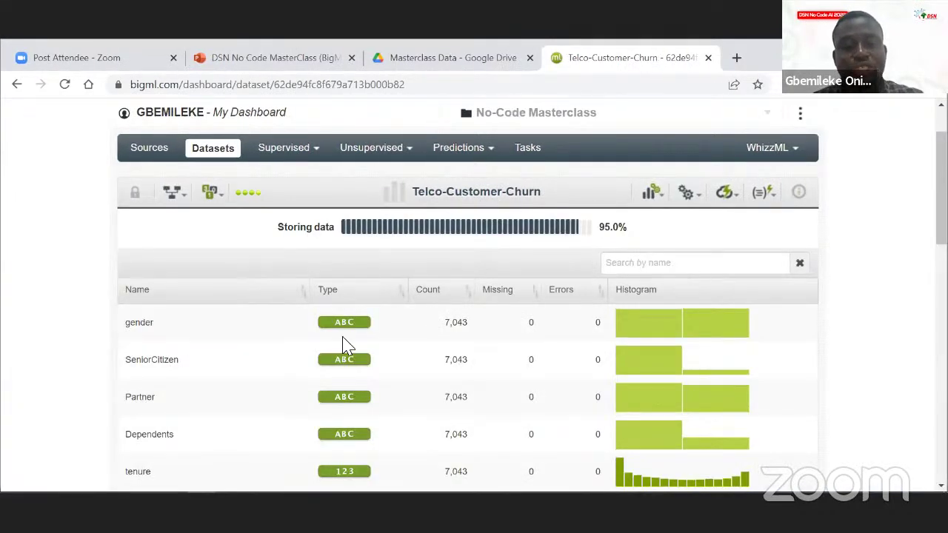
- Examine the new dataset's field histograms and the category counts in the SeniorCitizen tag cloud, and close the tag cloud
scroll(227, 232, down, 1)
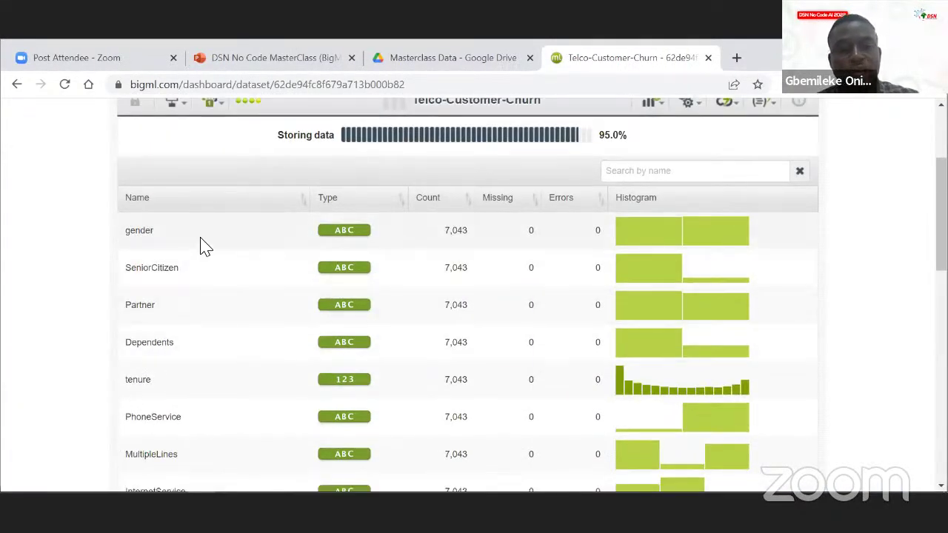
scroll(205, 246, up, 1)
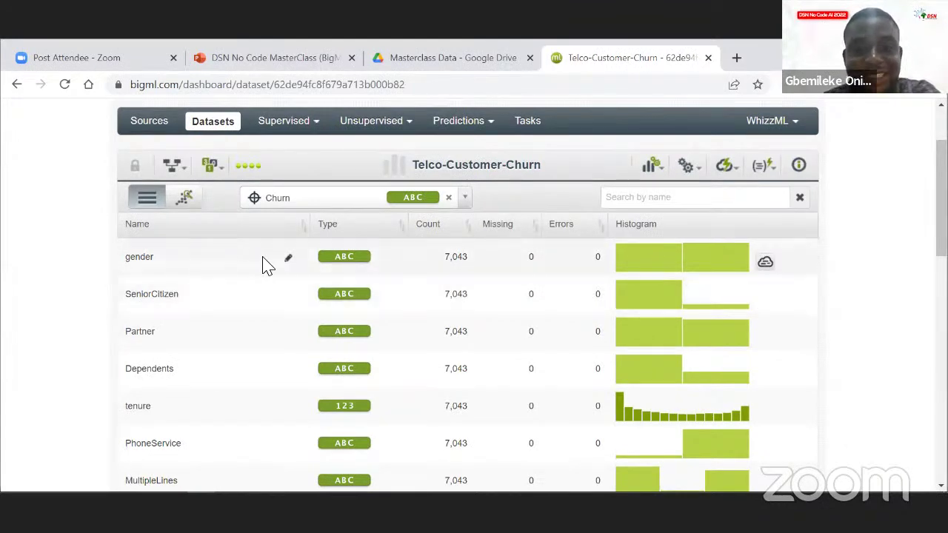
scroll(268, 265, down, 1)
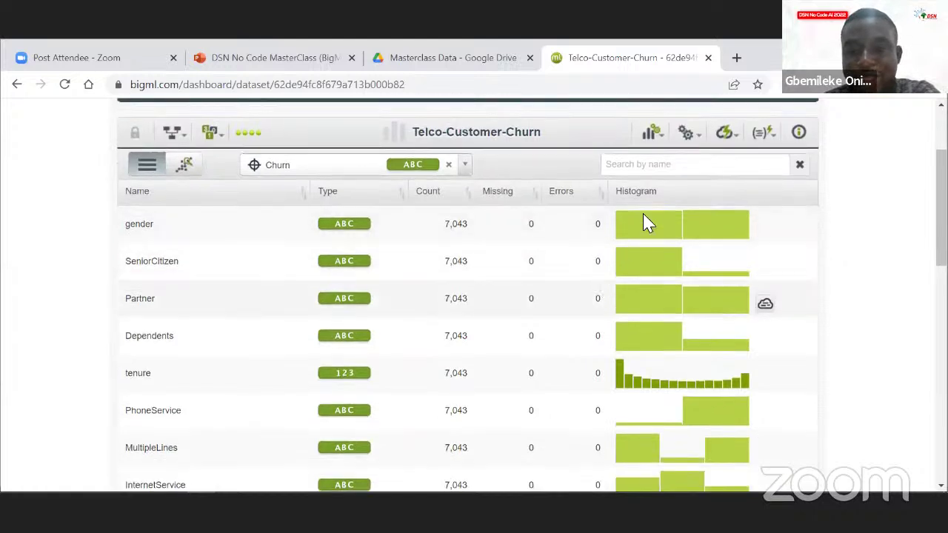
mouse_move(696, 231)
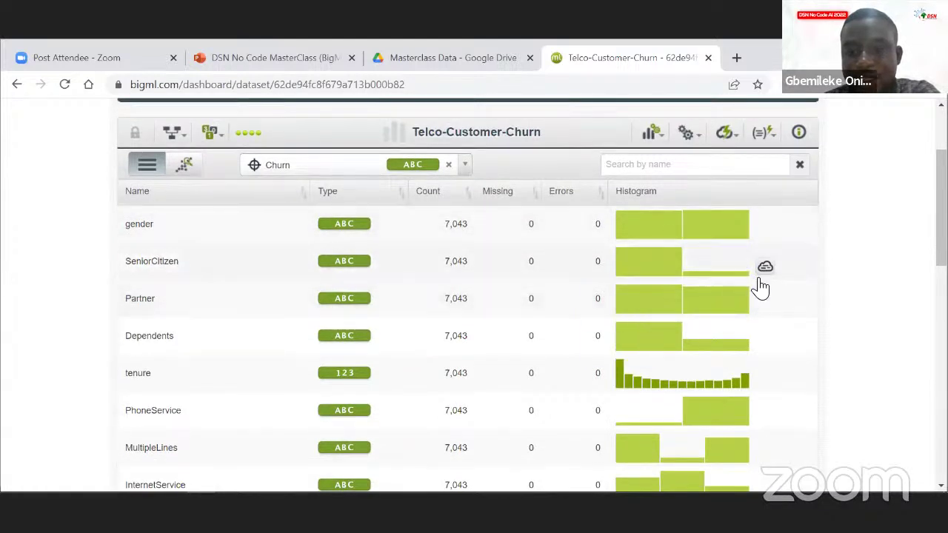
click(766, 269)
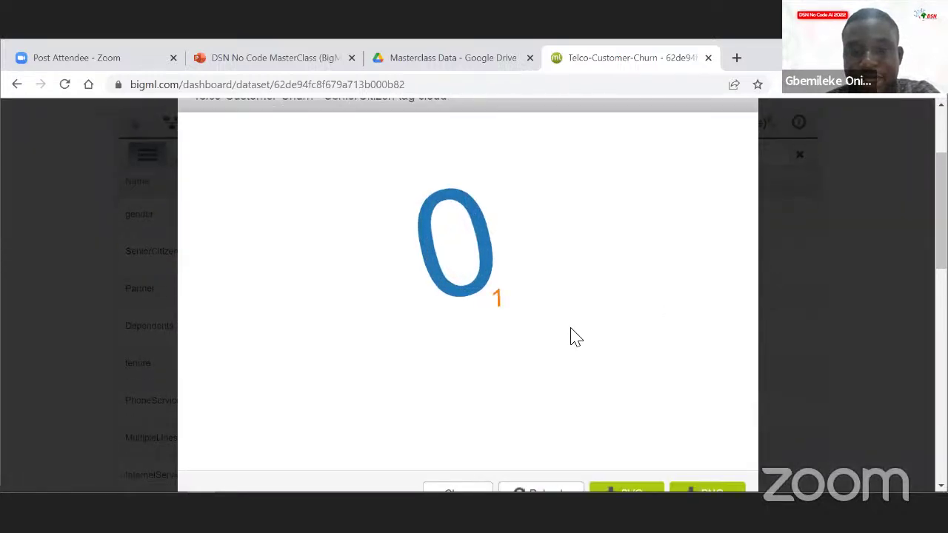
scroll(575, 337, down, 1)
scroll(468, 271, down, 5)
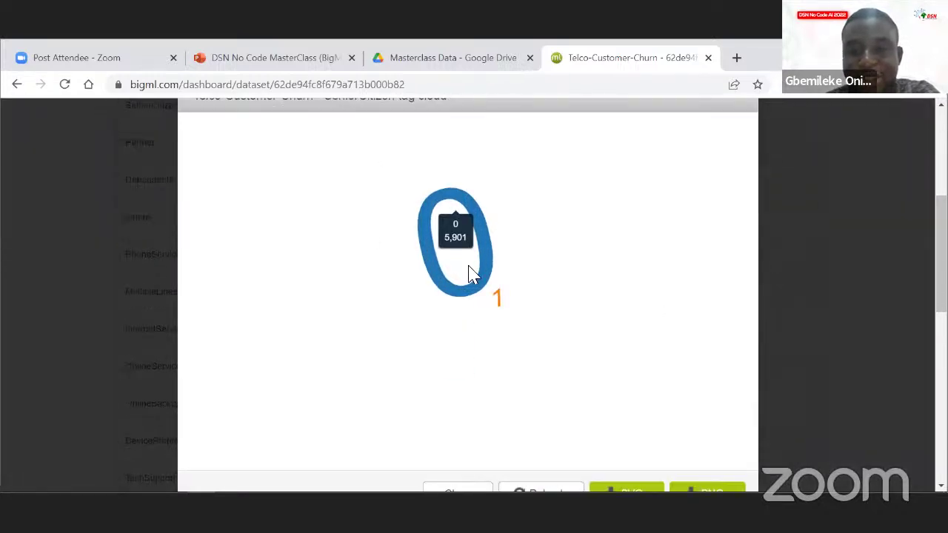
scroll(614, 319, down, 4)
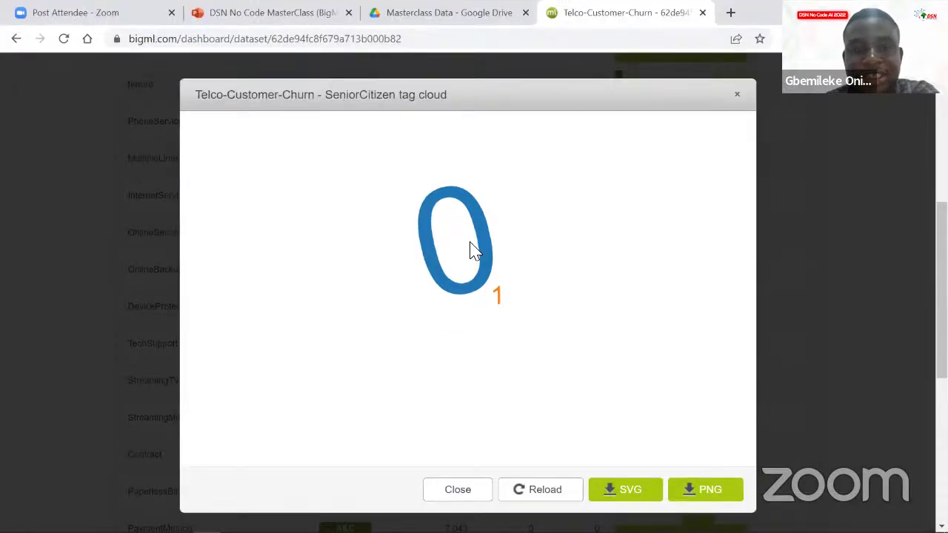
mouse_move(446, 175)
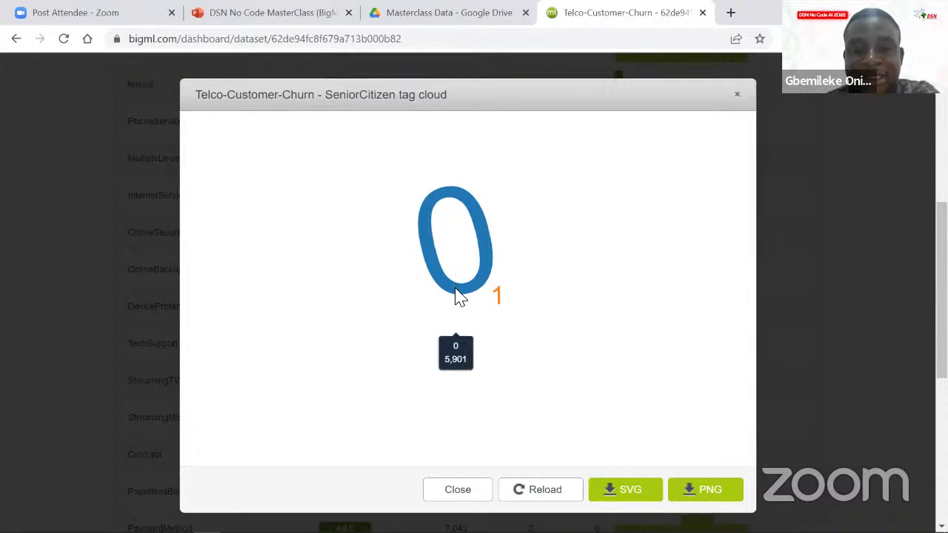
mouse_move(501, 306)
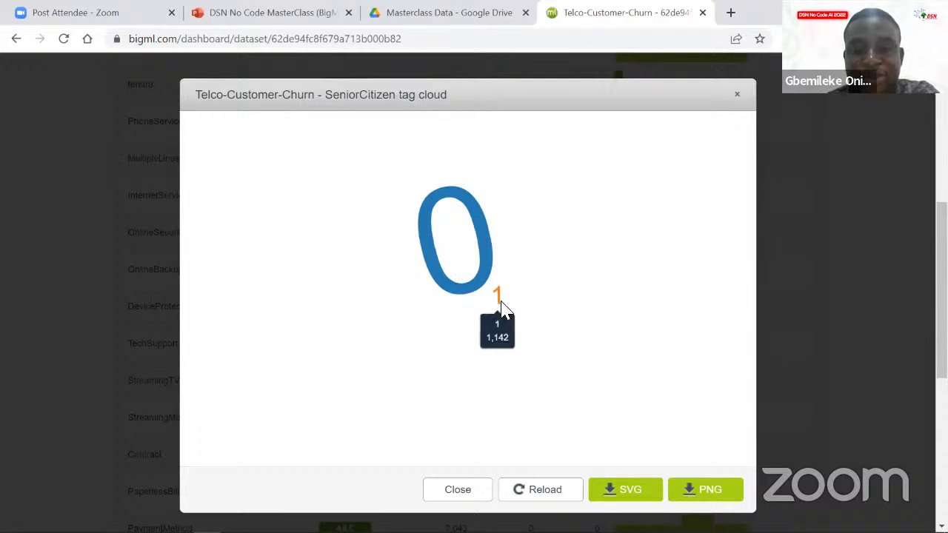
click(737, 94)
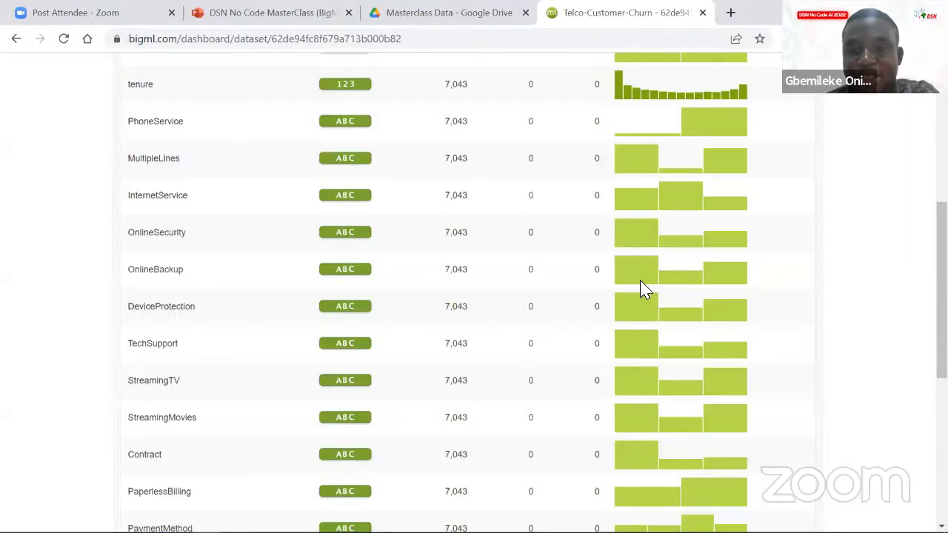
- Examine the dataset's remaining field histograms through Churn, including the category option for PaymentMethod
scroll(489, 323, down, 2)
scroll(494, 323, down, 1)
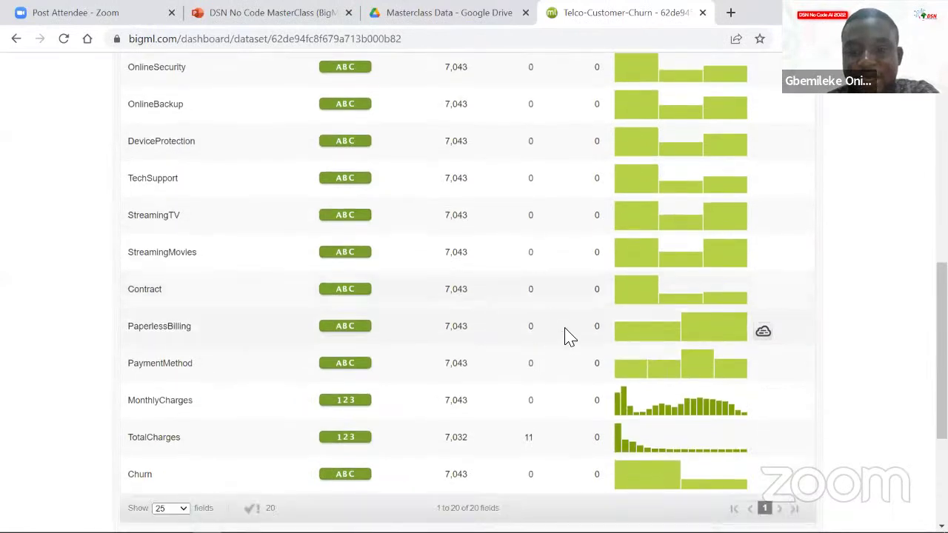
mouse_move(768, 413)
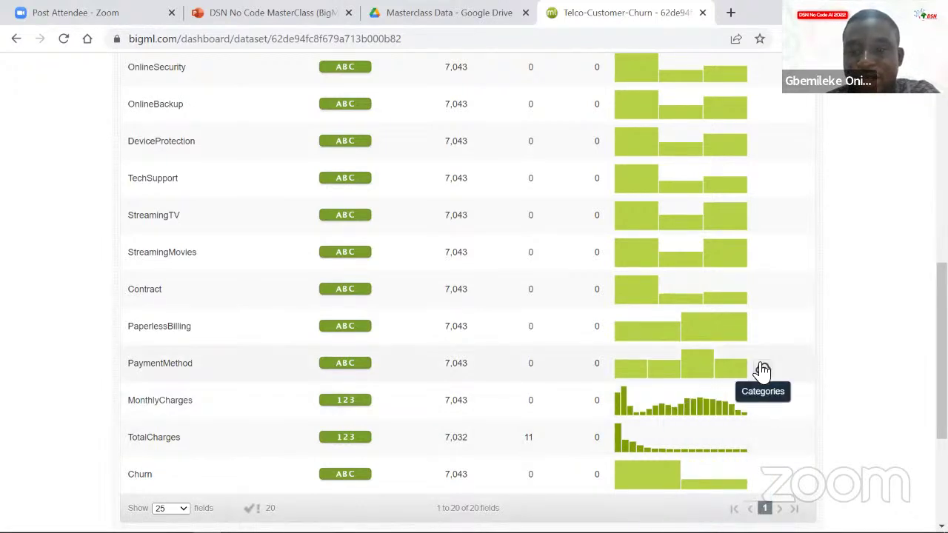
scroll(514, 333, up, 1)
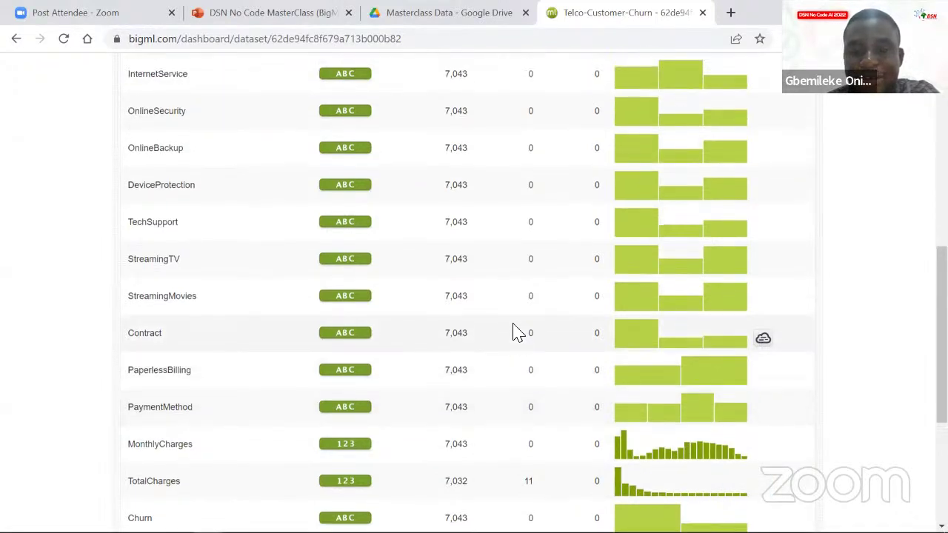
scroll(514, 332, down, 2)
scroll(517, 332, up, 6)
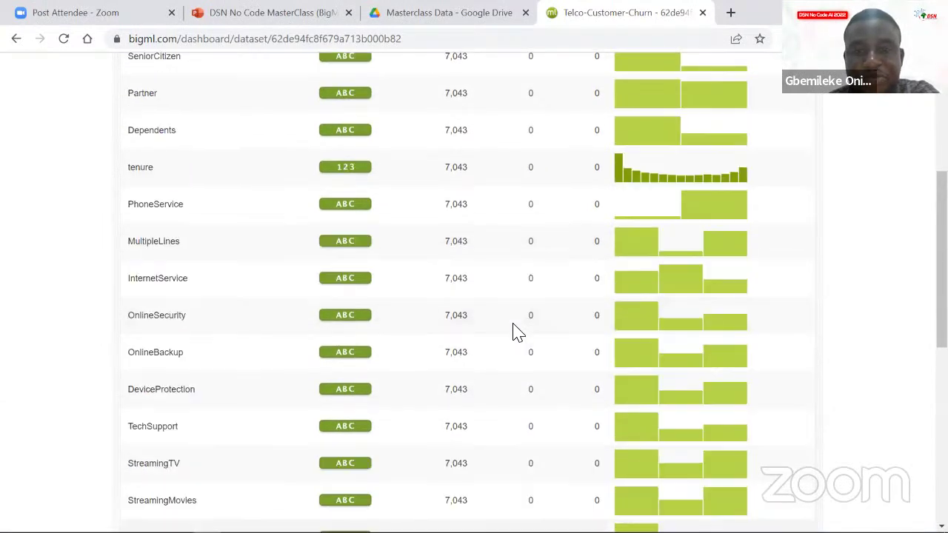
scroll(514, 333, up, 1)
scroll(451, 213, down, 3)
scroll(303, 412, down, 4)
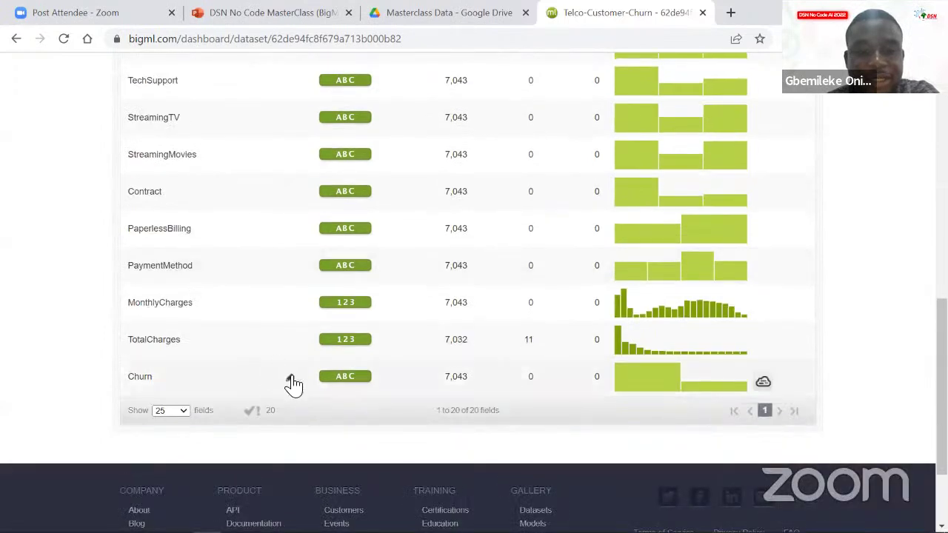
- Open the Churn field's details, review its preferred and objective field options, and save the details
click(290, 380)
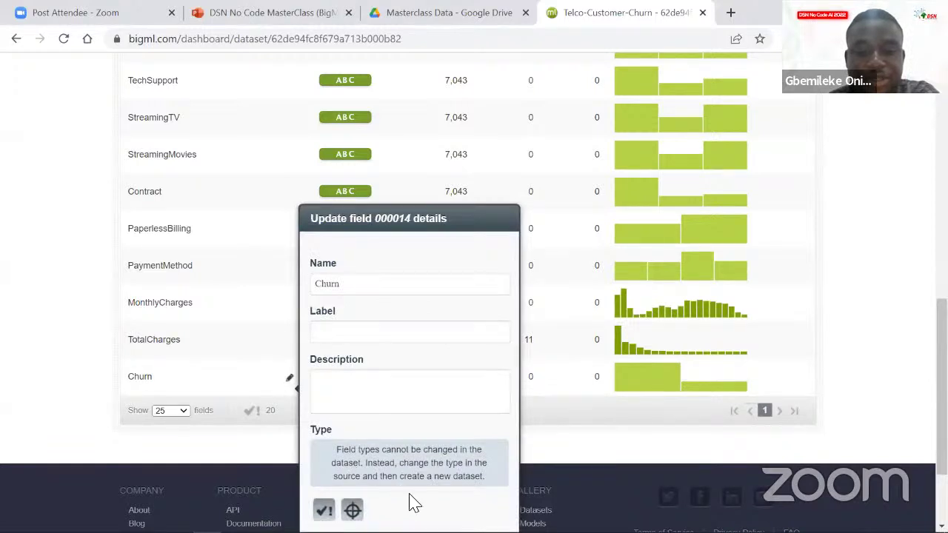
scroll(408, 502, down, 1)
click(486, 466)
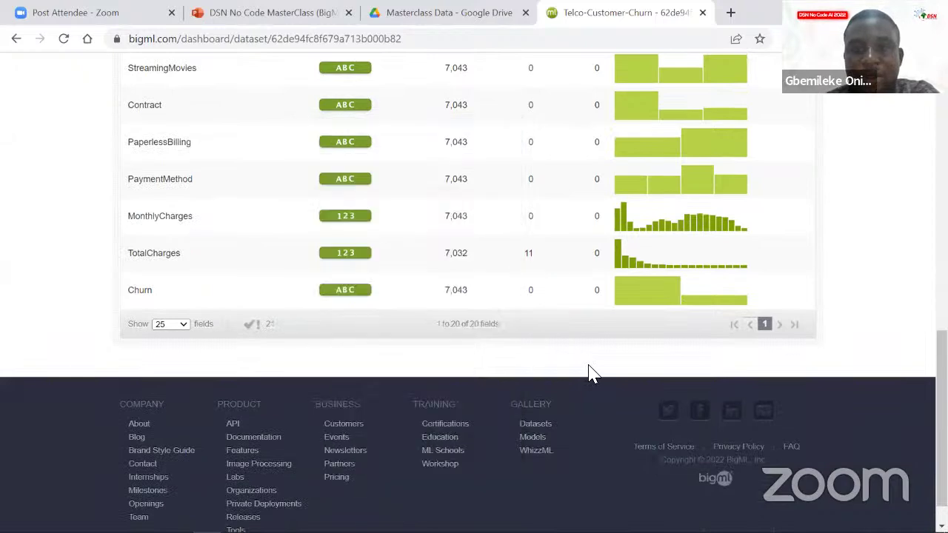
- Check the missing value counts of all the dataset's fields and view the summary statistics of TotalCharges
scroll(589, 374, up, 5)
scroll(593, 374, up, 4)
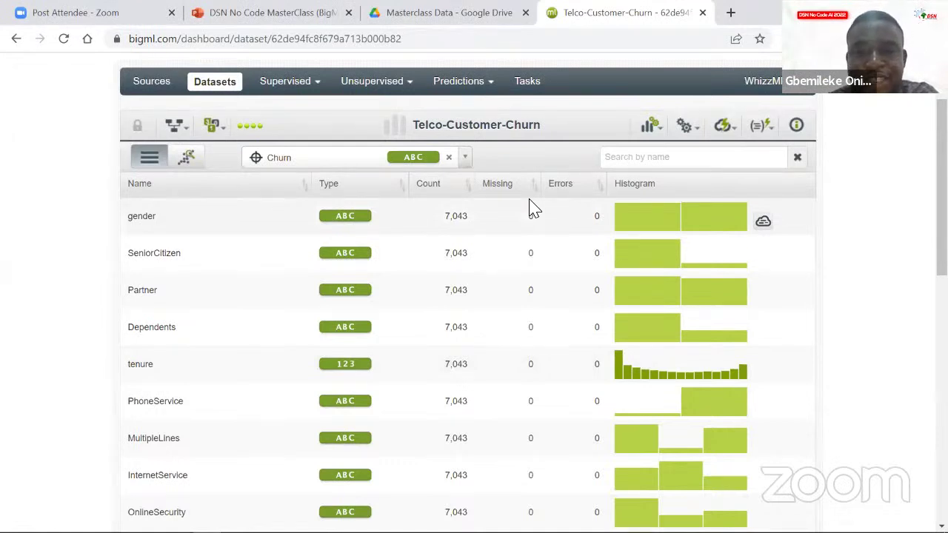
scroll(530, 207, down, 1)
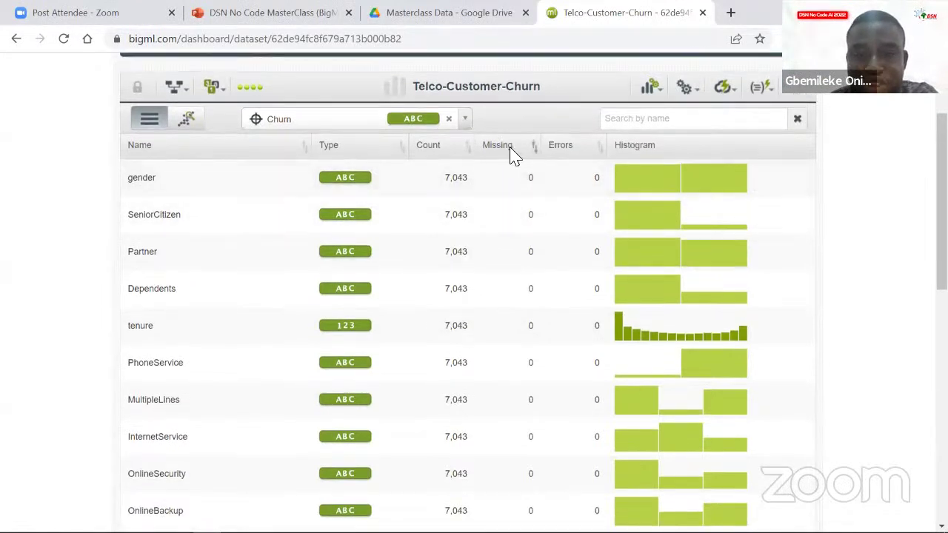
scroll(523, 332, down, 1)
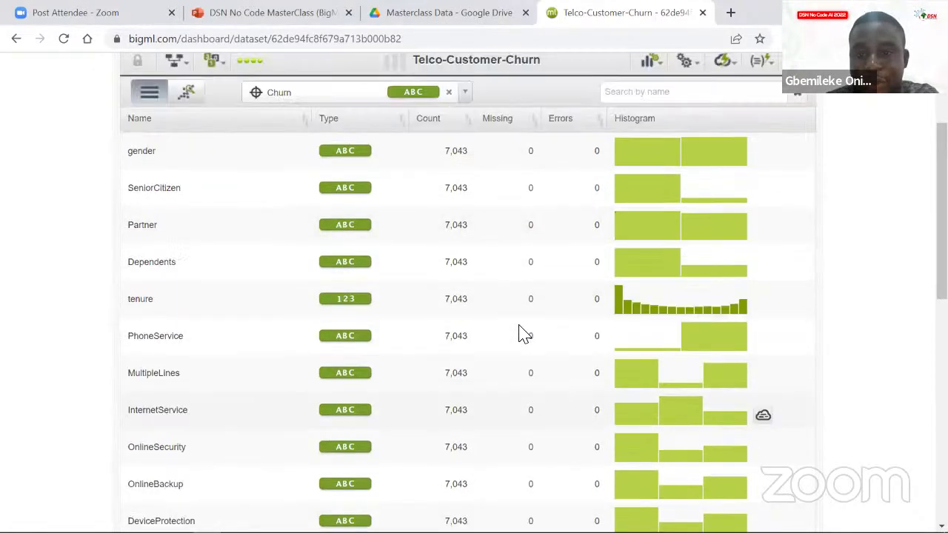
scroll(523, 333, up, 1)
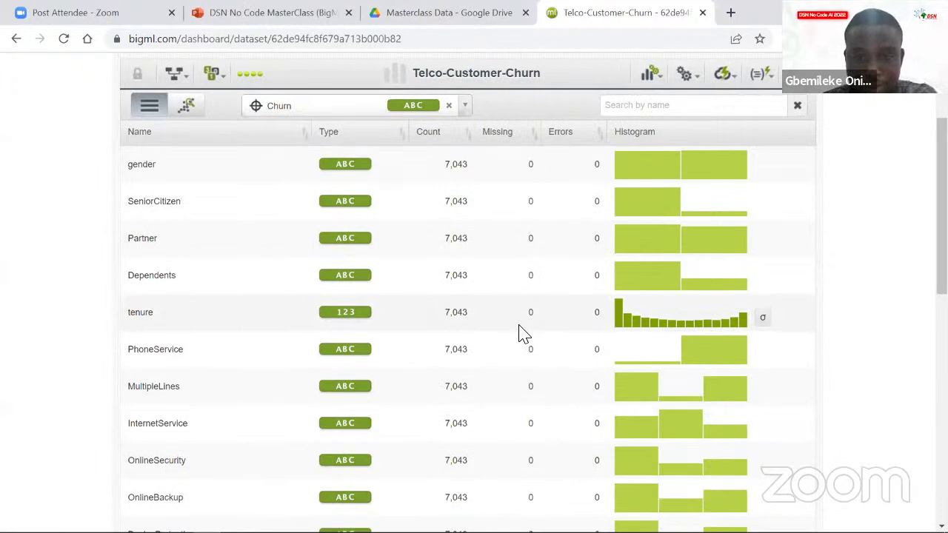
scroll(522, 335, down, 7)
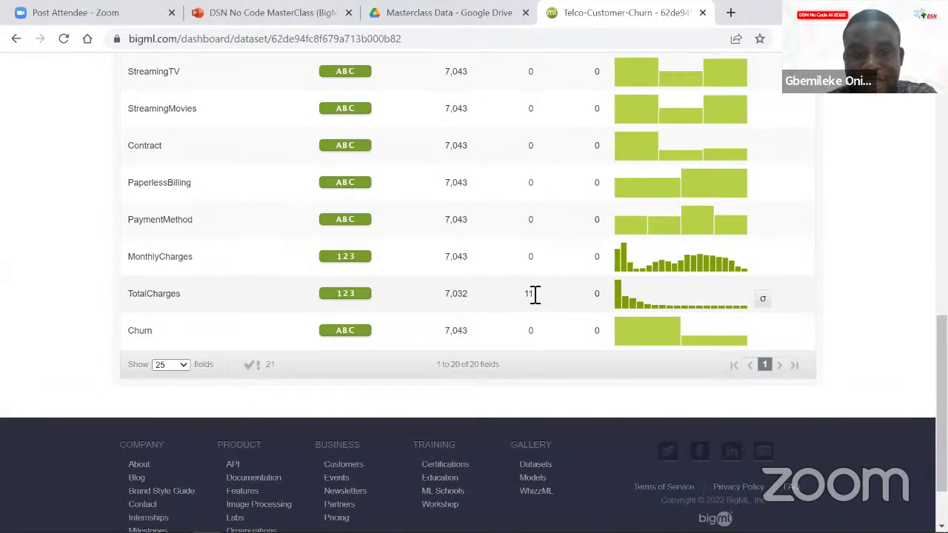
mouse_move(763, 301)
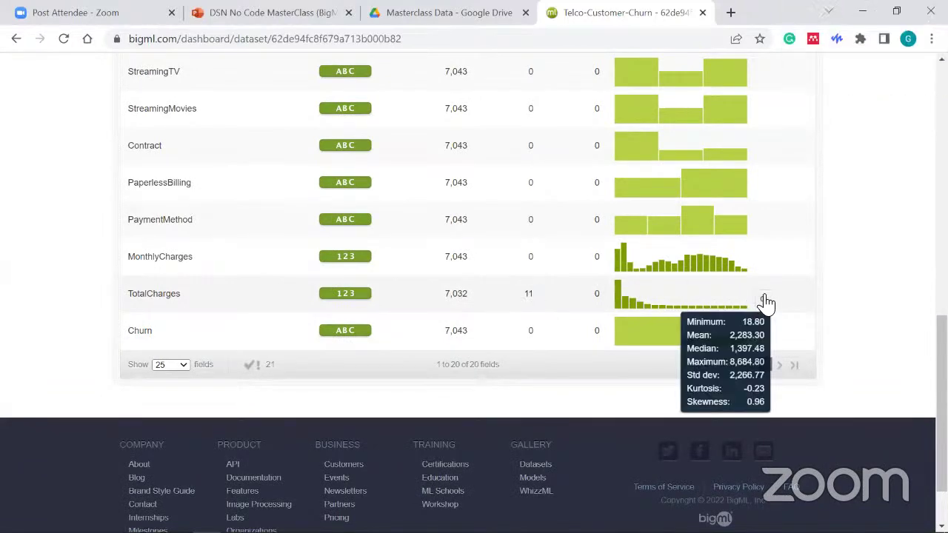
- Recheck the field list, open the TotalCharges field's details and close them without changing anything
scroll(493, 290, up, 5)
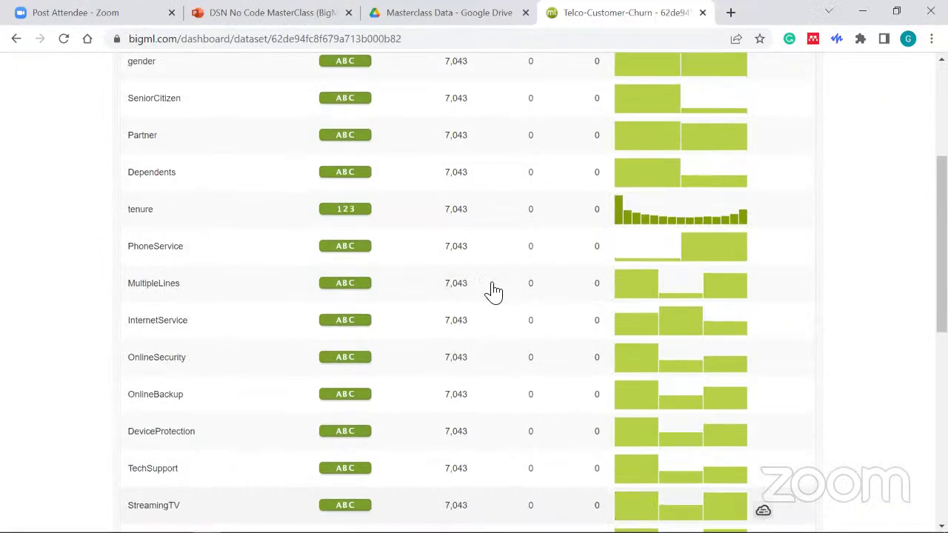
scroll(491, 289, up, 3)
scroll(491, 289, down, 8)
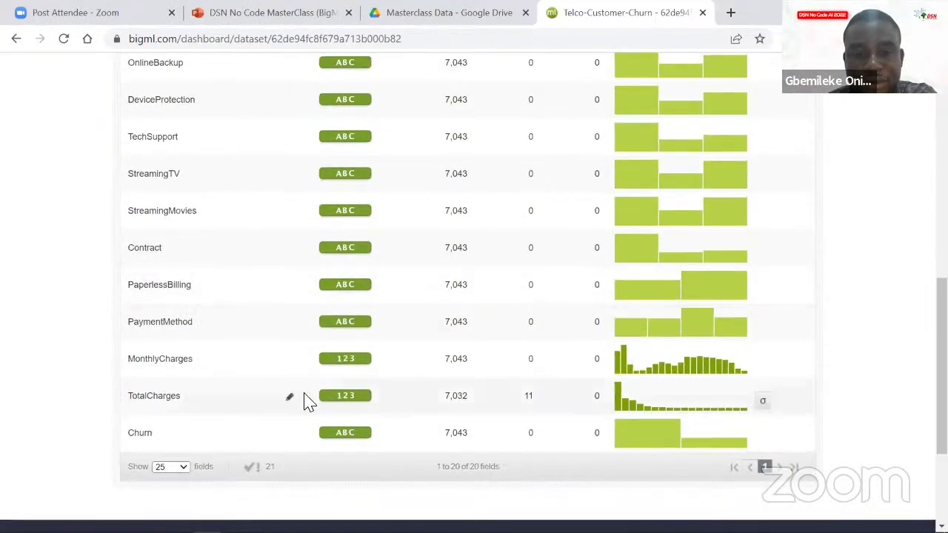
click(291, 399)
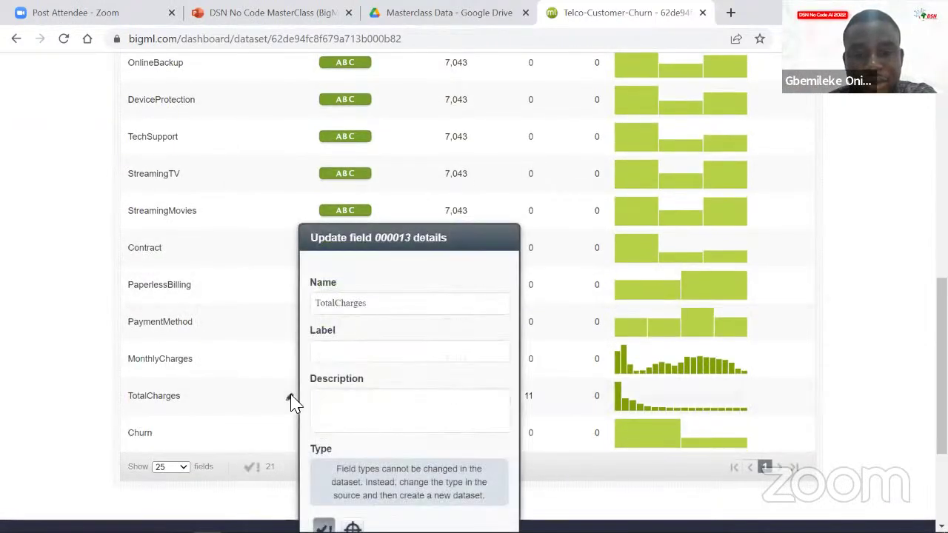
click(291, 399)
- Review the dataset's transformation, model configuration and 1-click actions, including the projects it can be moved to
scroll(474, 321, up, 10)
scroll(478, 322, down, 1)
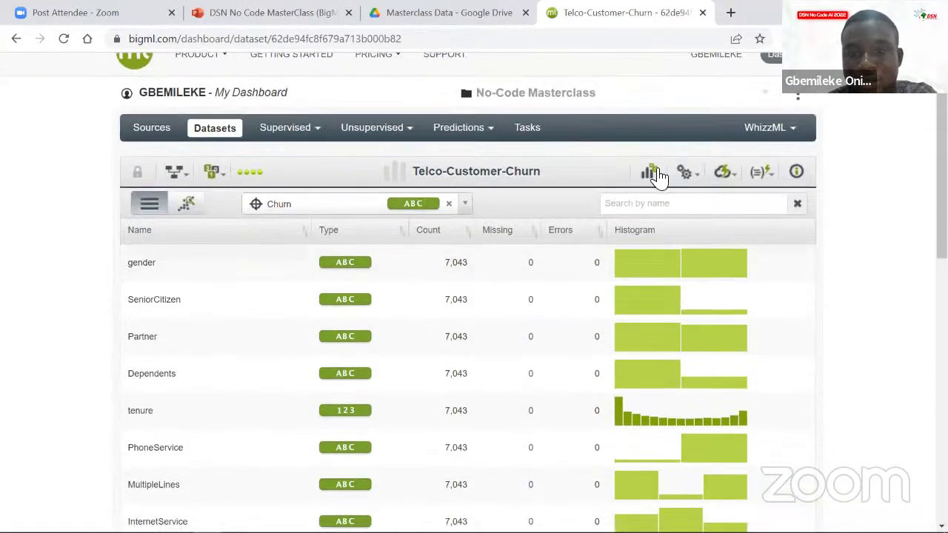
click(657, 177)
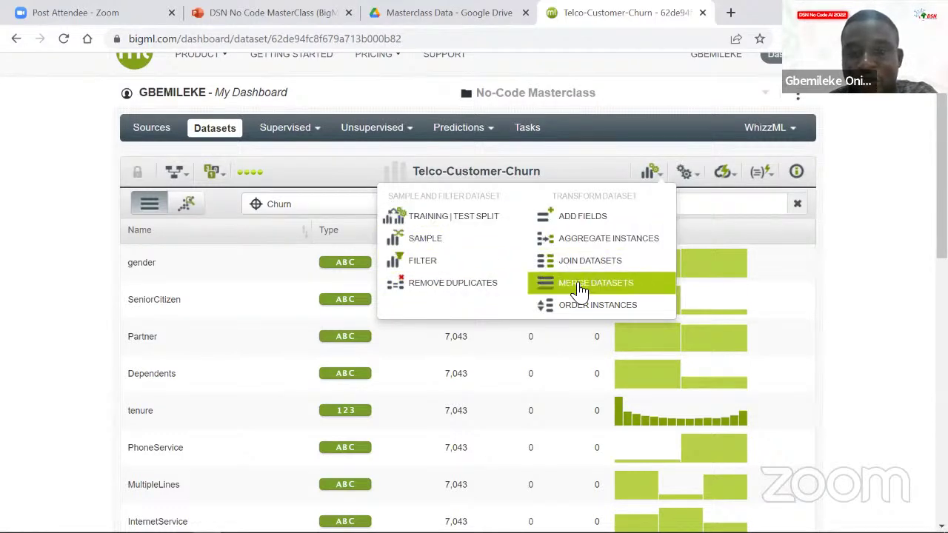
mouse_move(684, 177)
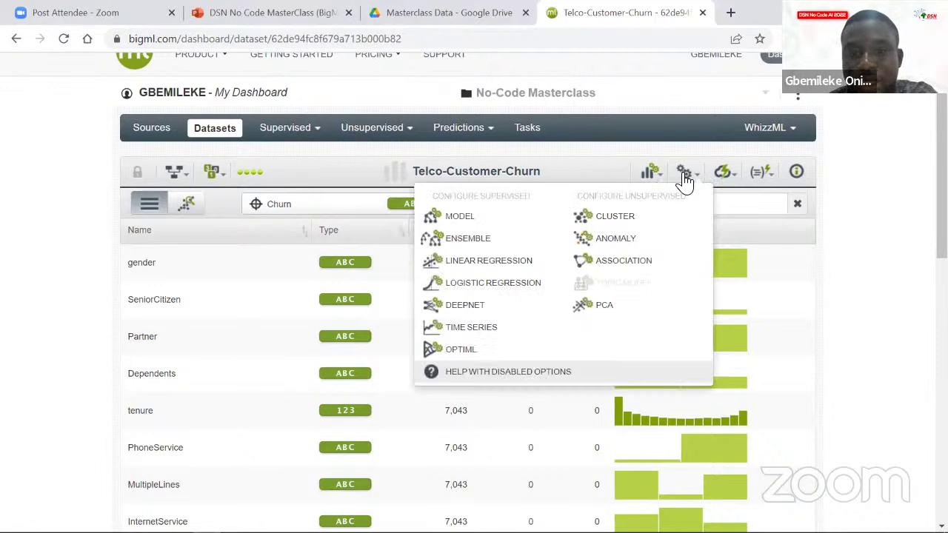
mouse_move(732, 177)
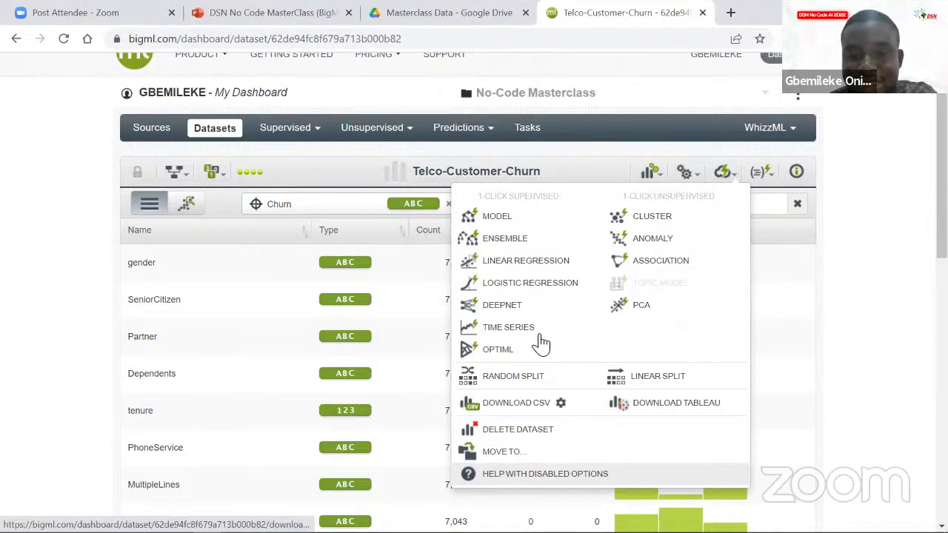
click(546, 453)
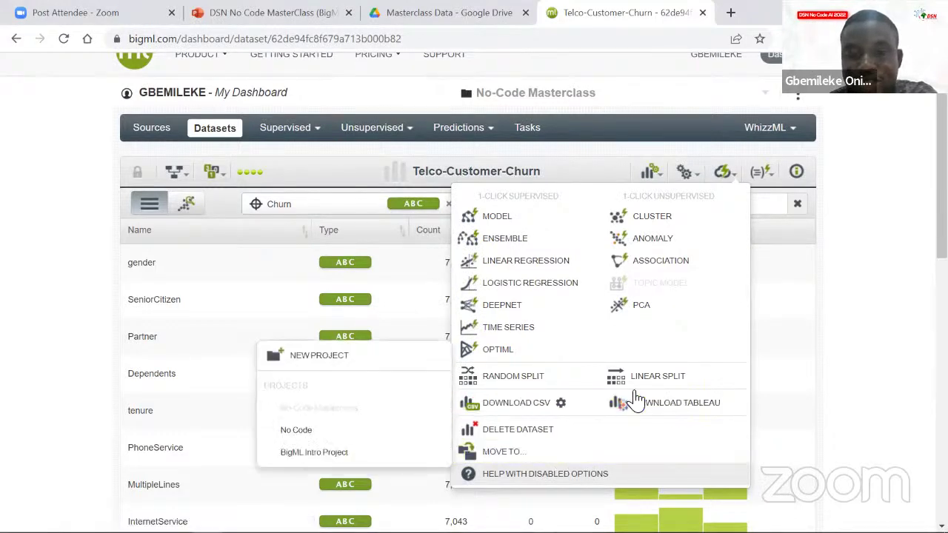
mouse_move(762, 177)
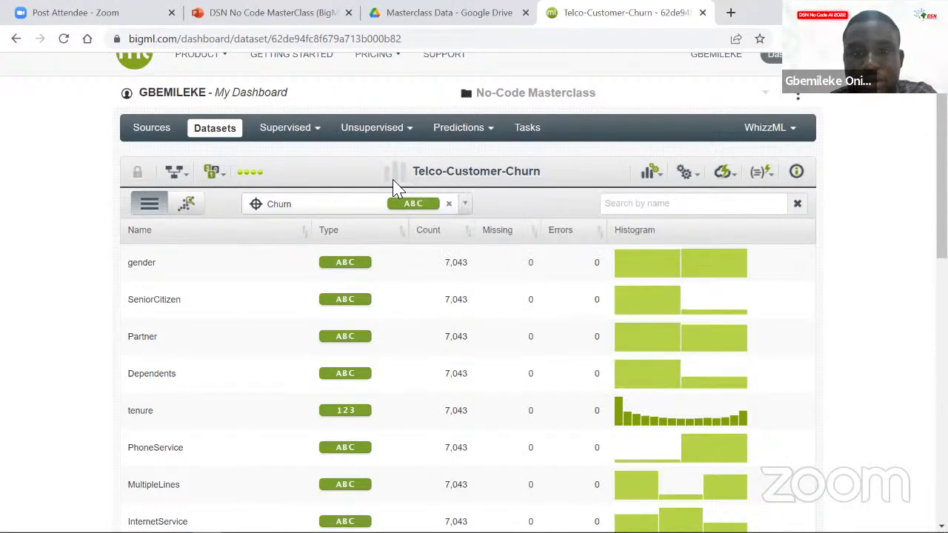
mouse_move(212, 179)
mouse_move(178, 177)
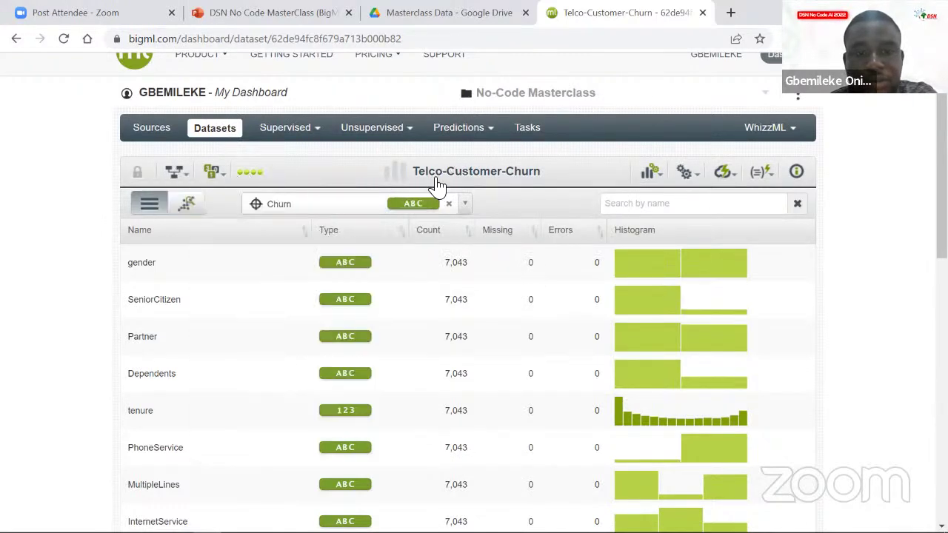
- Switch the dataset to its scatterplot view and examine the plot of Churn against gender with its axis and color fields
scroll(408, 220, down, 1)
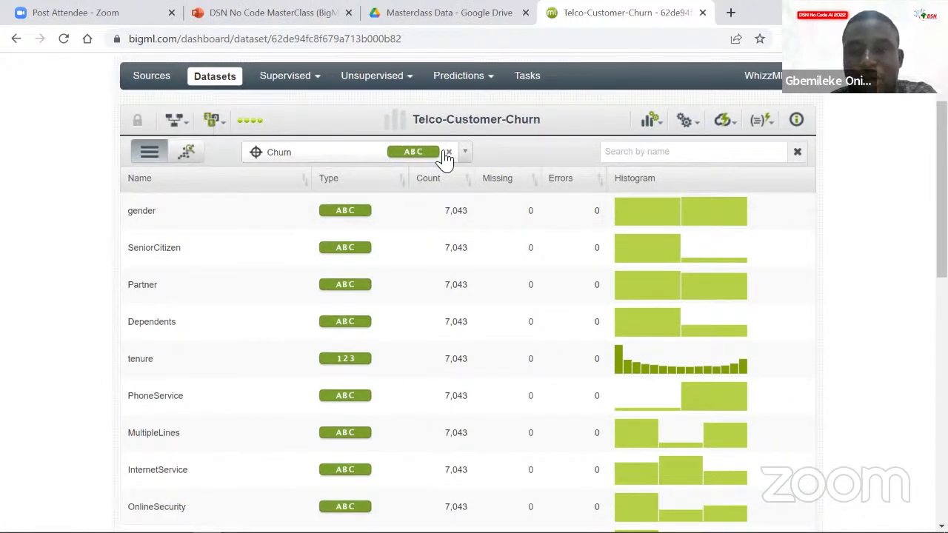
scroll(444, 157, up, 1)
click(185, 178)
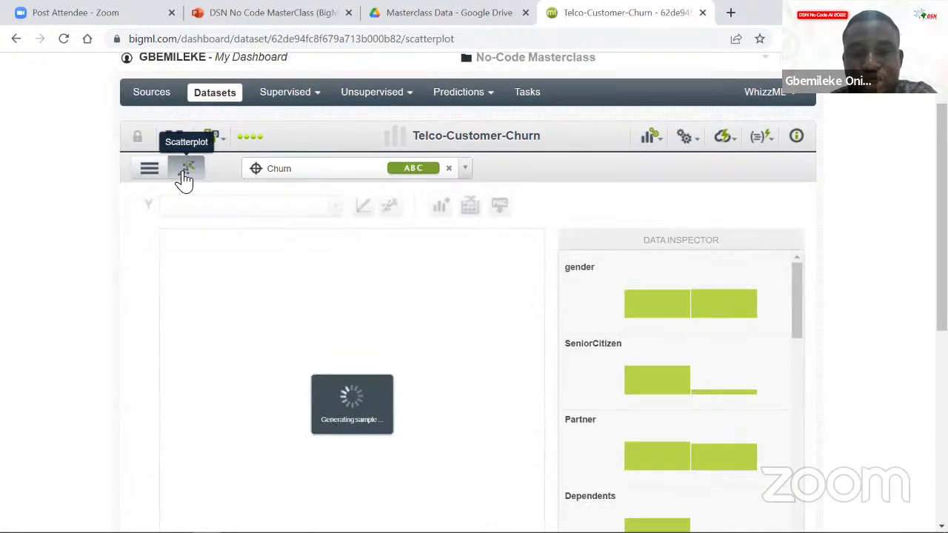
mouse_move(630, 311)
scroll(634, 308, down, 1)
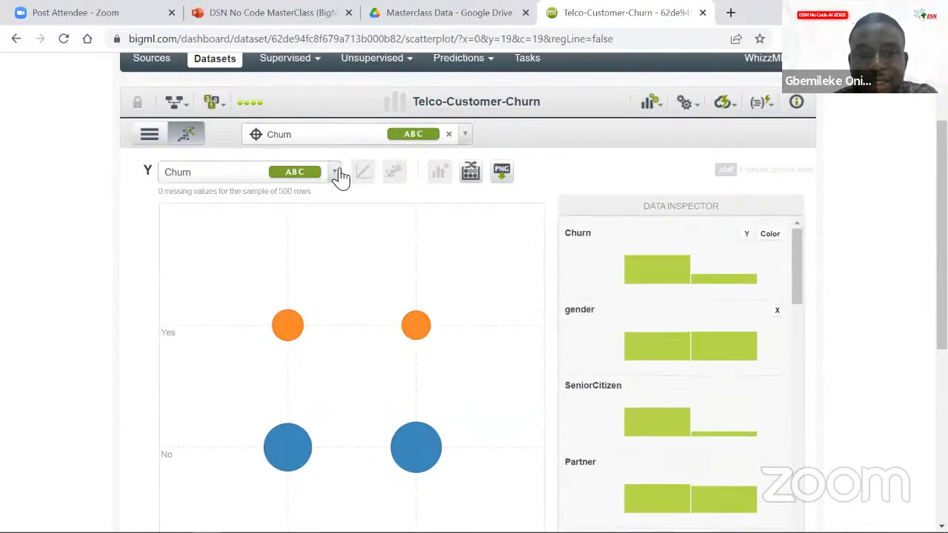
scroll(871, 237, down, 4)
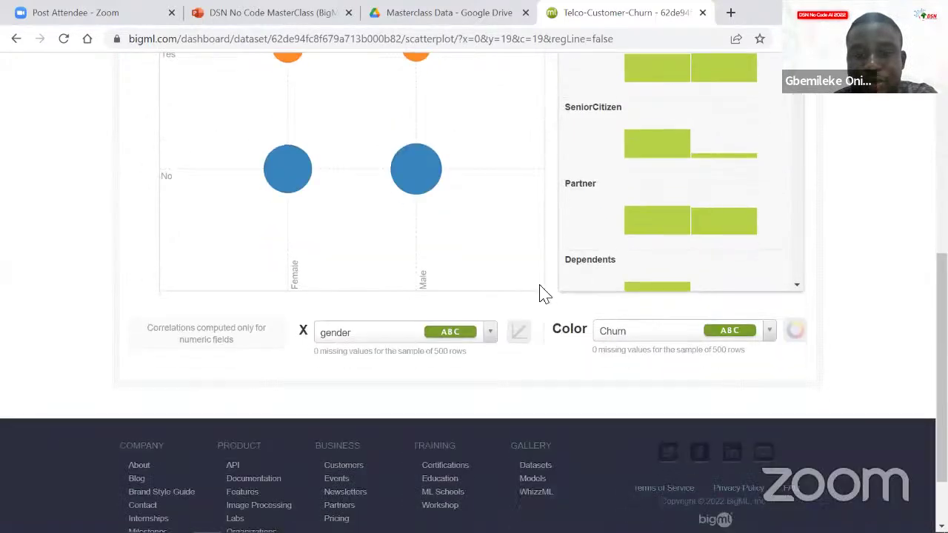
scroll(477, 354, up, 4)
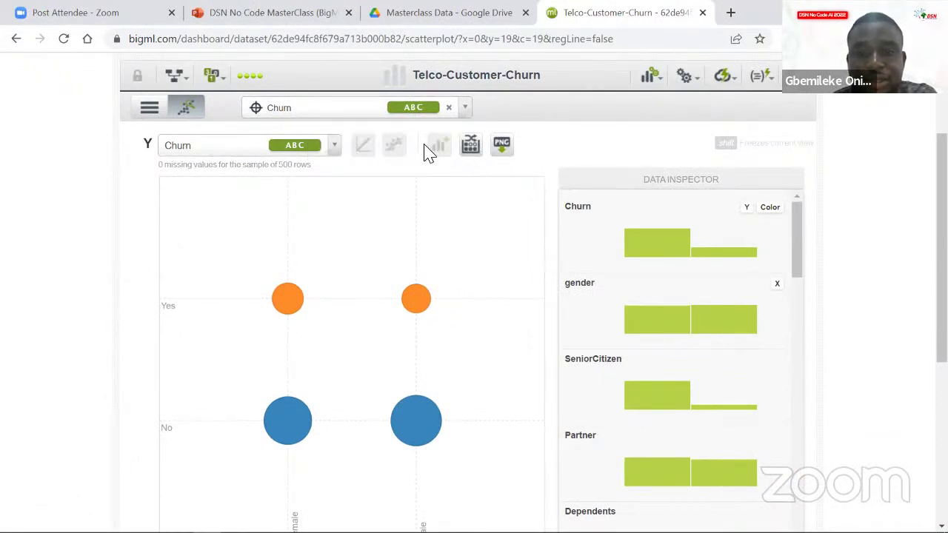
scroll(670, 286, down, 1)
scroll(652, 259, up, 1)
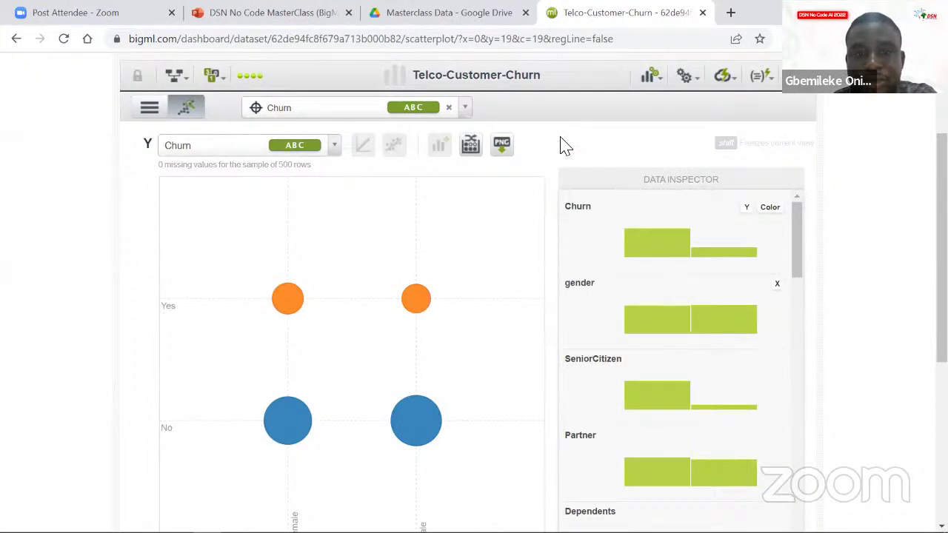
- Set the scatterplot's X field to MultipleLines and inspect how its categories are distributed across Churn
scroll(563, 148, down, 4)
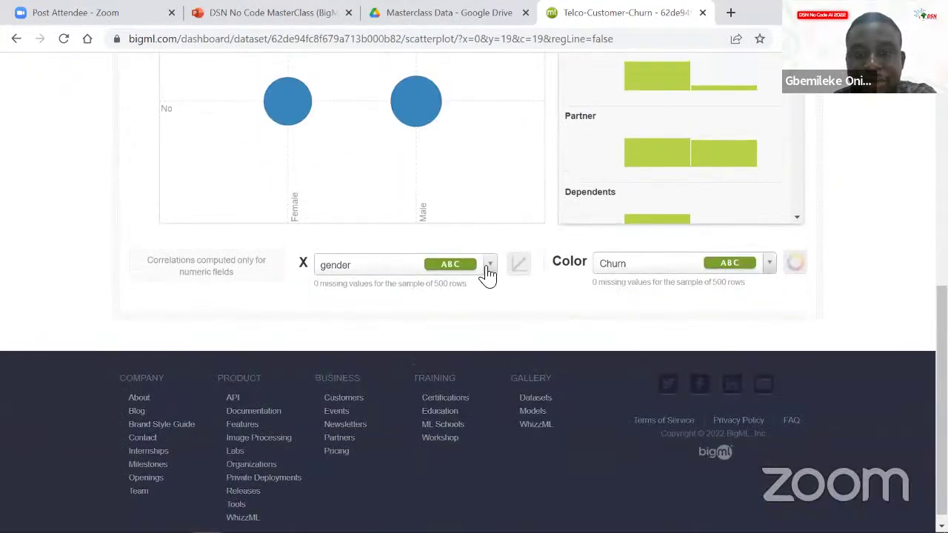
click(488, 270)
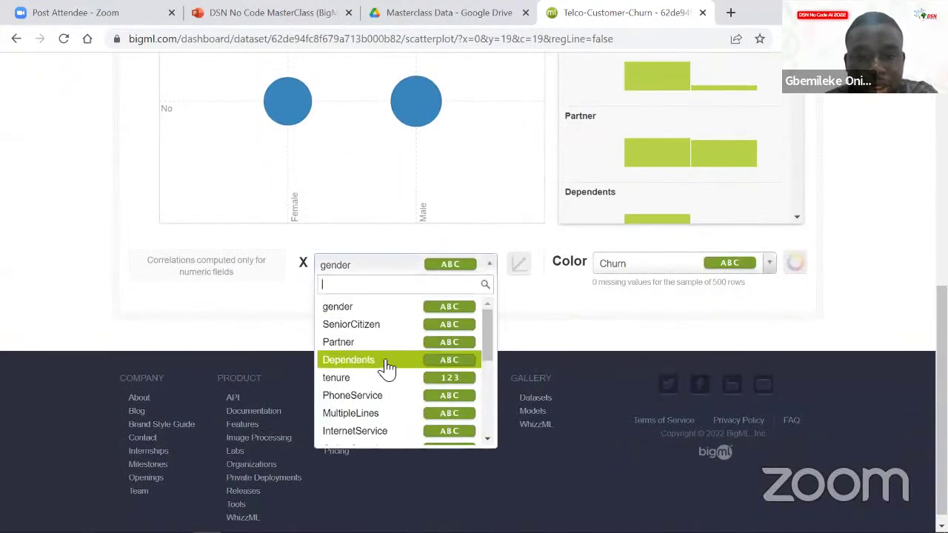
scroll(387, 368, down, 2)
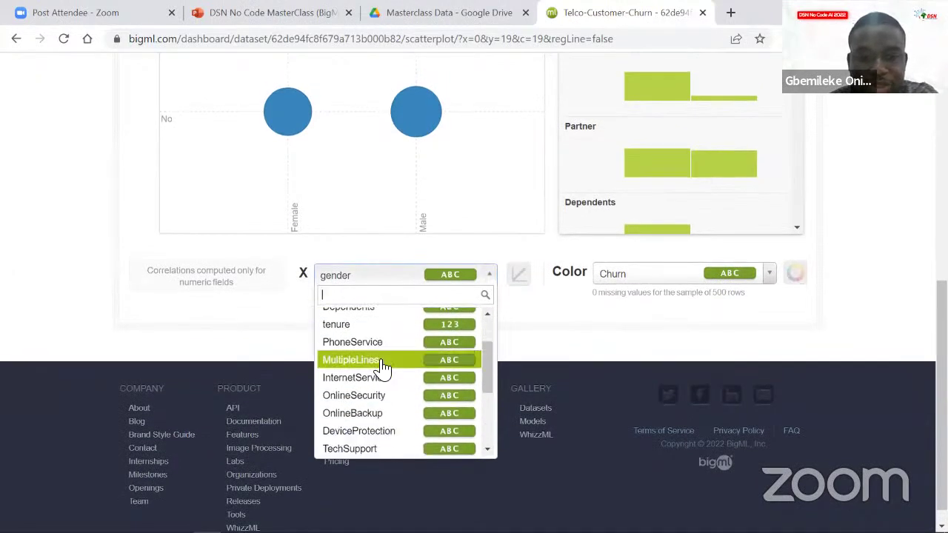
click(382, 367)
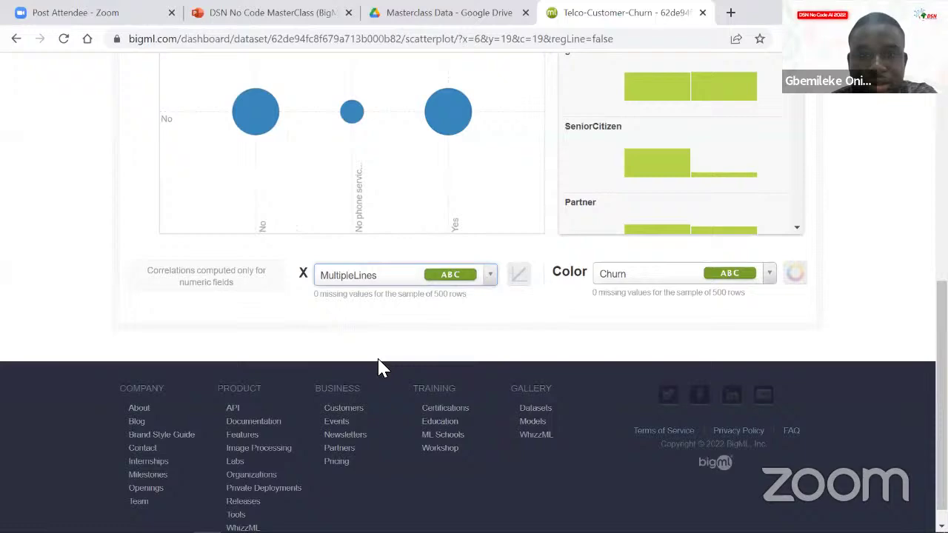
scroll(381, 365, up, 3)
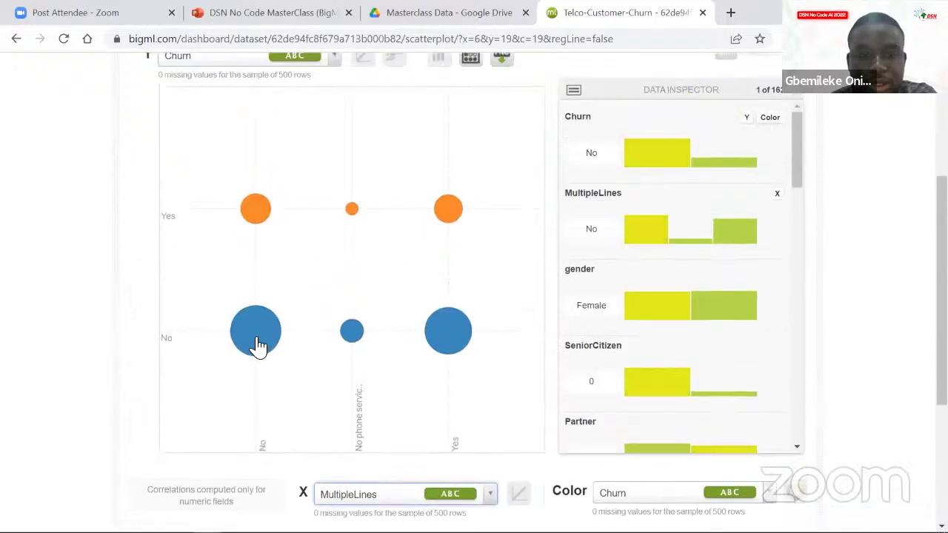
scroll(489, 329, up, 2)
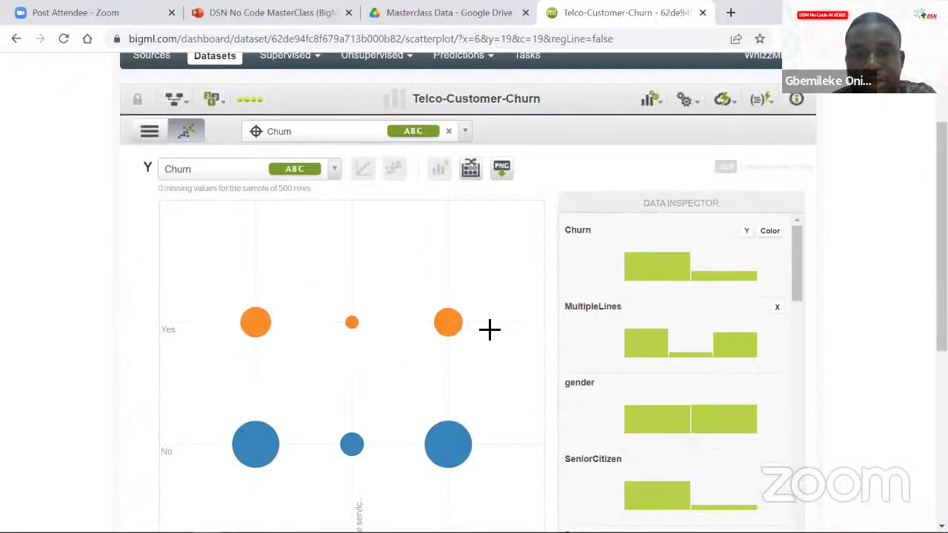
- Set the scatterplot's X field to tenure and inspect how tenure is distributed across the Churn classes
scroll(429, 265, down, 5)
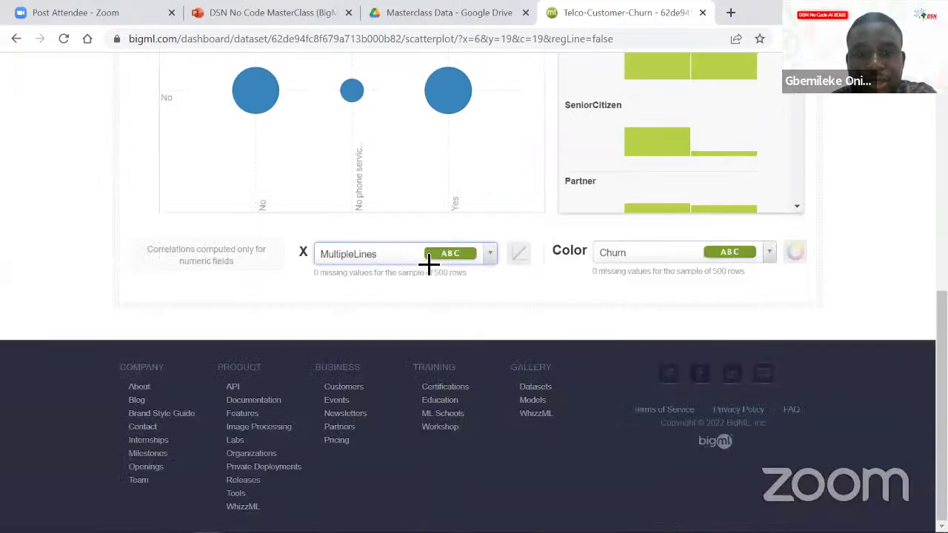
click(489, 256)
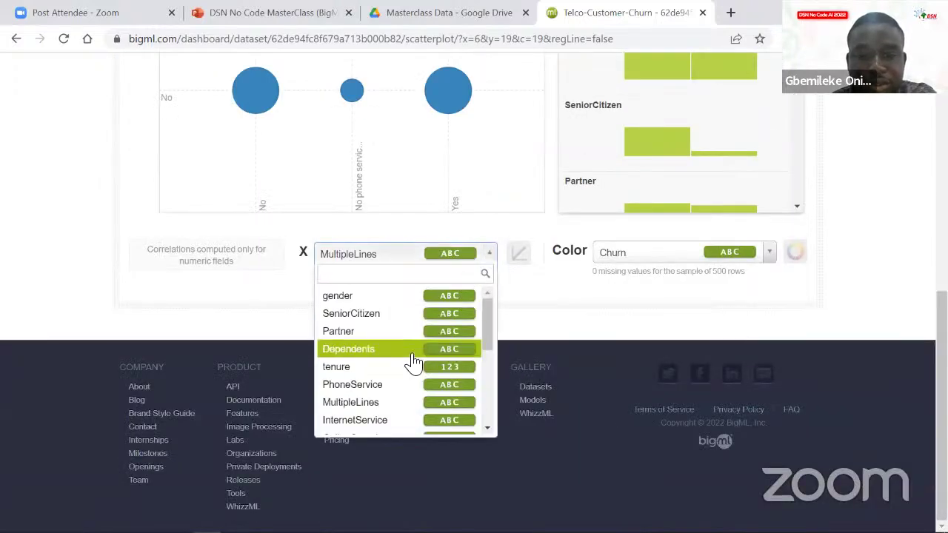
scroll(413, 363, down, 3)
scroll(413, 363, up, 2)
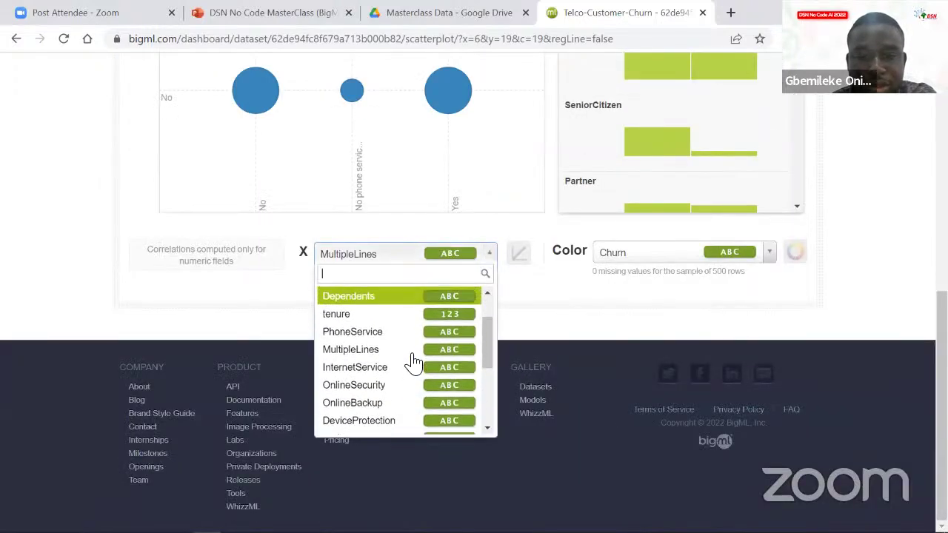
click(377, 314)
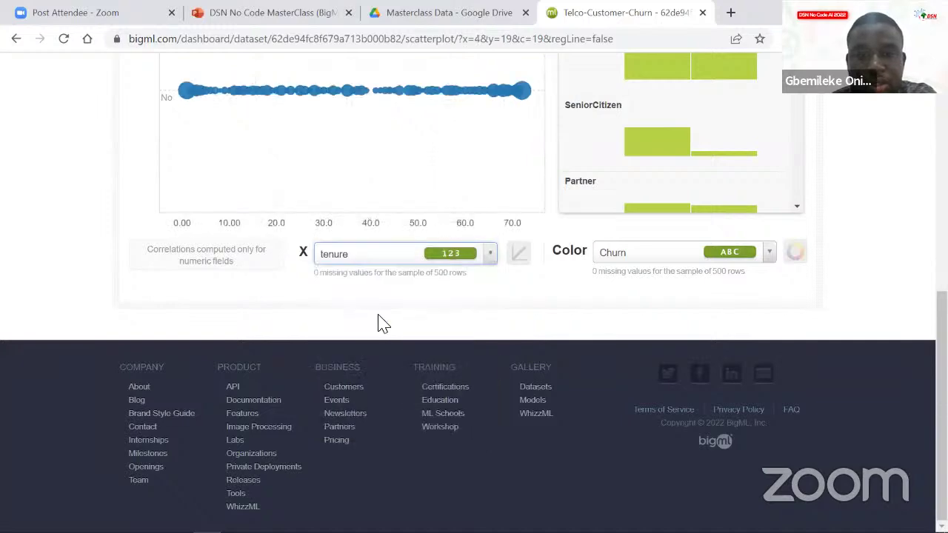
scroll(381, 321, up, 5)
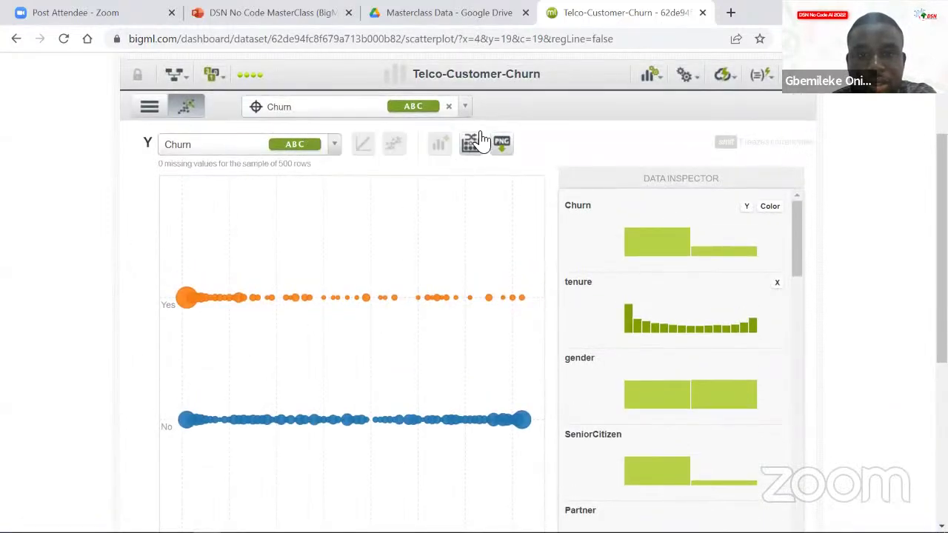
- Set the scatterplot's Y field to Contract and examine tenure by contract type, colored by Churn
click(344, 150)
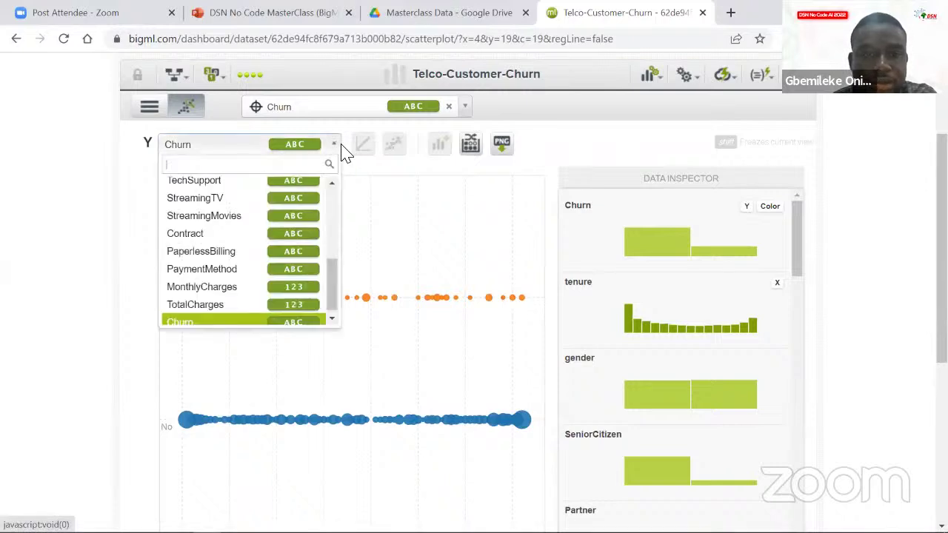
click(208, 233)
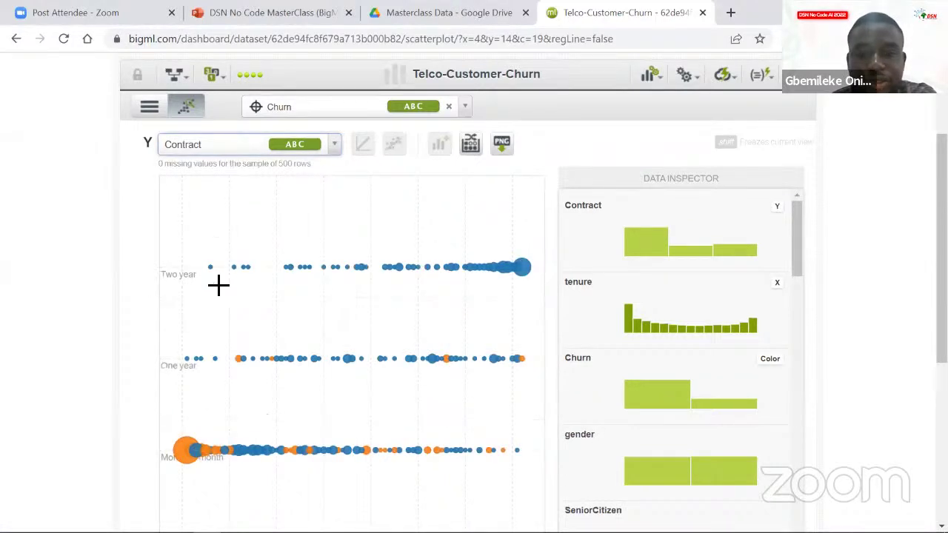
scroll(218, 296, down, 3)
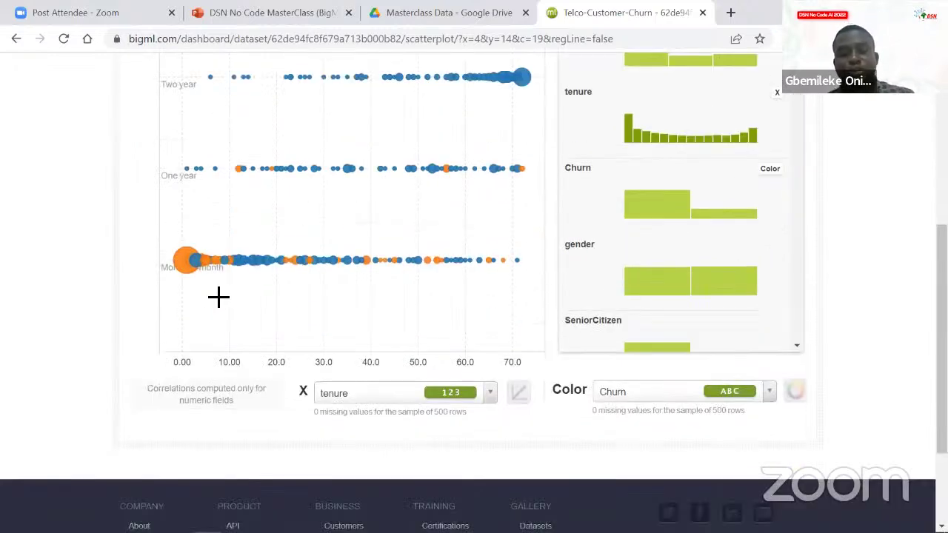
scroll(219, 297, up, 5)
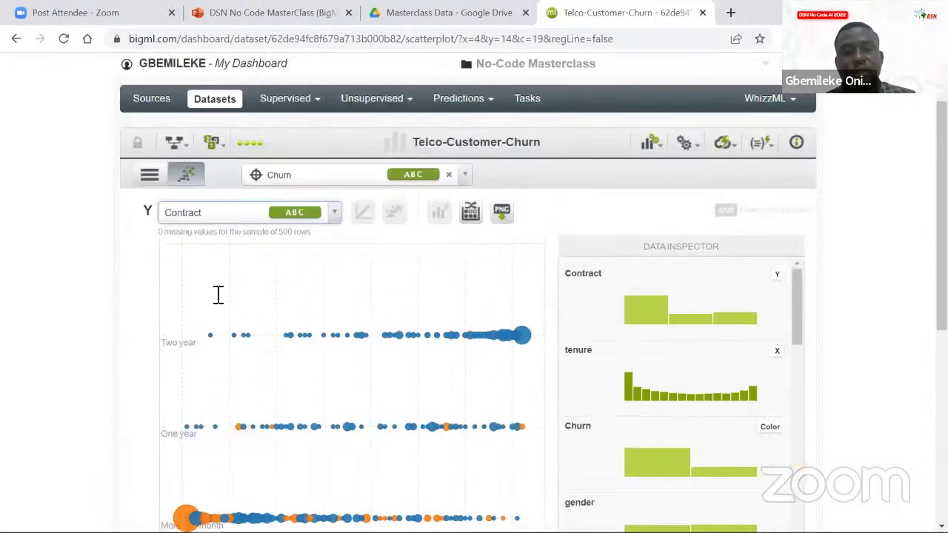
- Return to the dataset's field table and review its scripting and 1-click actions
click(158, 254)
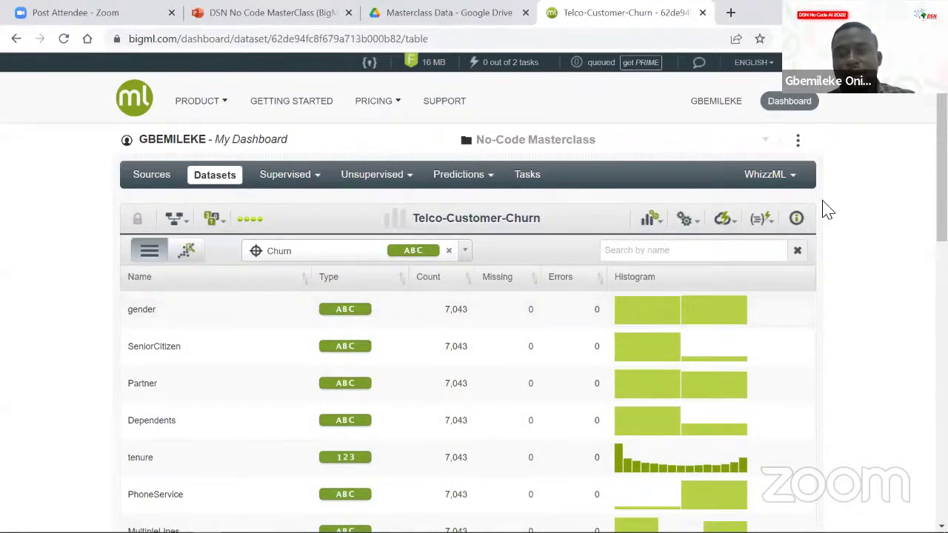
mouse_move(774, 225)
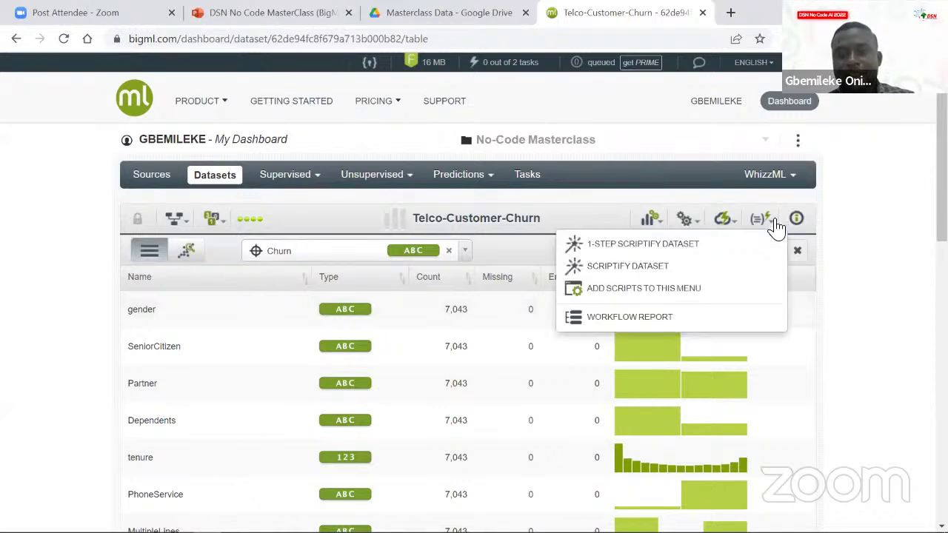
mouse_move(738, 220)
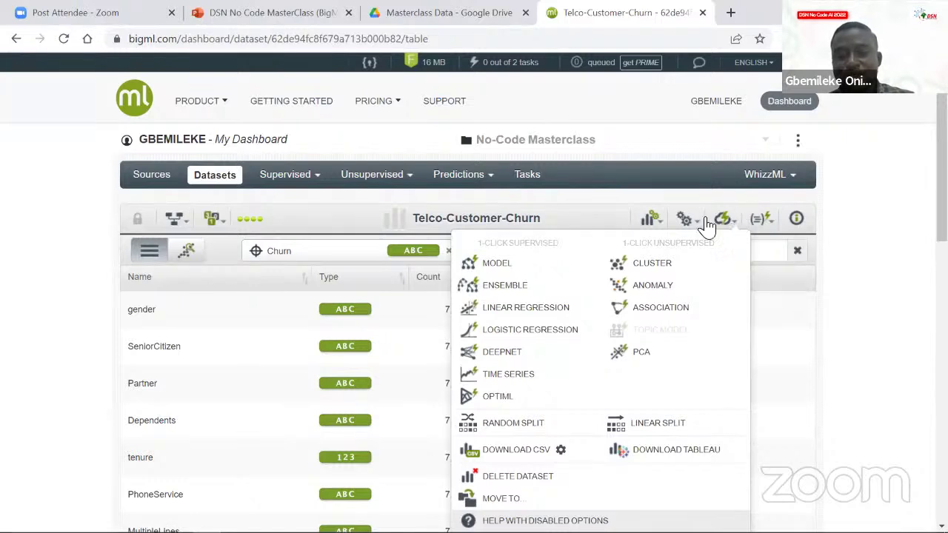
- Split the Telco-Customer-Churn dataset into 75% training and 25% test datasets, using 10 as the seed
mouse_move(666, 228)
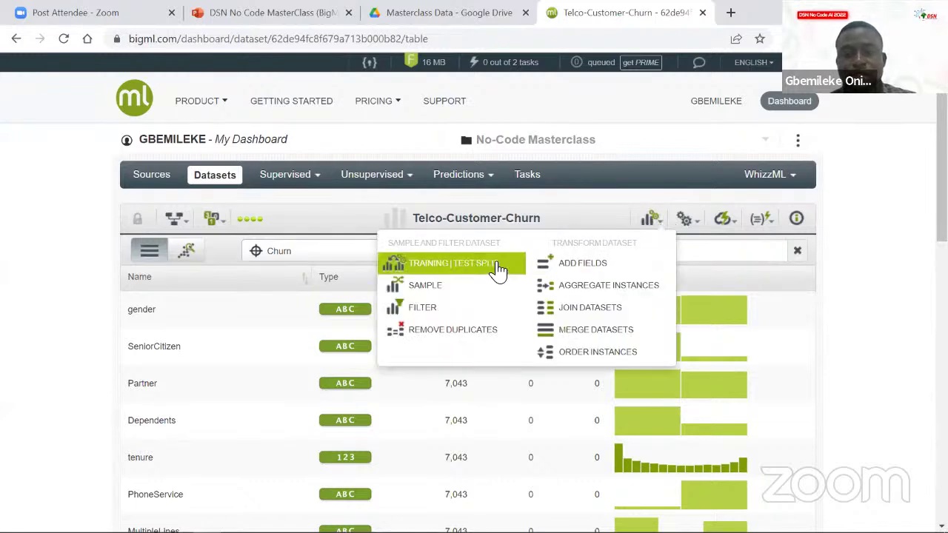
click(498, 268)
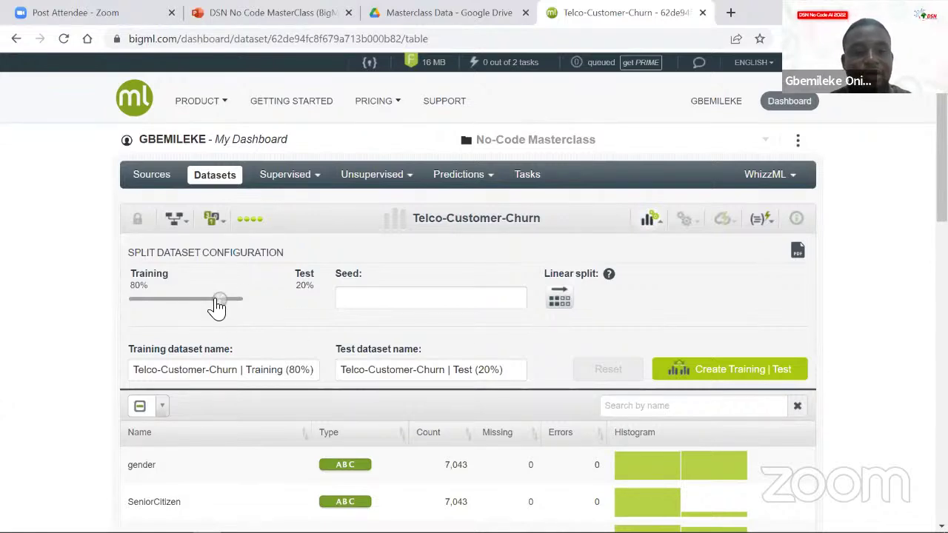
drag(217, 304, 212, 305)
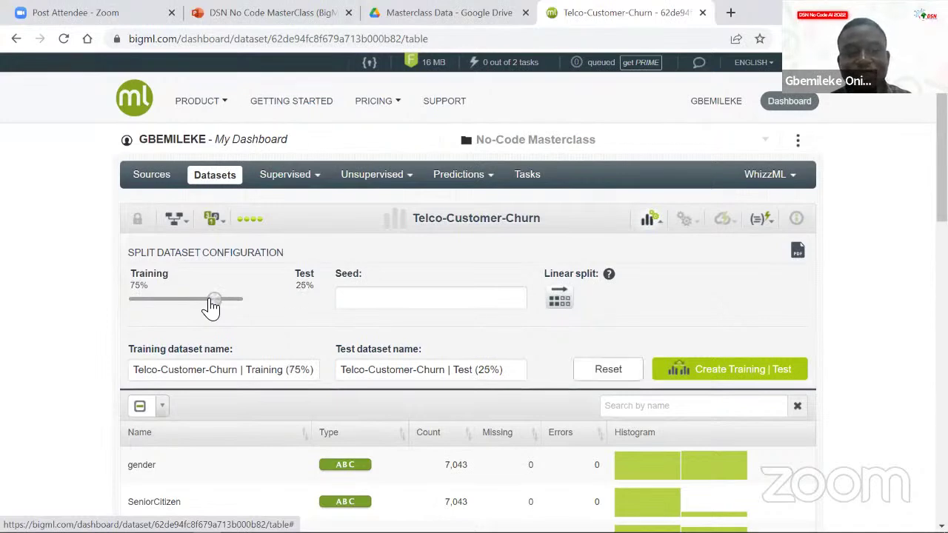
click(365, 297)
text(10)
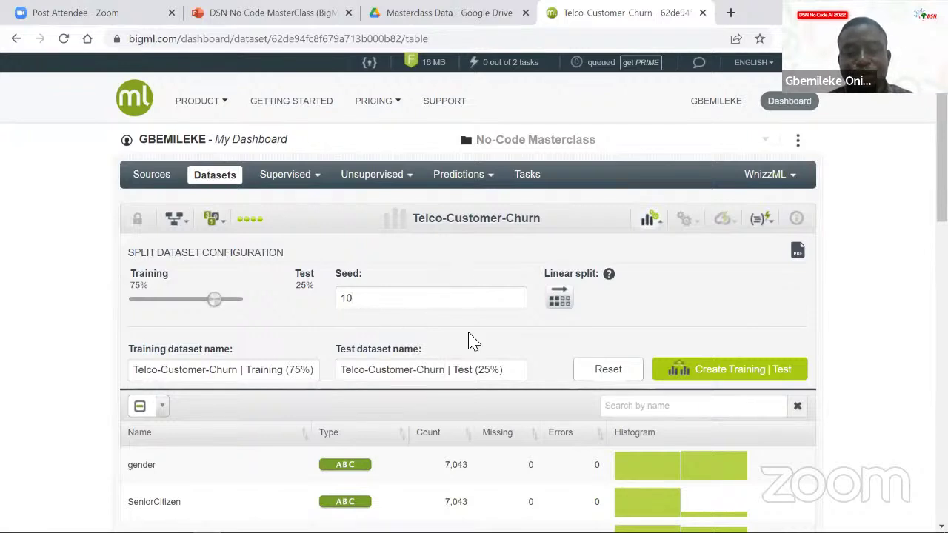
scroll(480, 363, down, 1)
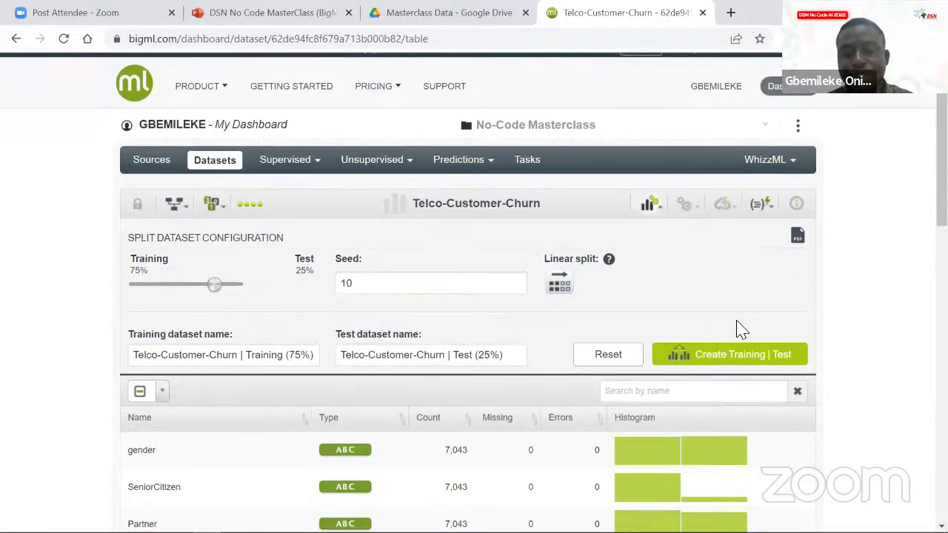
click(725, 361)
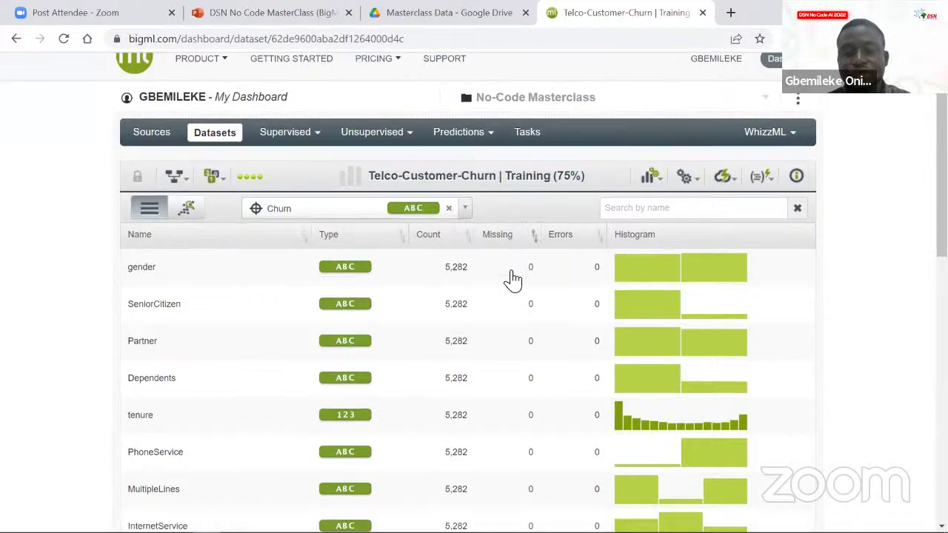
- Review the training dataset's transformation and model options, and open the Deepnet configuration for it
scroll(511, 277, down, 1)
click(655, 203)
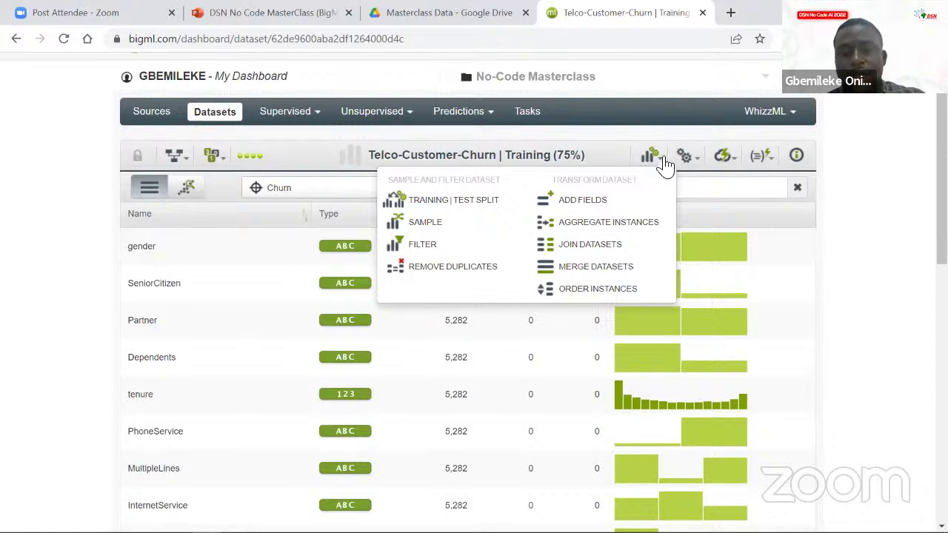
mouse_move(696, 162)
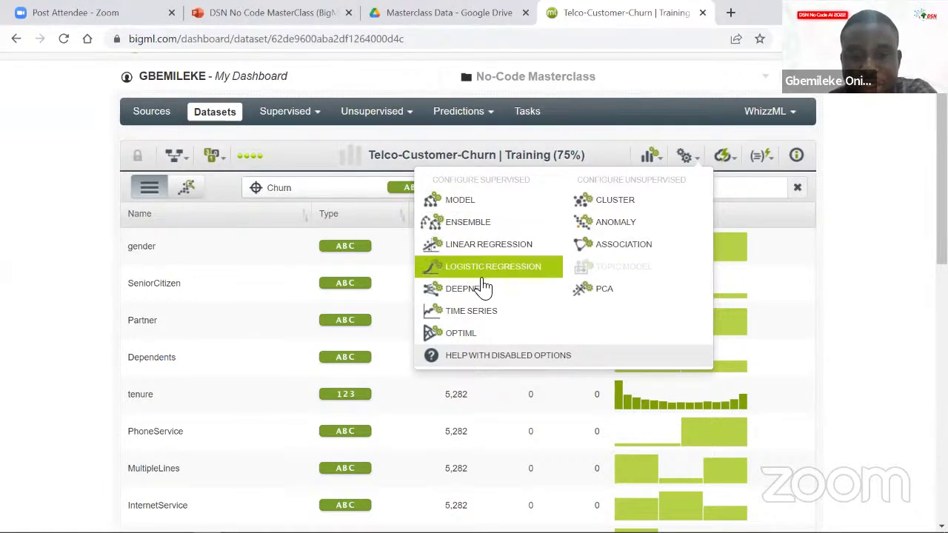
scroll(482, 311, down, 1)
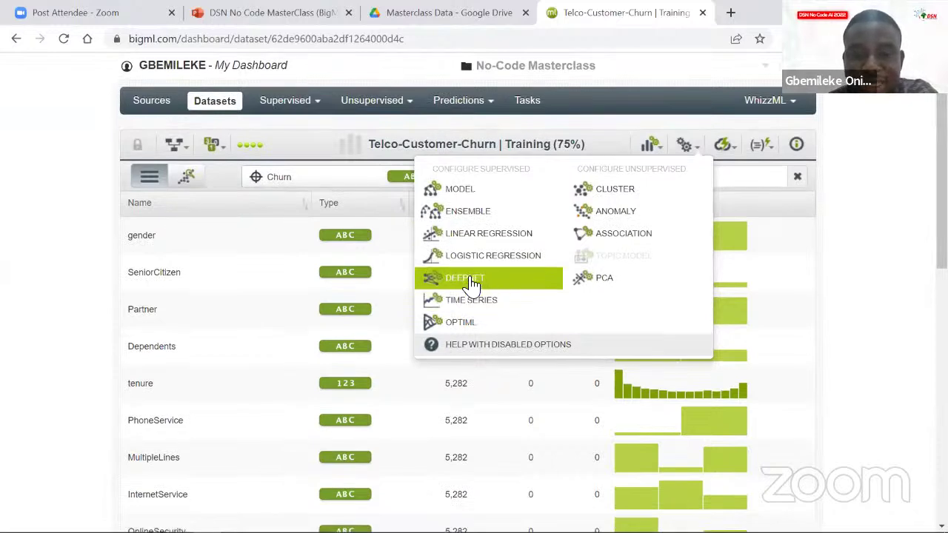
click(471, 281)
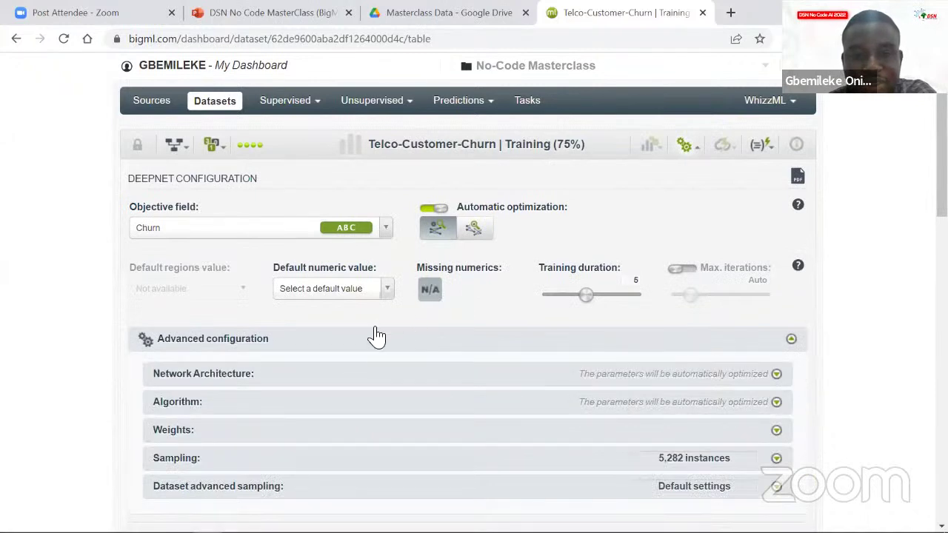
- Review the Deepnet settings and create the deepnet with Churn as objective field, automatic optimization and the default configuration
scroll(376, 336, down, 1)
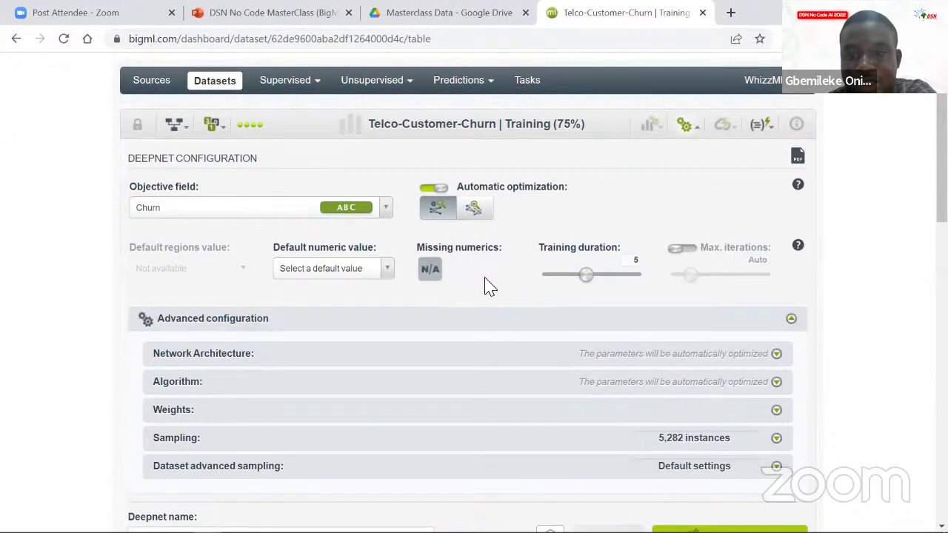
scroll(485, 285, down, 1)
scroll(485, 287, down, 2)
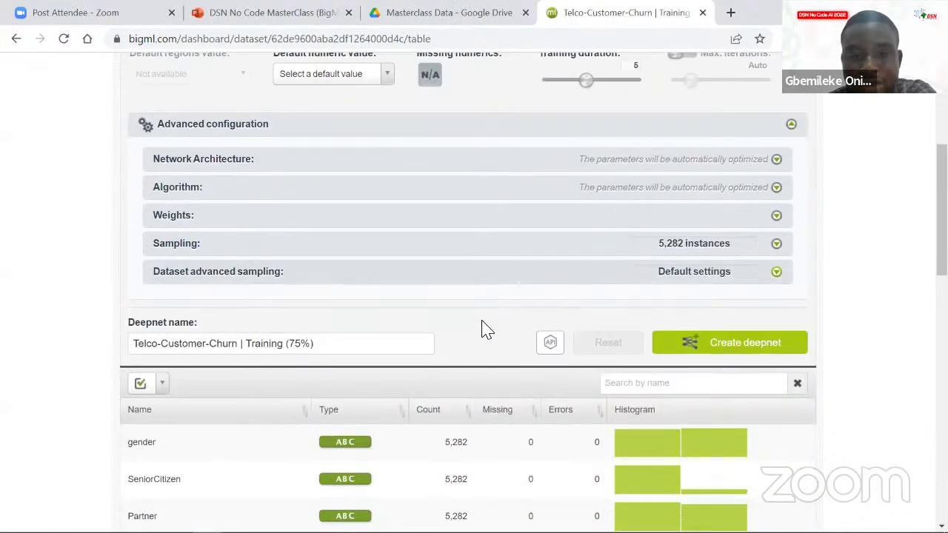
scroll(393, 347, up, 2)
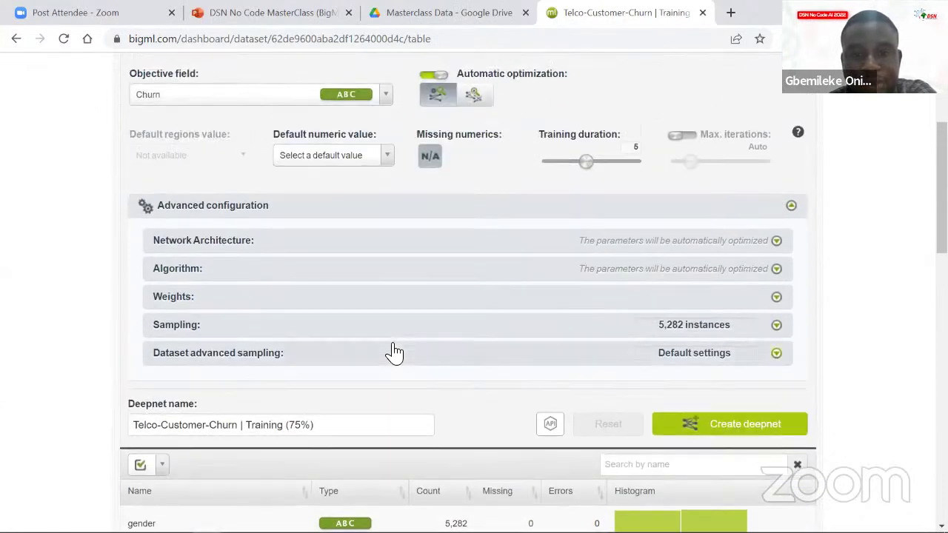
scroll(485, 353, up, 1)
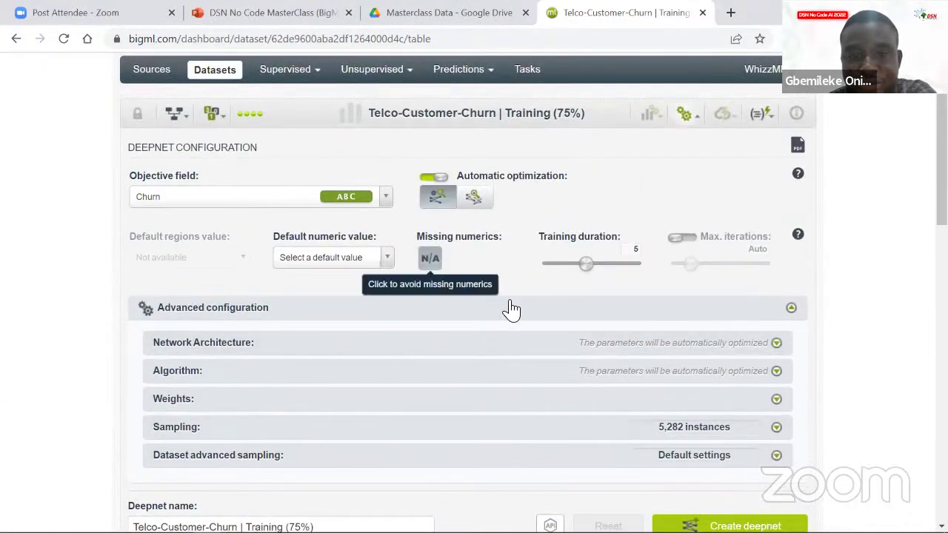
scroll(511, 309, down, 1)
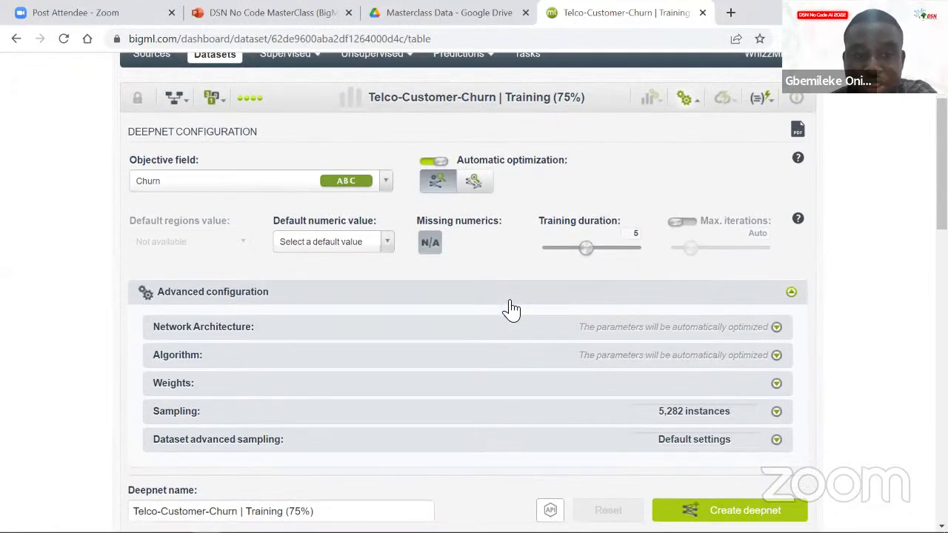
scroll(511, 310, down, 3)
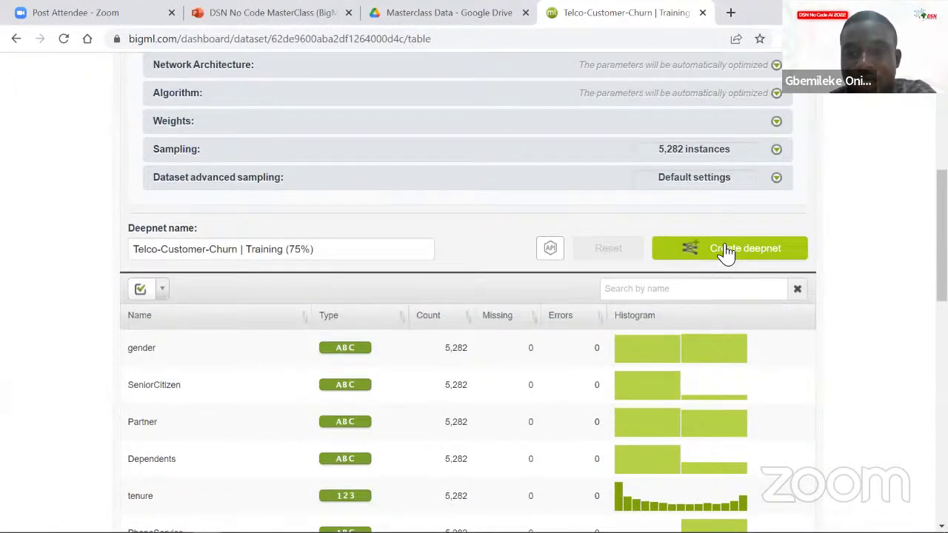
click(726, 251)
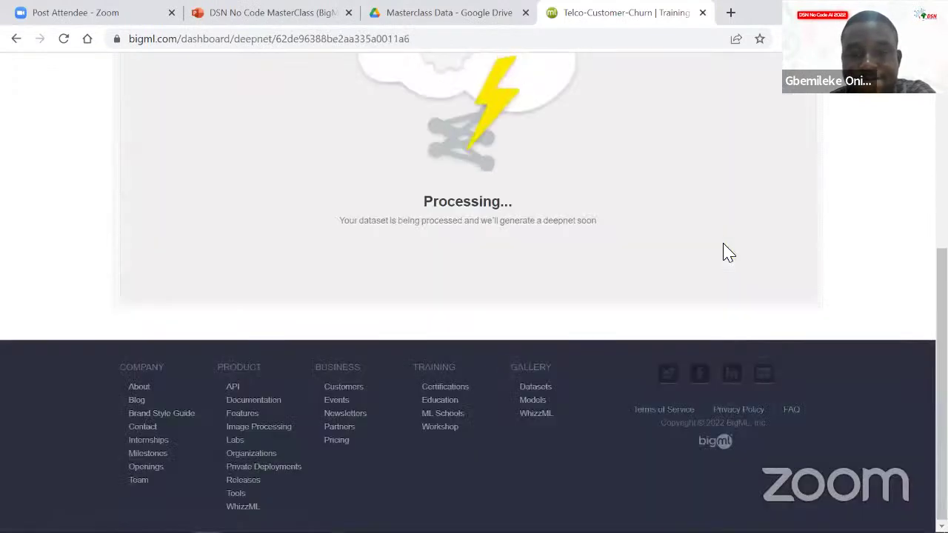
- Examine the trained deepnet's parameters, its tenure-by-Contract prediction chart and input fields, and check its available prediction and evaluation actions
scroll(726, 253, up, 2)
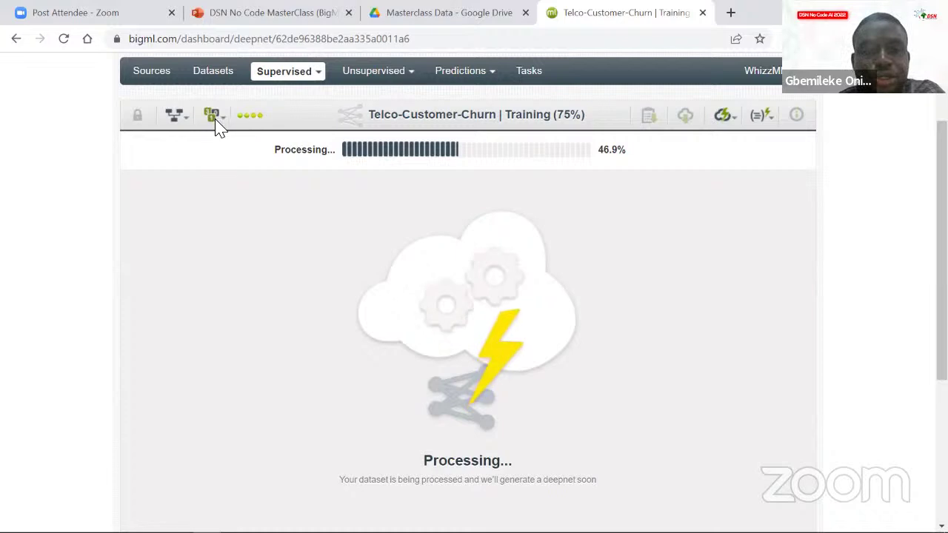
mouse_move(219, 128)
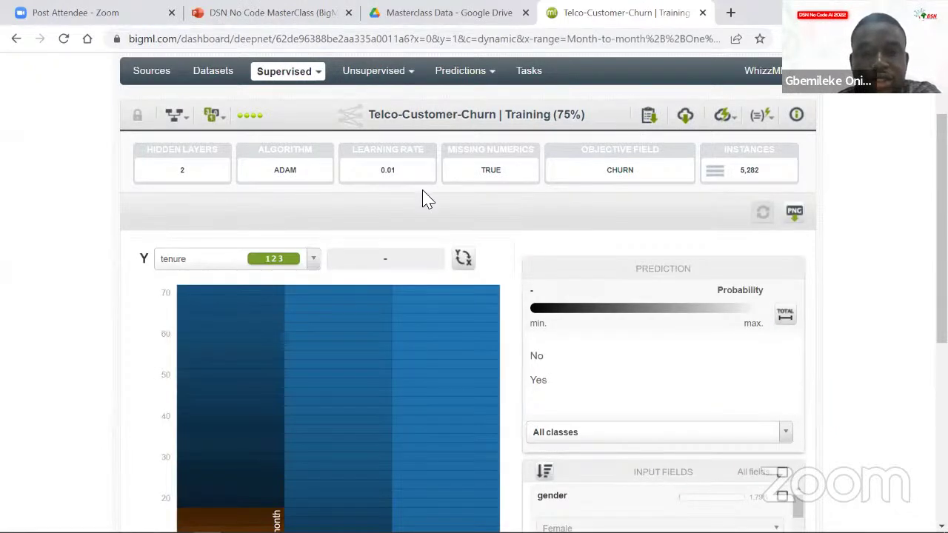
scroll(424, 197, up, 2)
scroll(426, 197, down, 6)
scroll(427, 197, up, 3)
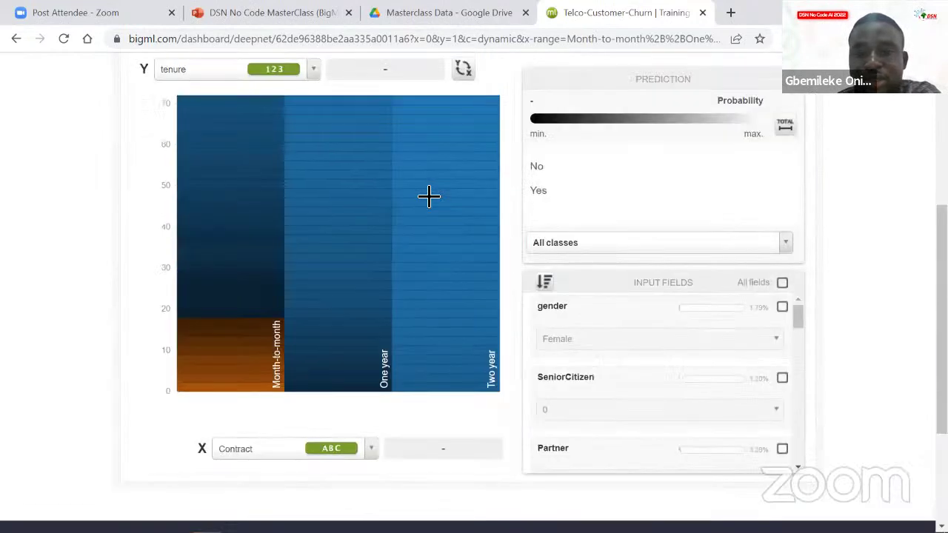
scroll(566, 197, up, 1)
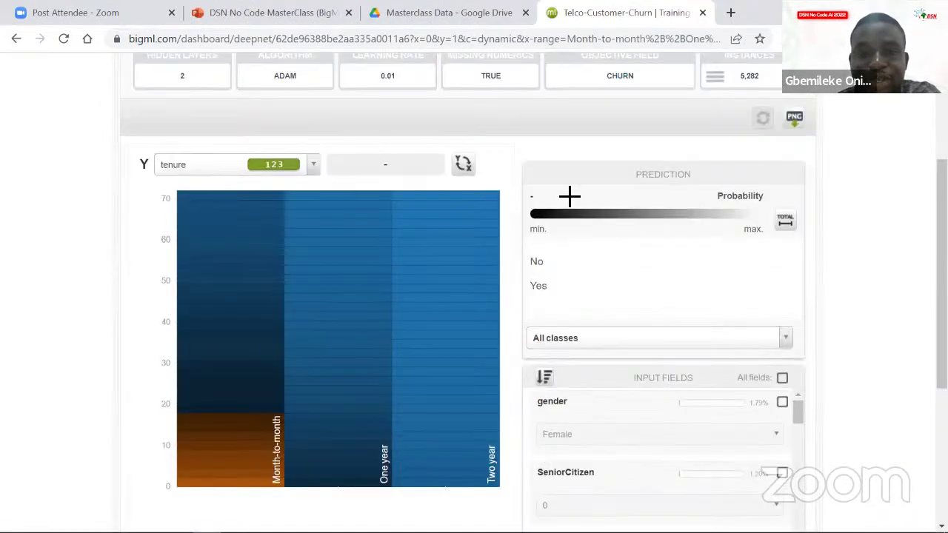
scroll(491, 228, up, 3)
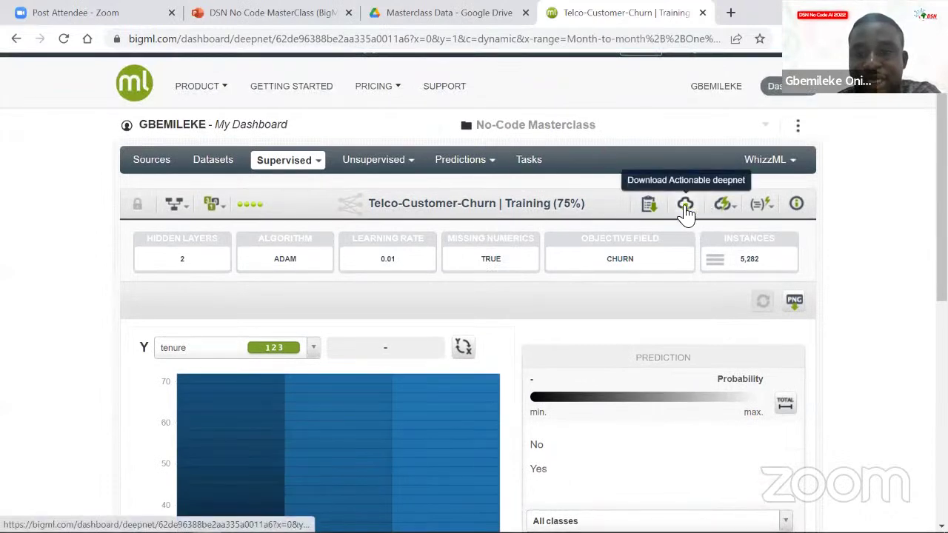
mouse_move(738, 208)
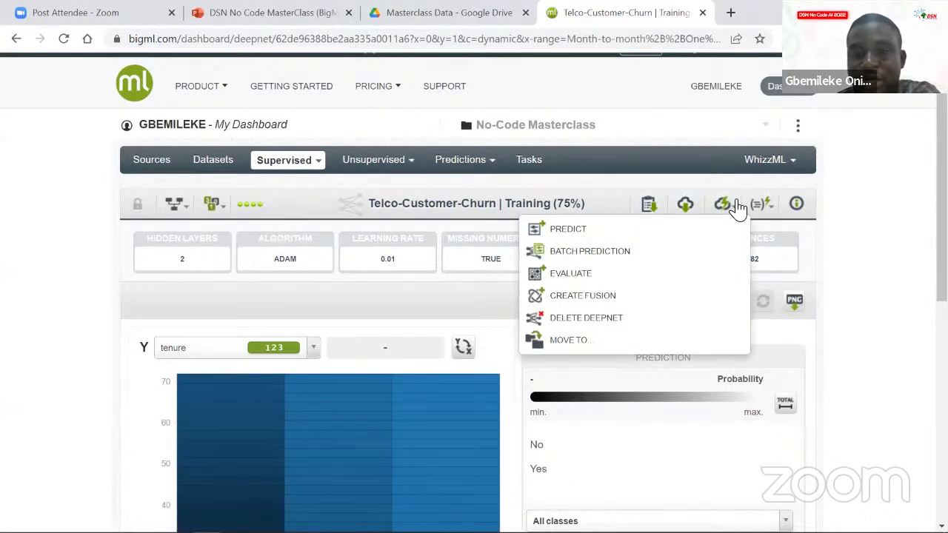
- Evaluate the trained Telco-Customer-Churn deepnet against the Telco-Customer-Churn | Test (25%) dataset, keeping the default configuration and evaluation name
click(619, 282)
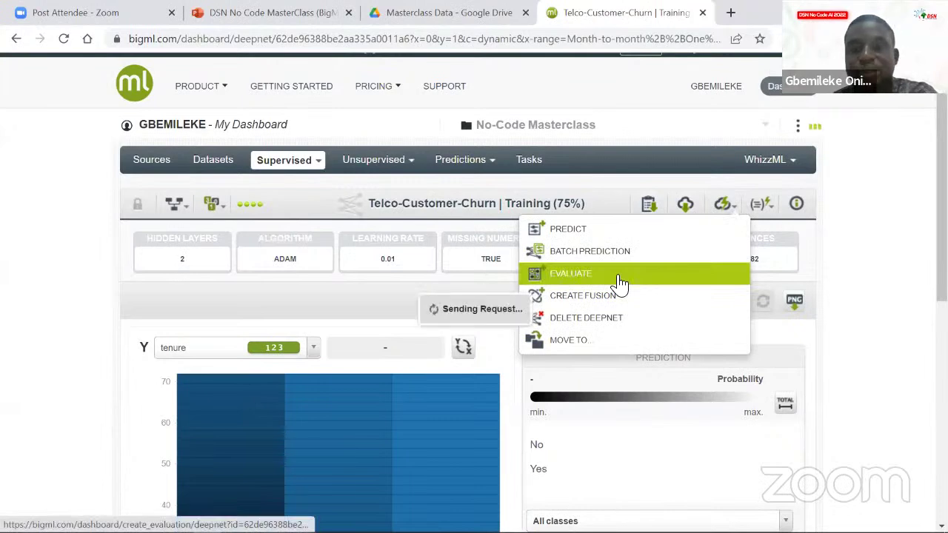
click(619, 284)
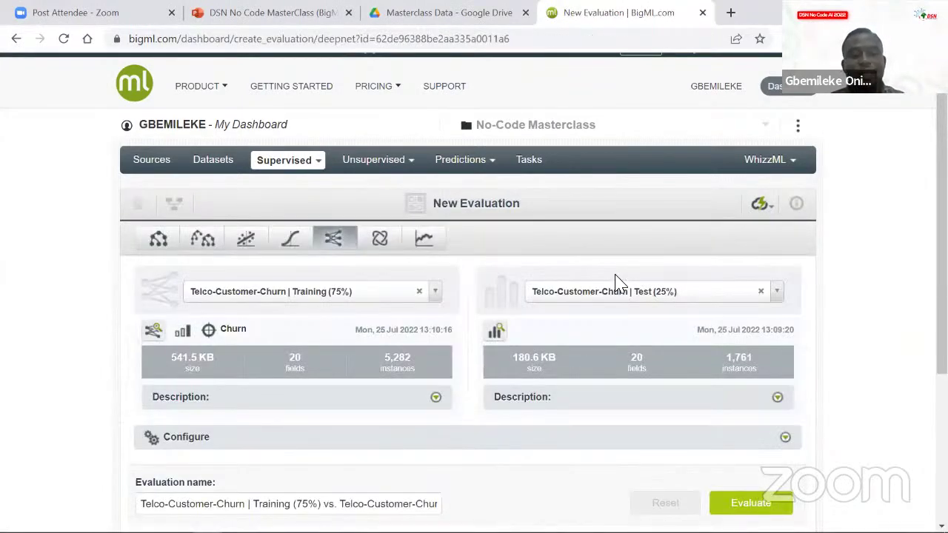
scroll(455, 313, down, 2)
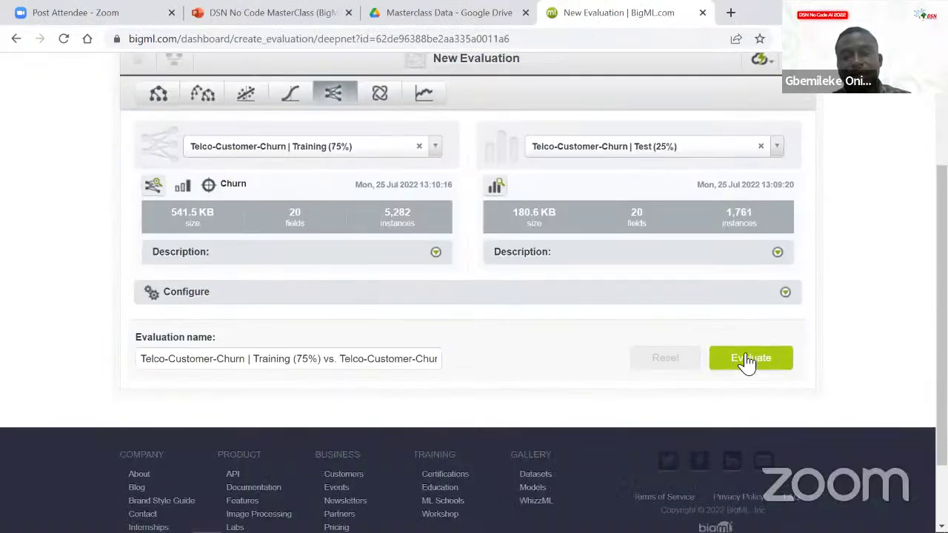
click(748, 360)
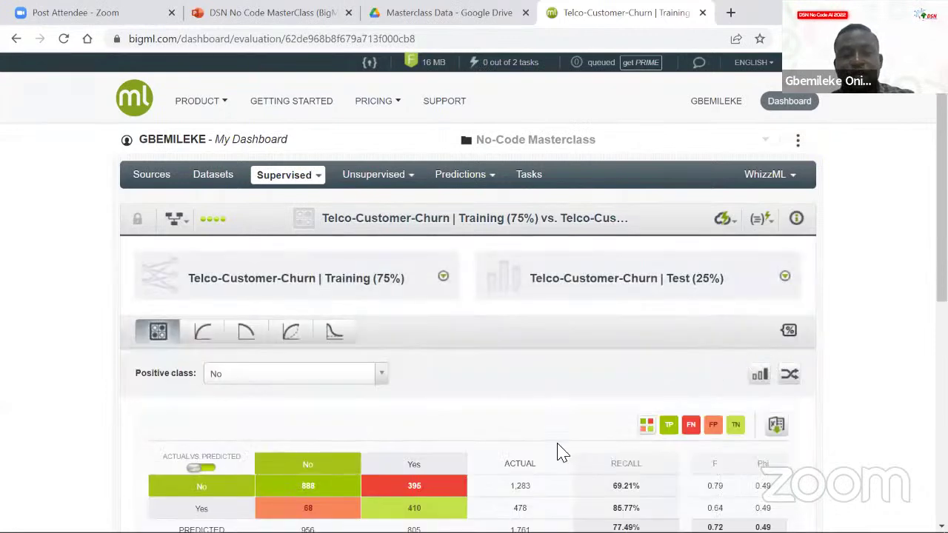
- Examine the evaluation's confusion matrix and its accuracy, F-measure, precision, recall and phi coefficient for positive class No
scroll(567, 364, down, 1)
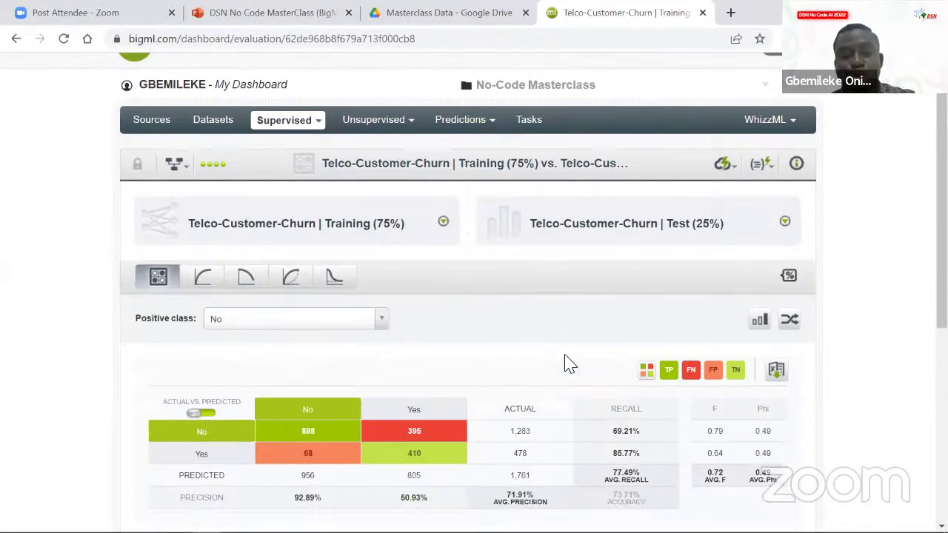
scroll(588, 290, down, 2)
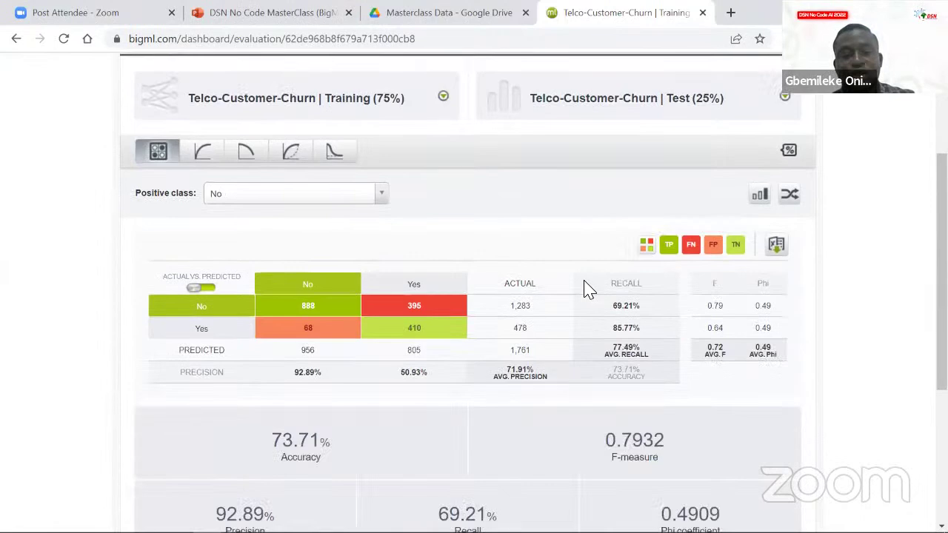
scroll(588, 289, down, 3)
mouse_move(323, 256)
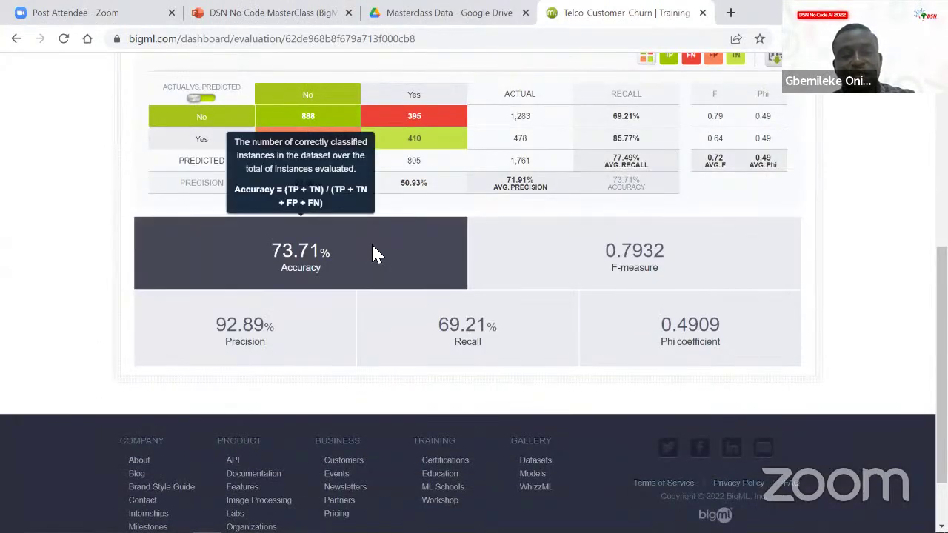
mouse_move(433, 313)
mouse_move(230, 300)
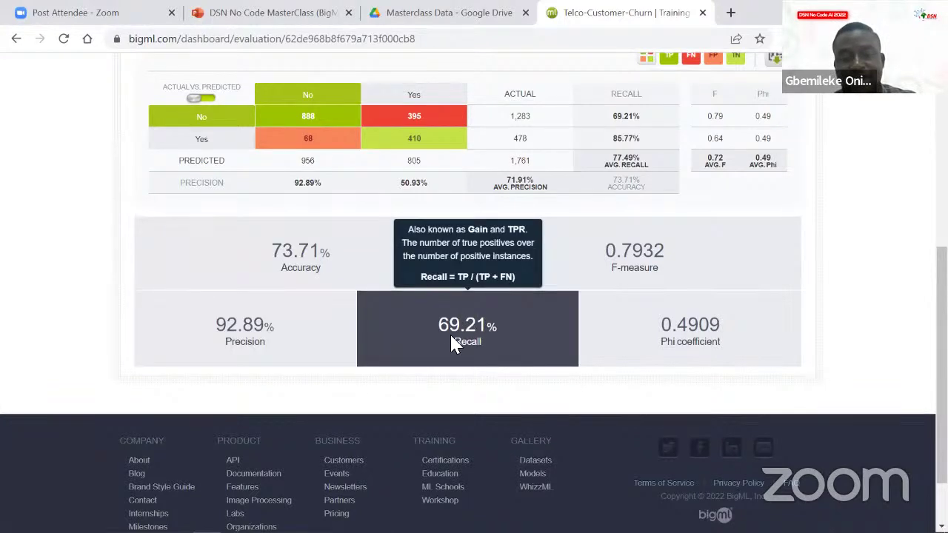
scroll(508, 343, up, 1)
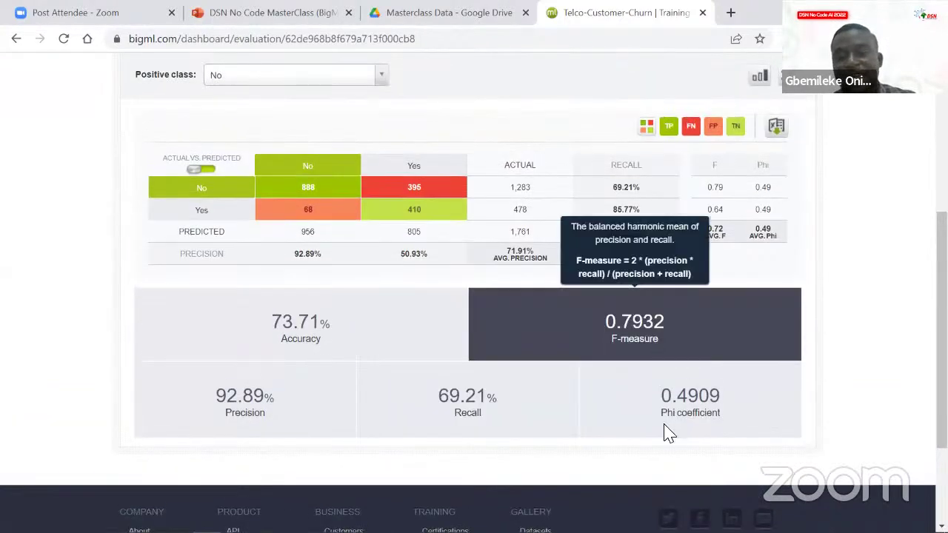
scroll(474, 340, up, 1)
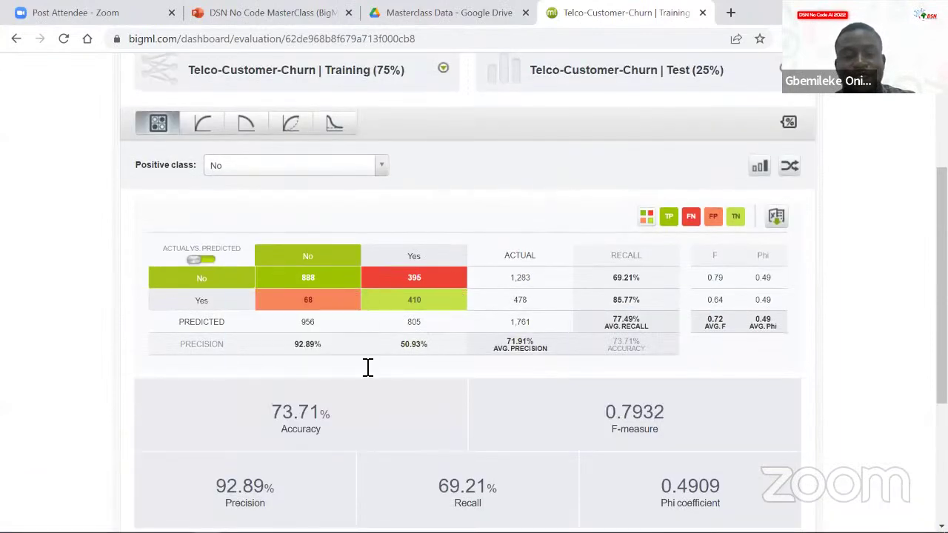
scroll(456, 286, up, 1)
scroll(455, 286, down, 2)
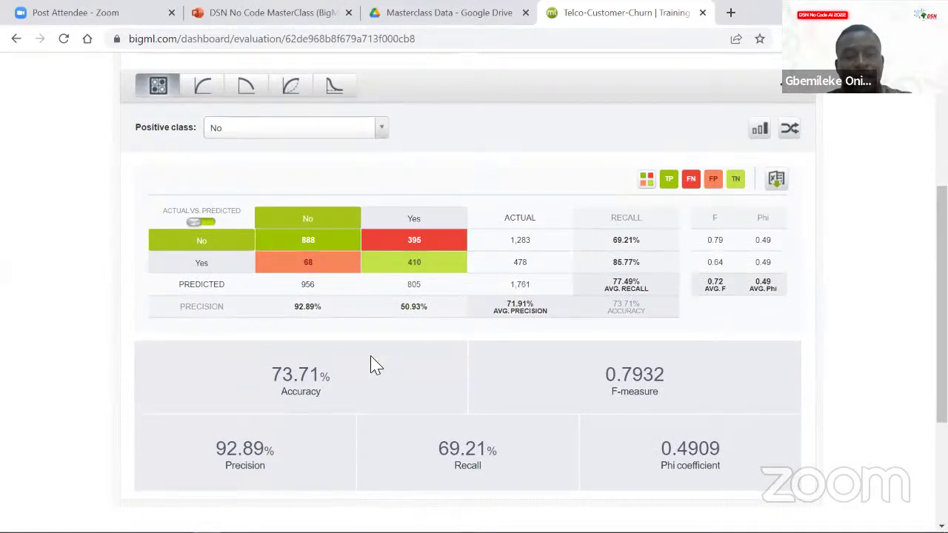
scroll(367, 354, down, 1)
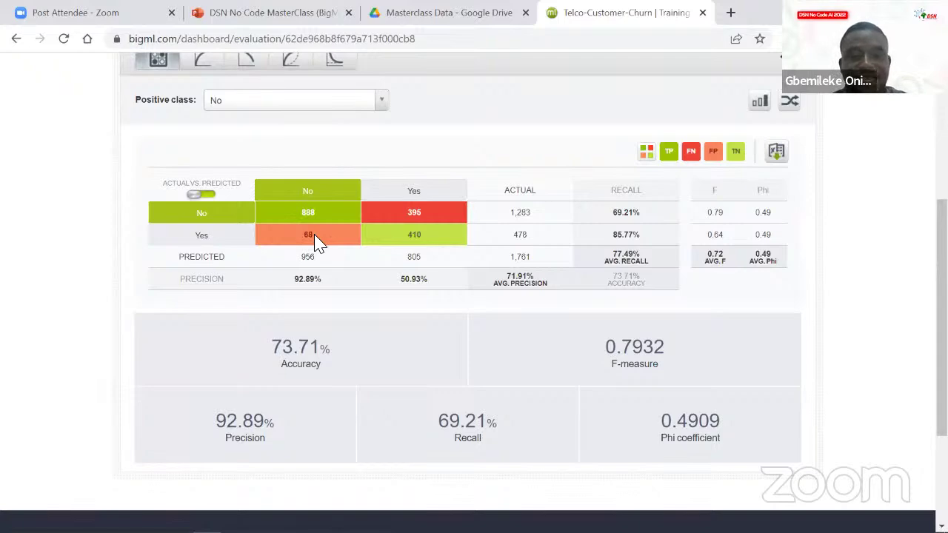
scroll(408, 213, up, 1)
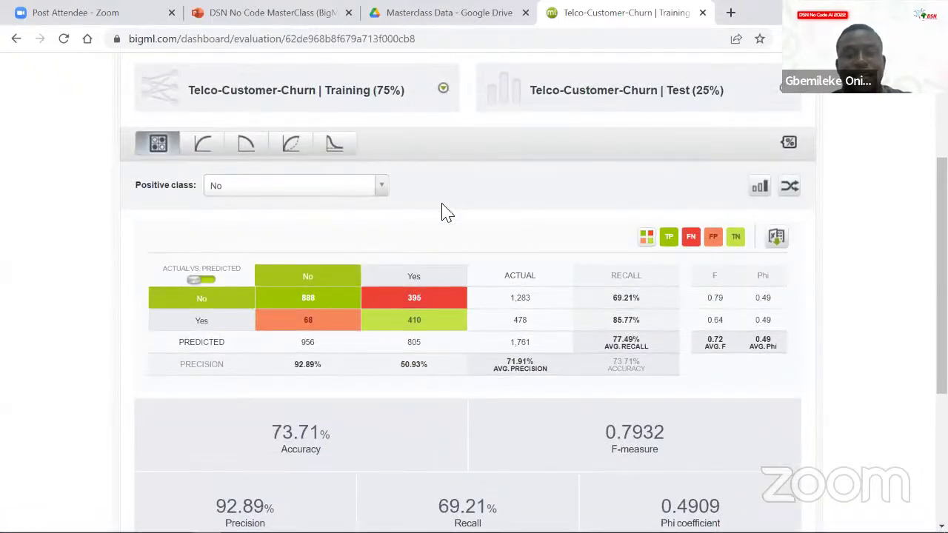
- Review the evaluation results again, checking how the accuracy metric is defined
scroll(443, 210, up, 2)
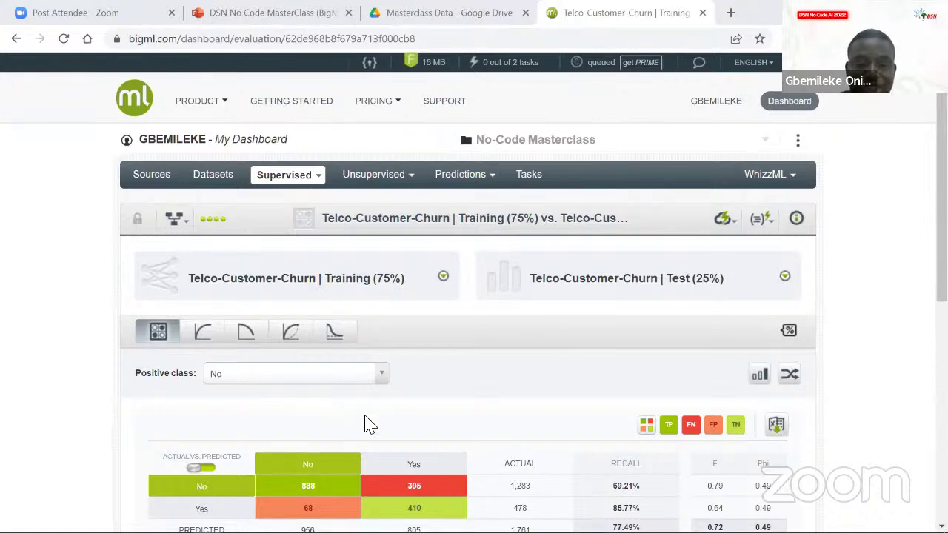
scroll(359, 421, down, 1)
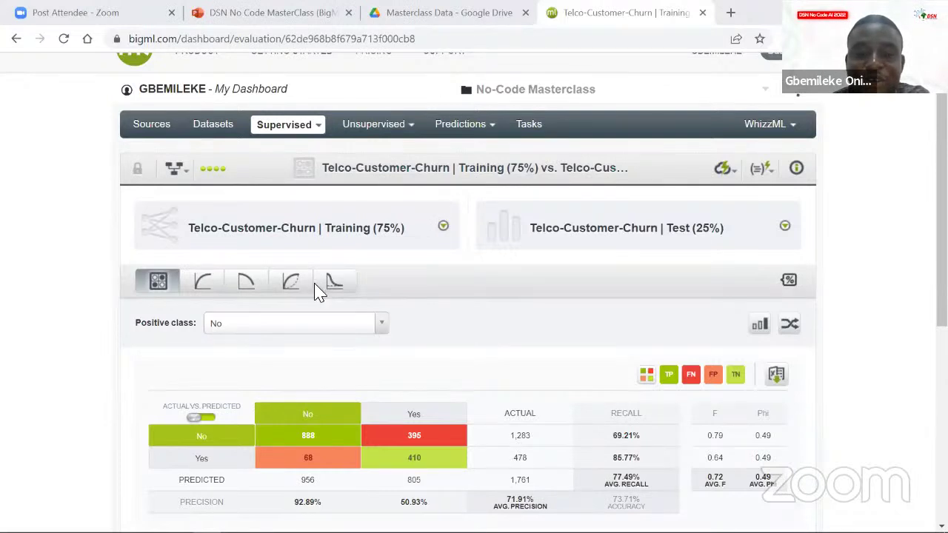
scroll(317, 289, down, 4)
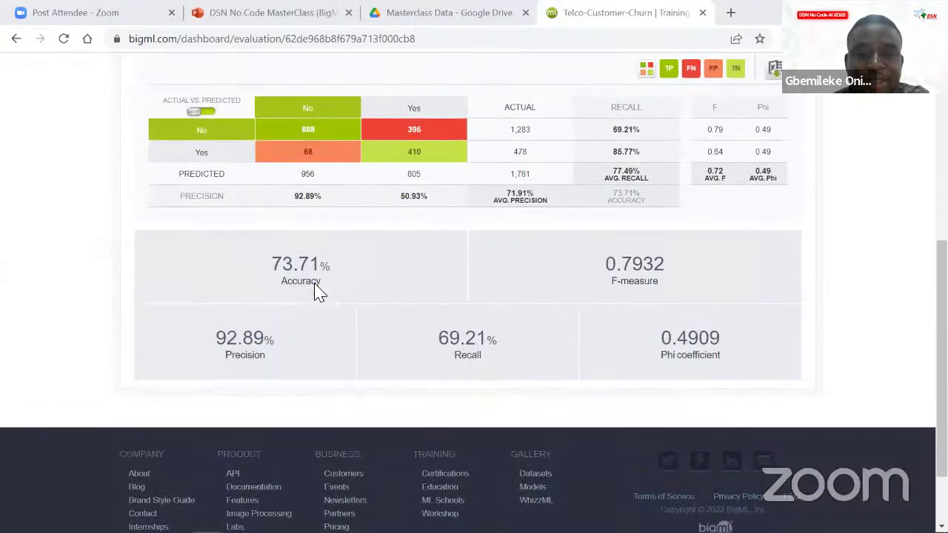
mouse_move(288, 268)
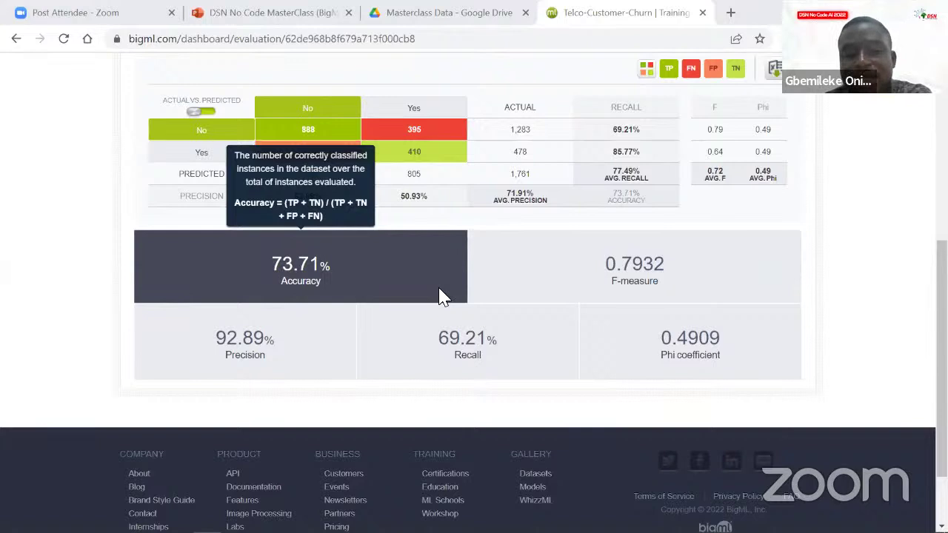
scroll(395, 338, up, 1)
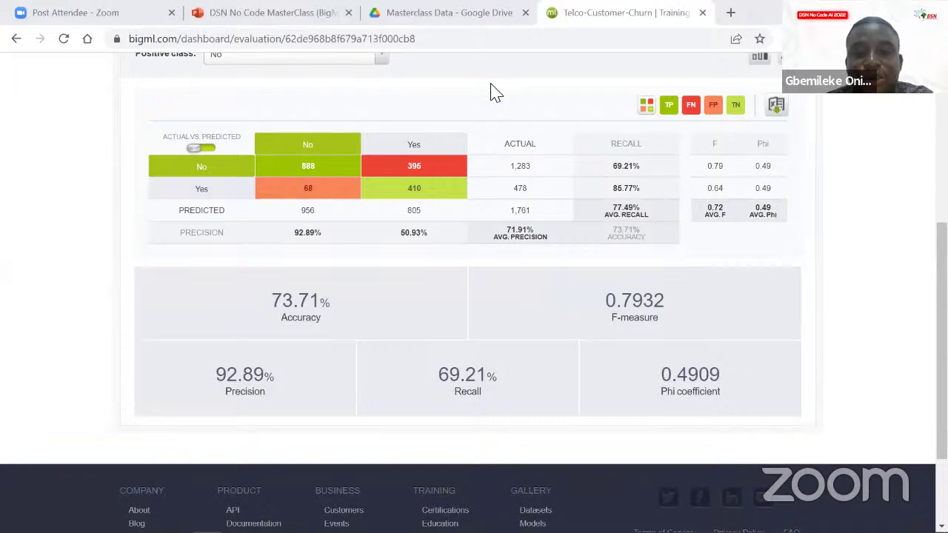
scroll(494, 91, up, 5)
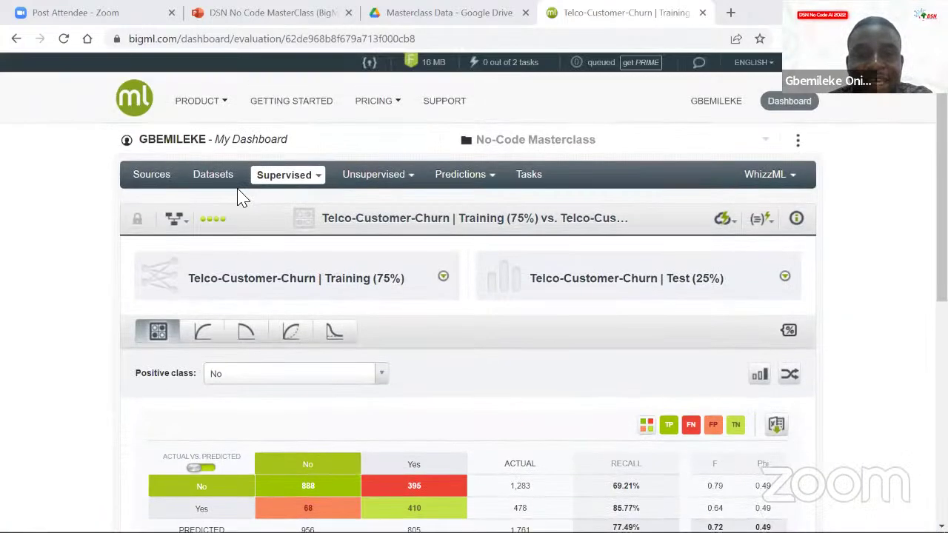
- Open the Telco-Customer-Churn | Training (75%) deepnet from the list of deepnets and look over its available actions
click(305, 179)
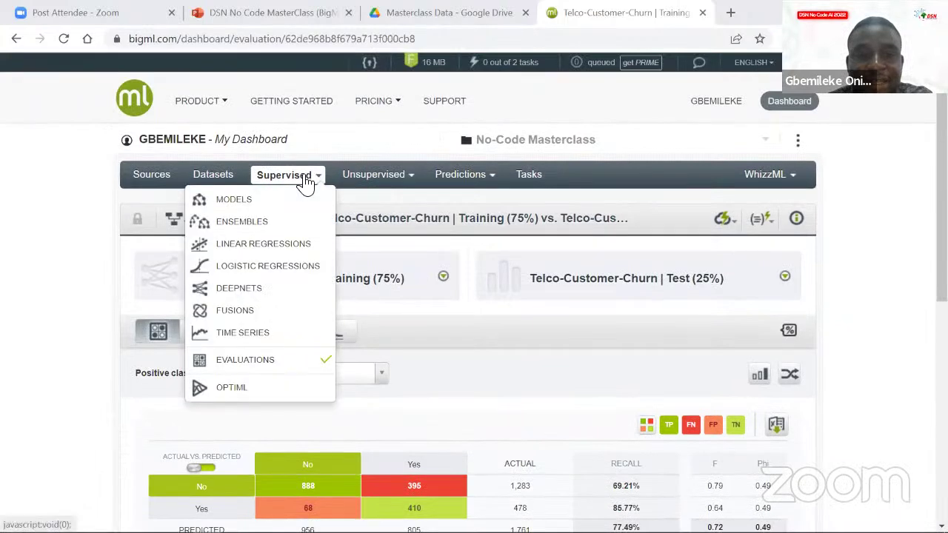
click(244, 296)
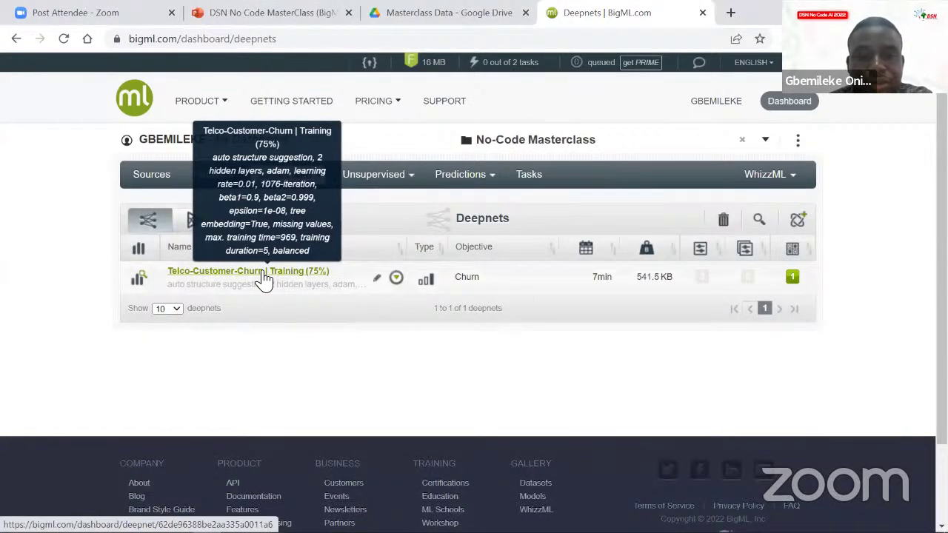
click(264, 278)
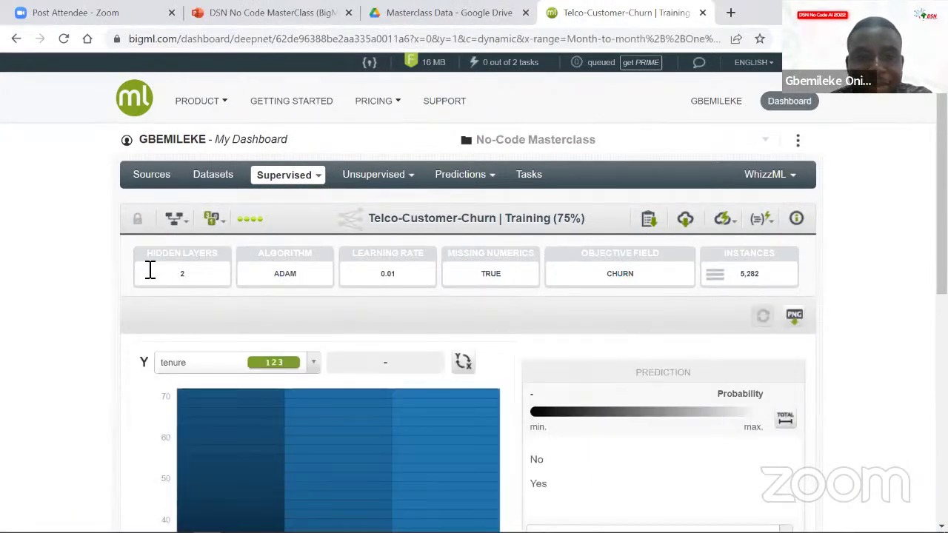
mouse_move(171, 236)
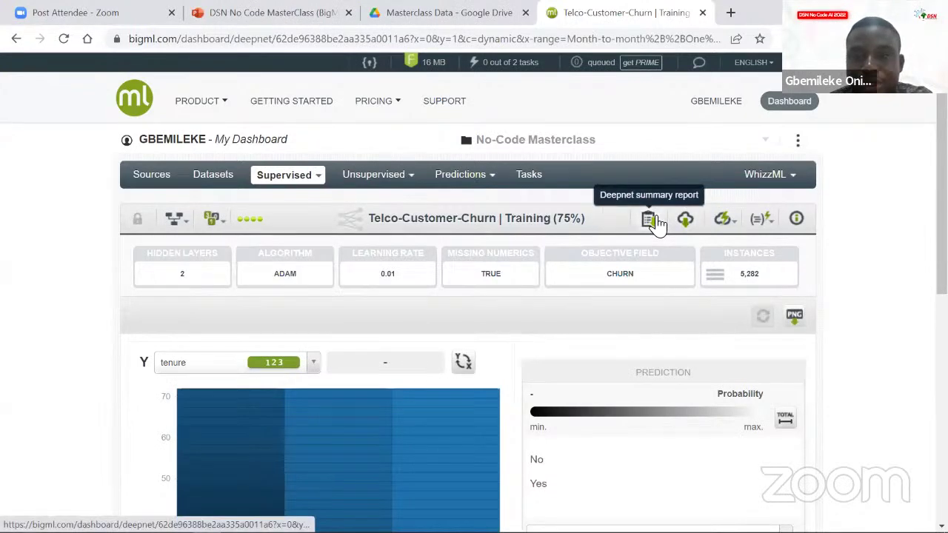
mouse_move(726, 219)
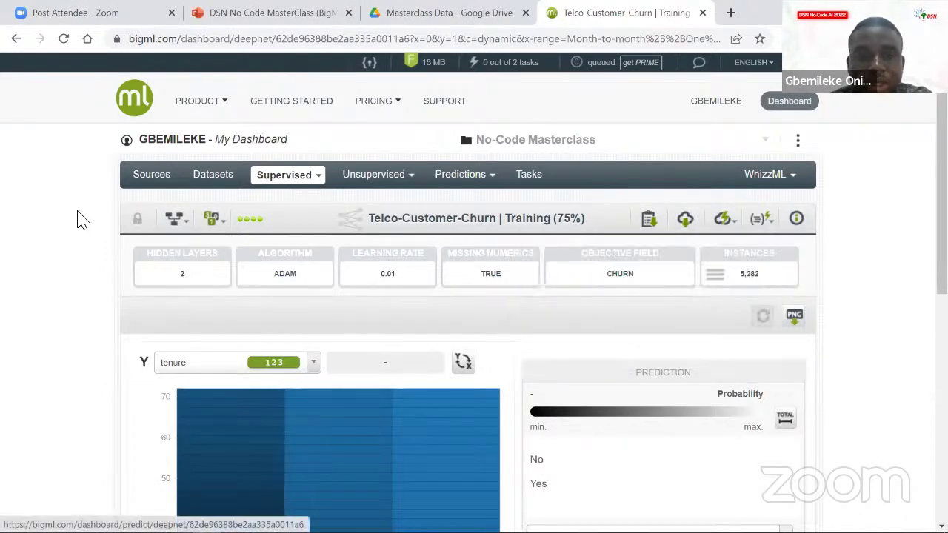
- Open a new Deepnet configuration for the Telco-Customer-Churn | Training (75%) dataset and set the training duration to 7
click(199, 182)
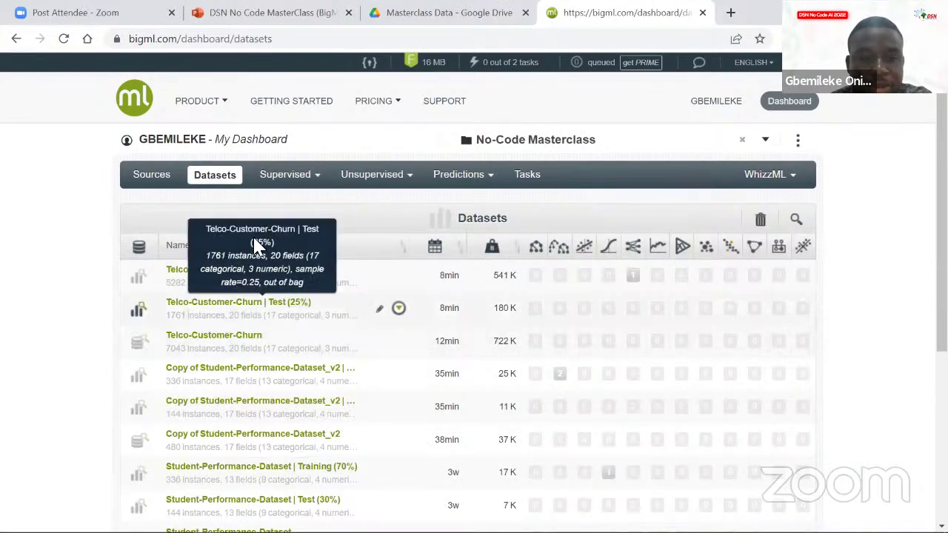
click(246, 276)
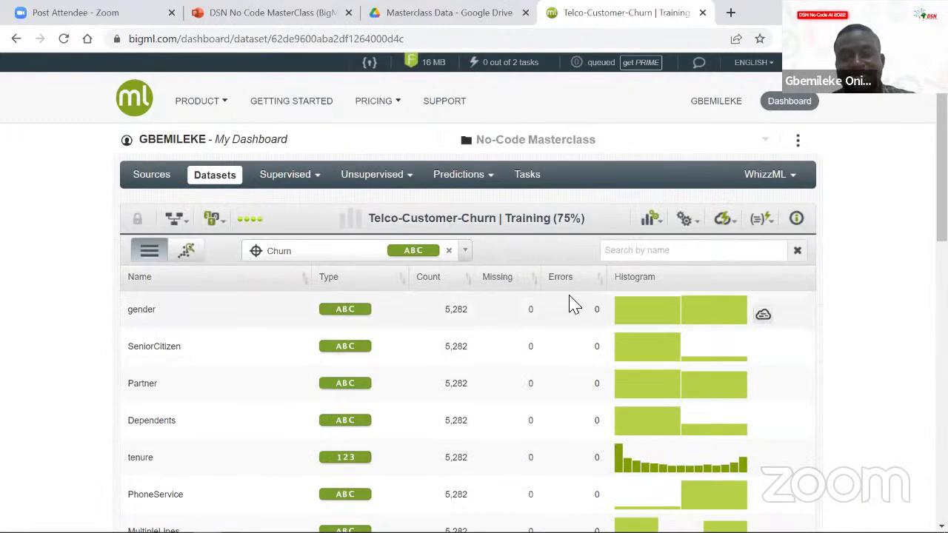
mouse_move(660, 230)
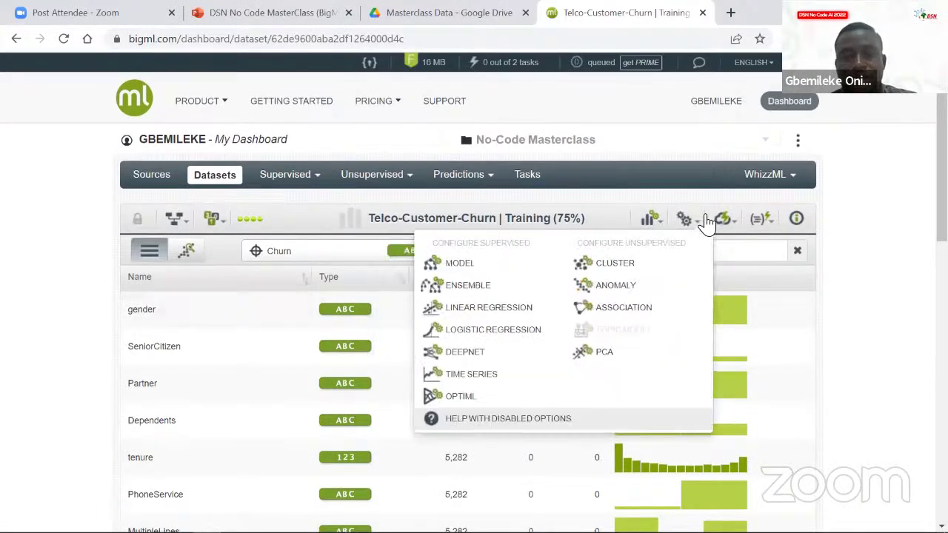
click(498, 363)
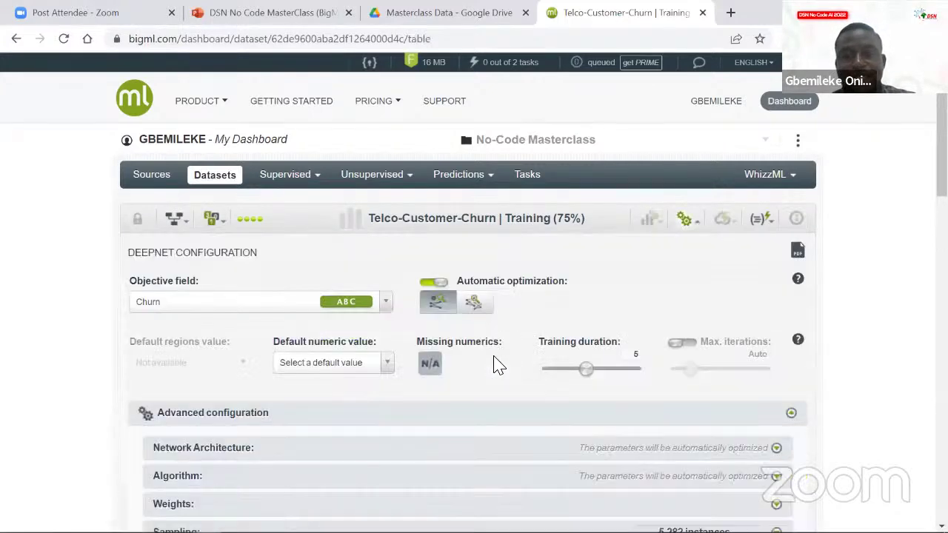
scroll(329, 434, down, 1)
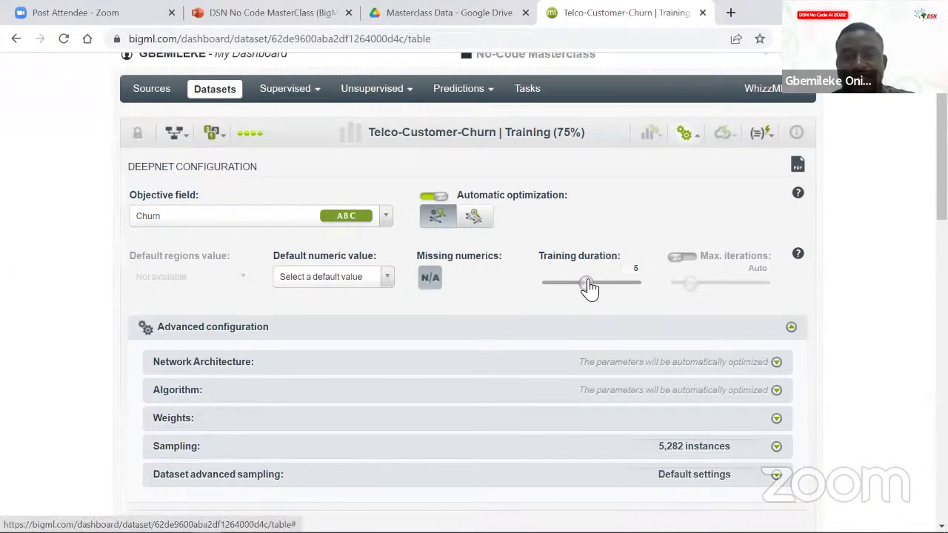
drag(587, 286, 608, 288)
- Look over the Network Architecture and Algorithm sections of the deepnet's advanced configuration
scroll(531, 339, down, 1)
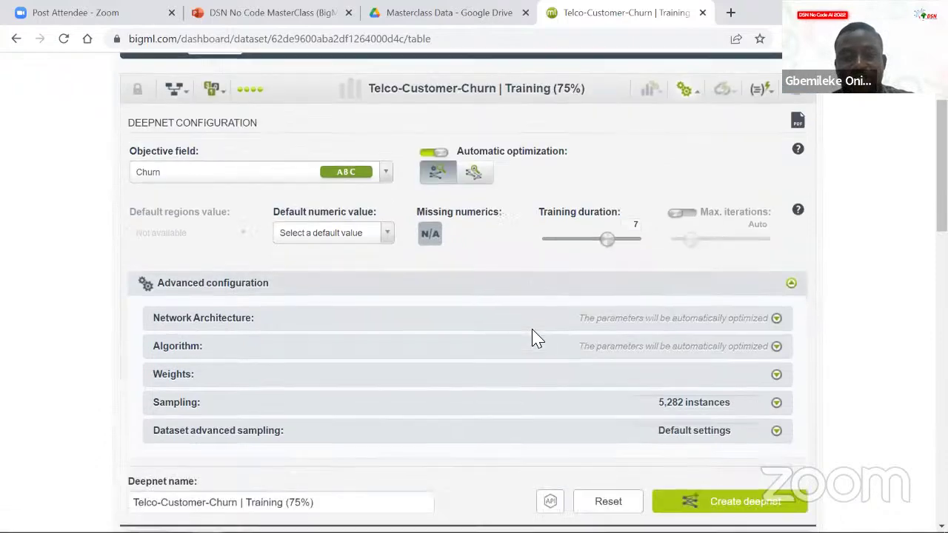
click(474, 329)
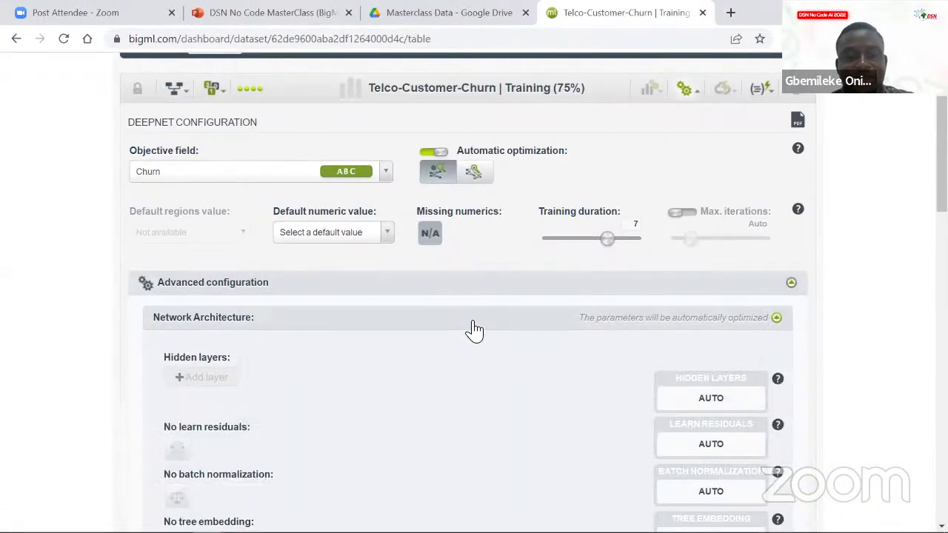
click(243, 317)
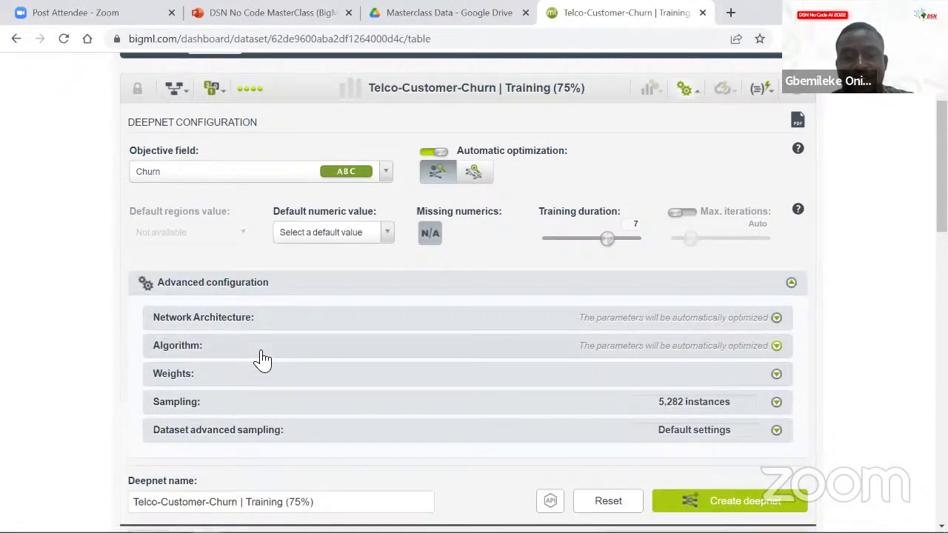
click(263, 354)
click(263, 359)
scroll(261, 360, down, 1)
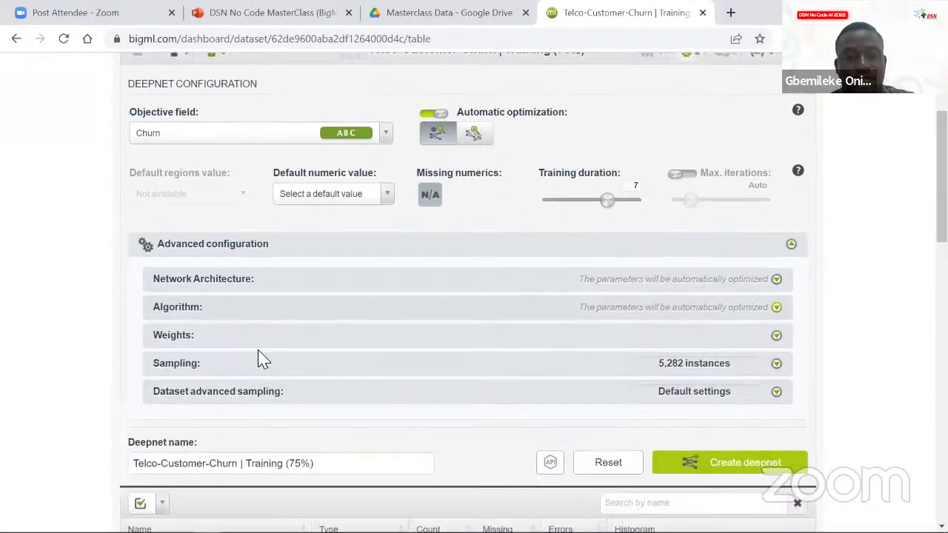
- Look over the Weights, Sampling and Dataset advanced sampling sections of the deepnet's advanced configuration
click(272, 343)
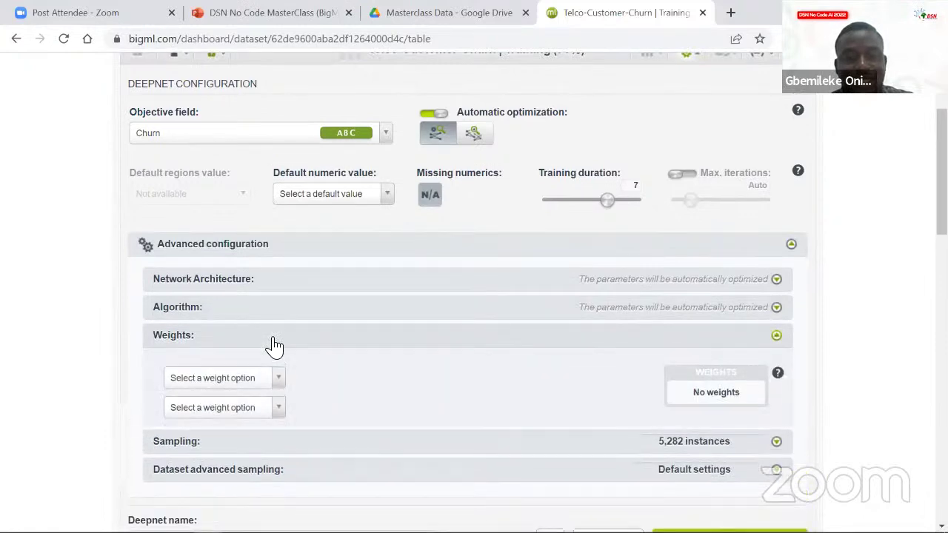
click(274, 346)
click(264, 372)
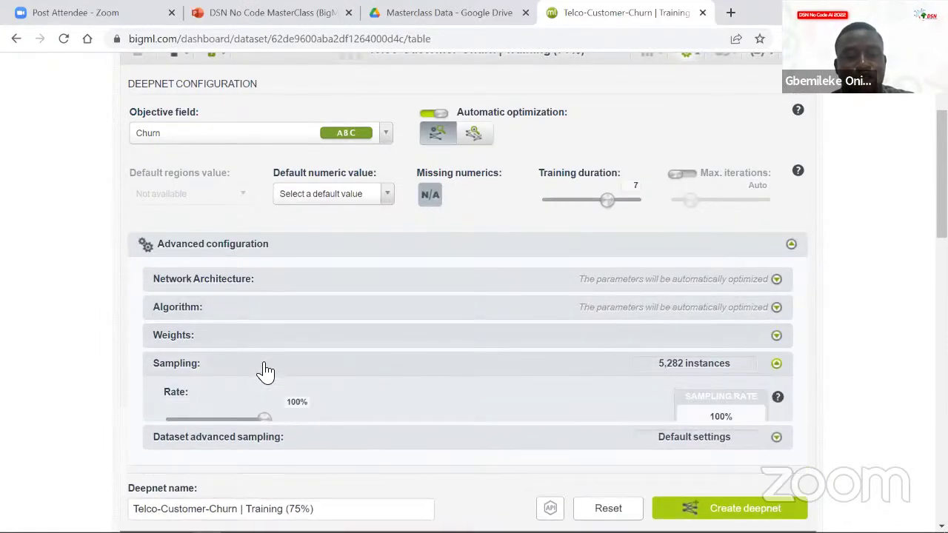
click(265, 372)
click(256, 400)
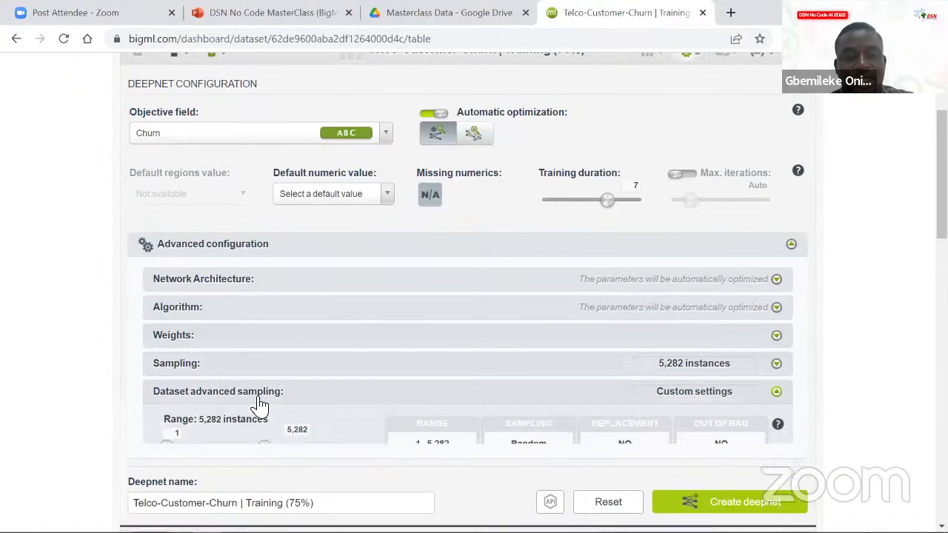
click(286, 385)
scroll(592, 237, up, 2)
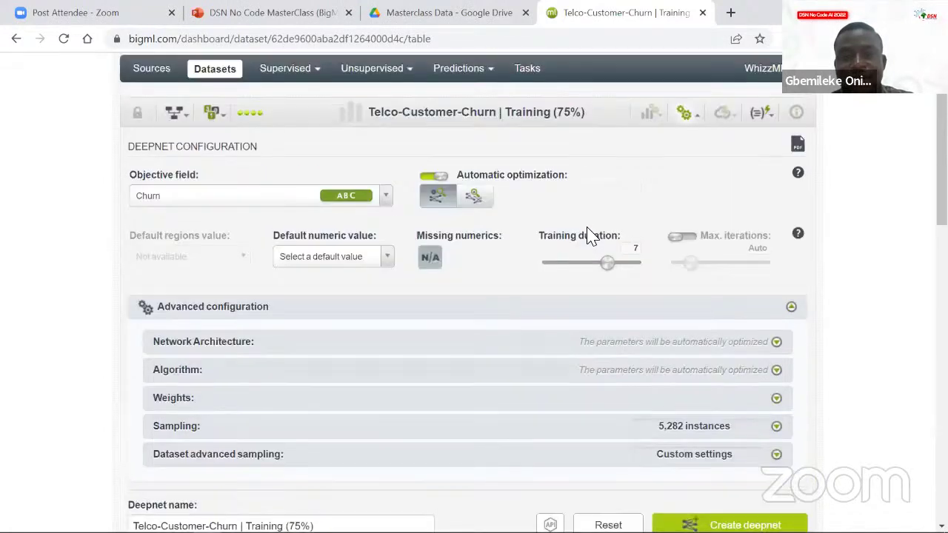
- Collapse and reopen the advanced configuration, and check the Max. iterations option beside the training duration
click(382, 316)
click(381, 317)
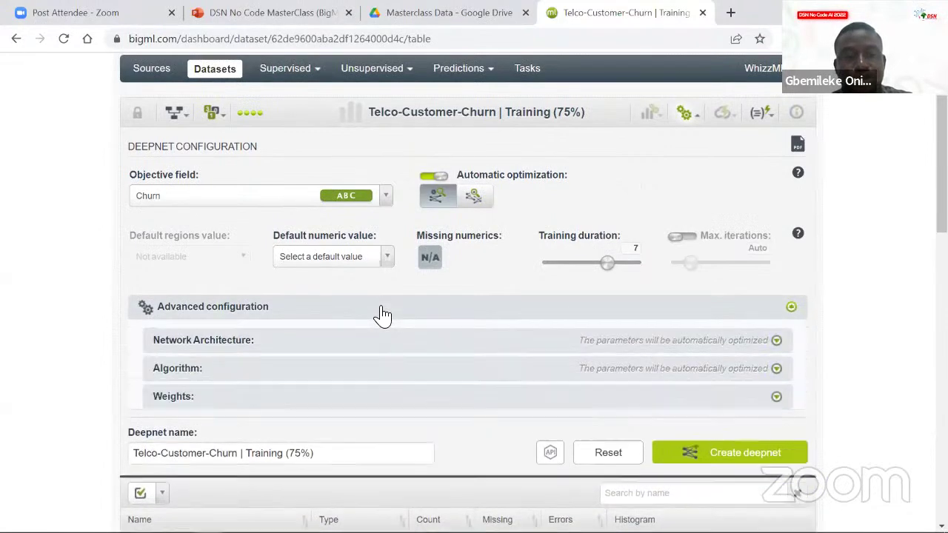
scroll(370, 414, up, 1)
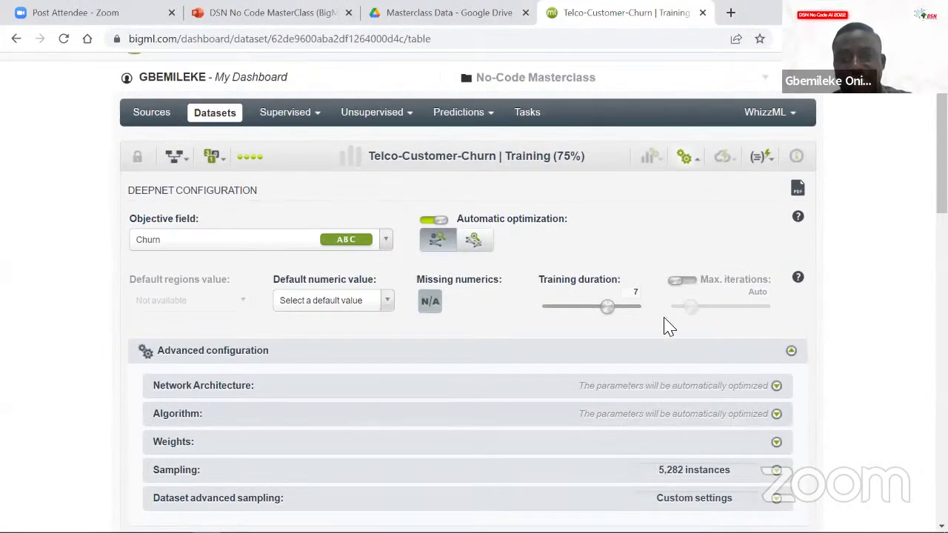
scroll(669, 327, up, 1)
click(691, 309)
click(682, 309)
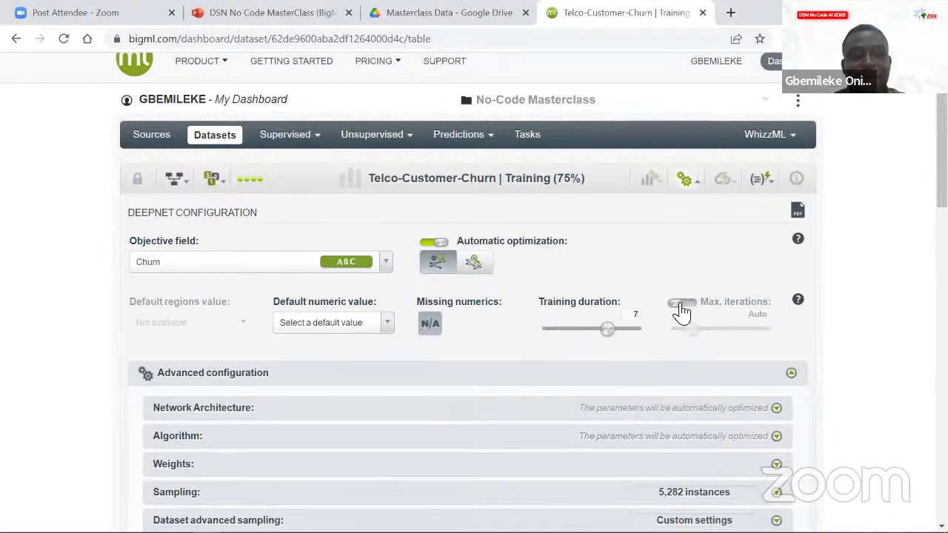
scroll(682, 312, up, 2)
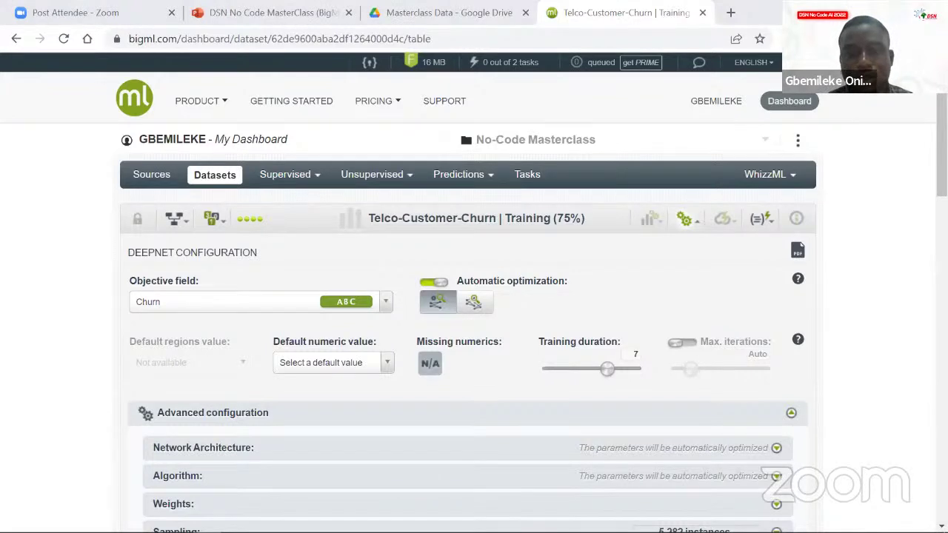
key(alt+Tab)
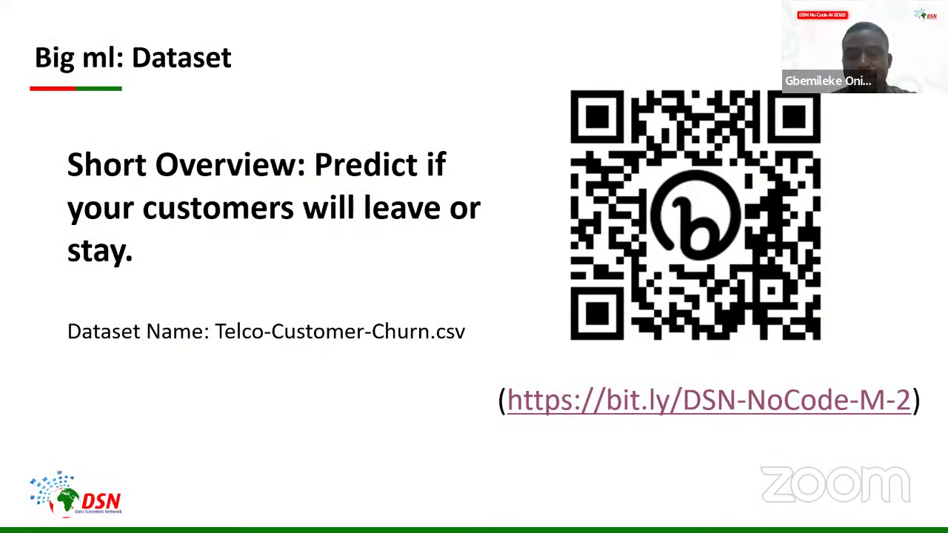
key(Right)
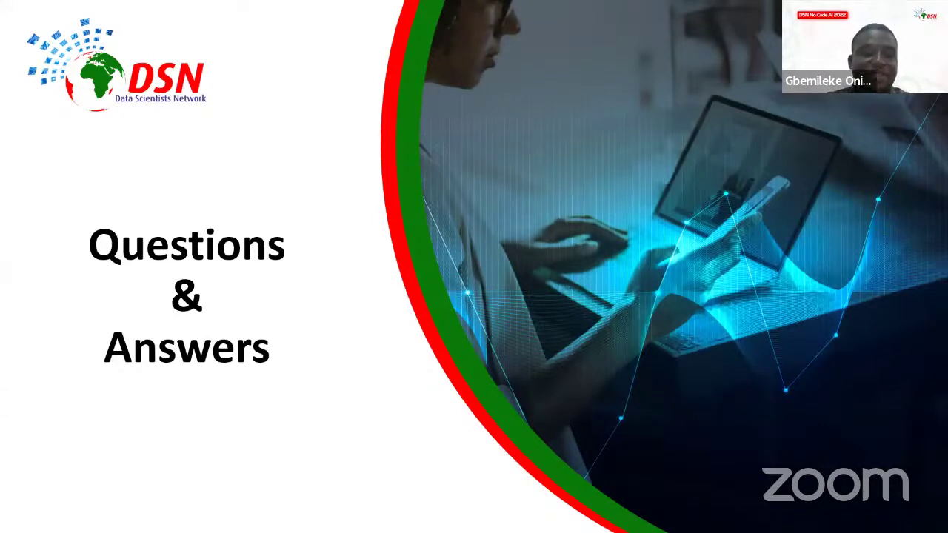
key(Right)
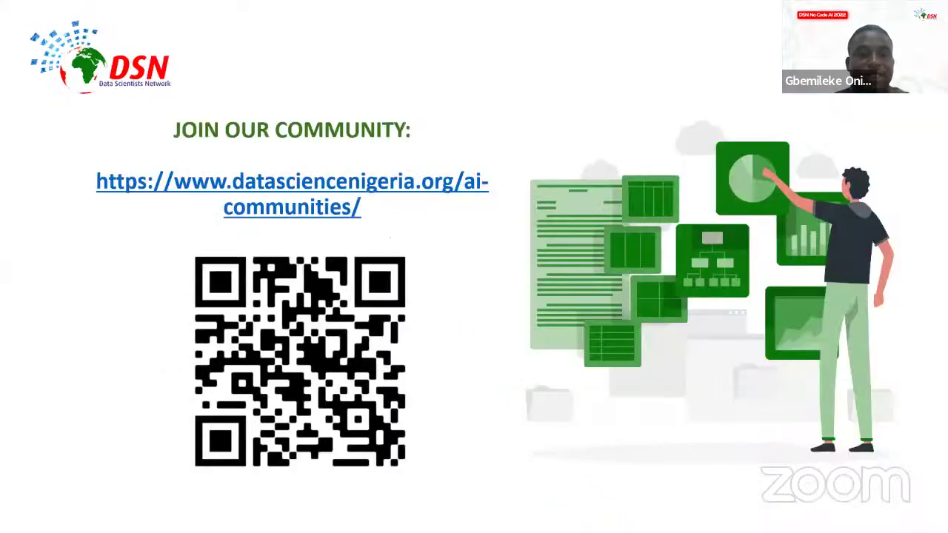